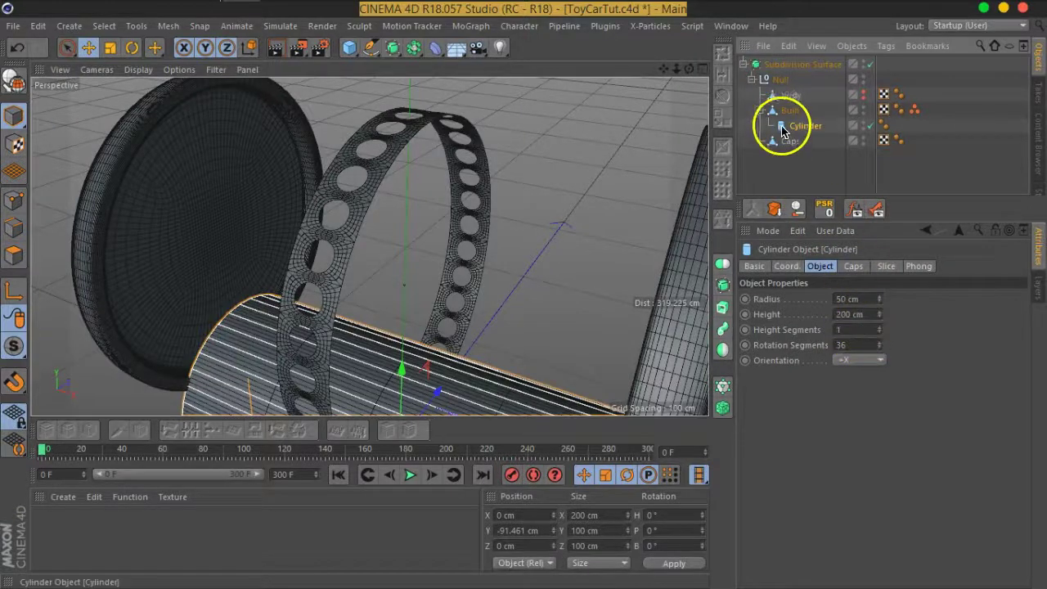
# - Reset the cylinder to the origin and set its radius to 75 cm
pyautogui.click(827, 210)
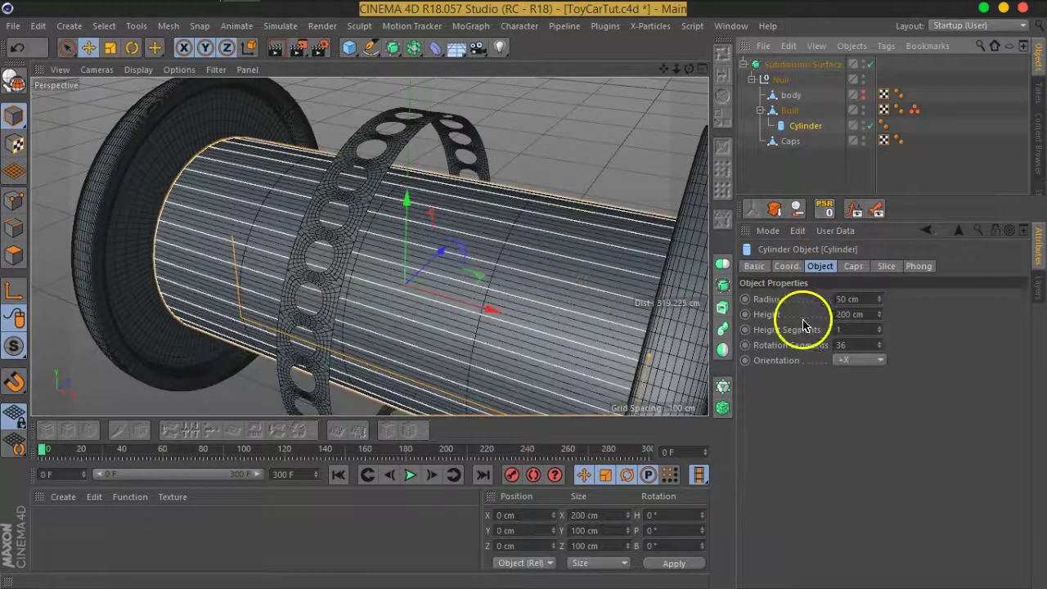
pyautogui.click(836, 299)
pyautogui.write('5')
pyautogui.press('Return')
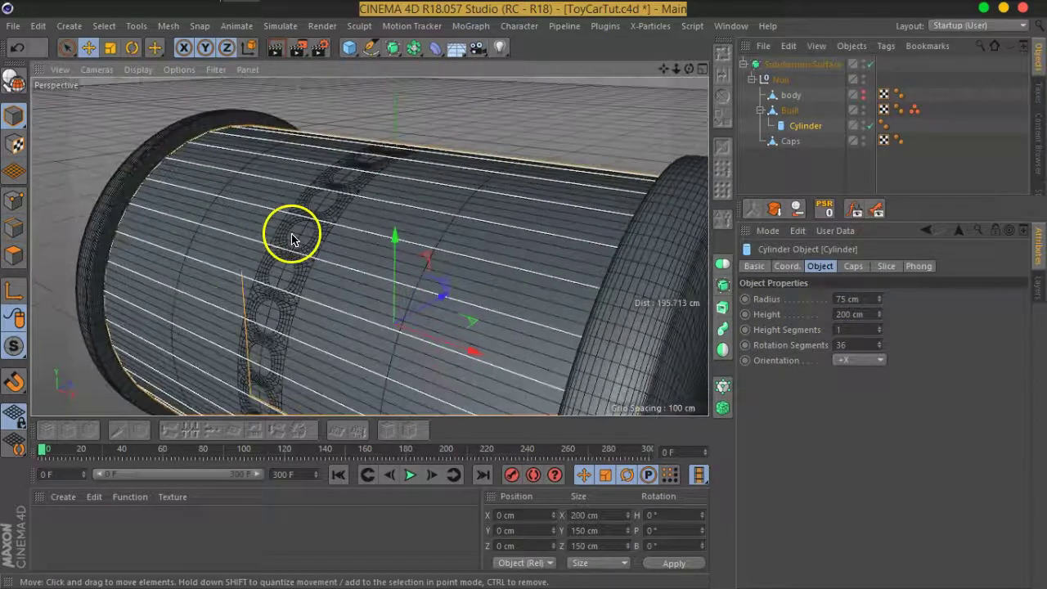
pyautogui.scroll(5, 291, 236)
pyautogui.moveTo(291, 237)
pyautogui.keyDown('alt'); pyautogui.mouseDown()
pyautogui.moveTo(367, 250)
pyautogui.moveTo(273, 218)
pyautogui.moveTo(431, 292)
pyautogui.mouseUp(); pyautogui.keyUp('alt')
pyautogui.scroll(2, 432, 292)
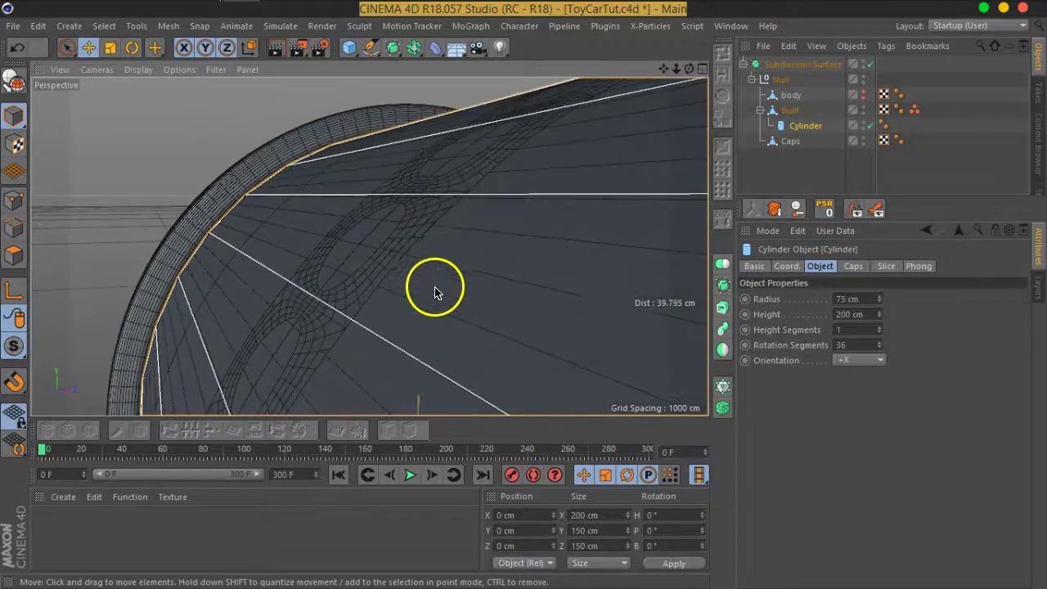
# - Refine the radius to 74.8 cm and move the Cylinder to the top of the object list
pyautogui.click(873, 299)
pyautogui.write('74.8')
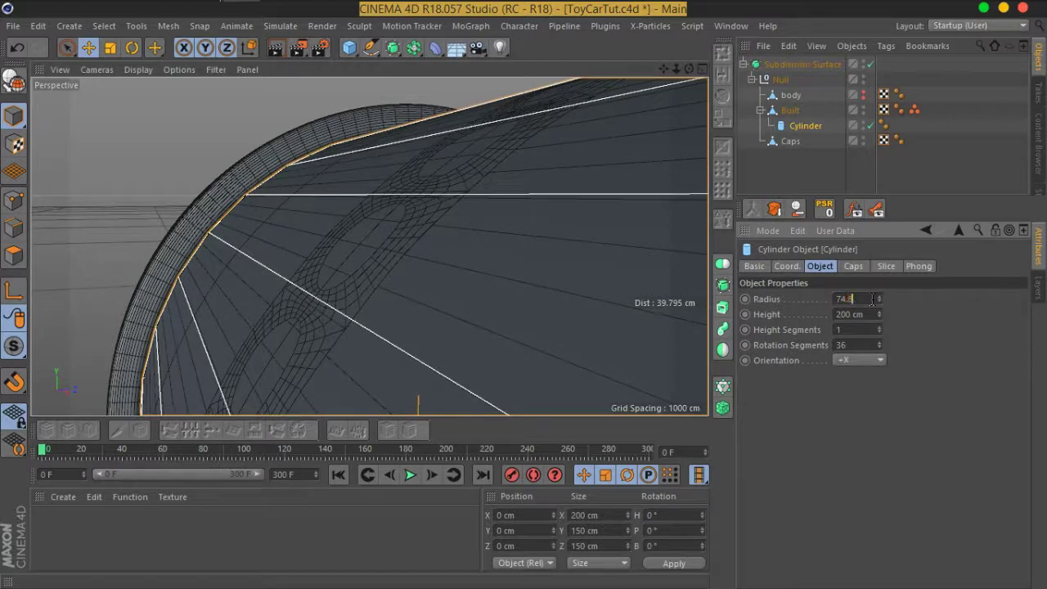
pyautogui.press('Return')
pyautogui.moveTo(404, 213)
pyautogui.keyDown('alt'); pyautogui.mouseDown()
pyautogui.moveTo(421, 217)
pyautogui.moveTo(392, 207)
pyautogui.moveTo(439, 222)
pyautogui.mouseUp(); pyautogui.keyUp('alt')
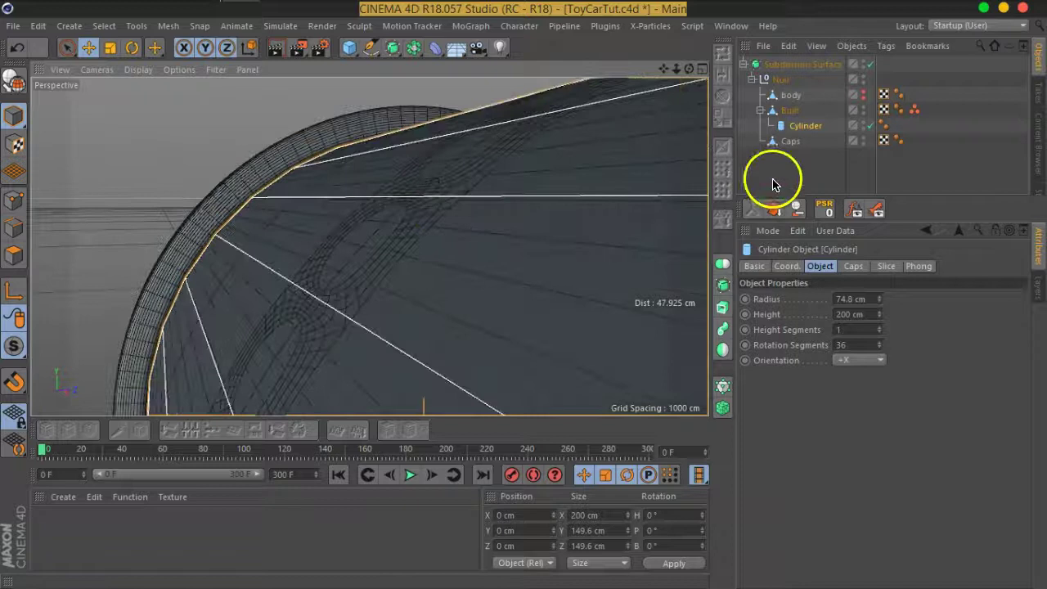
pyautogui.moveTo(805, 133); pyautogui.dragTo(777, 59)
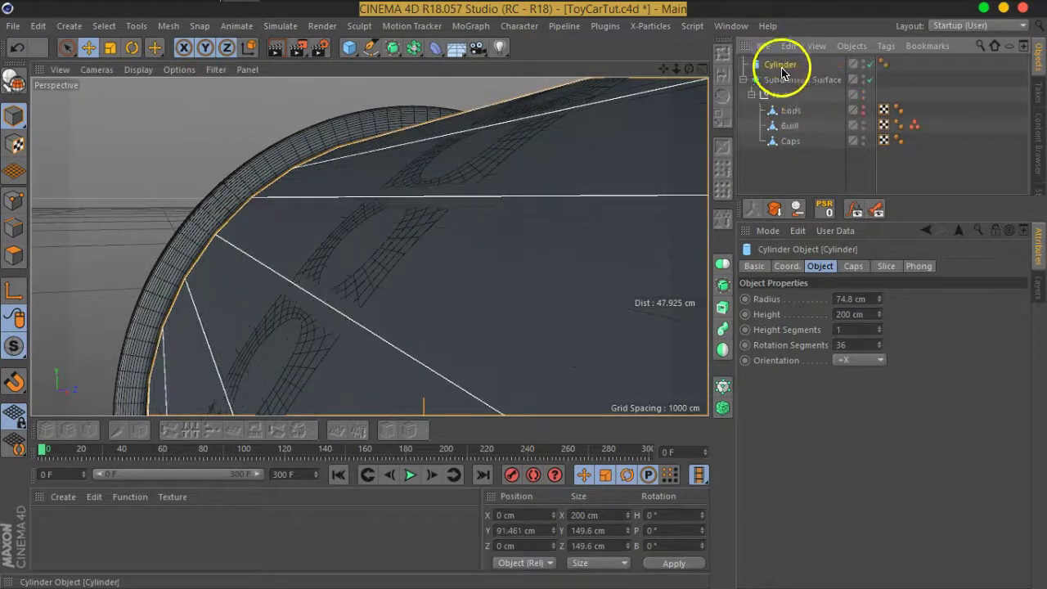
# - Select the Built ring object and browse the deformer list without adding one
pyautogui.click(788, 127)
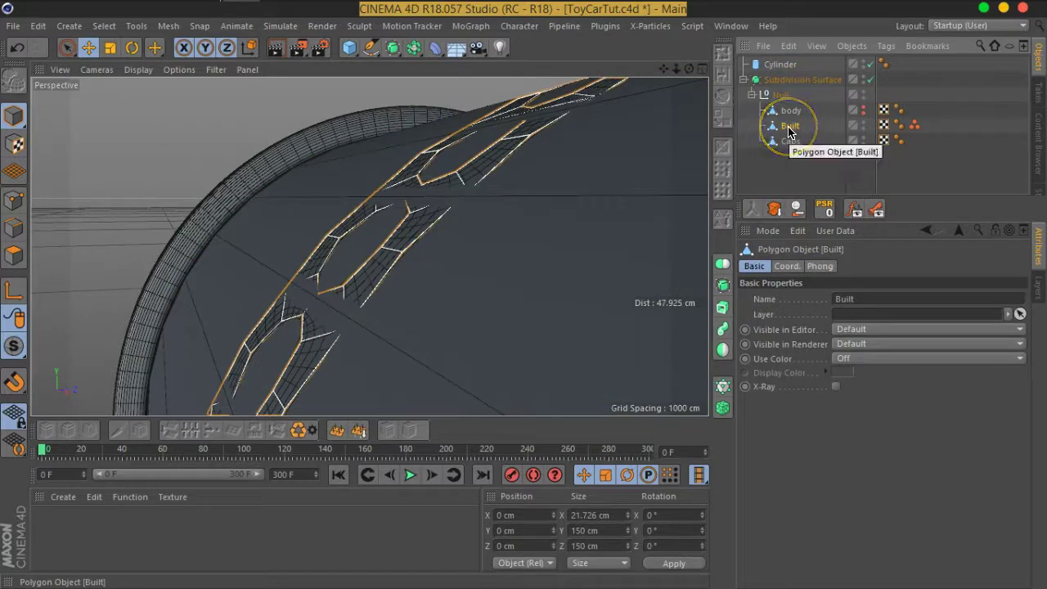
pyautogui.click(788, 129)
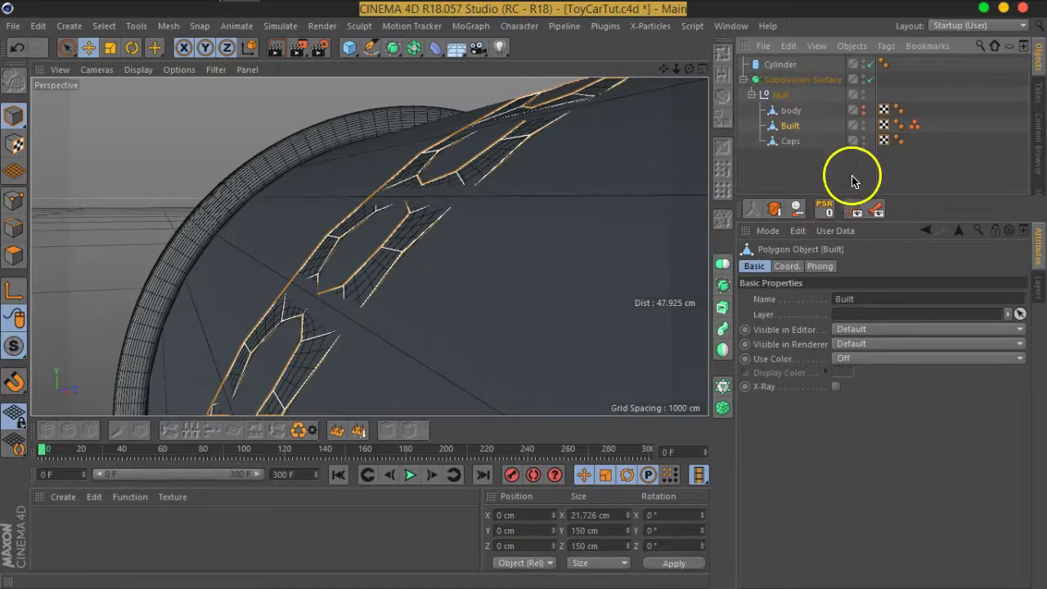
pyautogui.click(436, 51)
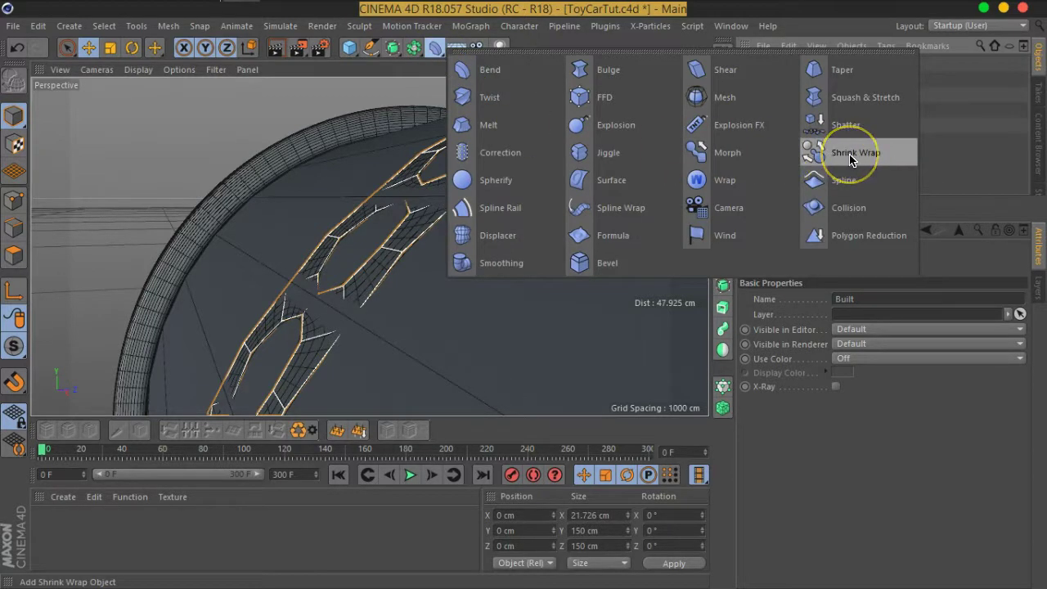
pyautogui.click(942, 171)
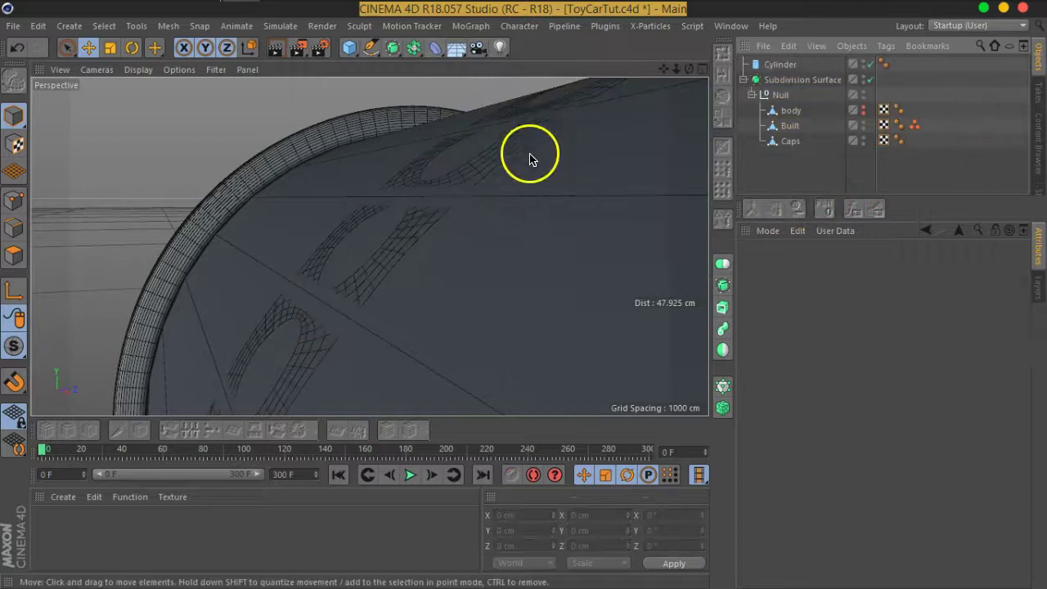
pyautogui.click(779, 130)
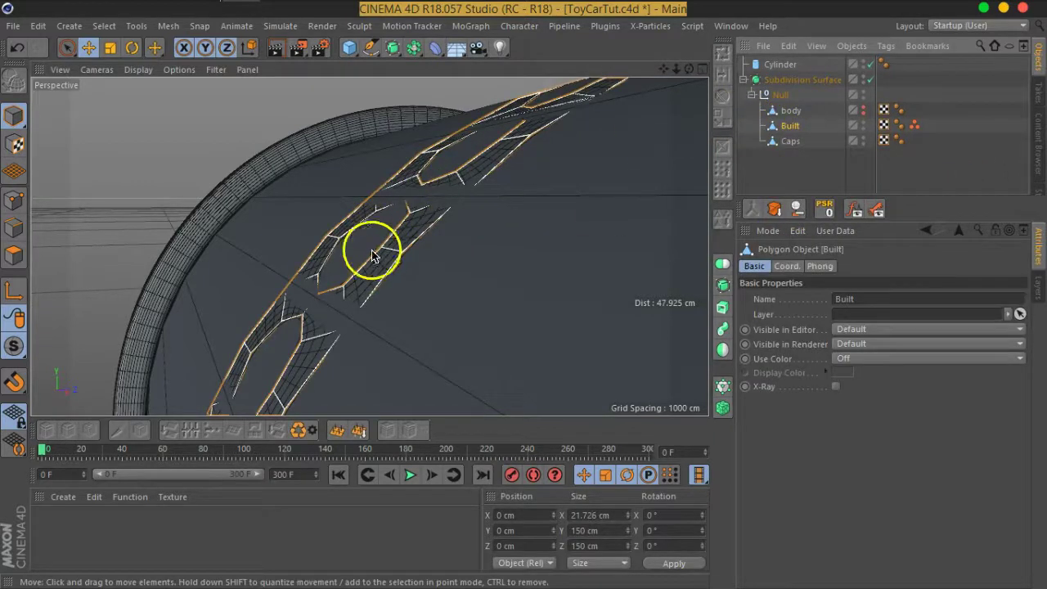
pyautogui.scroll(-5, 434, 225)
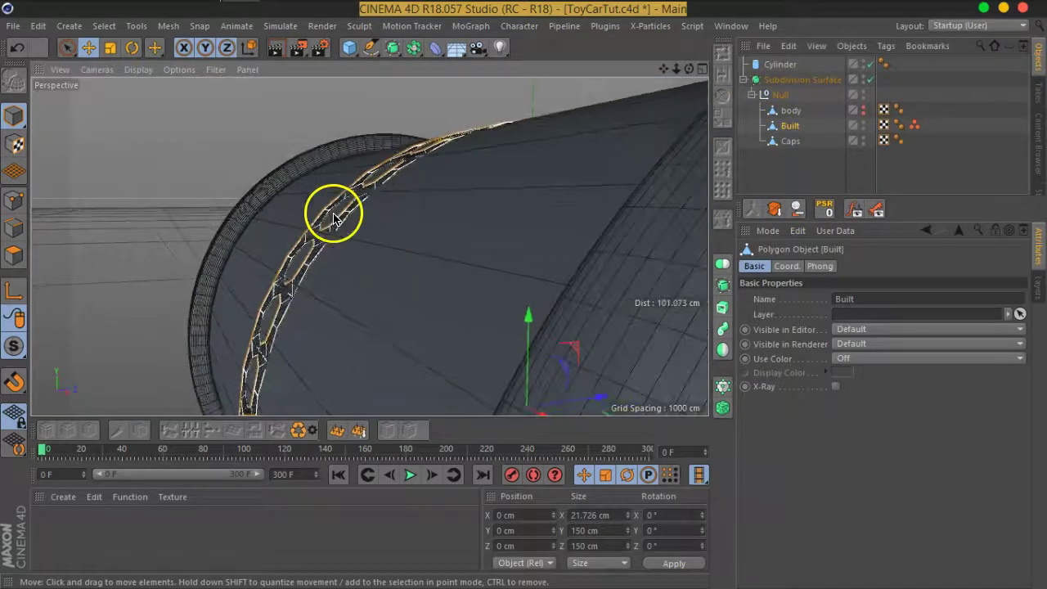
pyautogui.scroll(1, 352, 229)
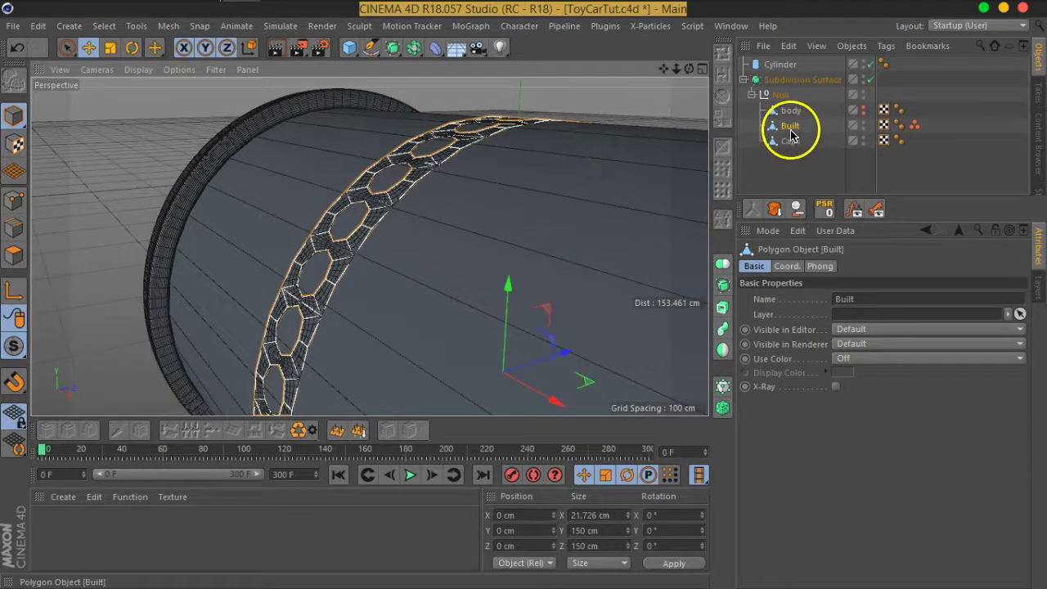
pyautogui.click(438, 53)
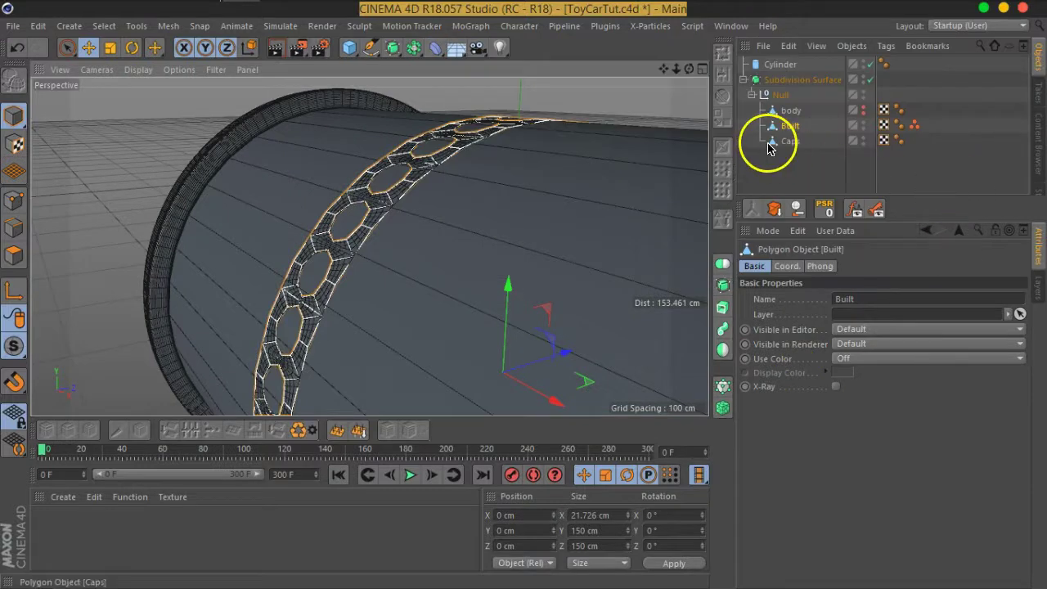
pyautogui.click(435, 51)
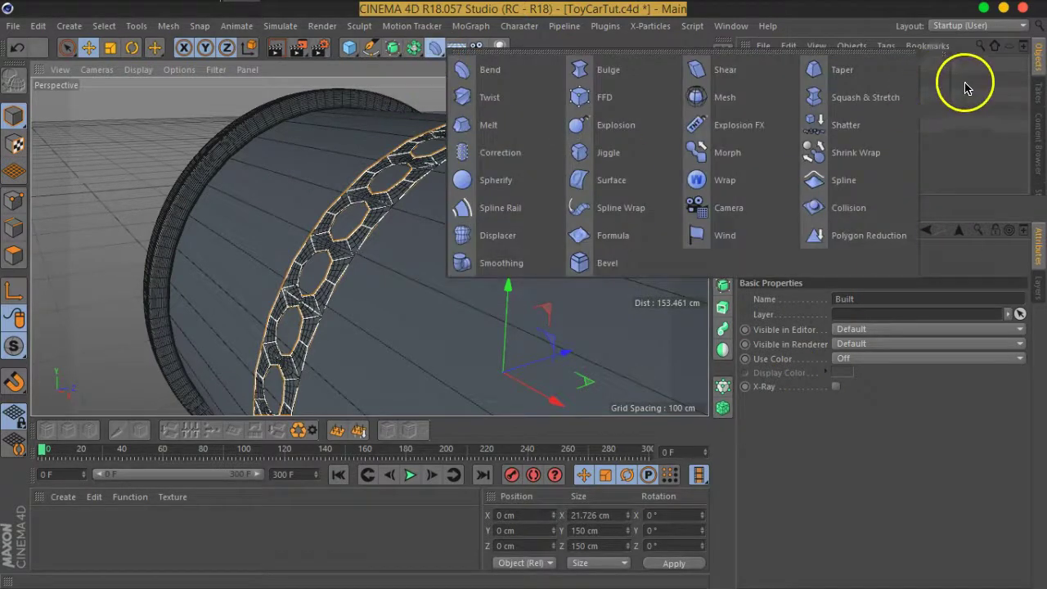
pyautogui.click(953, 90)
# - Reselect Built and add a Shrink Wrap deformer as its child
pyautogui.click(789, 127)
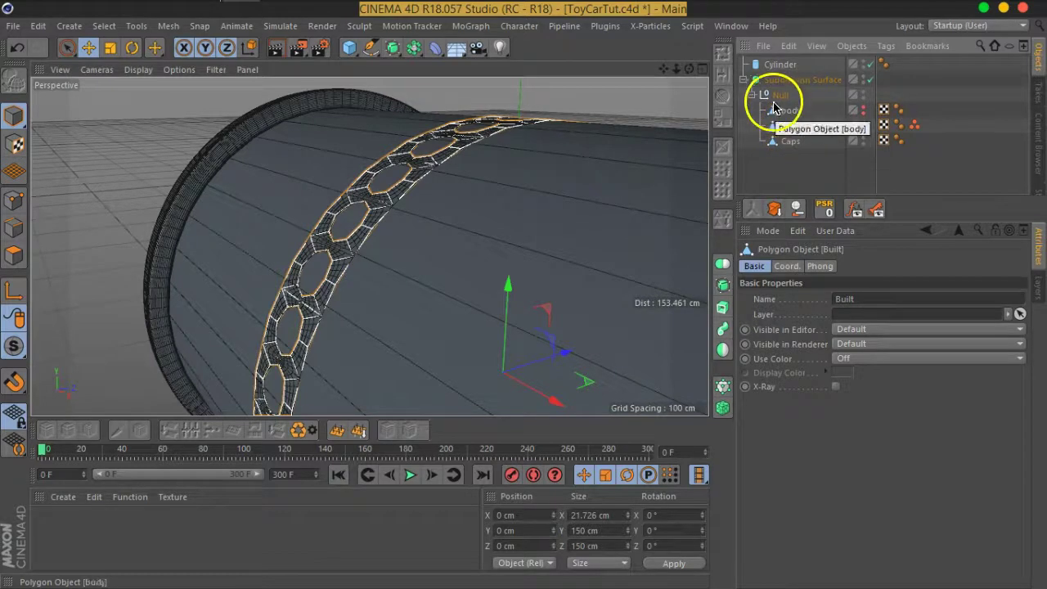
pyautogui.click(798, 122)
pyautogui.click(792, 126)
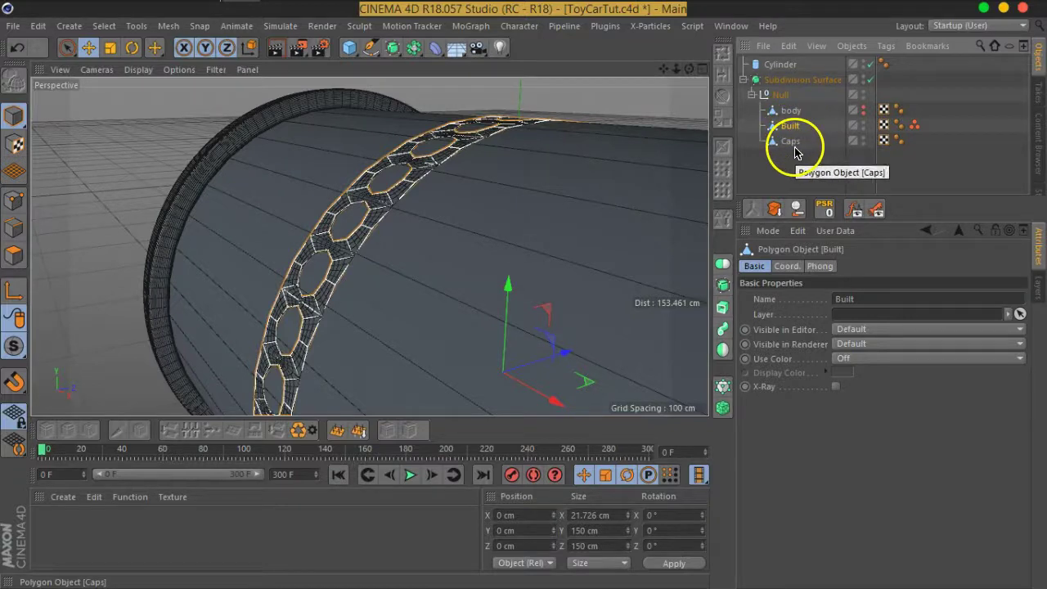
pyautogui.moveTo(792, 133); pyautogui.dragTo(787, 131)
pyautogui.click(792, 167)
pyautogui.click(786, 125)
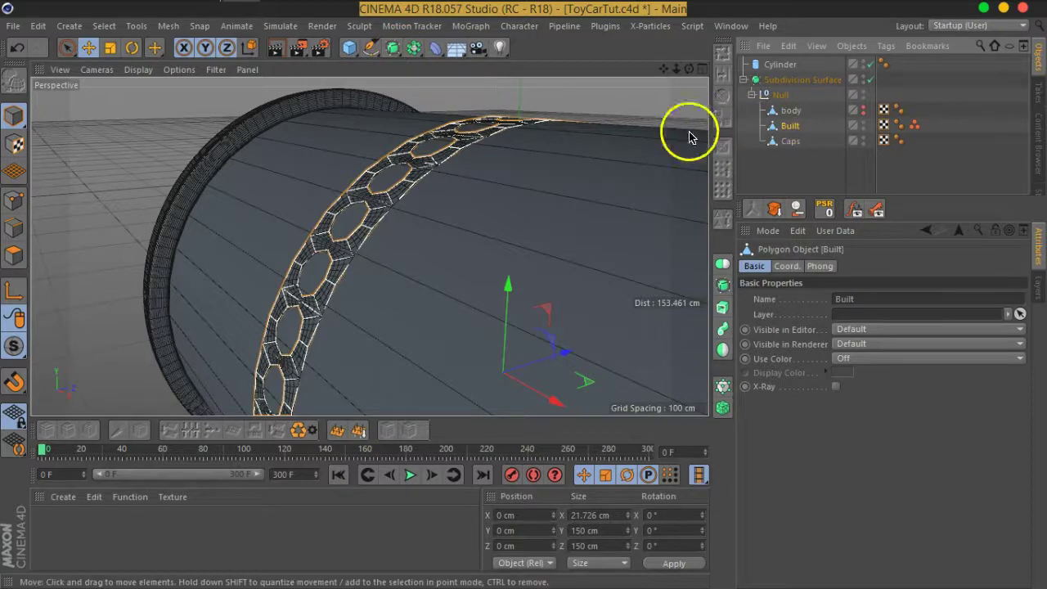
pyautogui.click(393, 52)
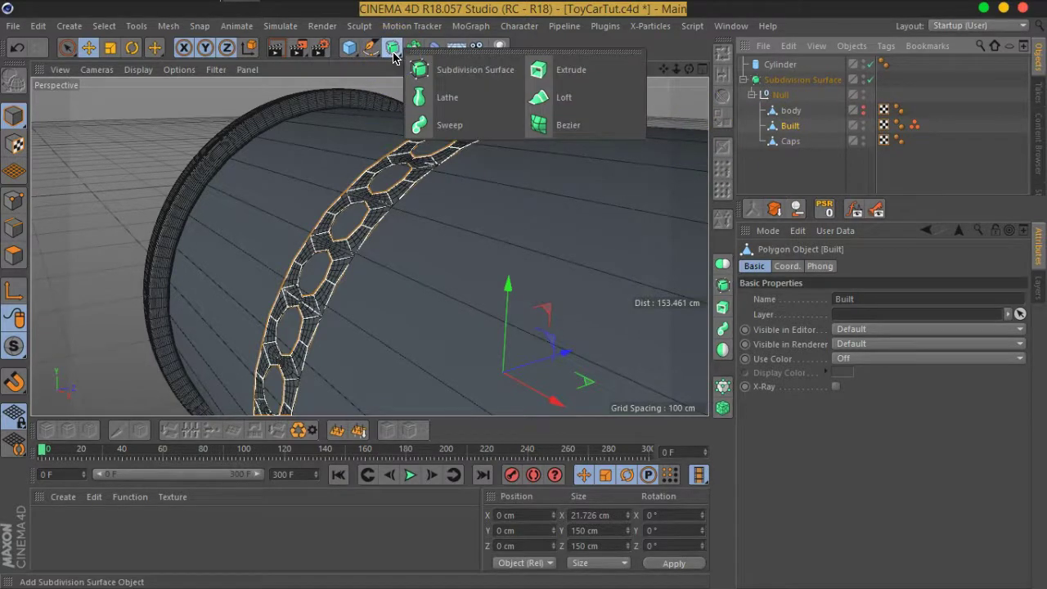
pyautogui.click(470, 72)
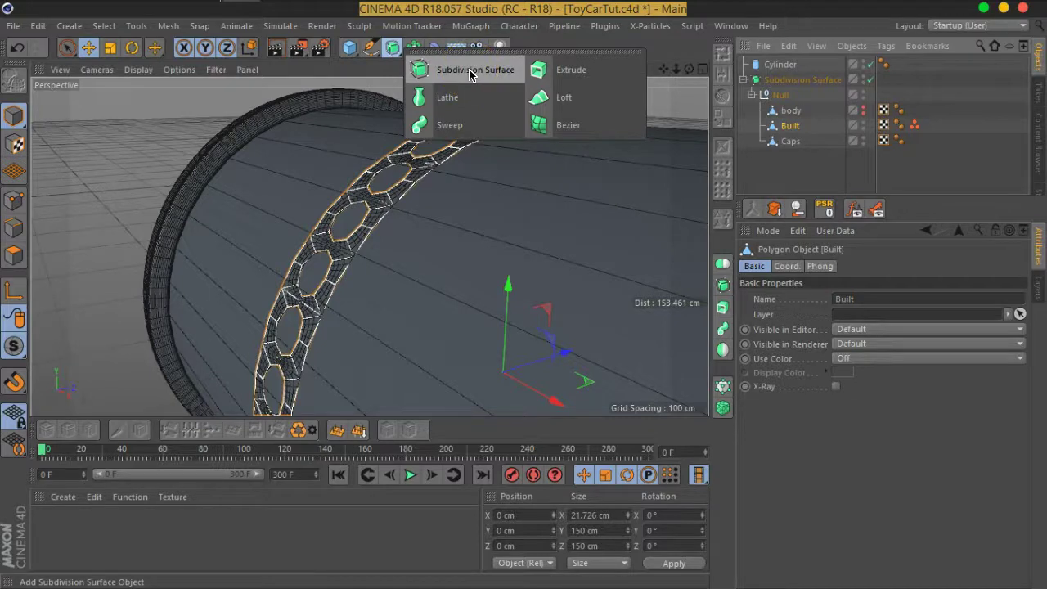
pyautogui.click(549, 40)
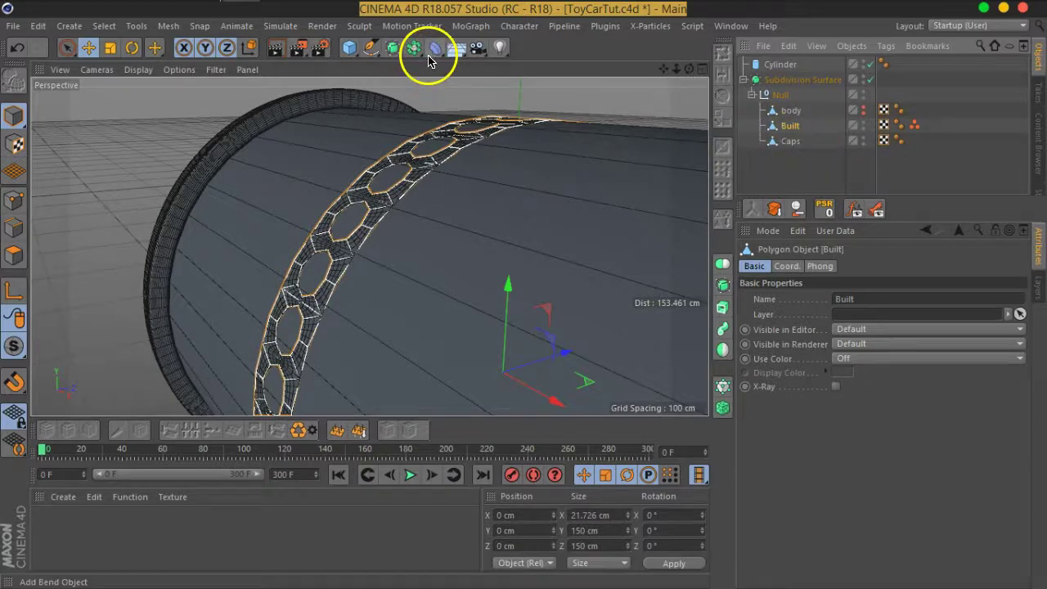
pyautogui.click(432, 59)
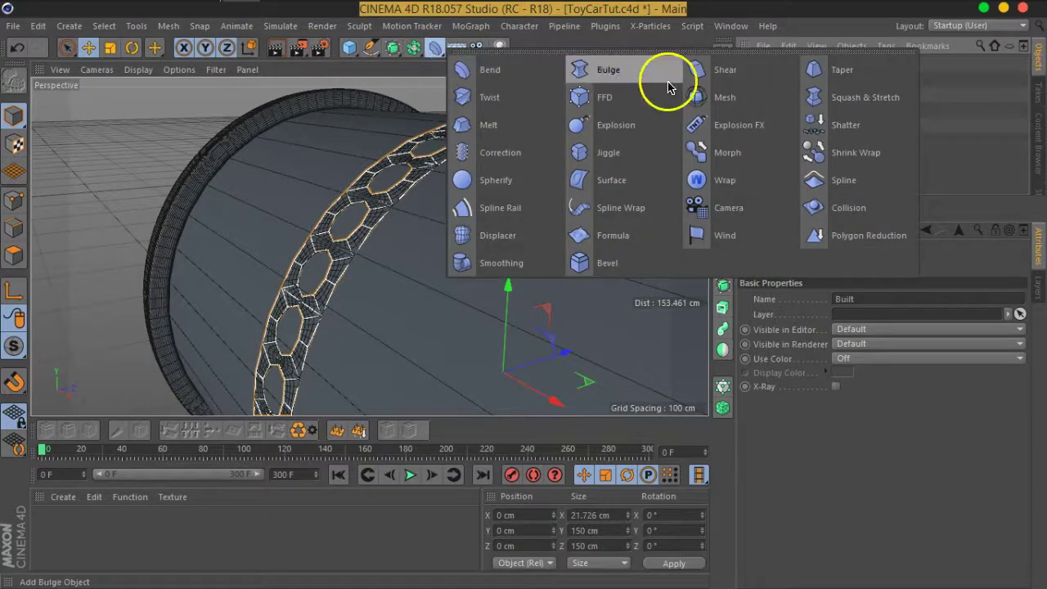
pyautogui.click(855, 156)
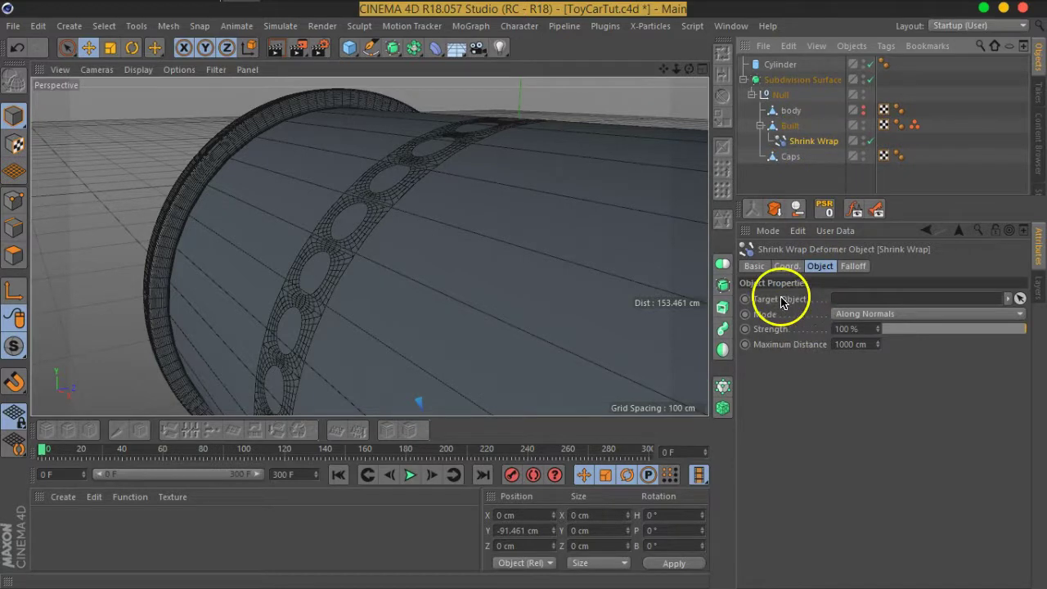
# - Drag the Cylinder into the Shrink Wrap's Target Object field and inspect the wrapped ring
pyautogui.click(810, 301)
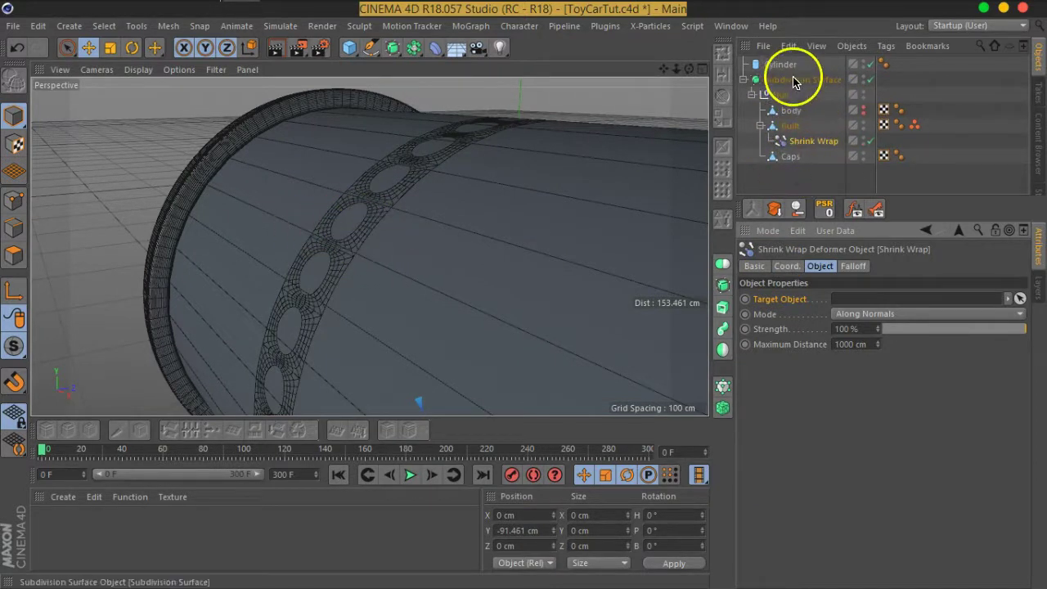
pyautogui.keyDown('alt'); pyautogui.moveTo(391, 227); pyautogui.dragTo(436, 200); pyautogui.keyUp('alt')
pyautogui.scroll(2, 369, 241)
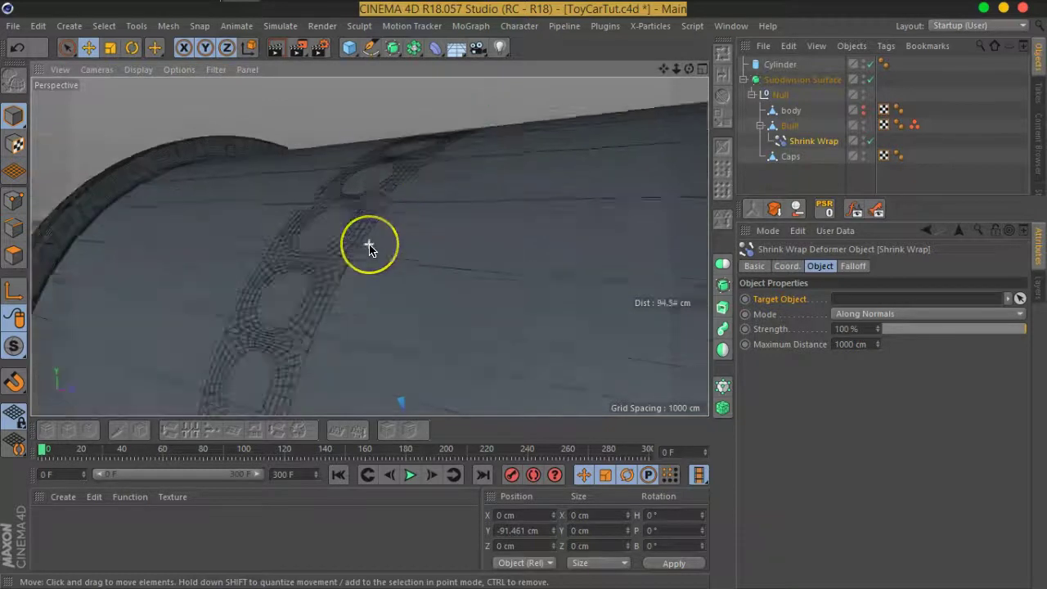
pyautogui.scroll(3, 369, 241)
pyautogui.scroll(3, 369, 245)
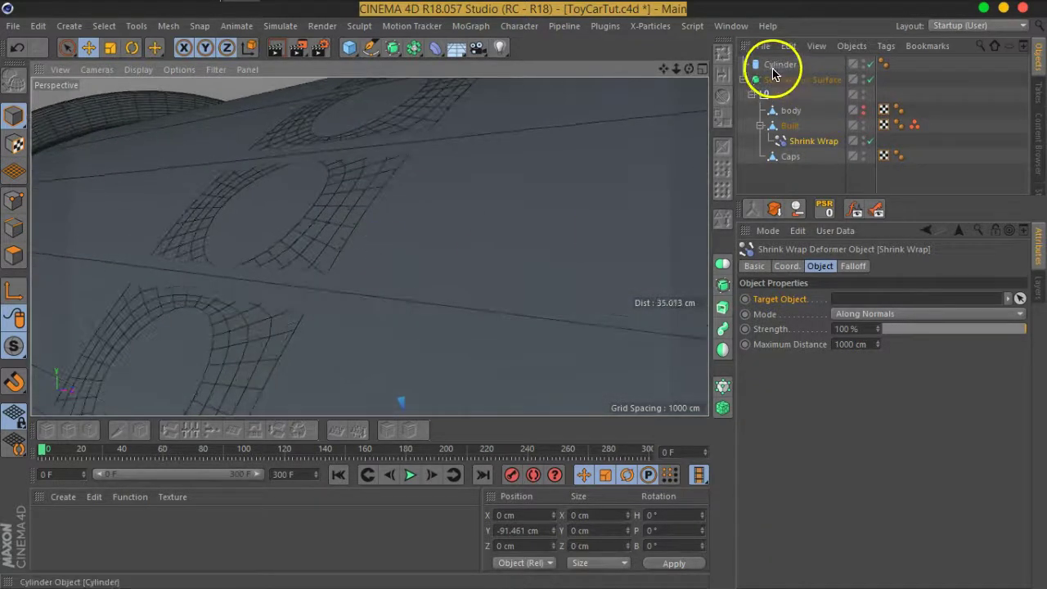
pyautogui.moveTo(855, 266); pyautogui.dragTo(859, 300)
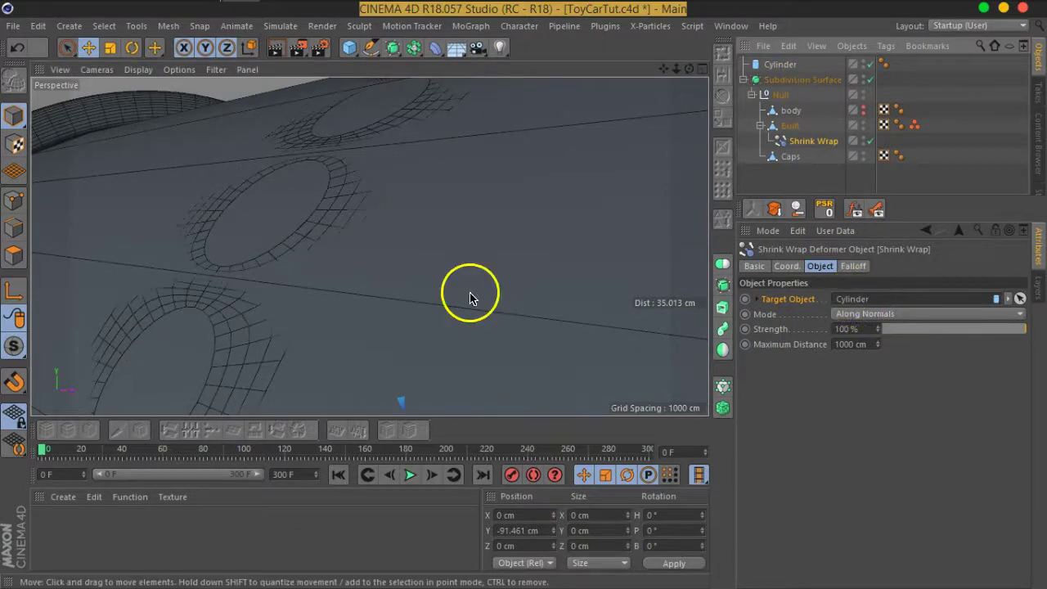
pyautogui.moveTo(345, 293)
pyautogui.keyDown('alt'); pyautogui.mouseDown()
pyautogui.moveTo(426, 332)
pyautogui.moveTo(449, 276)
pyautogui.moveTo(519, 283)
pyautogui.moveTo(661, 268)
pyautogui.moveTo(463, 287)
pyautogui.mouseUp(); pyautogui.keyUp('alt')
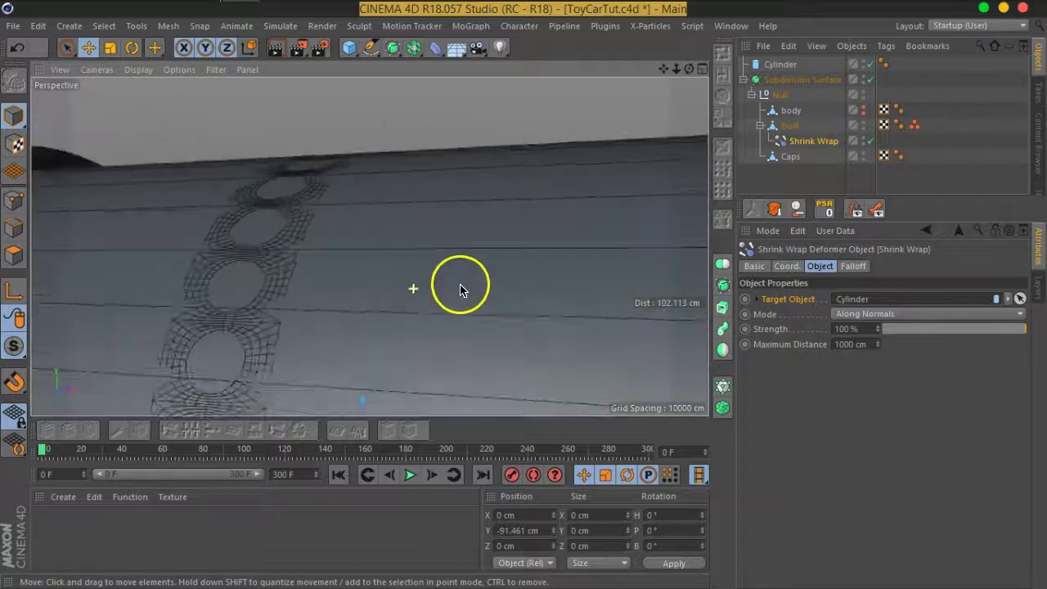
# - Change the Cylinder's rotation segment count and compare its lines with the holes
pyautogui.click(775, 64)
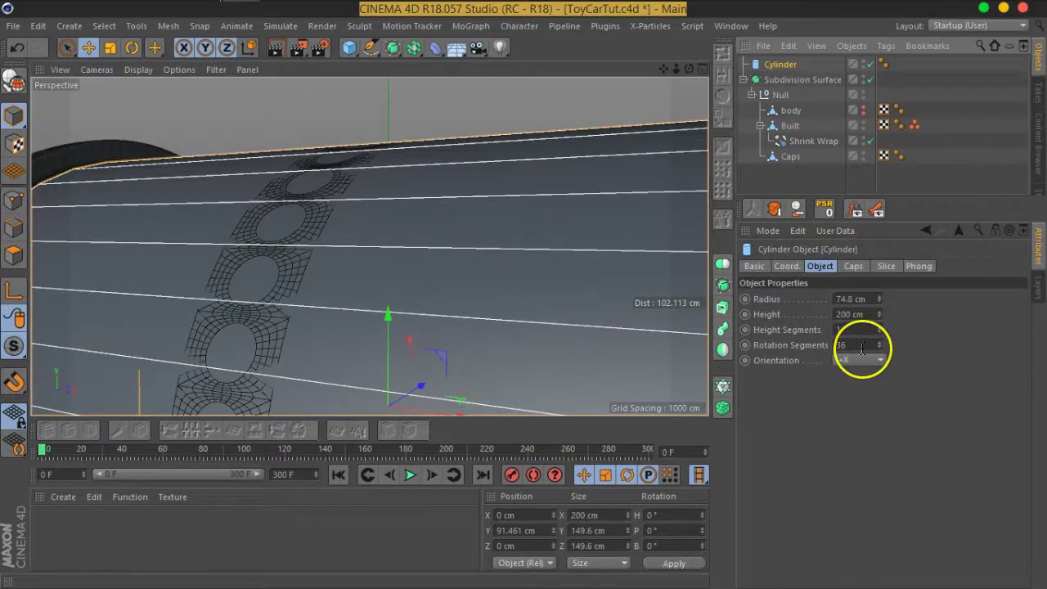
pyautogui.click(855, 344)
pyautogui.write('44')
pyautogui.press('Return')
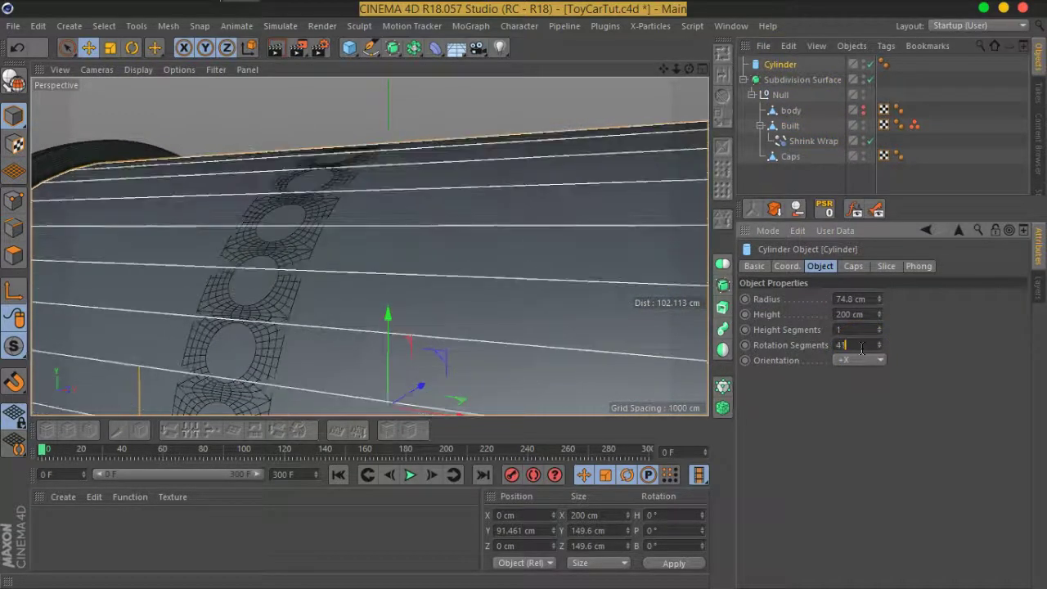
pyautogui.scroll(1, 861, 348)
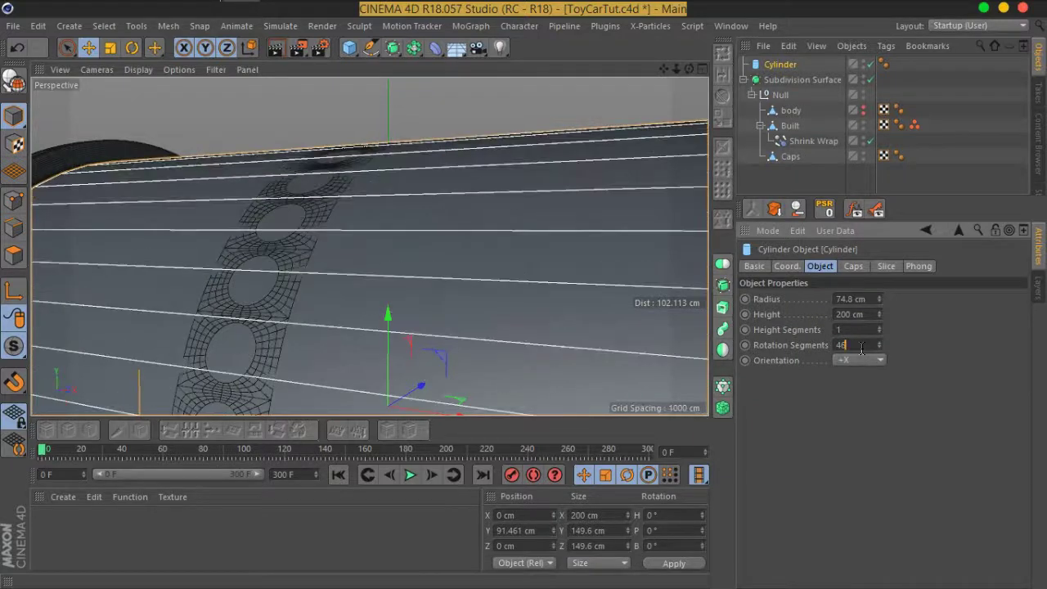
pyautogui.moveTo(311, 247)
pyautogui.keyDown('alt'); pyautogui.mouseDown()
pyautogui.moveTo(307, 236)
pyautogui.moveTo(475, 252)
pyautogui.mouseUp(); pyautogui.keyUp('alt')
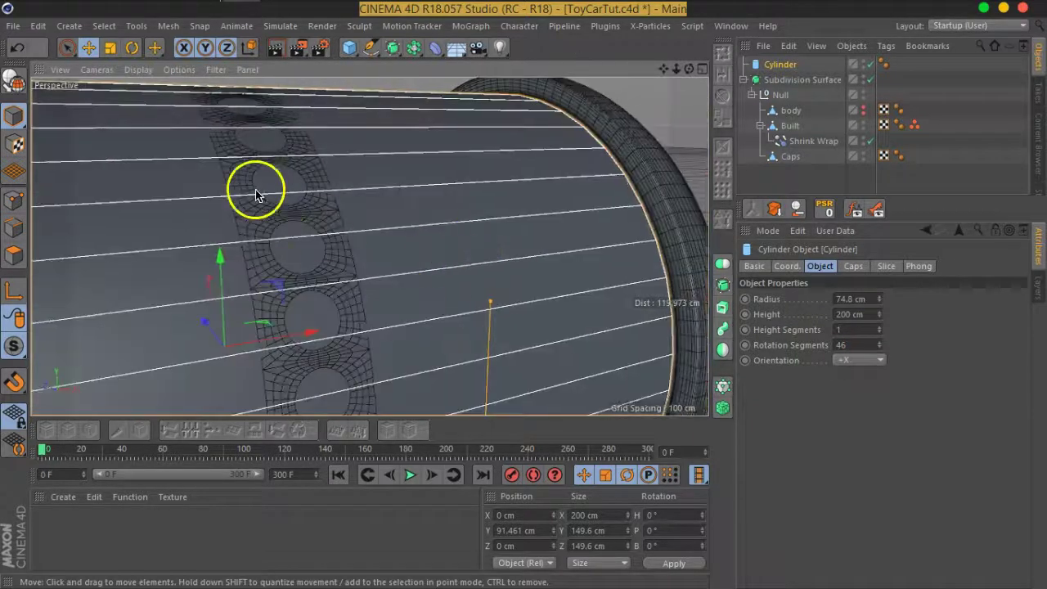
pyautogui.scroll(5, 256, 193)
pyautogui.scroll(-3, 245, 217)
pyautogui.scroll(-3, 148, 193)
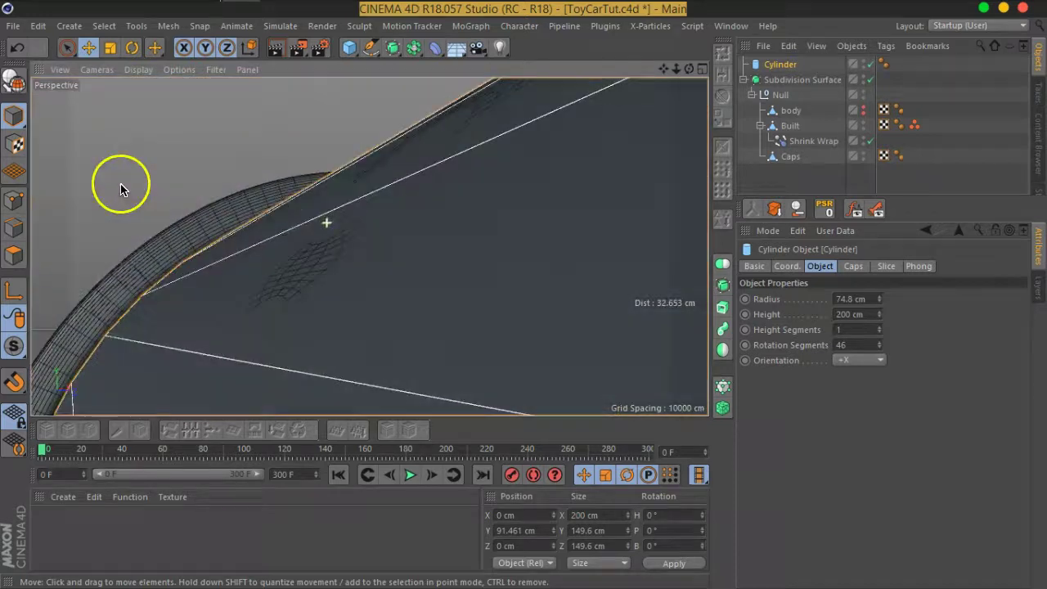
pyautogui.scroll(-3, 261, 229)
pyautogui.keyDown('alt'); pyautogui.moveTo(306, 276); pyautogui.dragTo(346, 270); pyautogui.keyUp('alt')
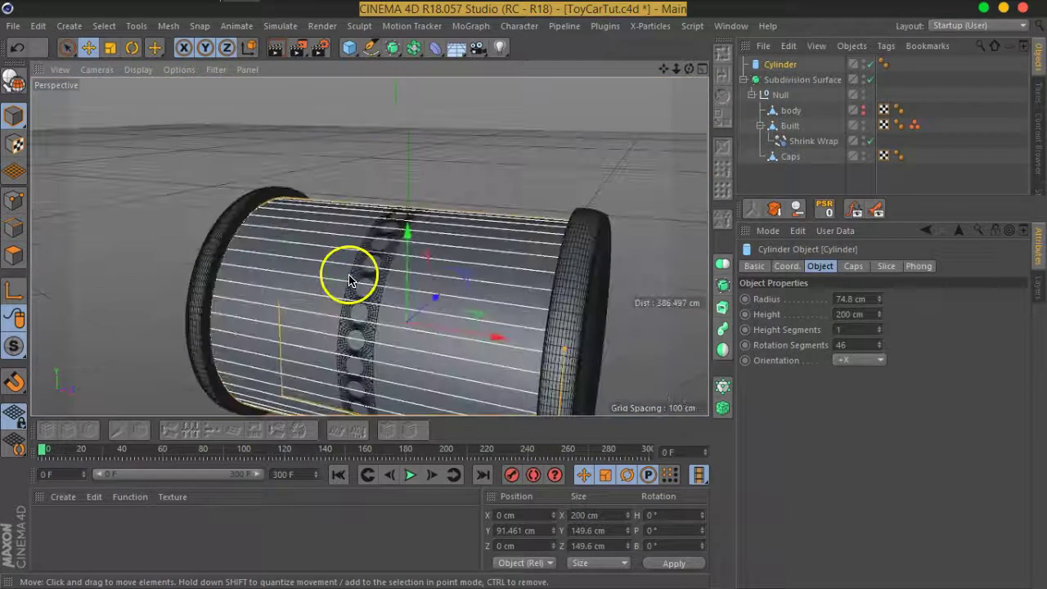
pyautogui.scroll(3, 346, 271)
# - Settle the Cylinder's rotation segments at 72 and check the lines against the holes
pyautogui.doubleClick(856, 345)
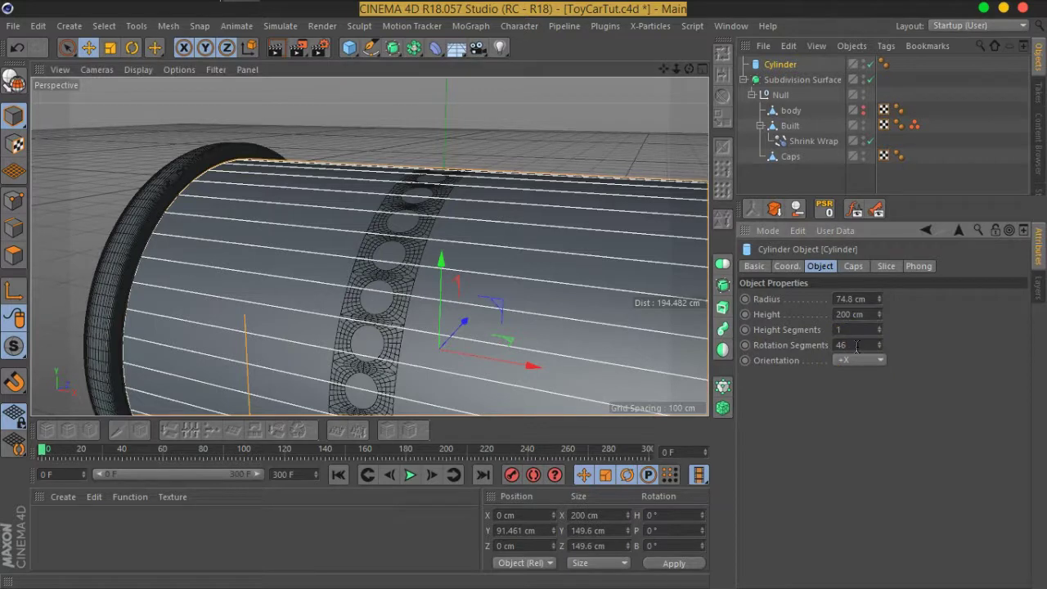
pyautogui.scroll(4, 856, 345)
pyautogui.scroll(4, 857, 346)
pyautogui.scroll(3, 856, 345)
pyautogui.scroll(3, 857, 346)
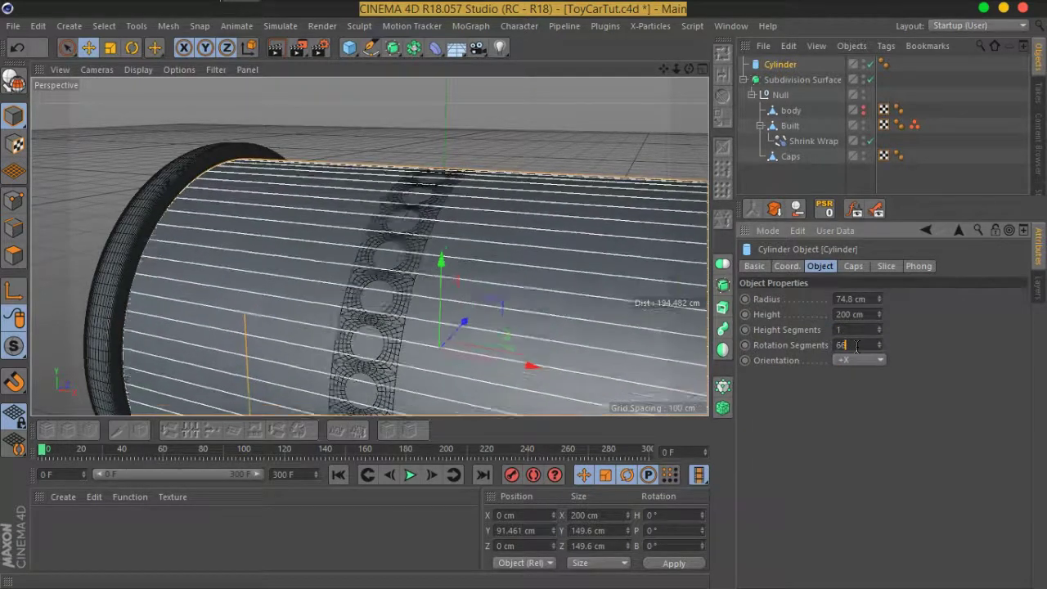
pyautogui.scroll(4, 856, 345)
pyautogui.scroll(4, 857, 345)
pyautogui.scroll(4, 856, 345)
pyautogui.click(347, 293)
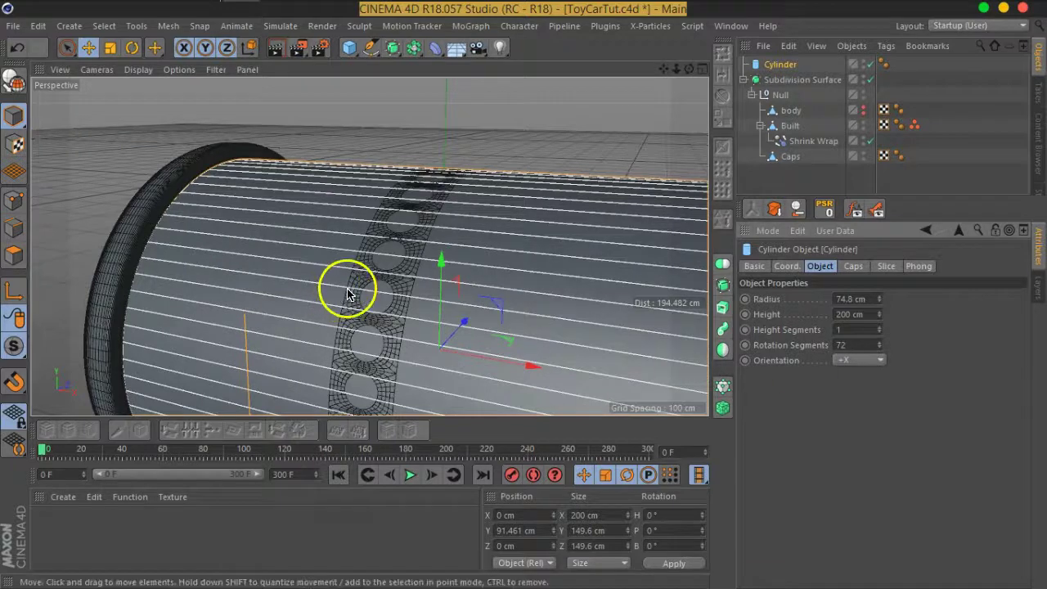
pyautogui.moveTo(467, 241)
pyautogui.keyDown('alt'); pyautogui.mouseDown()
pyautogui.moveTo(421, 264)
pyautogui.moveTo(400, 234)
pyautogui.mouseUp(); pyautogui.keyUp('alt')
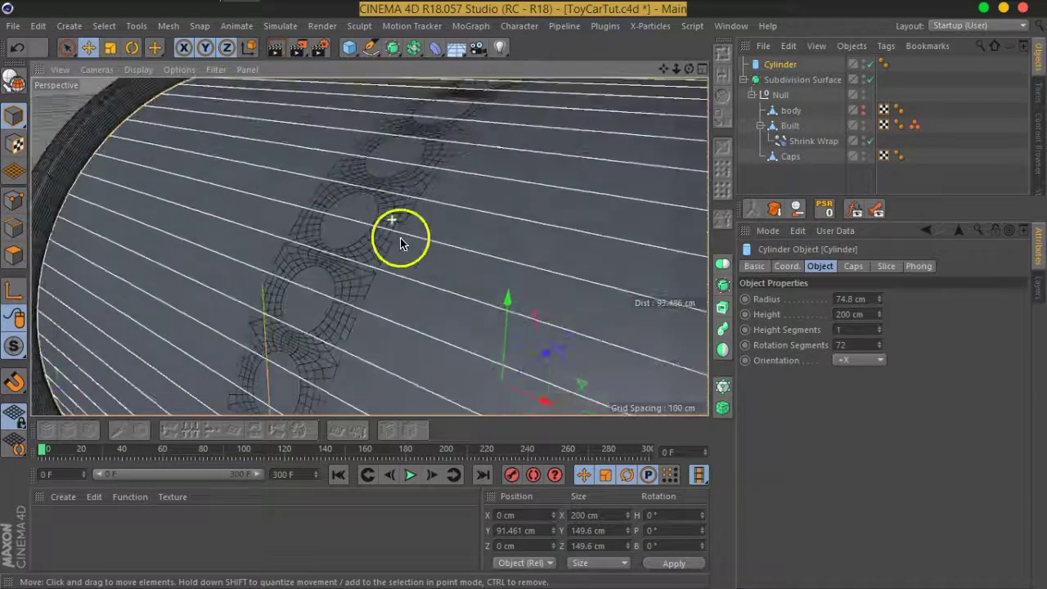
# - Select the Built band and its Shrink Wrap, looking through Built's object actions
pyautogui.click(787, 127)
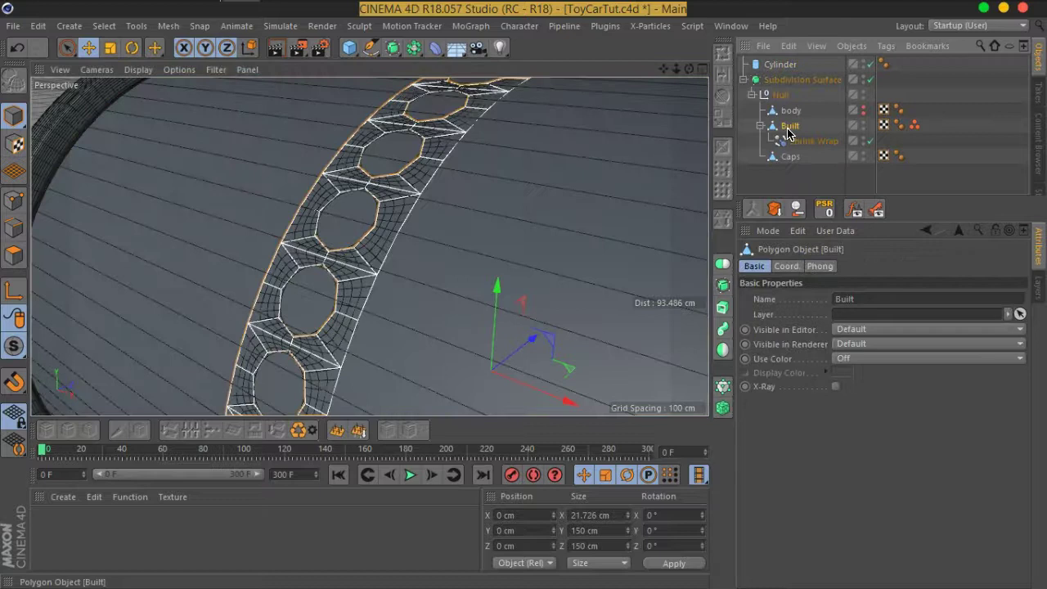
pyautogui.click(801, 151)
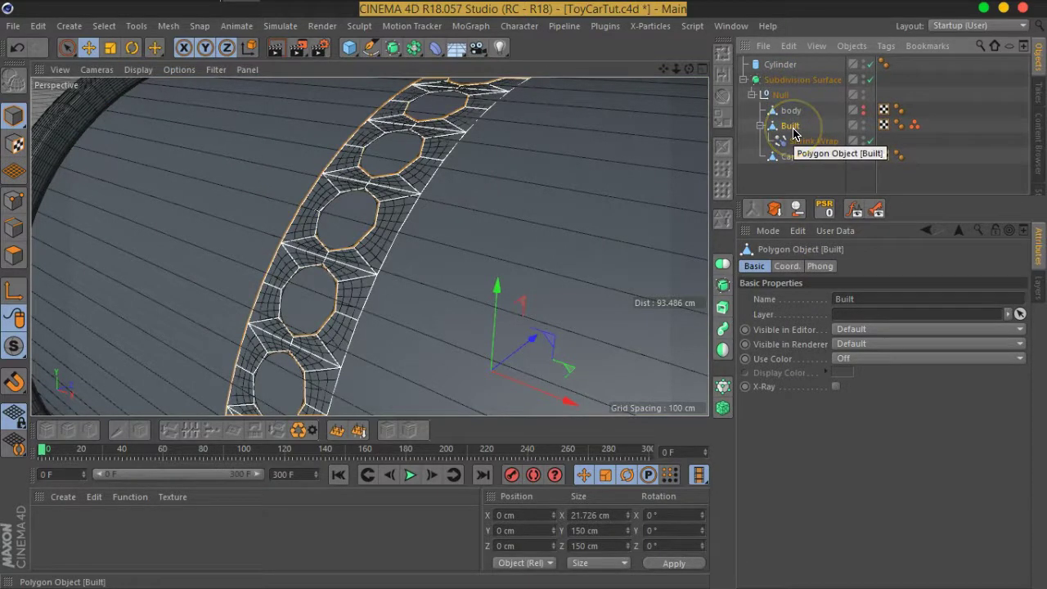
pyautogui.click(796, 141)
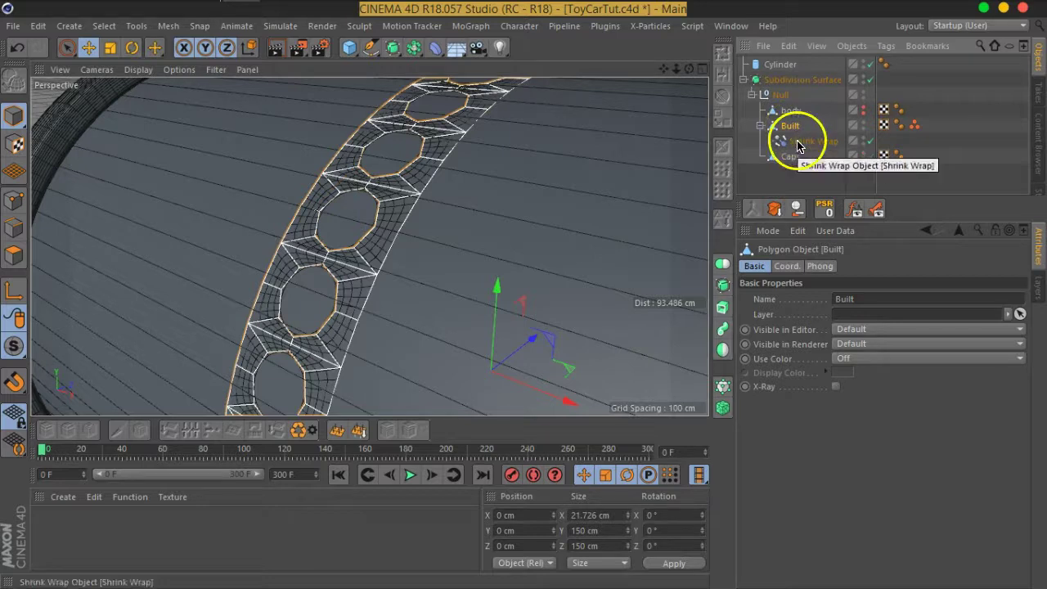
pyautogui.moveTo(803, 146); pyautogui.dragTo(790, 133)
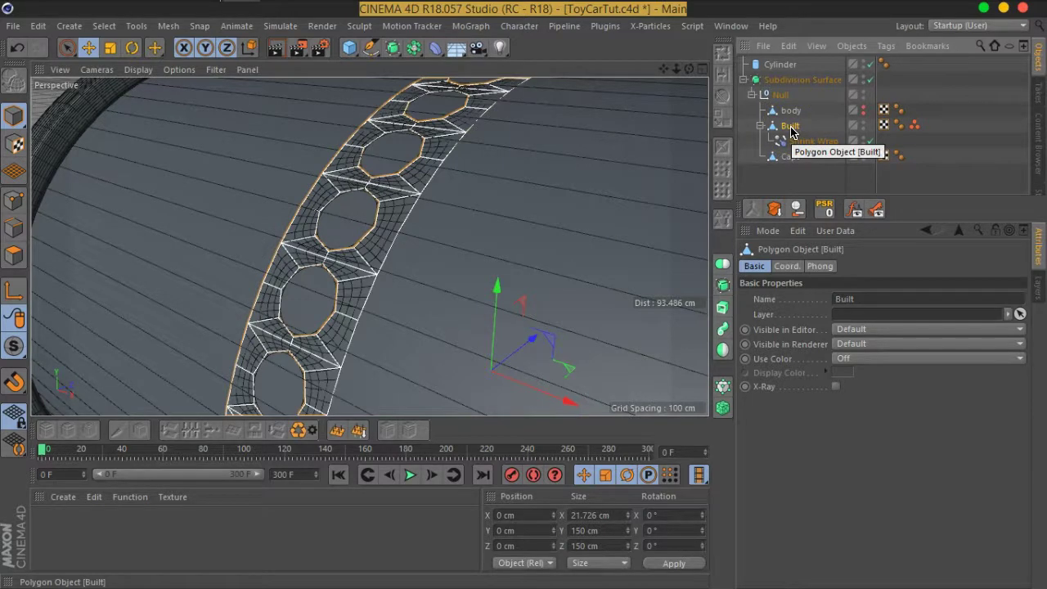
pyautogui.click(787, 135)
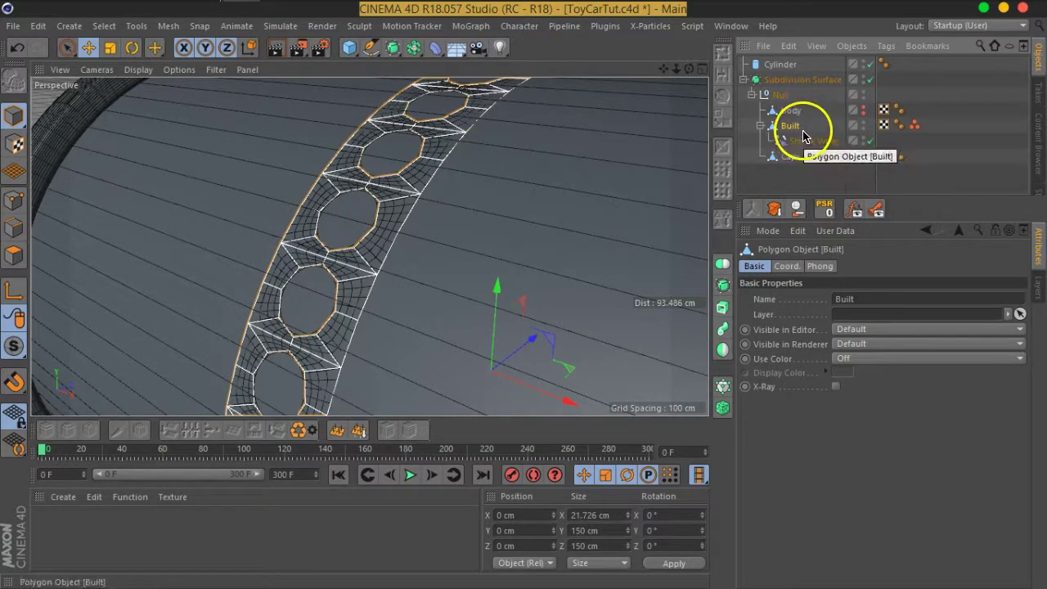
pyautogui.rightClick(793, 133)
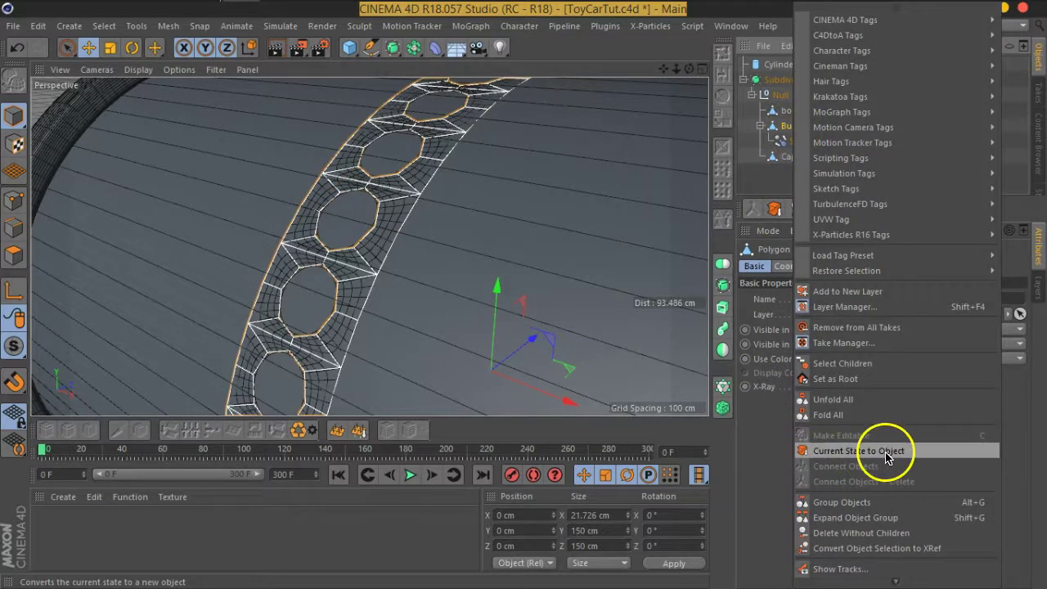
pyautogui.click(766, 470)
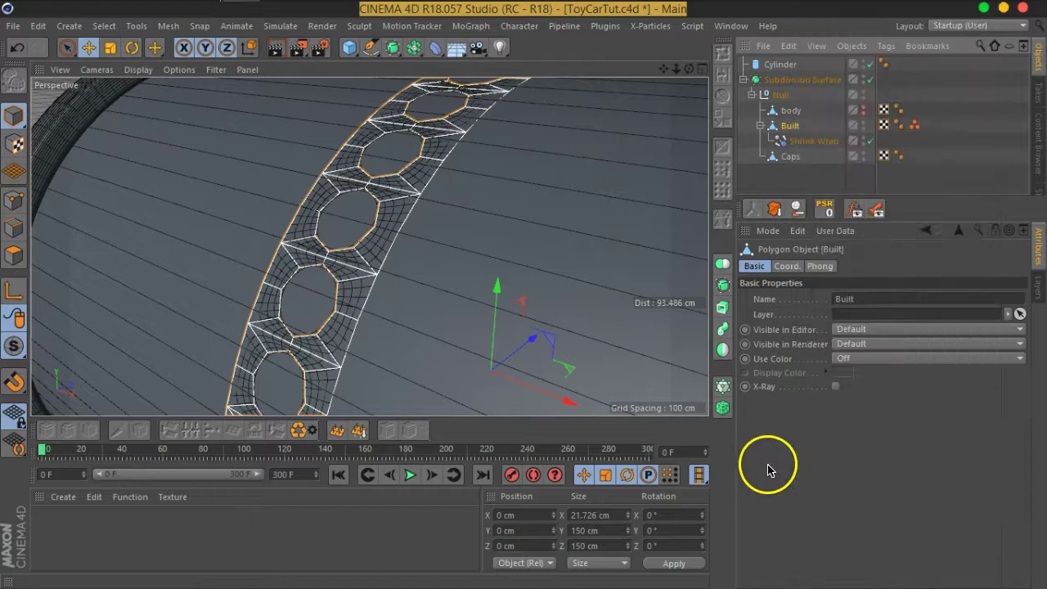
pyautogui.rightClick(792, 133)
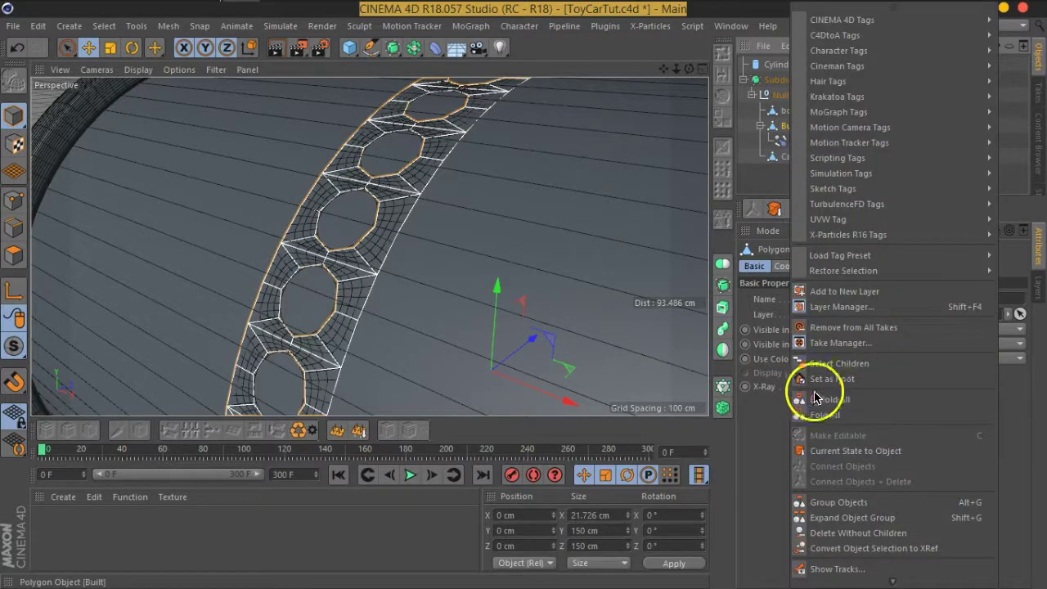
pyautogui.click(771, 405)
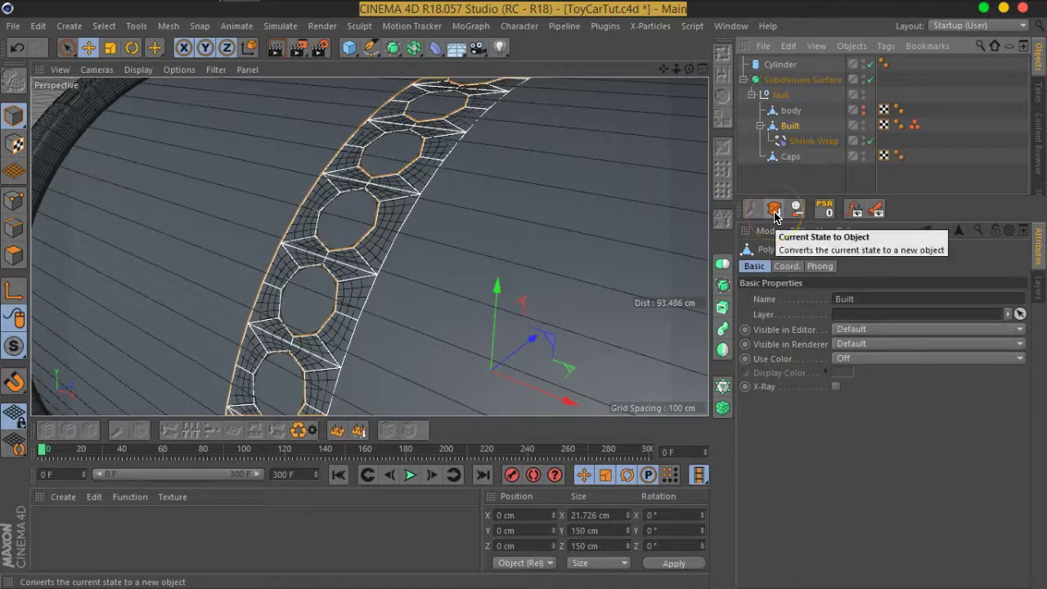
# - Bake the wrapped band with Current State to Object and move the new Built into place
pyautogui.click(775, 214)
pyautogui.click(811, 172)
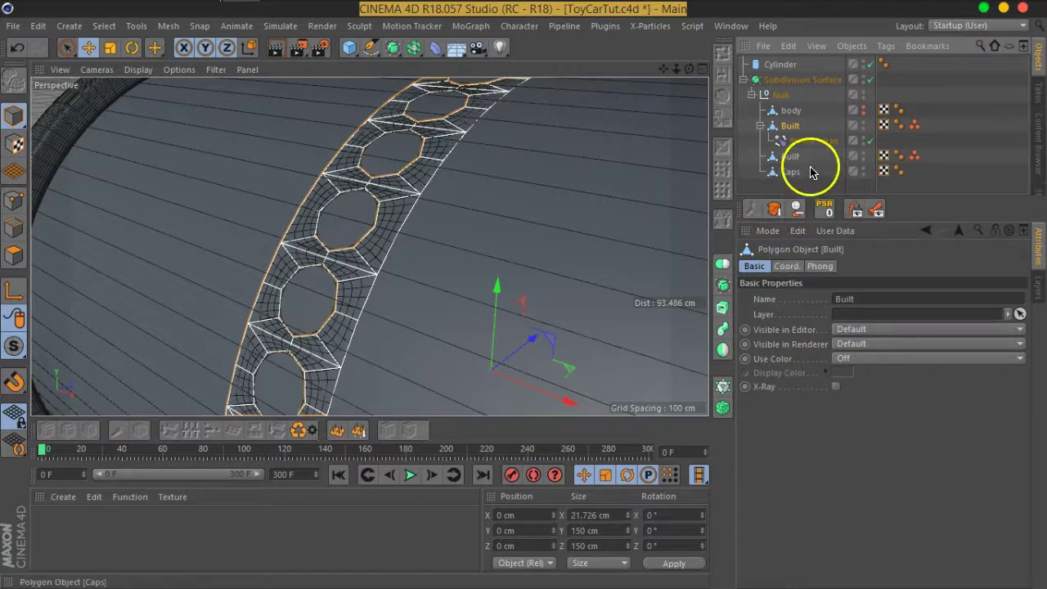
pyautogui.moveTo(790, 164); pyautogui.dragTo(787, 135)
pyautogui.click(781, 67)
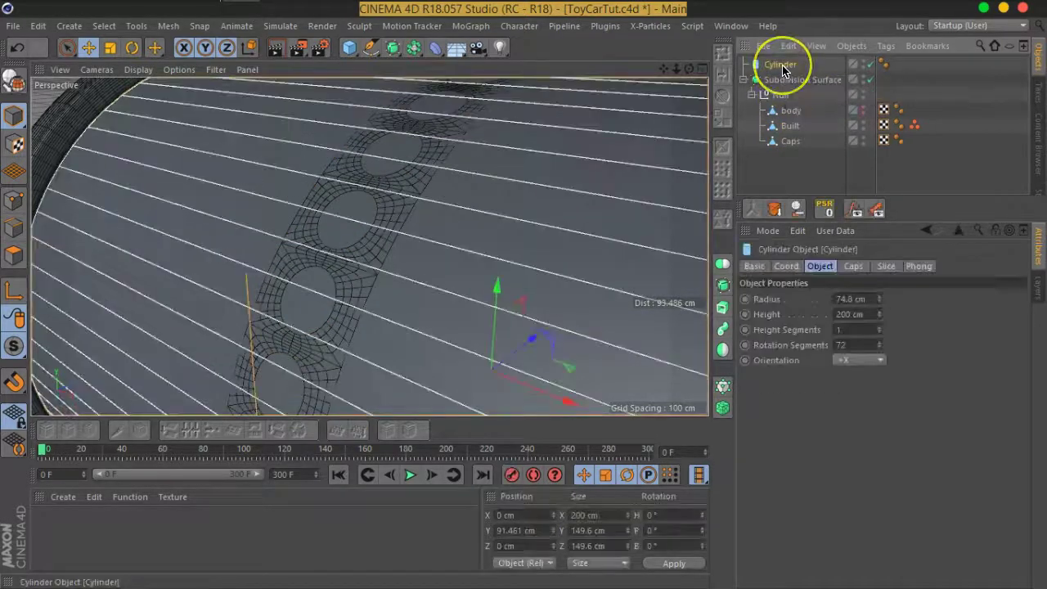
# - Delete the guide cylinder, make the body visible in the viewport, and select Built
pyautogui.press('Delete')
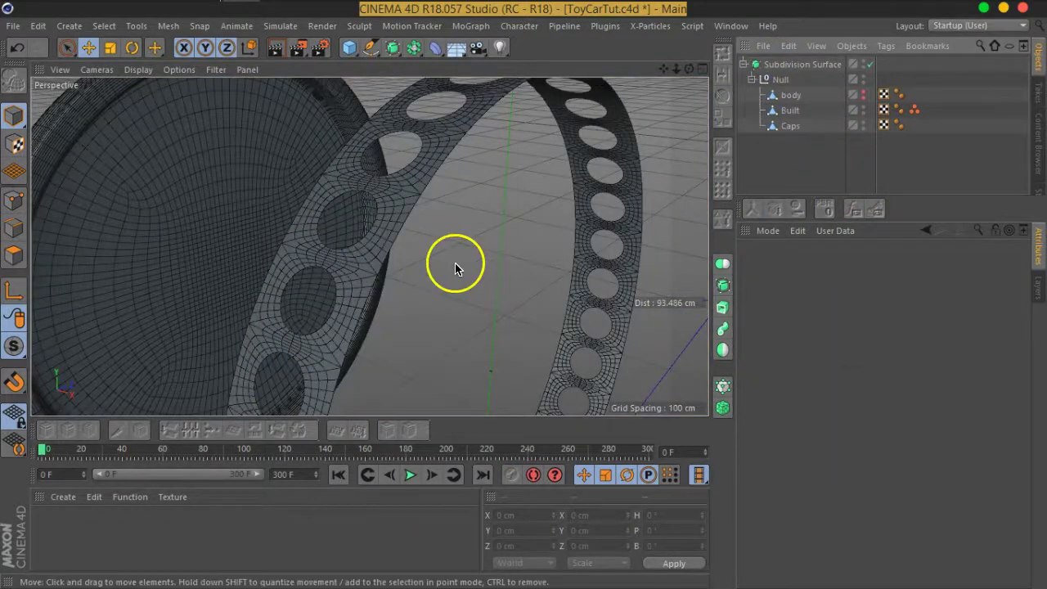
pyautogui.moveTo(468, 280)
pyautogui.keyDown('alt'); pyautogui.mouseDown()
pyautogui.moveTo(402, 221)
pyautogui.moveTo(494, 142)
pyautogui.moveTo(436, 209)
pyautogui.moveTo(546, 205)
pyautogui.moveTo(319, 214)
pyautogui.moveTo(578, 213)
pyautogui.moveTo(545, 191)
pyautogui.moveTo(513, 205)
pyautogui.mouseUp(); pyautogui.keyUp('alt')
pyautogui.scroll(3, 436, 209)
pyautogui.scroll(2, 458, 208)
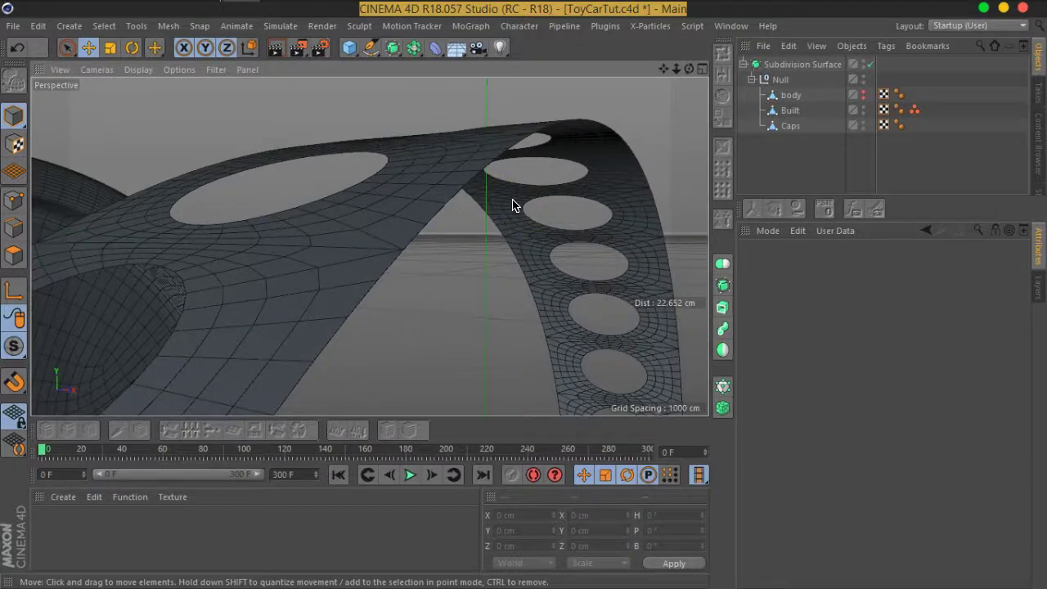
pyautogui.click(770, 168)
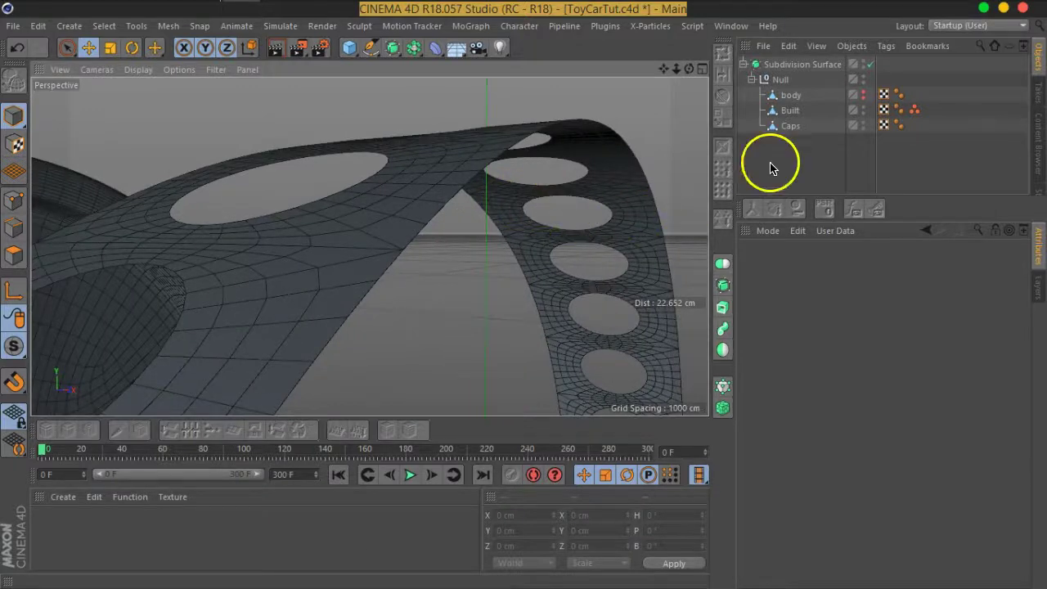
pyautogui.click(863, 94)
pyautogui.scroll(-5, 684, 184)
pyautogui.scroll(-3, 421, 170)
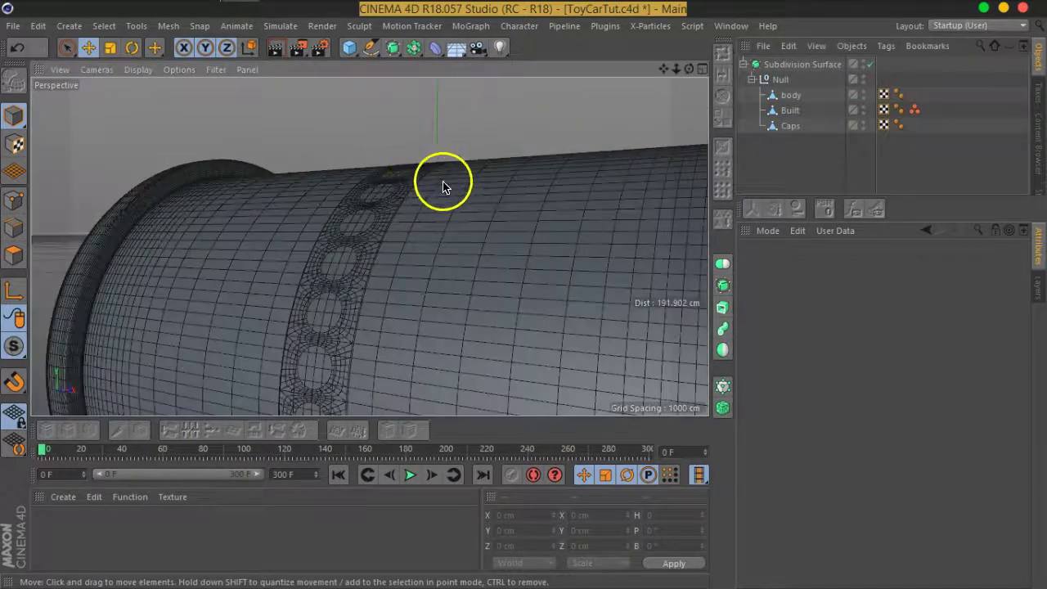
pyautogui.click(788, 115)
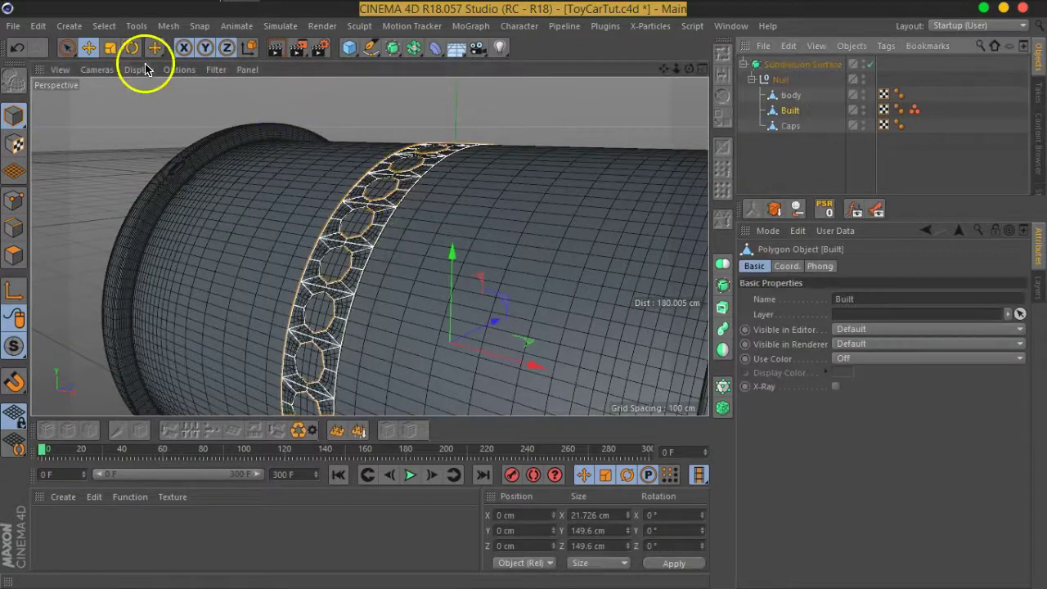
# - Scale the Built band up to about 153.19 cm and select all 256 of its polygons
pyautogui.click(109, 46)
pyautogui.scroll(5, 417, 219)
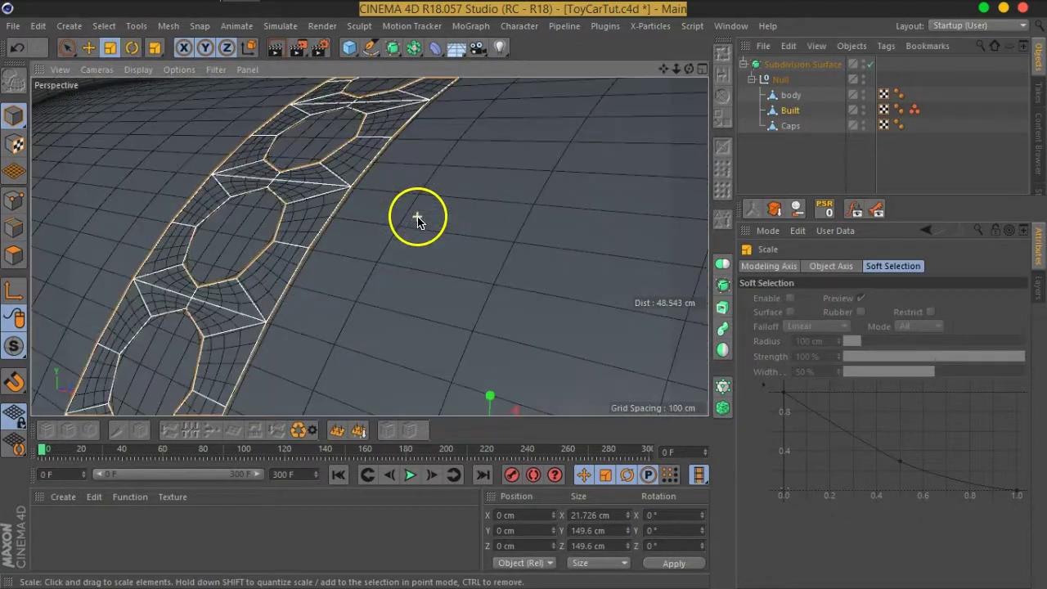
pyautogui.keyDown('alt'); pyautogui.moveTo(420, 273); pyautogui.dragTo(372, 247); pyautogui.keyUp('alt')
pyautogui.moveTo(414, 284); pyautogui.dragTo(458, 295)
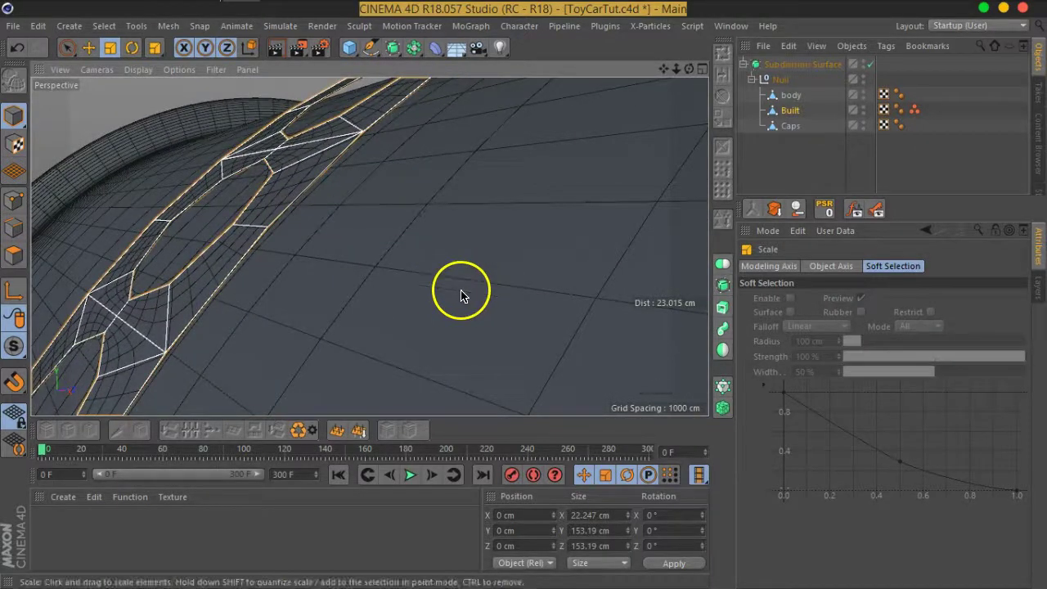
pyautogui.click(25, 259)
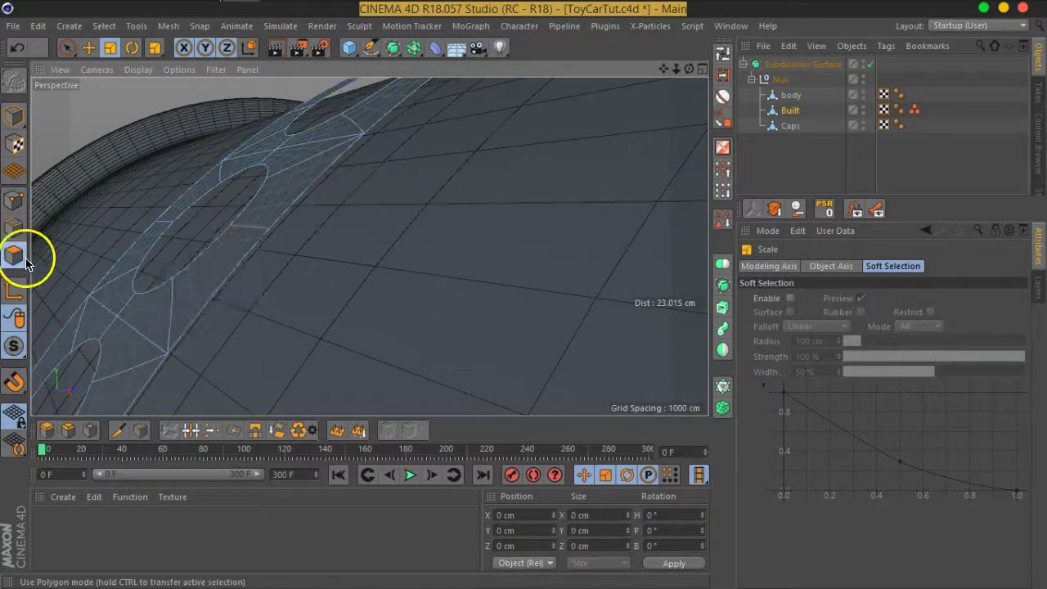
pyautogui.doubleClick(271, 225)
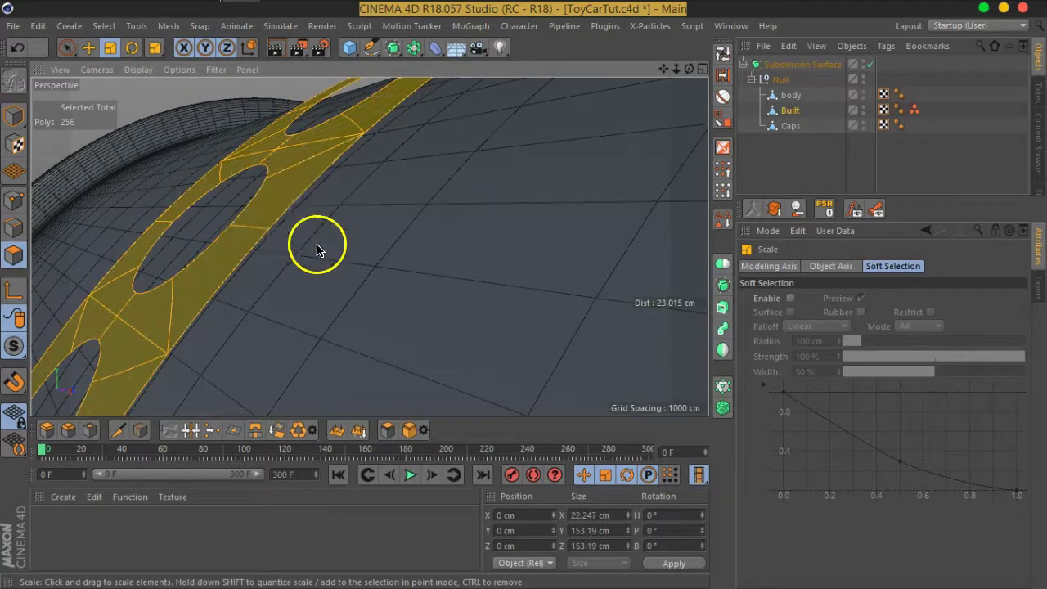
# - Extrude the band's polygons inward by -3.64 cm with 2 subdivisions
pyautogui.rightClick(287, 217)
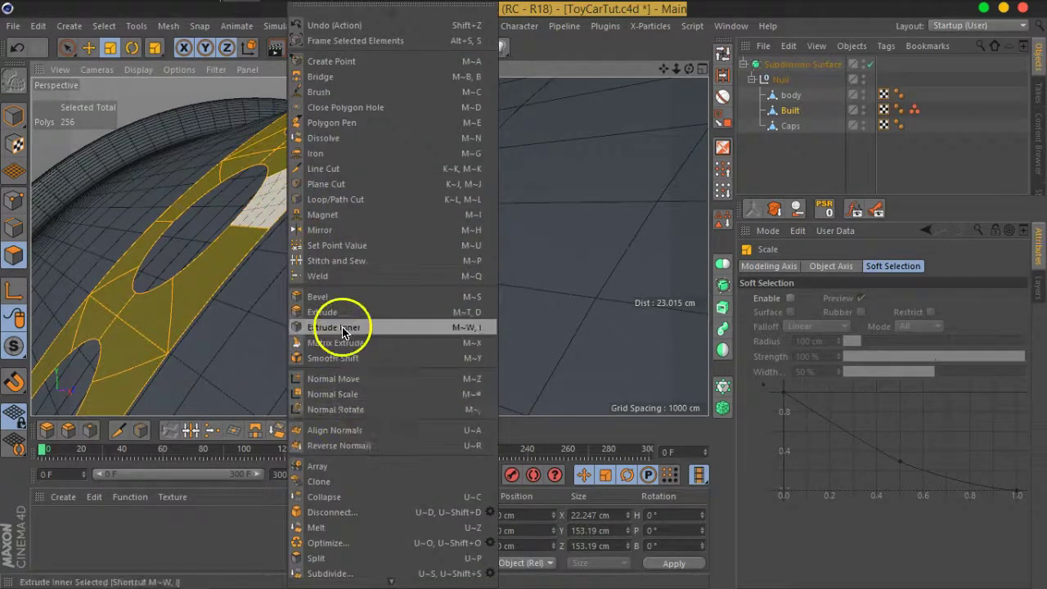
pyautogui.click(337, 313)
pyautogui.moveTo(376, 278)
pyautogui.keyDown('alt'); pyautogui.mouseDown()
pyautogui.moveTo(367, 240)
pyautogui.moveTo(327, 226)
pyautogui.mouseUp(); pyautogui.keyUp('alt')
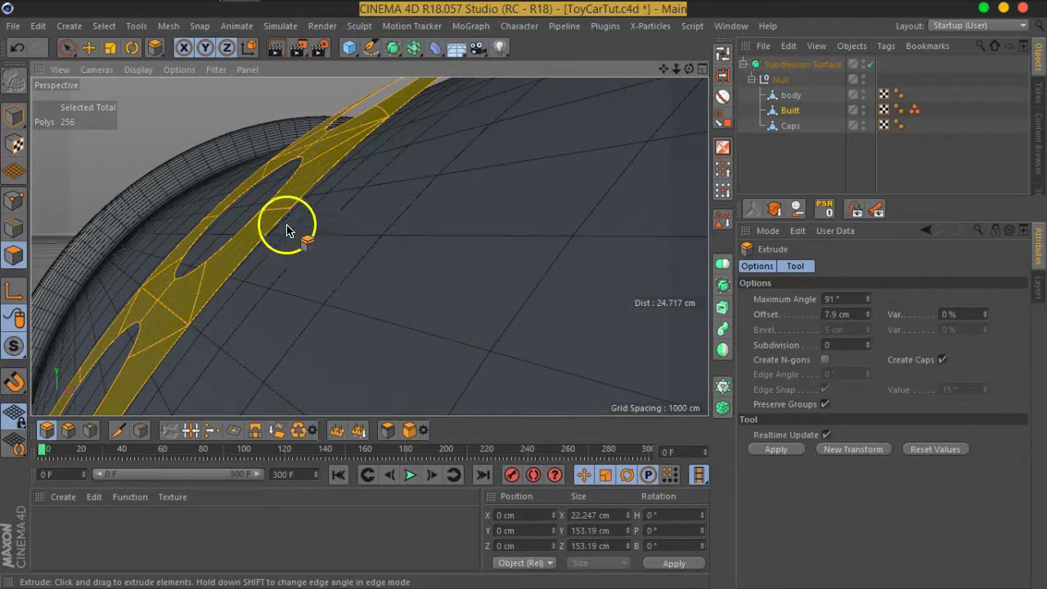
pyautogui.moveTo(335, 240); pyautogui.dragTo(51, 222)
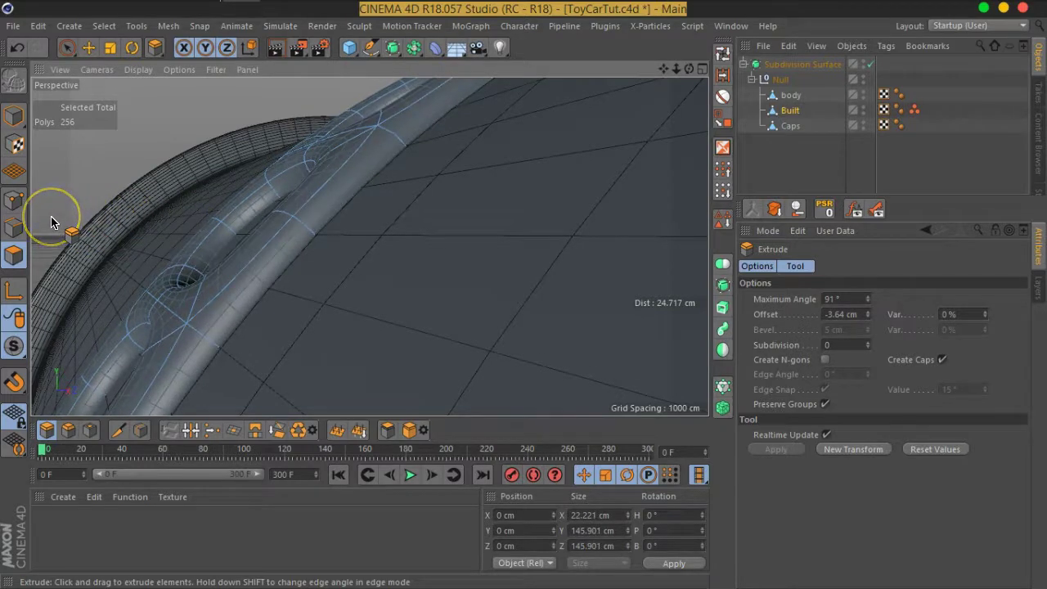
pyautogui.click(925, 451)
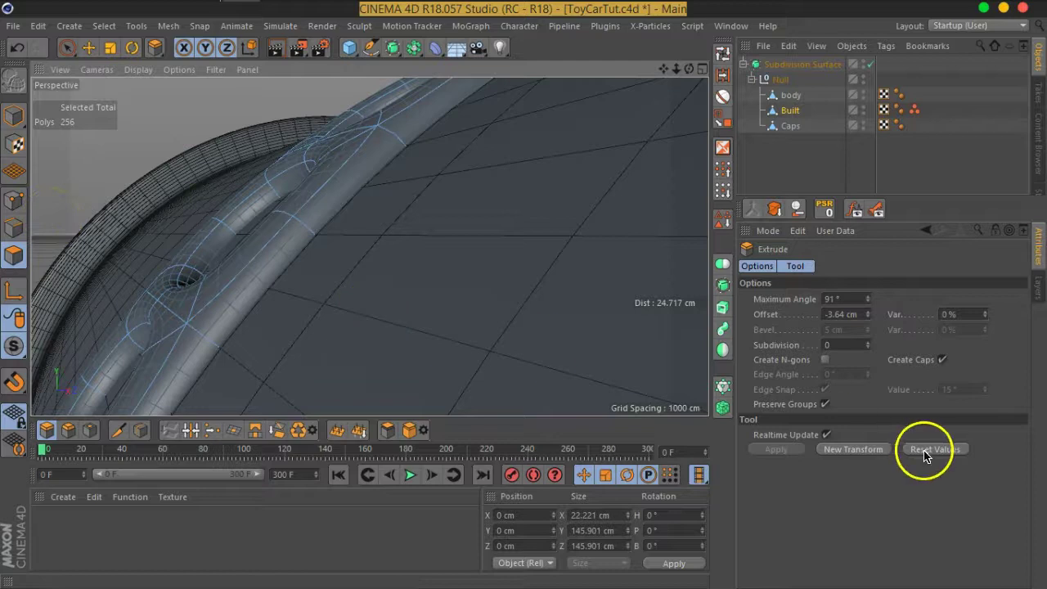
pyautogui.click(867, 342)
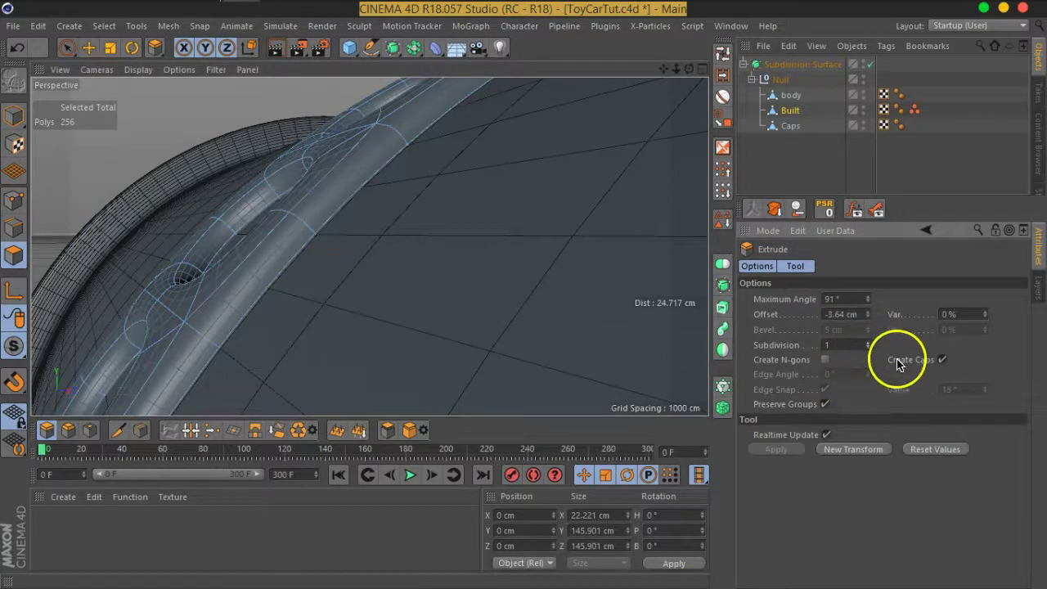
pyautogui.click(869, 345)
# - Switch the viewport display to Isoparms and deselect all objects
pyautogui.moveTo(299, 299)
pyautogui.keyDown('alt'); pyautogui.mouseDown()
pyautogui.moveTo(434, 254)
pyautogui.moveTo(556, 229)
pyautogui.moveTo(248, 229)
pyautogui.moveTo(349, 293)
pyautogui.mouseUp(); pyautogui.keyUp('alt')
pyautogui.click(138, 70)
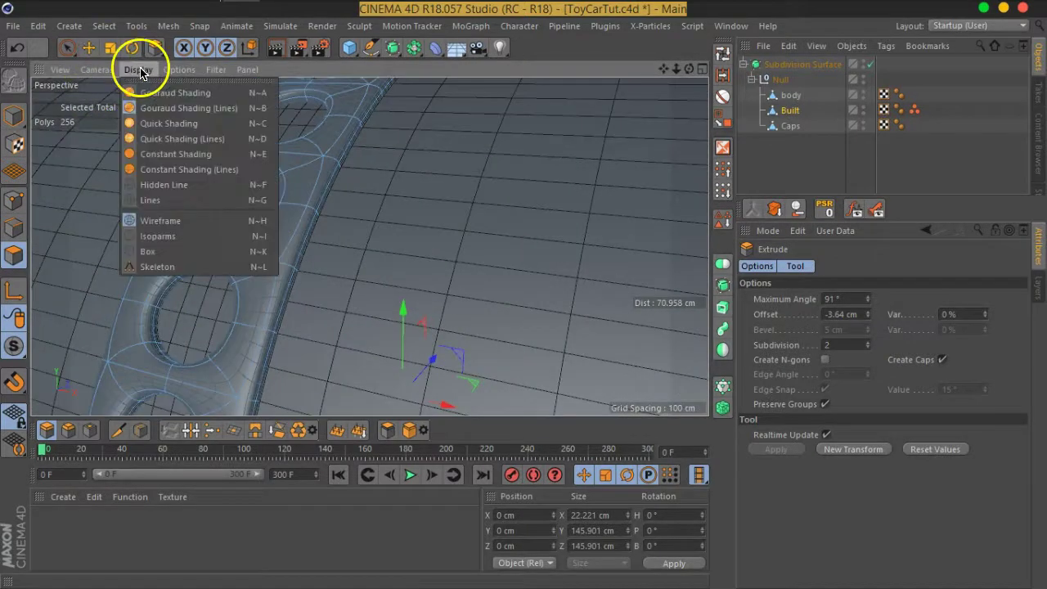
pyautogui.click(187, 236)
pyautogui.scroll(-3, 270, 273)
pyautogui.click(830, 171)
pyautogui.moveTo(421, 269)
pyautogui.keyDown('alt'); pyautogui.mouseDown()
pyautogui.moveTo(247, 237)
pyautogui.moveTo(630, 257)
pyautogui.moveTo(725, 236)
pyautogui.moveTo(720, 228)
pyautogui.mouseUp(); pyautogui.keyUp('alt')
# - Scale the Built ring up about 1.7% in Model mode, to roughly 155.8 cm
pyautogui.click(789, 117)
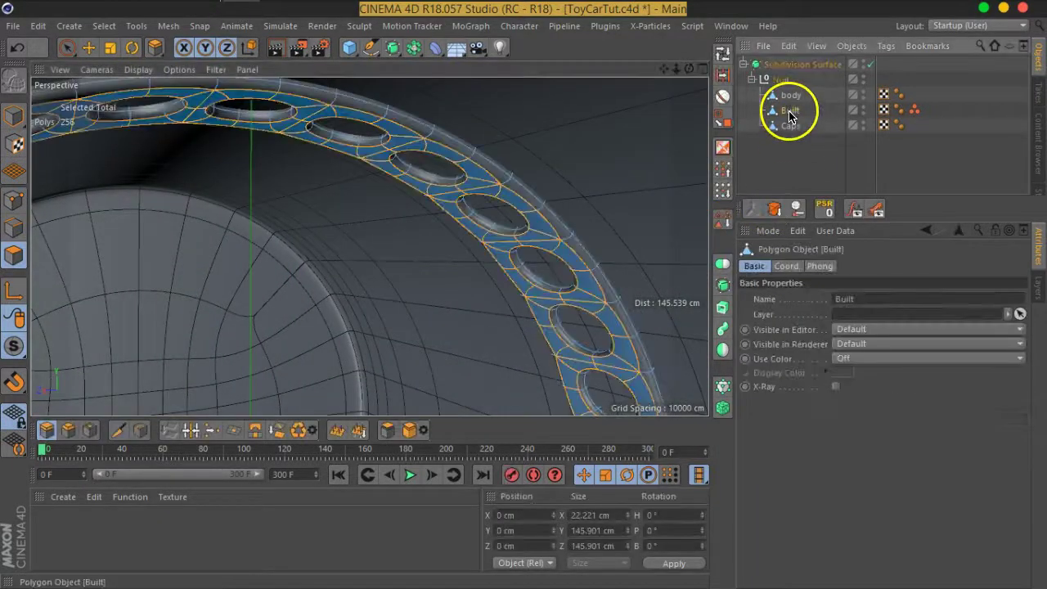
pyautogui.click(7, 118)
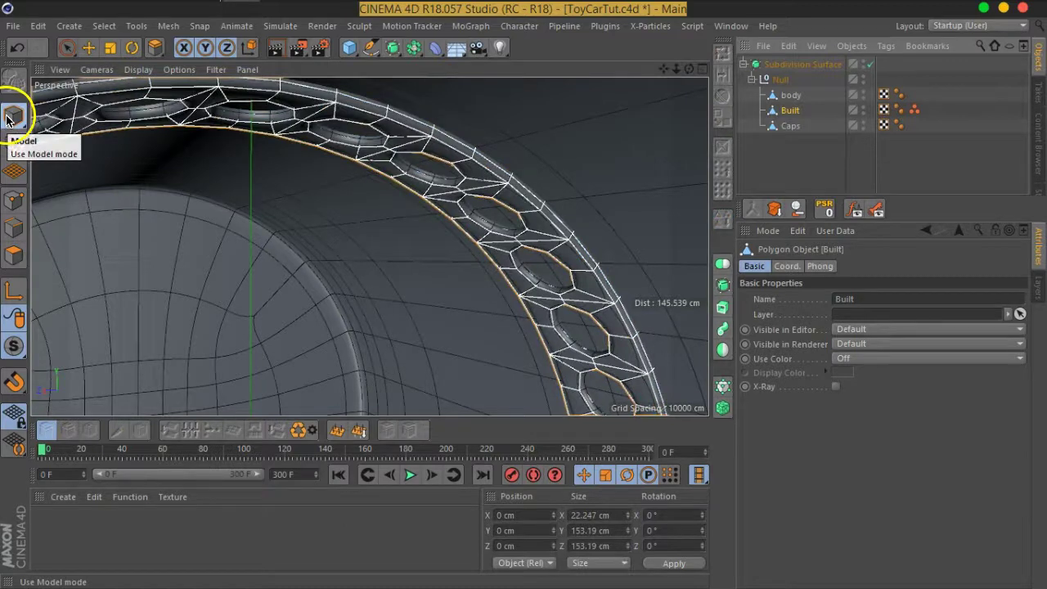
pyautogui.click(110, 49)
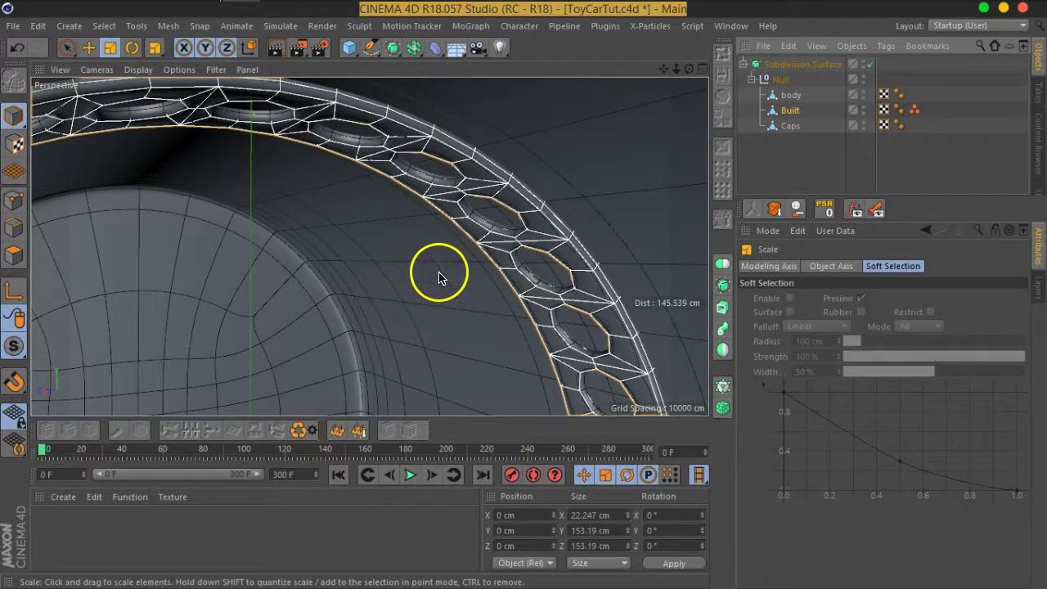
pyautogui.scroll(5, 409, 270)
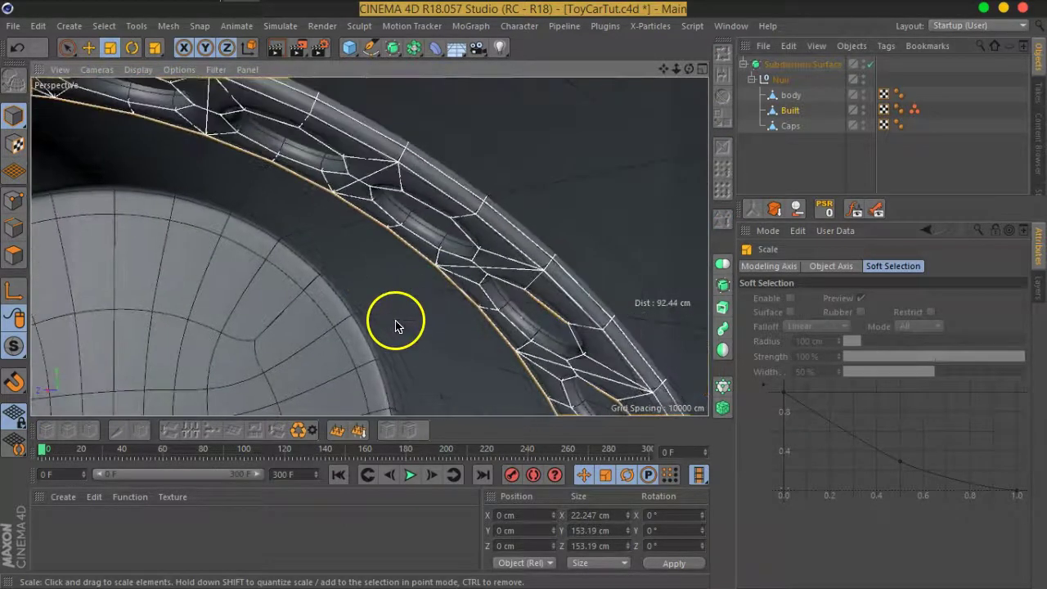
pyautogui.moveTo(393, 325); pyautogui.dragTo(393, 303)
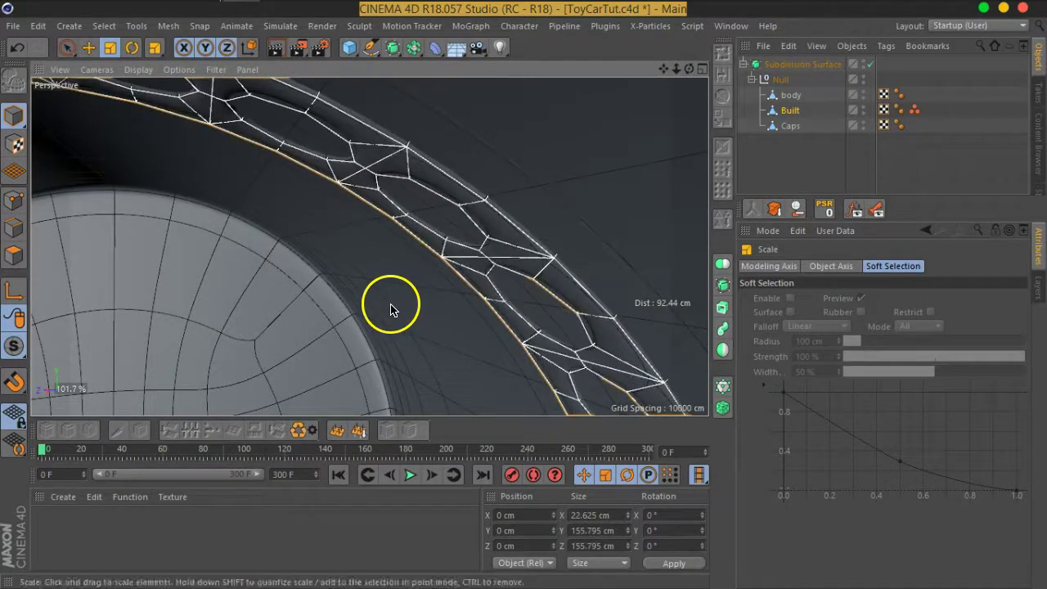
# - Deselect everything and orbit around the tire to inspect the ring
pyautogui.click(789, 172)
pyautogui.keyDown('alt'); pyautogui.moveTo(460, 206); pyautogui.dragTo(74, 244); pyautogui.keyUp('alt')
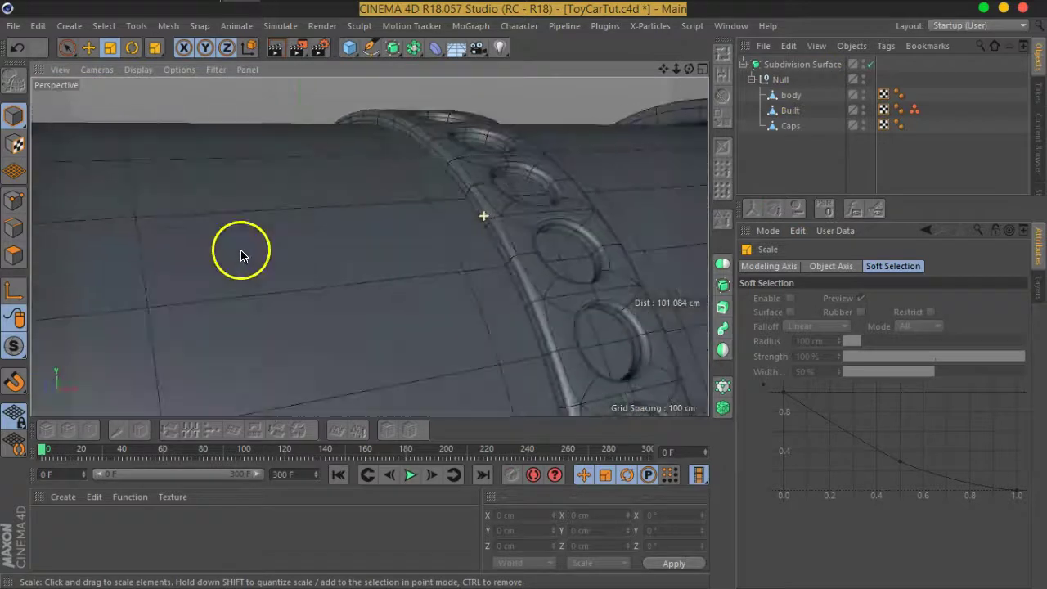
pyautogui.moveTo(483, 279)
pyautogui.keyDown('alt'); pyautogui.mouseDown()
pyautogui.moveTo(292, 261)
pyautogui.moveTo(423, 276)
pyautogui.moveTo(343, 264)
pyautogui.mouseUp(); pyautogui.keyUp('alt')
pyautogui.scroll(-5, 343, 263)
pyautogui.moveTo(442, 297)
pyautogui.keyDown('alt'); pyautogui.mouseDown()
pyautogui.moveTo(414, 251)
pyautogui.moveTo(510, 287)
pyautogui.moveTo(337, 280)
pyautogui.moveTo(584, 264)
pyautogui.moveTo(584, 243)
pyautogui.moveTo(412, 274)
pyautogui.moveTo(571, 343)
pyautogui.moveTo(467, 299)
pyautogui.moveTo(507, 270)
pyautogui.mouseUp(); pyautogui.keyUp('alt')
pyautogui.scroll(-1, 468, 294)
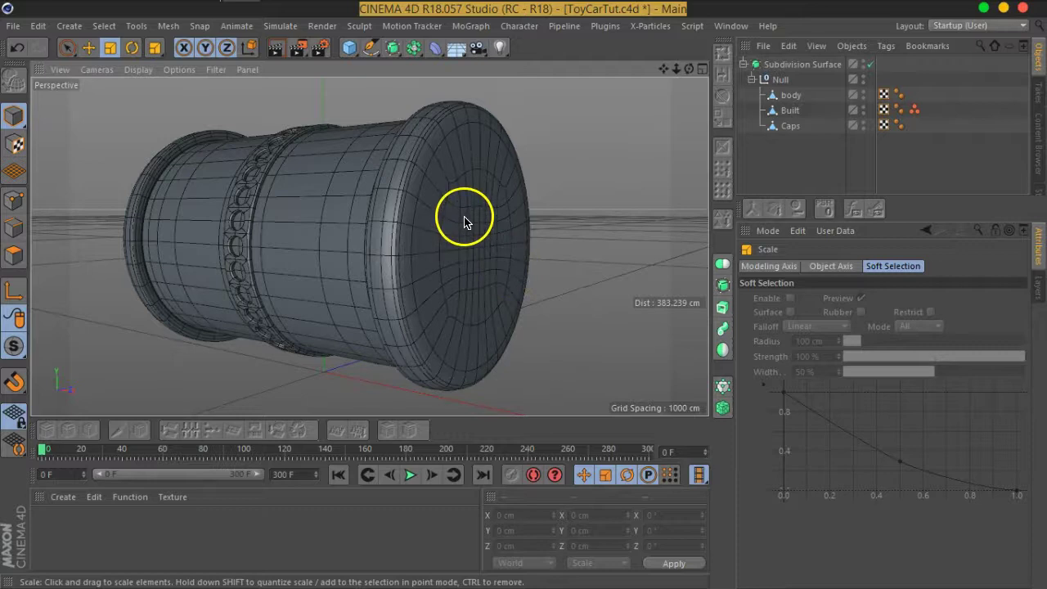
pyautogui.moveTo(328, 210)
pyautogui.keyDown('alt'); pyautogui.mouseDown()
pyautogui.moveTo(411, 197)
pyautogui.moveTo(355, 178)
pyautogui.moveTo(456, 188)
pyautogui.moveTo(332, 195)
pyautogui.mouseUp(); pyautogui.keyUp('alt')
pyautogui.keyDown('alt'); pyautogui.moveTo(534, 214); pyautogui.dragTo(421, 259); pyautogui.keyUp('alt')
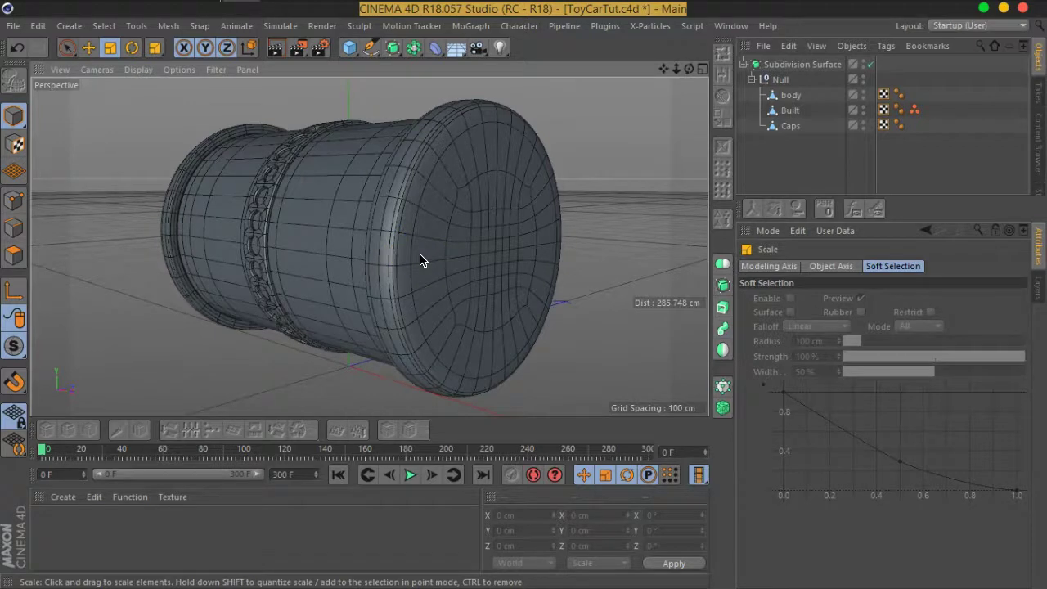
pyautogui.click(730, 25)
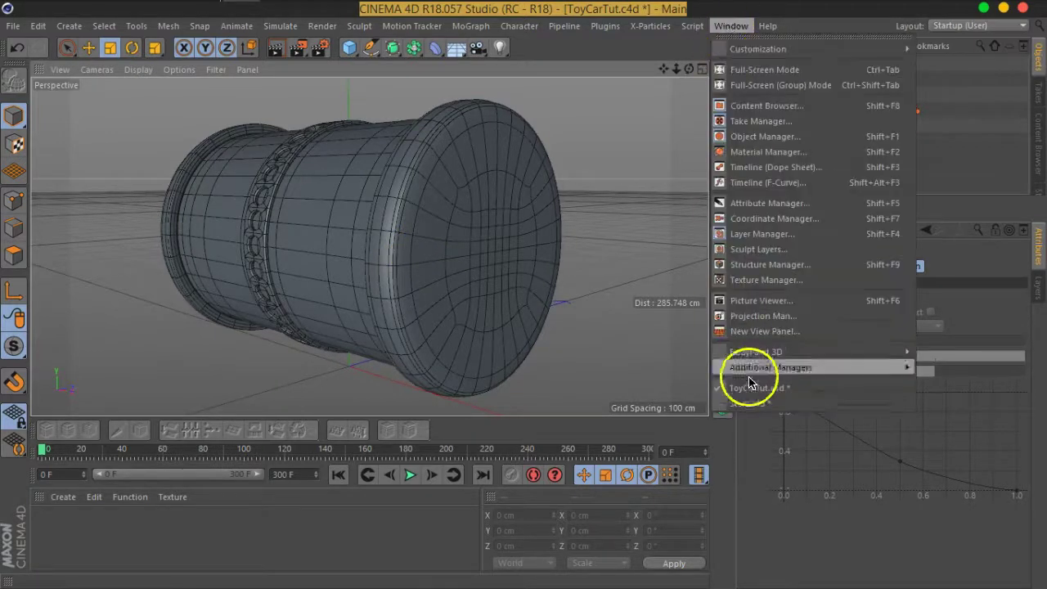
pyautogui.click(756, 405)
pyautogui.moveTo(562, 296)
pyautogui.keyDown('alt'); pyautogui.mouseDown()
pyautogui.moveTo(498, 236)
pyautogui.moveTo(552, 271)
pyautogui.moveTo(496, 270)
pyautogui.moveTo(525, 176)
pyautogui.mouseUp(); pyautogui.keyUp('alt')
pyautogui.moveTo(530, 310)
pyautogui.keyDown('alt'); pyautogui.mouseDown()
pyautogui.moveTo(400, 183)
pyautogui.moveTo(423, 275)
pyautogui.moveTo(445, 245)
pyautogui.mouseUp(); pyautogui.keyUp('alt')
pyautogui.scroll(3, 381, 180)
pyautogui.scroll(5, 384, 190)
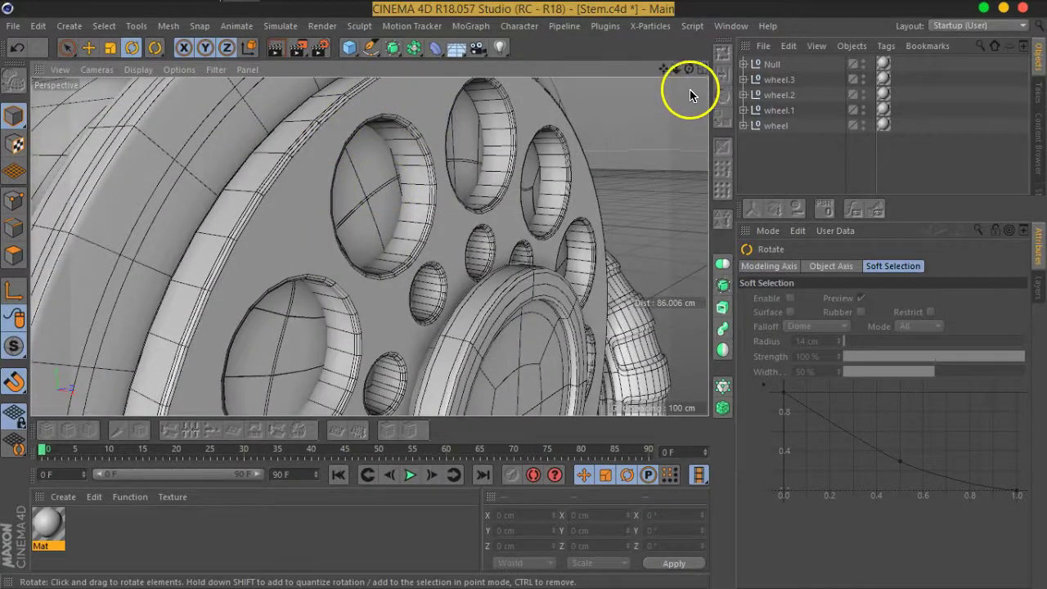
pyautogui.click(700, 71)
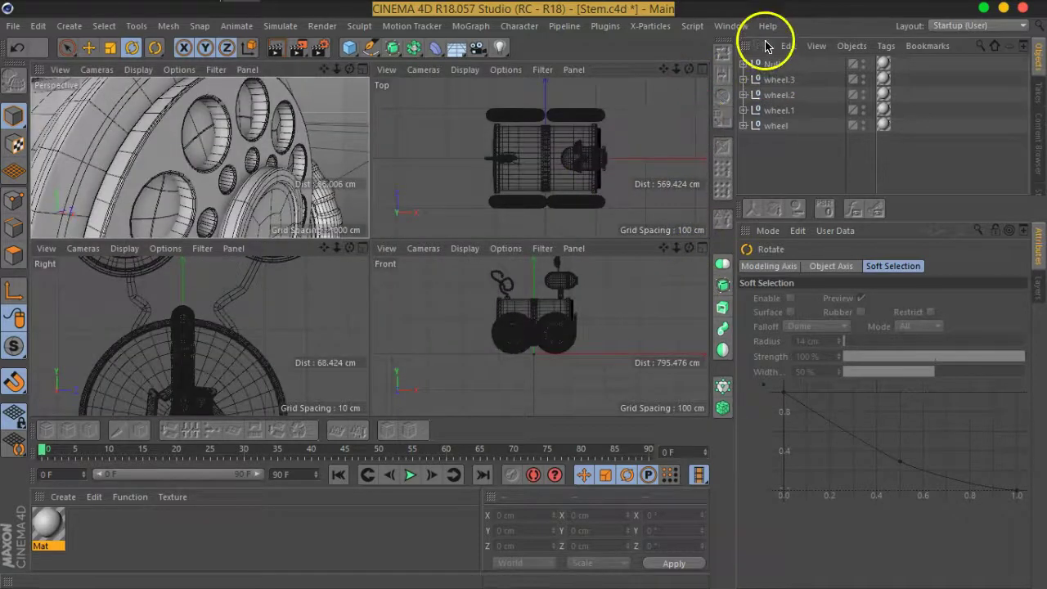
pyautogui.click(733, 26)
pyautogui.click(755, 402)
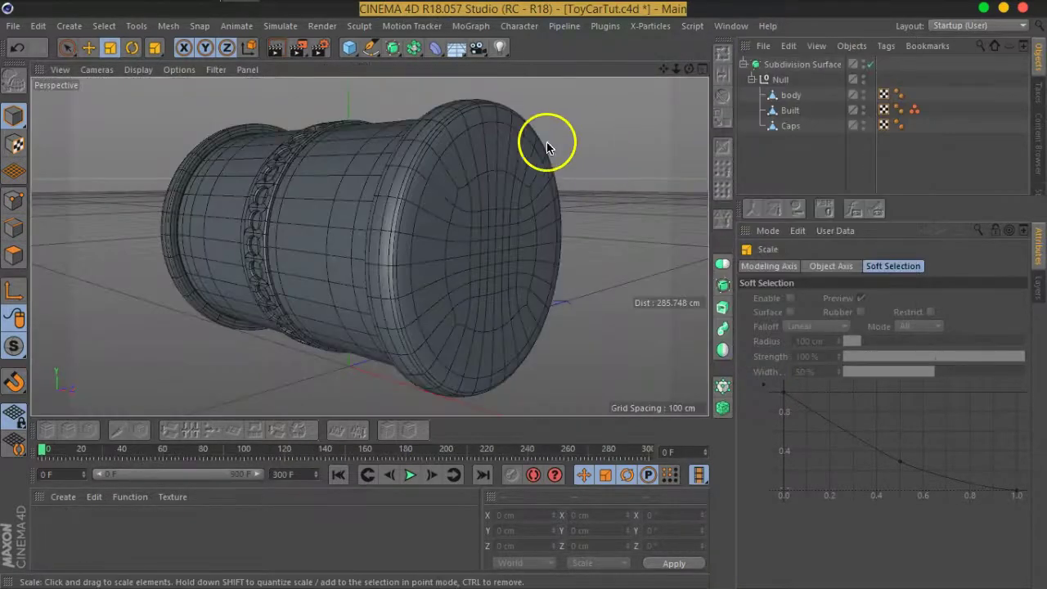
pyautogui.moveTo(570, 218)
pyautogui.keyDown('alt'); pyautogui.mouseDown()
pyautogui.moveTo(426, 205)
pyautogui.moveTo(513, 238)
pyautogui.moveTo(518, 227)
pyautogui.mouseUp(); pyautogui.keyUp('alt')
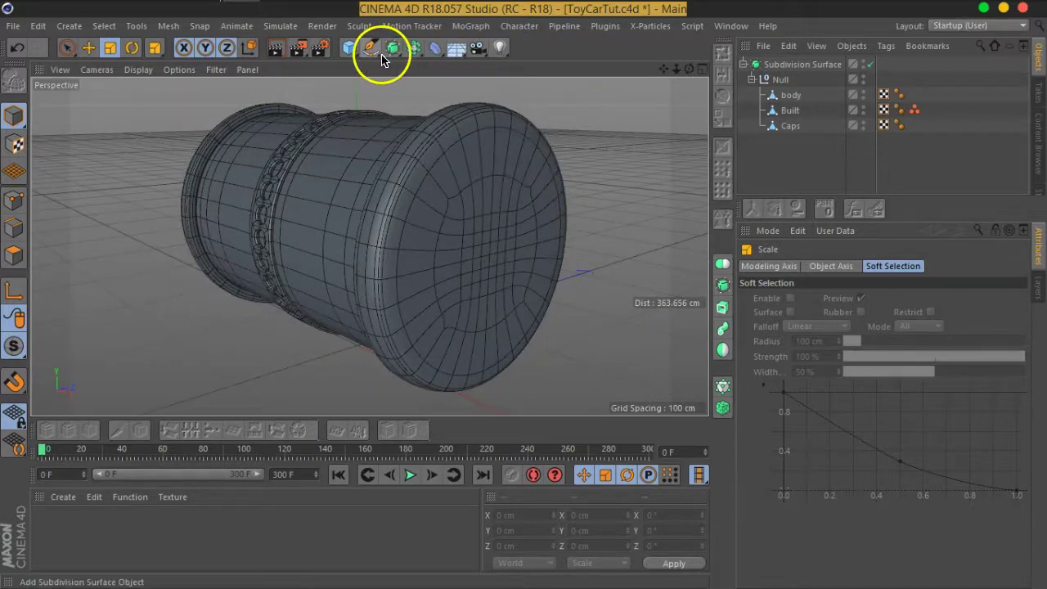
# - Add a 200 cm Circle spline to the scene
pyautogui.moveTo(382, 61); pyautogui.dragTo(532, 98)
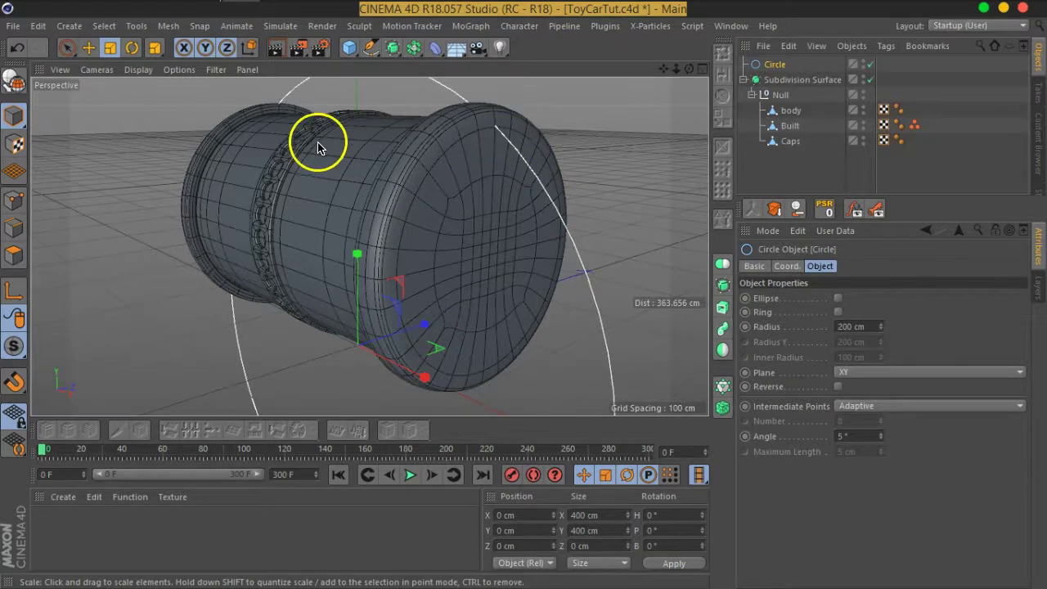
pyautogui.scroll(-2, 556, 246)
pyautogui.scroll(-2, 519, 227)
pyautogui.keyDown('alt'); pyautogui.moveTo(477, 256); pyautogui.dragTo(420, 255); pyautogui.keyUp('alt')
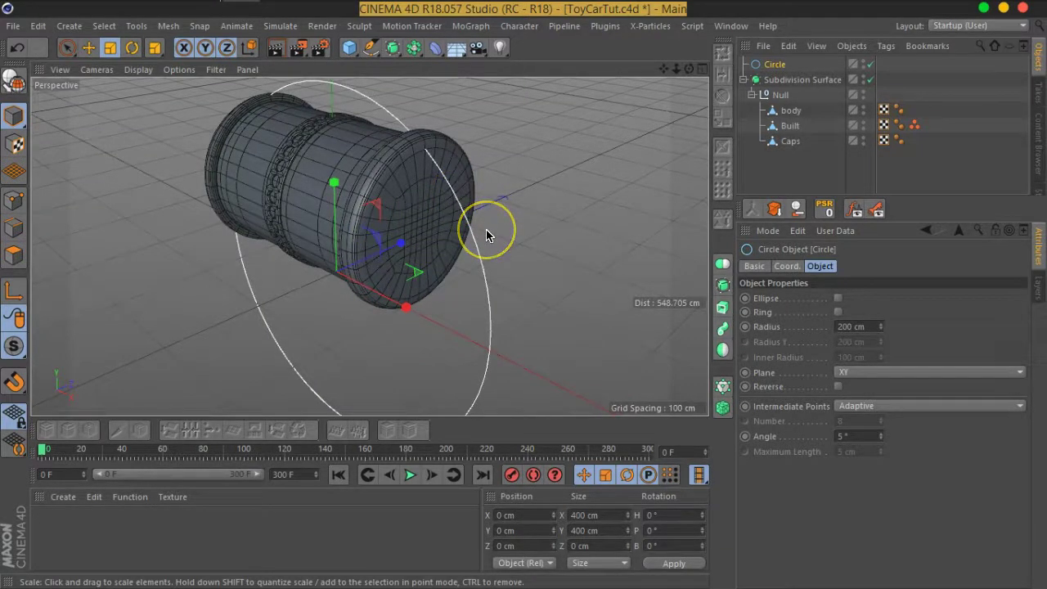
pyautogui.click(374, 300)
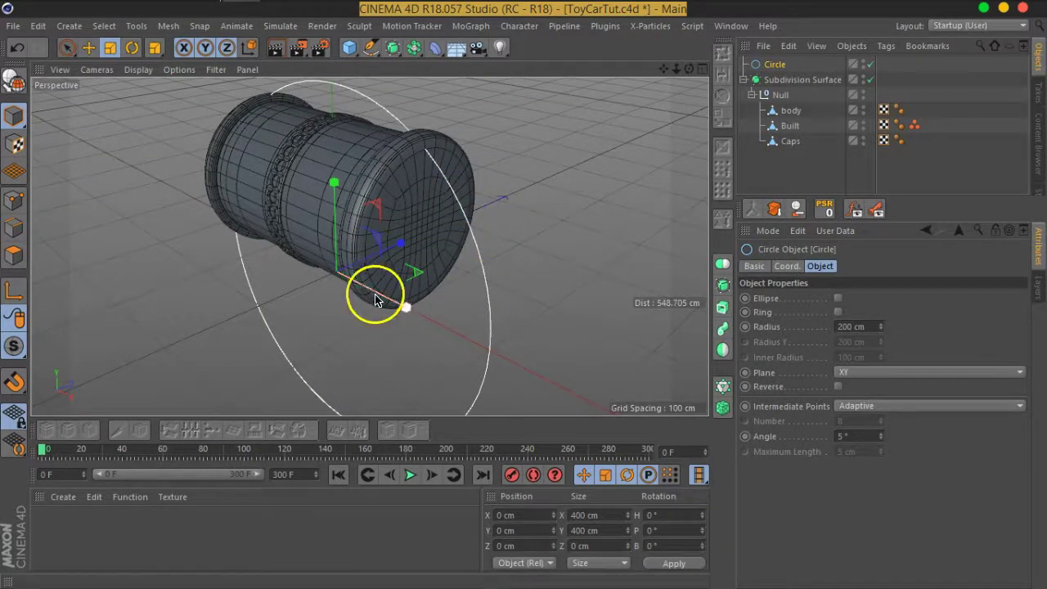
pyautogui.moveTo(403, 309); pyautogui.dragTo(407, 311)
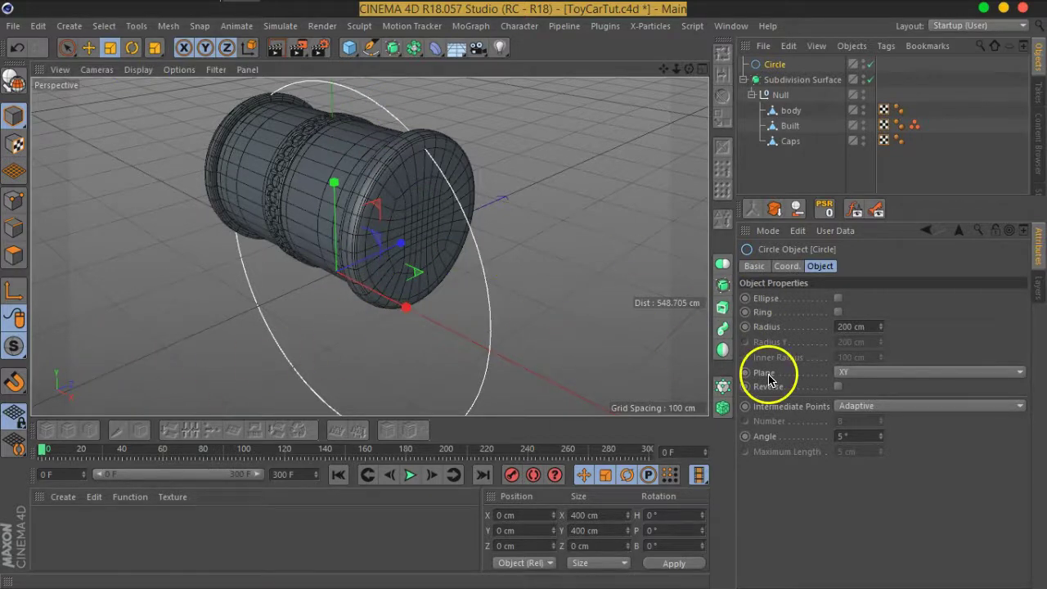
pyautogui.scroll(1, 432, 287)
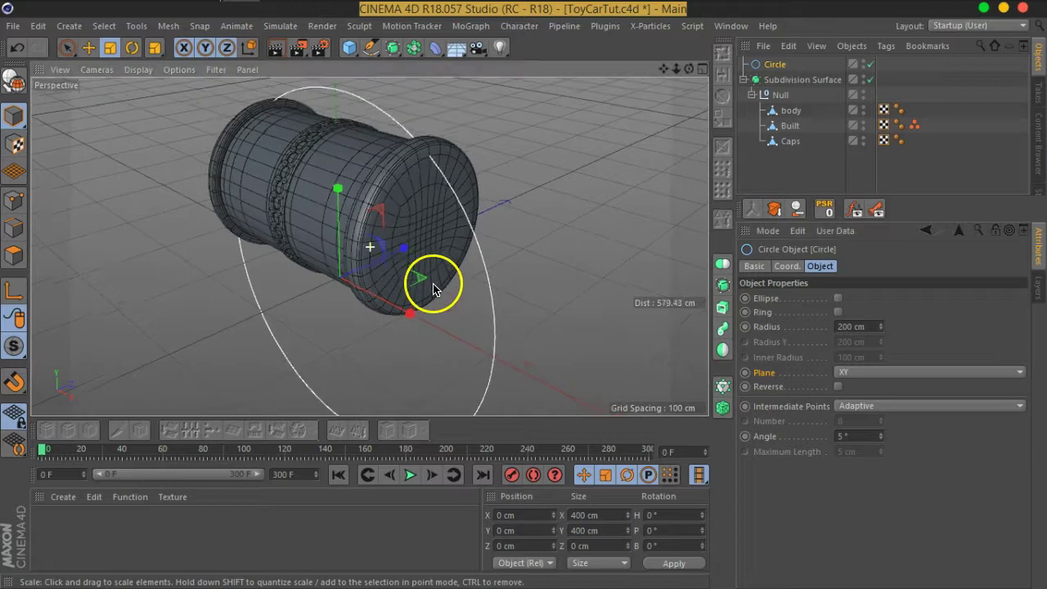
pyautogui.scroll(1, 442, 303)
pyautogui.scroll(2, 445, 311)
pyautogui.scroll(1, 442, 309)
pyautogui.scroll(1, 441, 310)
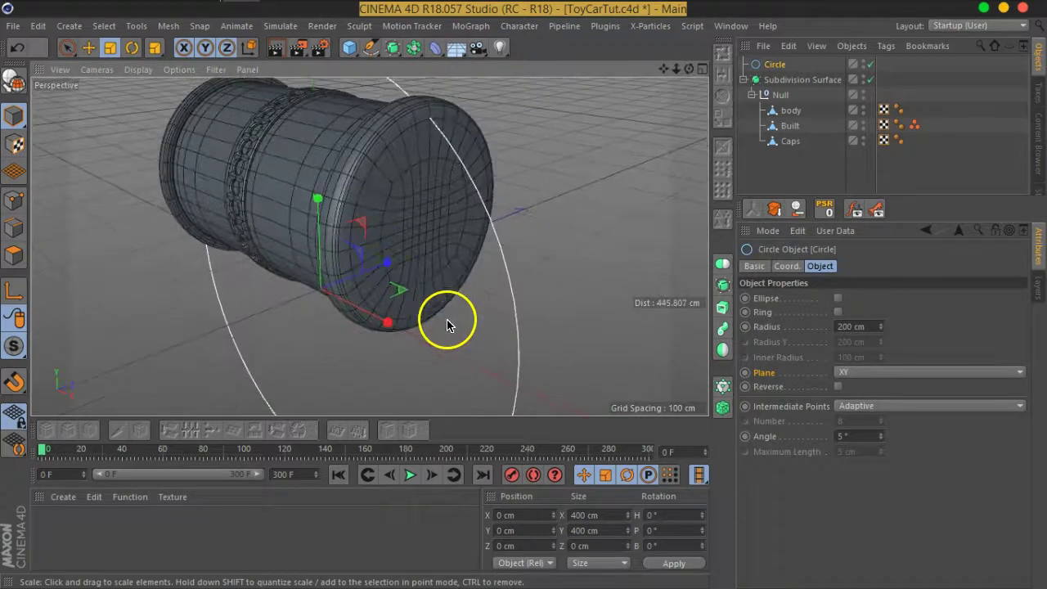
pyautogui.scroll(1, 433, 286)
pyautogui.scroll(-4, 432, 288)
pyautogui.scroll(-1, 454, 272)
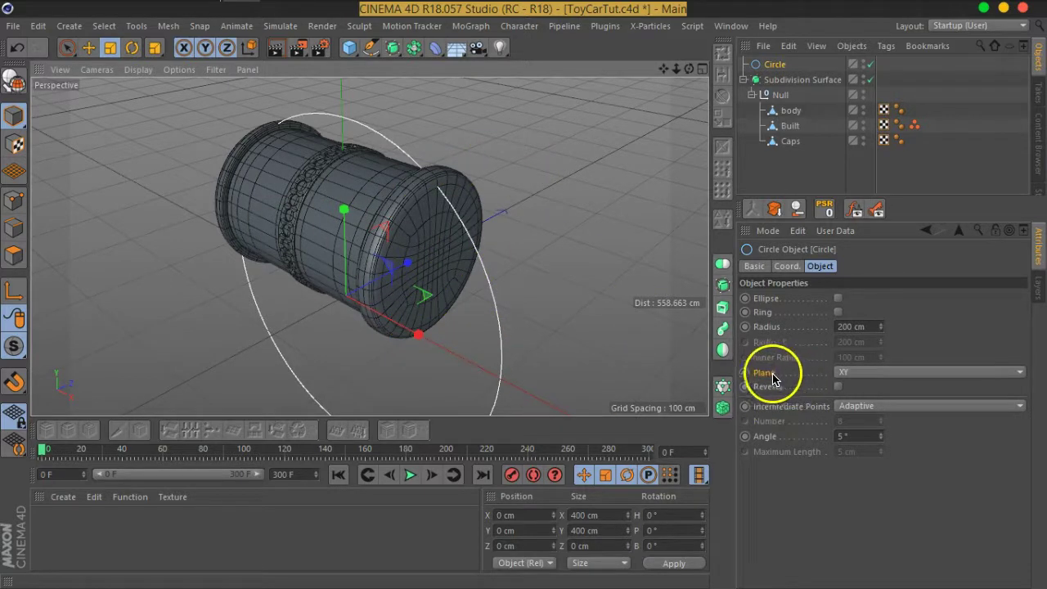
# - Set the circle's plane to ZY so it faces the wheel's end cap
pyautogui.click(851, 374)
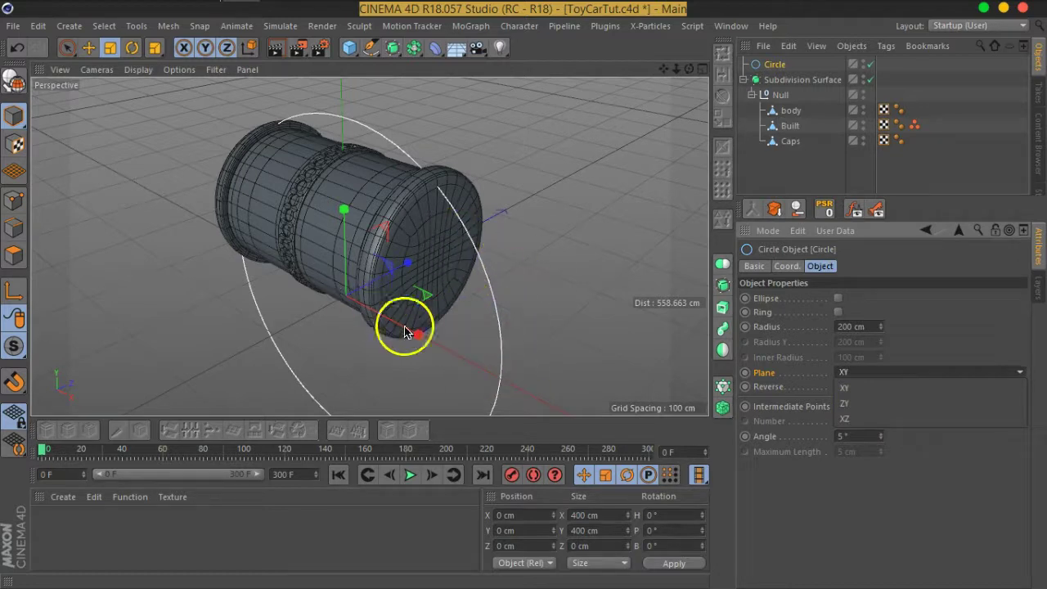
pyautogui.click(855, 404)
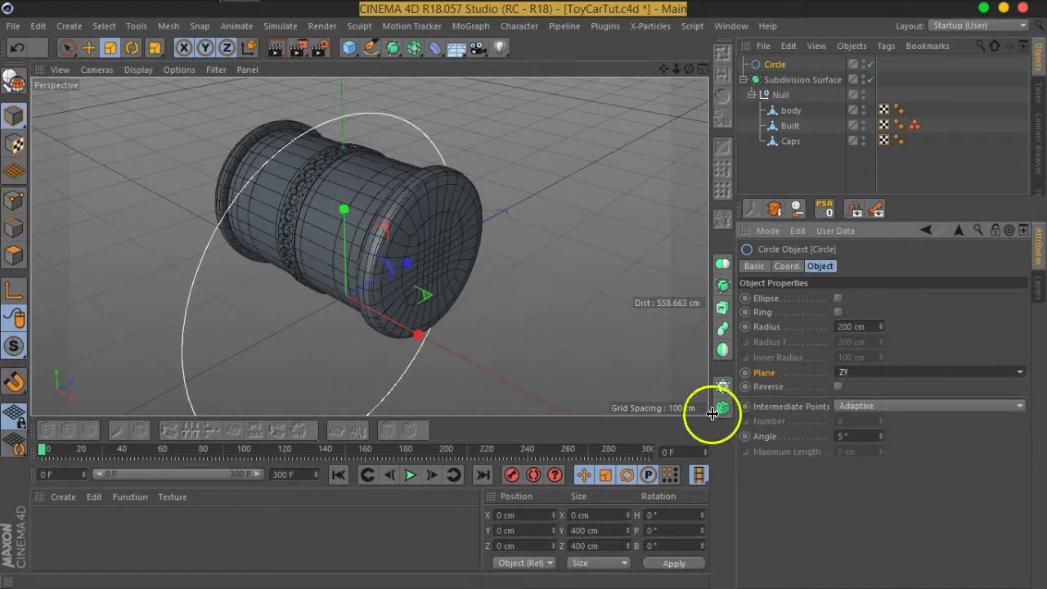
pyautogui.moveTo(444, 269)
pyautogui.keyDown('alt'); pyautogui.mouseDown()
pyautogui.moveTo(331, 189)
pyautogui.moveTo(409, 175)
pyautogui.moveTo(463, 205)
pyautogui.moveTo(401, 217)
pyautogui.moveTo(528, 229)
pyautogui.moveTo(437, 234)
pyautogui.mouseUp(); pyautogui.keyUp('alt')
# - Put the Circle inside the wheel's Null group and centre it on the wheel
pyautogui.click(781, 98)
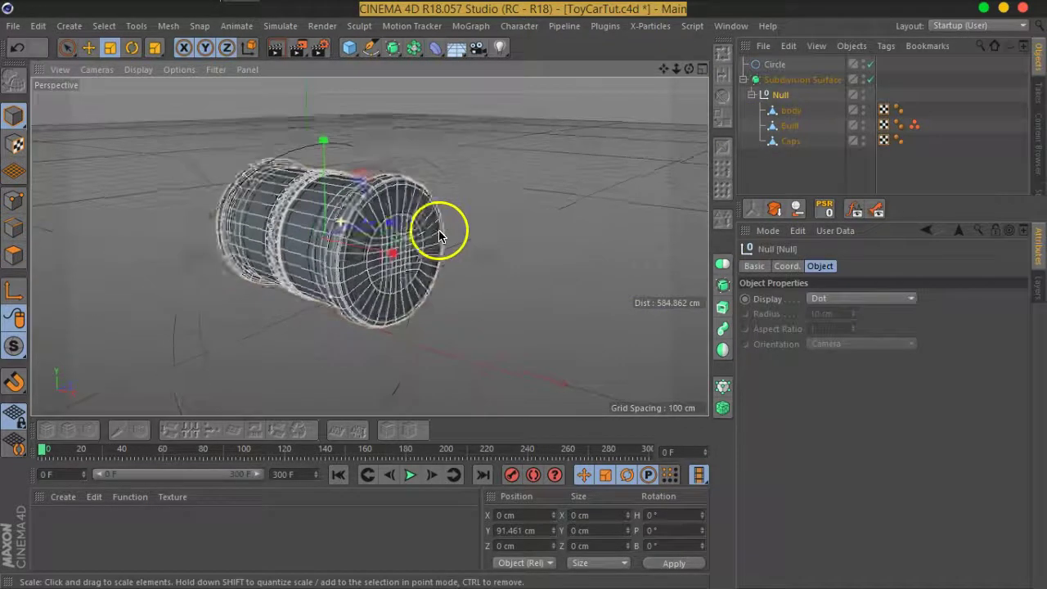
pyautogui.moveTo(773, 63); pyautogui.dragTo(781, 95)
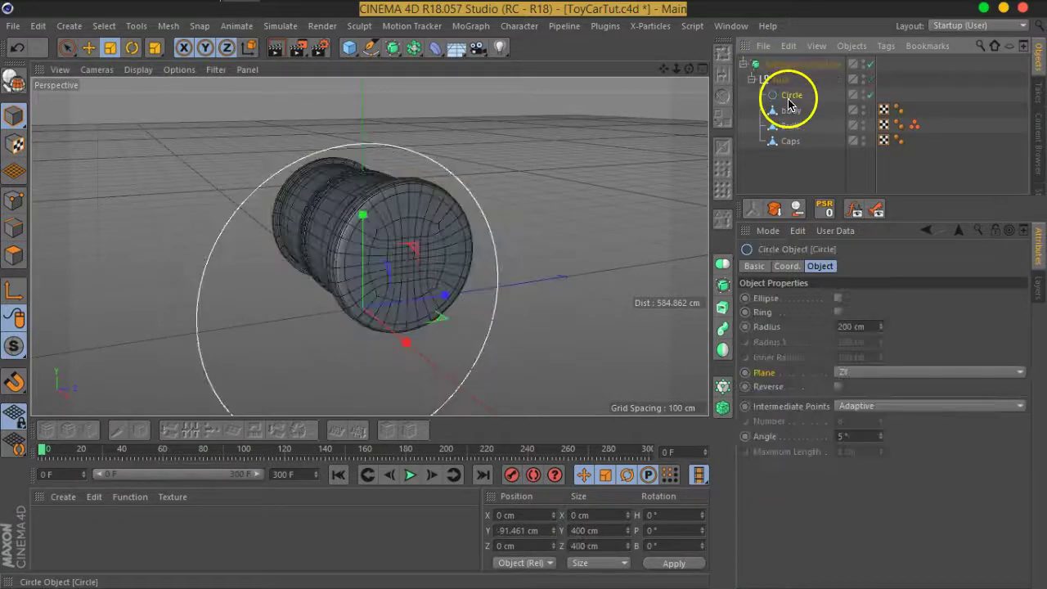
pyautogui.click(827, 213)
# - Shrink the Circle's radius to 67 cm in the side view
pyautogui.moveTo(515, 257)
pyautogui.keyDown('alt'); pyautogui.mouseDown()
pyautogui.moveTo(381, 234)
pyautogui.moveTo(753, 121)
pyautogui.moveTo(772, 57)
pyautogui.mouseUp(); pyautogui.keyUp('alt')
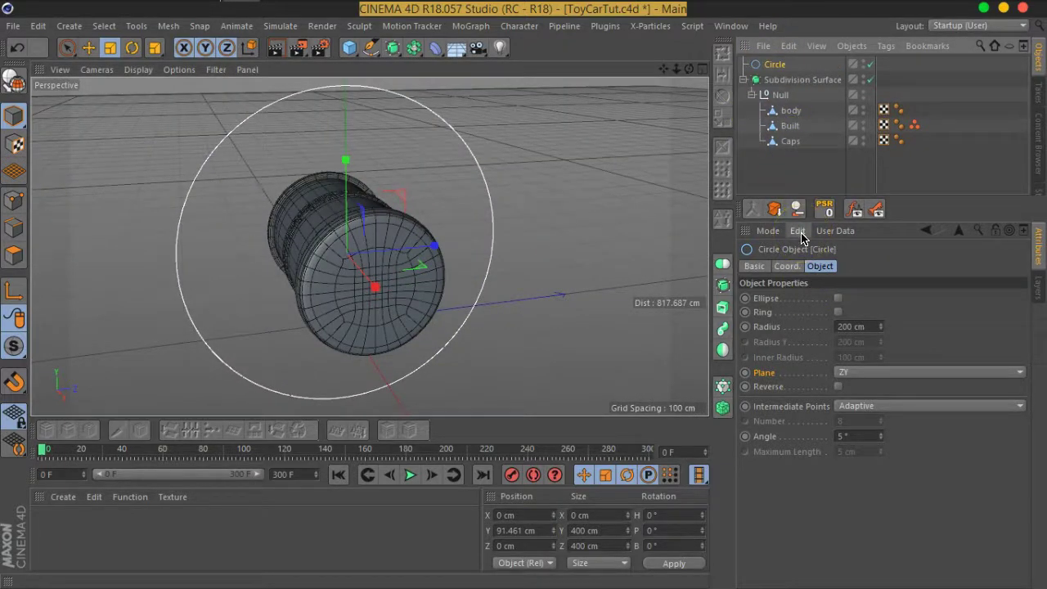
pyautogui.click(703, 69)
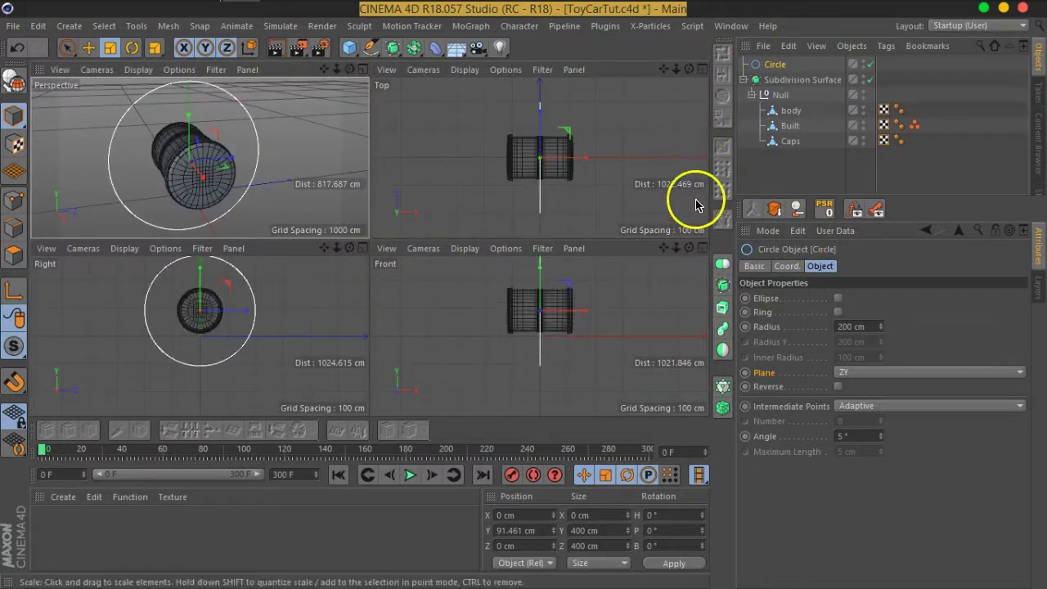
pyautogui.click(363, 248)
pyautogui.scroll(3, 502, 234)
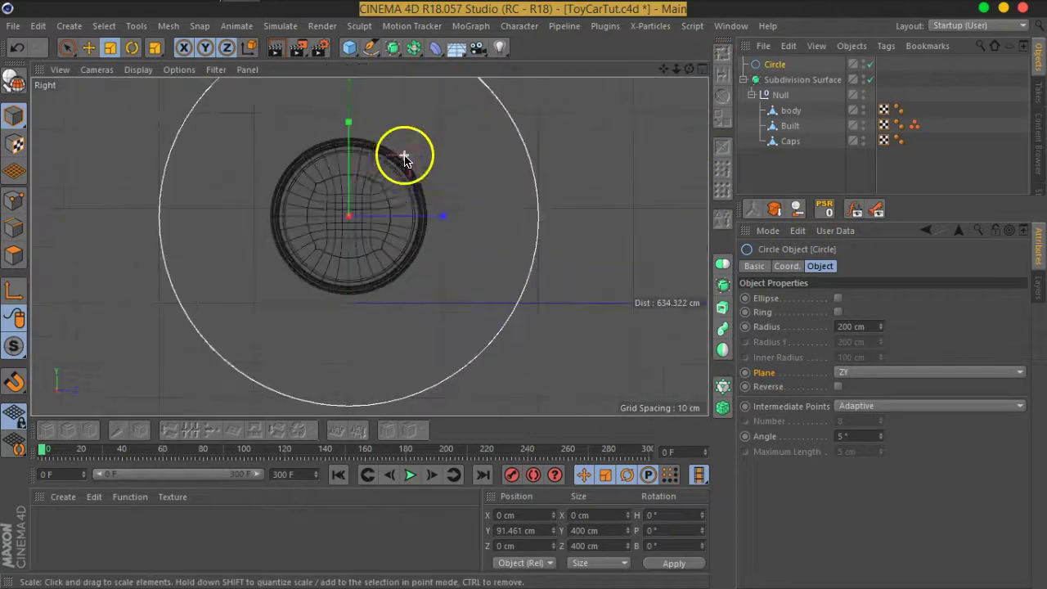
pyautogui.scroll(3, 432, 208)
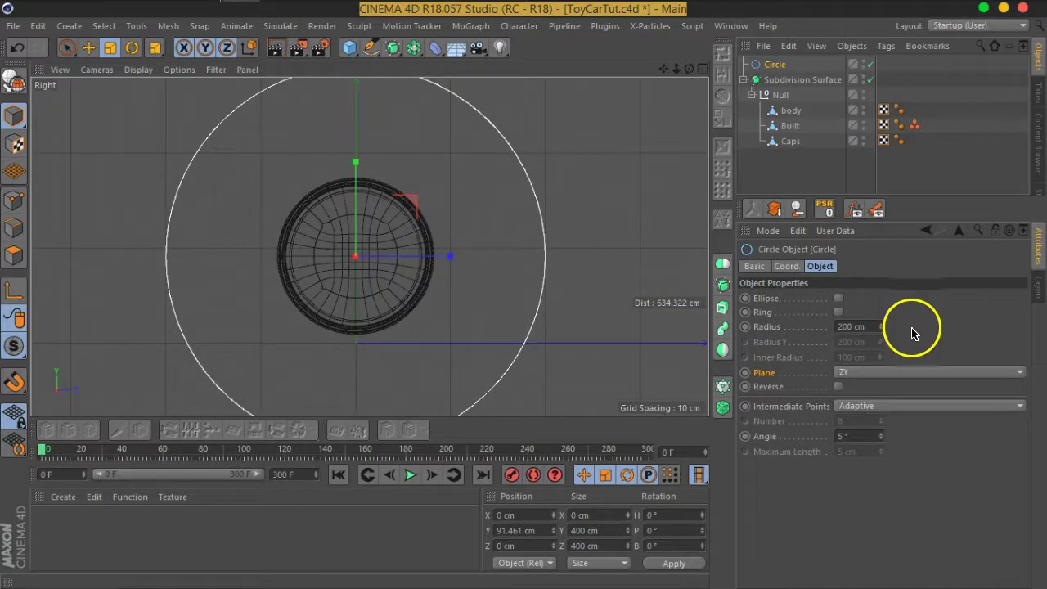
pyautogui.moveTo(882, 330); pyautogui.dragTo(882, 435)
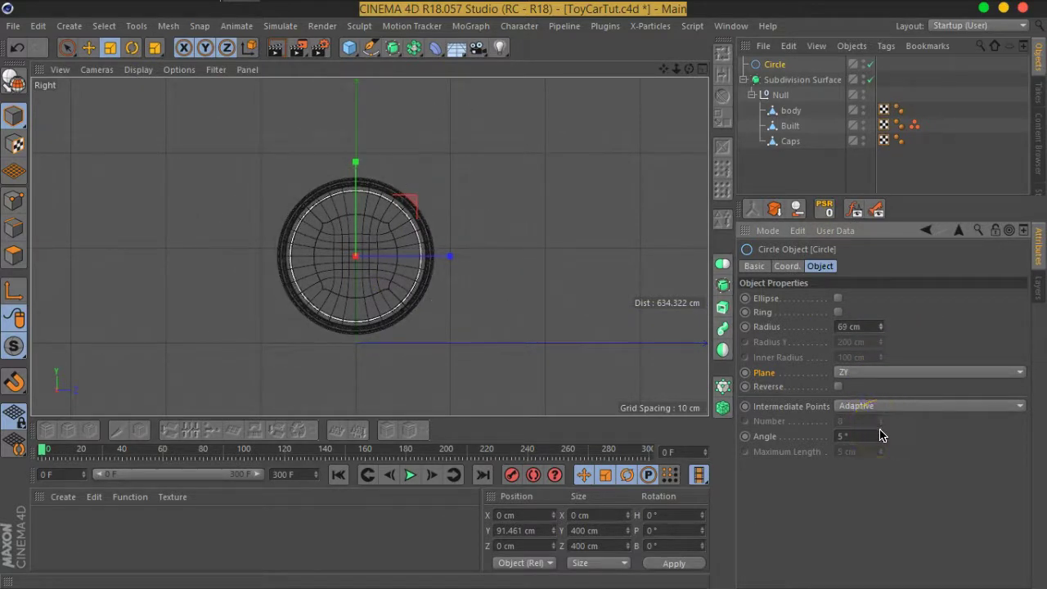
# - Move the Circle along X onto the wheel's end face, to X 119.997 cm
pyautogui.click(701, 70)
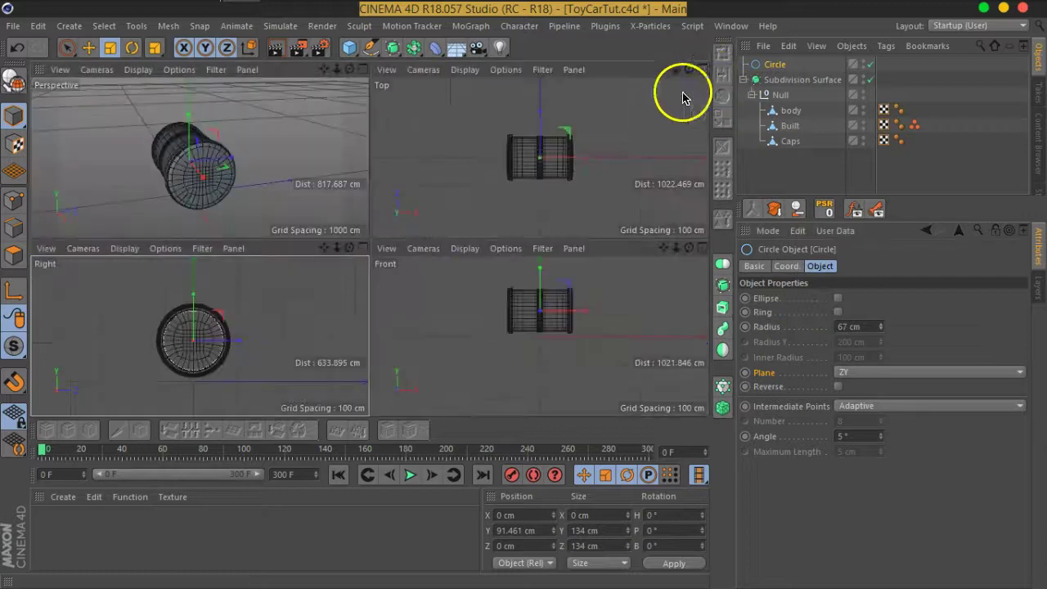
pyautogui.click(360, 73)
pyautogui.keyDown('alt'); pyautogui.moveTo(267, 204); pyautogui.dragTo(110, 84); pyautogui.keyUp('alt')
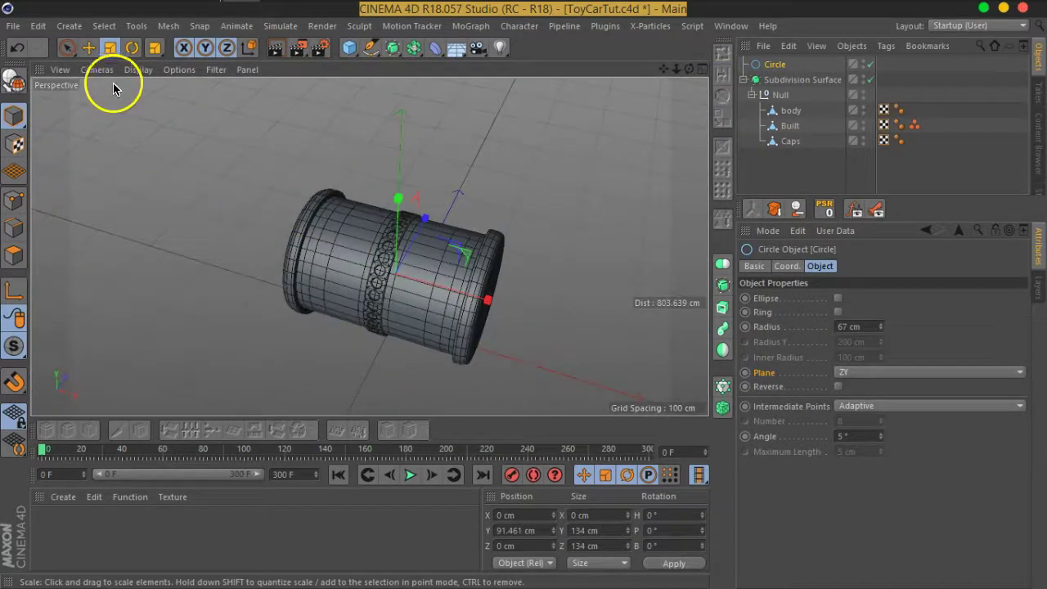
pyautogui.click(89, 47)
pyautogui.keyDown('alt'); pyautogui.moveTo(577, 348); pyautogui.dragTo(485, 287); pyautogui.keyUp('alt')
pyautogui.scroll(3, 409, 231)
pyautogui.moveTo(409, 229)
pyautogui.mouseDown()
pyautogui.moveTo(396, 260)
pyautogui.moveTo(478, 283)
pyautogui.moveTo(401, 280)
pyautogui.moveTo(393, 186)
pyautogui.moveTo(444, 204)
pyautogui.moveTo(433, 210)
pyautogui.mouseUp()
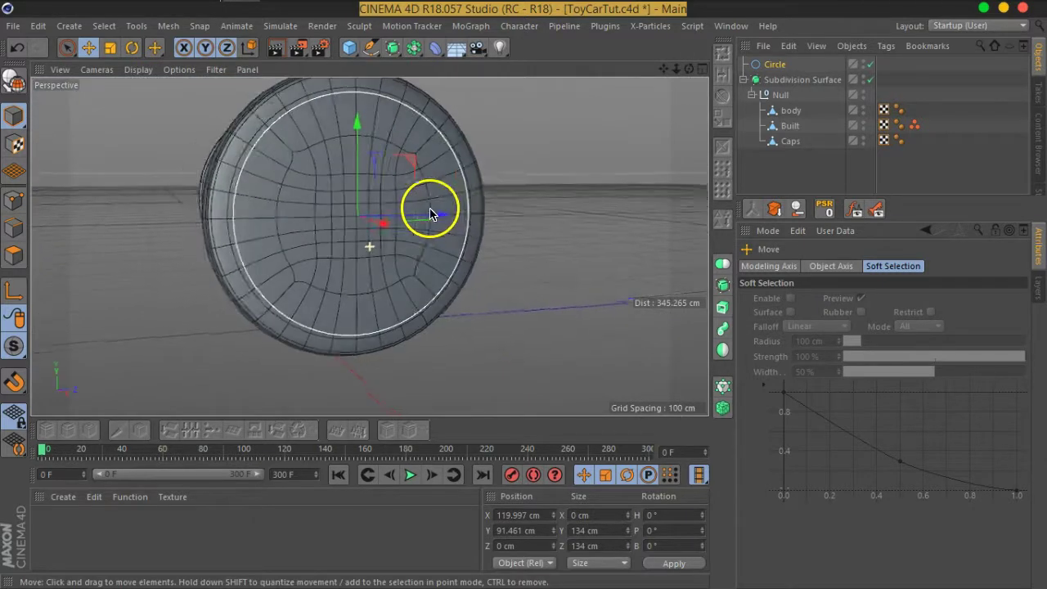
# - Scale the Circle up slightly, to about 137.43 cm across, to meet the rim
pyautogui.click(701, 70)
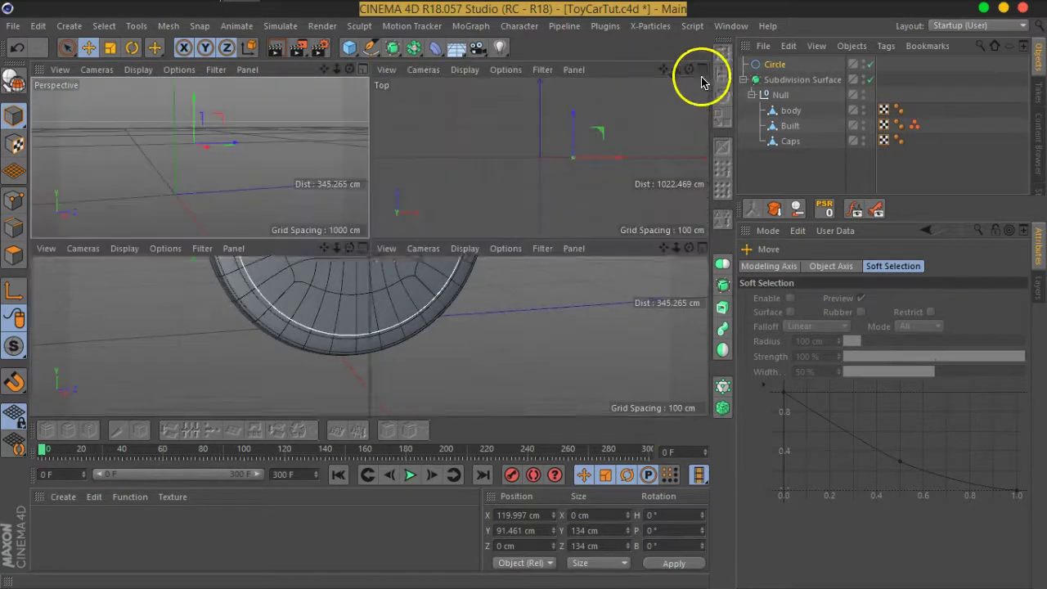
pyautogui.click(362, 249)
pyautogui.scroll(5, 362, 210)
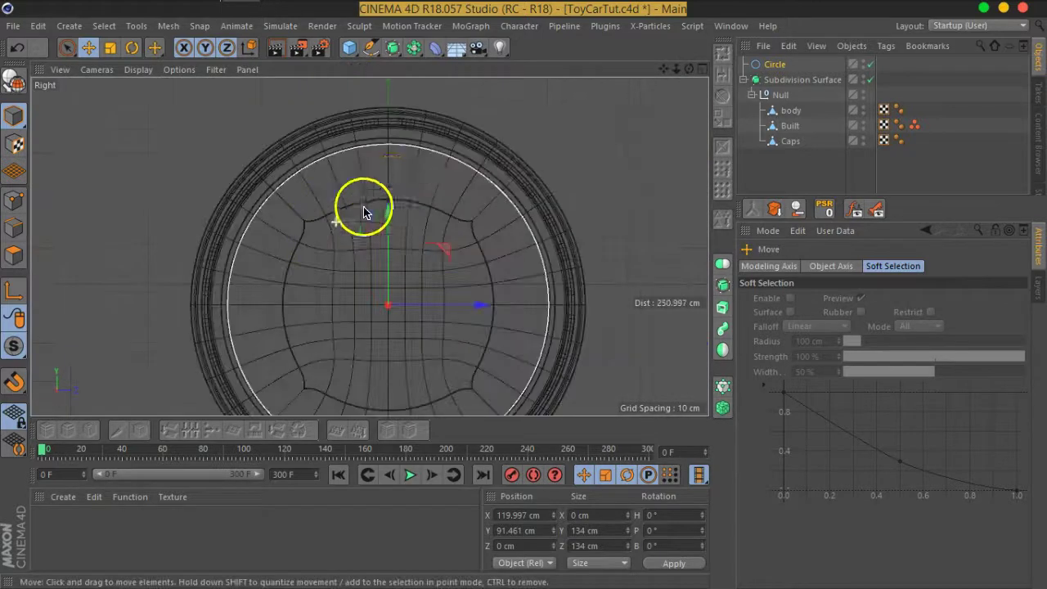
pyautogui.scroll(3, 391, 189)
pyautogui.click(110, 46)
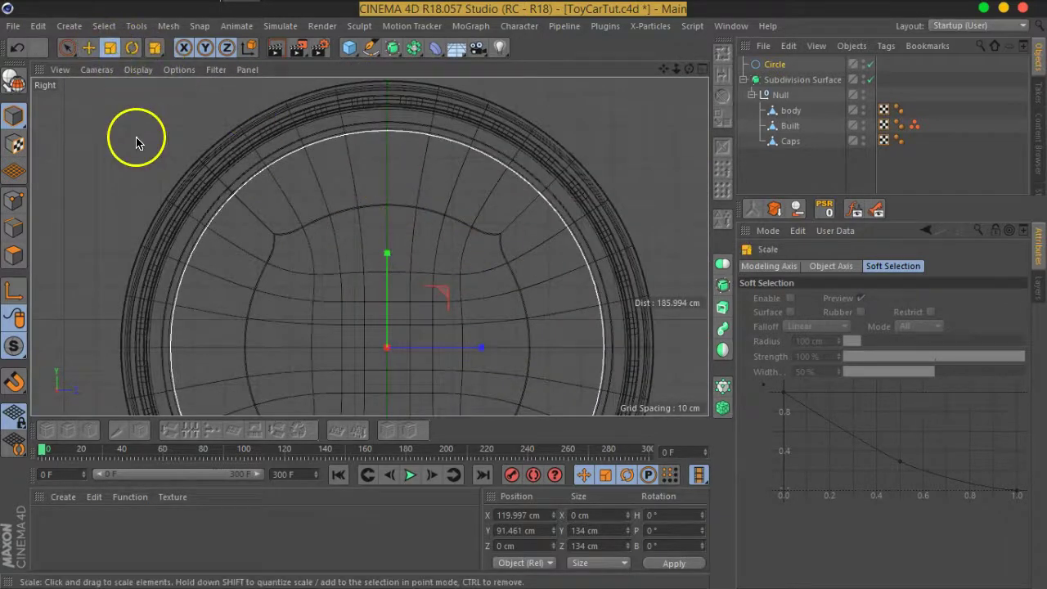
pyautogui.moveTo(137, 139); pyautogui.dragTo(141, 131)
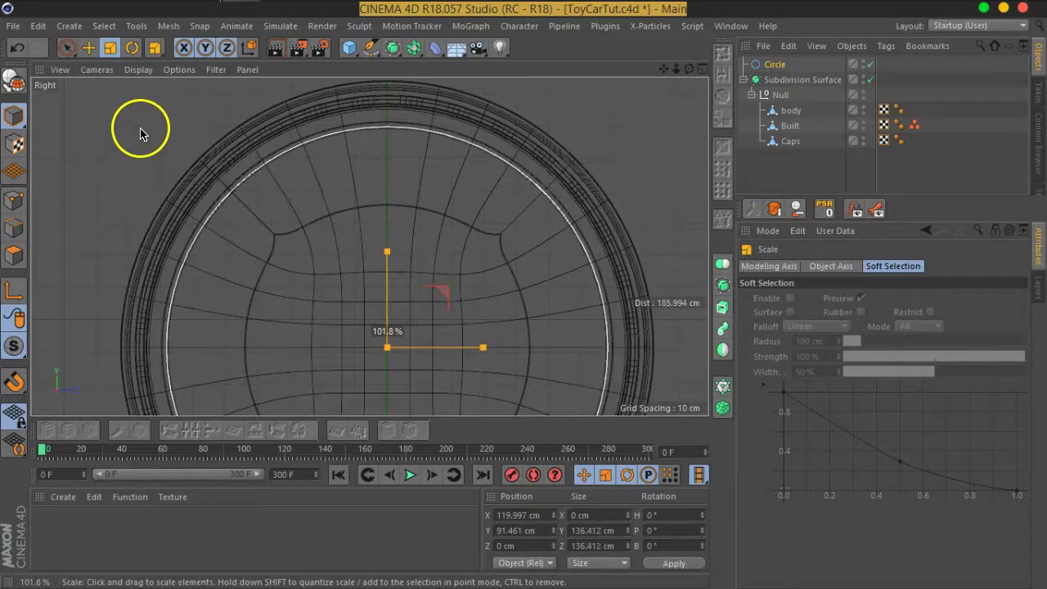
pyautogui.click(701, 70)
pyautogui.click(361, 69)
pyautogui.moveTo(300, 213)
pyautogui.keyDown('alt'); pyautogui.mouseDown()
pyautogui.moveTo(397, 208)
pyautogui.moveTo(354, 255)
pyautogui.mouseUp(); pyautogui.keyUp('alt')
pyautogui.moveTo(420, 266)
pyautogui.mouseDown()
pyautogui.moveTo(429, 242)
pyautogui.moveTo(420, 247)
pyautogui.mouseUp()
# - Orbit around the wheel to inspect the circle on the end cap
pyautogui.moveTo(465, 195)
pyautogui.keyDown('alt'); pyautogui.mouseDown()
pyautogui.moveTo(498, 243)
pyautogui.moveTo(417, 222)
pyautogui.moveTo(509, 226)
pyautogui.moveTo(363, 236)
pyautogui.moveTo(437, 222)
pyautogui.moveTo(464, 276)
pyautogui.moveTo(543, 240)
pyautogui.moveTo(474, 218)
pyautogui.mouseUp(); pyautogui.keyUp('alt')
pyautogui.moveTo(474, 217)
pyautogui.keyDown('alt'); pyautogui.mouseDown(button='right')
pyautogui.moveTo(428, 180)
pyautogui.moveTo(434, 191)
pyautogui.mouseUp(button='right'); pyautogui.keyUp('alt')
pyautogui.moveTo(435, 191)
pyautogui.keyDown('alt'); pyautogui.mouseDown()
pyautogui.moveTo(423, 199)
pyautogui.moveTo(509, 238)
pyautogui.moveTo(391, 109)
pyautogui.mouseUp(); pyautogui.keyUp('alt')
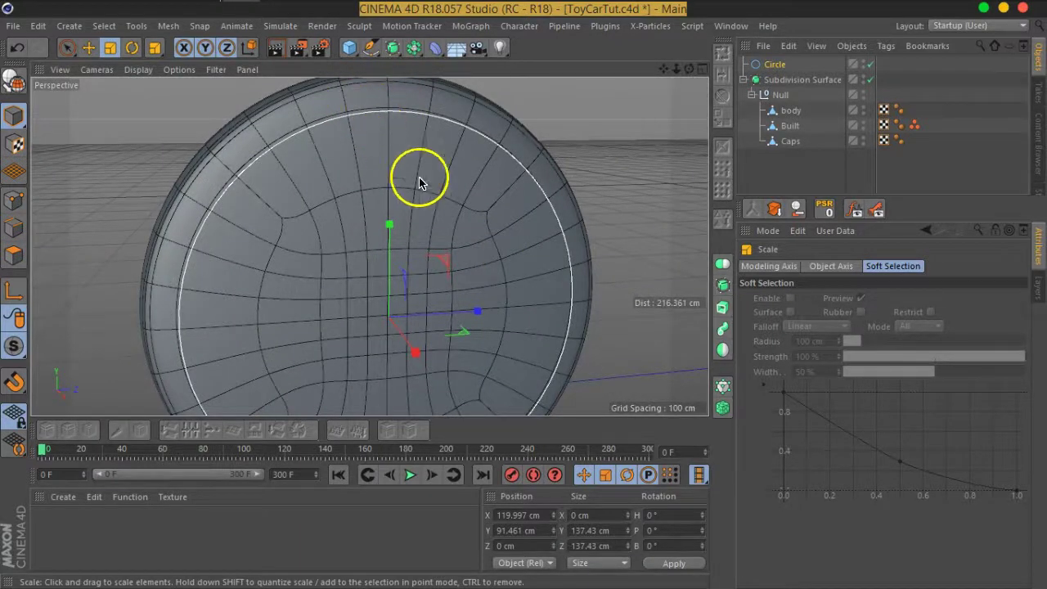
pyautogui.moveTo(418, 213)
pyautogui.keyDown('alt'); pyautogui.mouseDown()
pyautogui.moveTo(445, 259)
pyautogui.moveTo(458, 252)
pyautogui.mouseUp(); pyautogui.keyUp('alt')
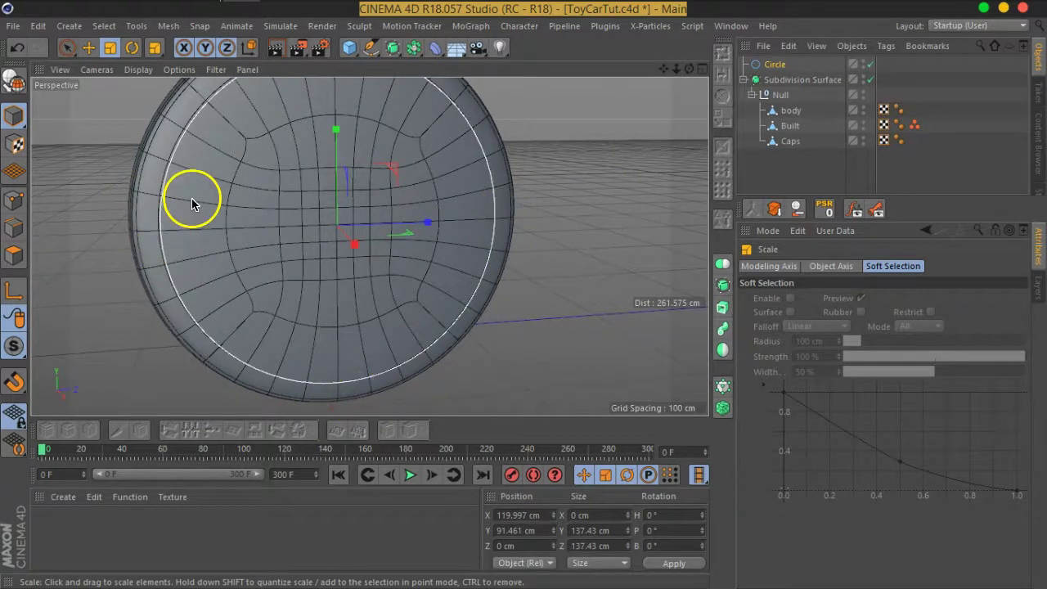
pyautogui.moveTo(307, 192)
pyautogui.keyDown('alt'); pyautogui.mouseDown()
pyautogui.moveTo(332, 243)
pyautogui.moveTo(346, 248)
pyautogui.mouseUp(); pyautogui.keyUp('alt')
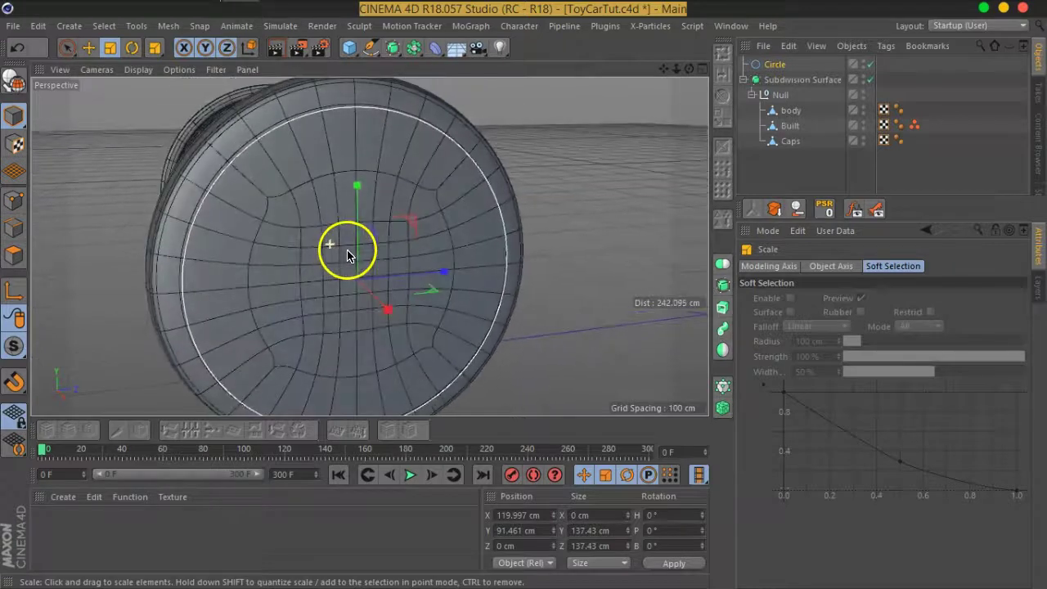
pyautogui.moveTo(458, 321)
pyautogui.keyDown('alt'); pyautogui.mouseDown()
pyautogui.moveTo(433, 303)
pyautogui.moveTo(427, 265)
pyautogui.mouseUp(); pyautogui.keyUp('alt')
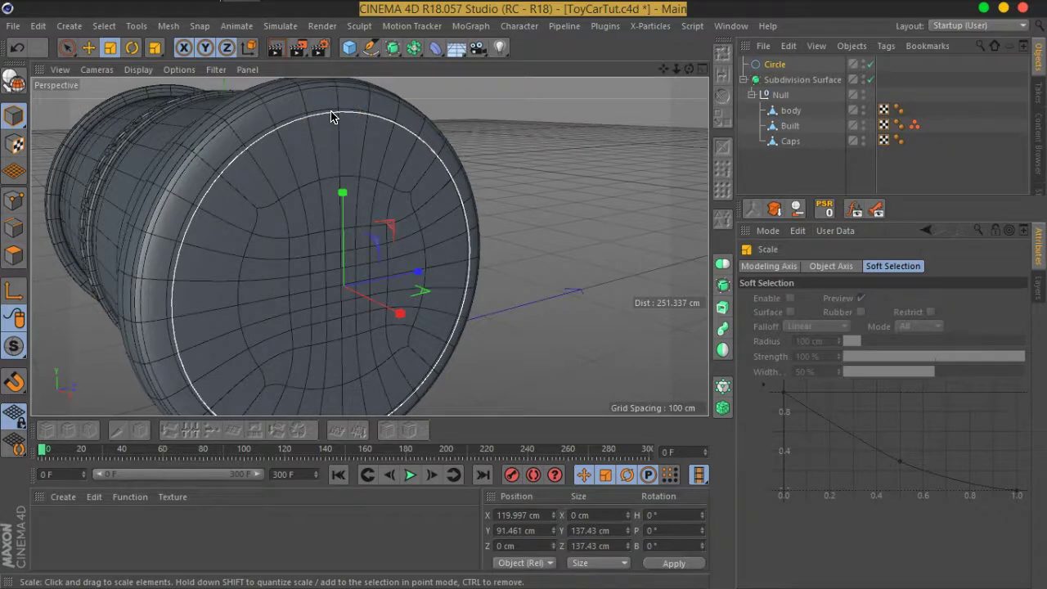
pyautogui.click(409, 58)
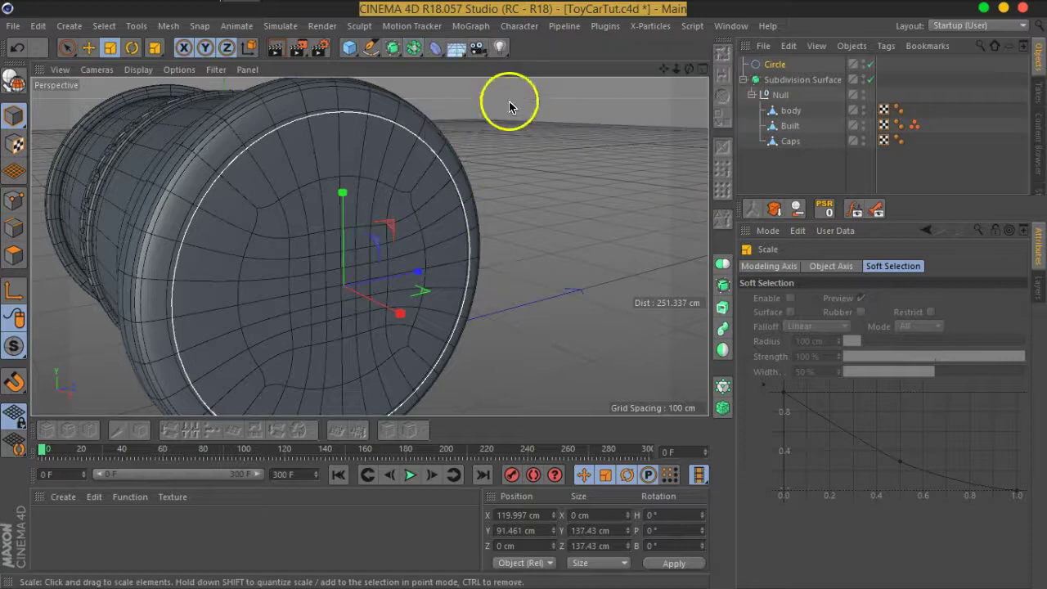
# - Add a new Circle spline with a 5 cm radius on the ZY plane
pyautogui.click(371, 47)
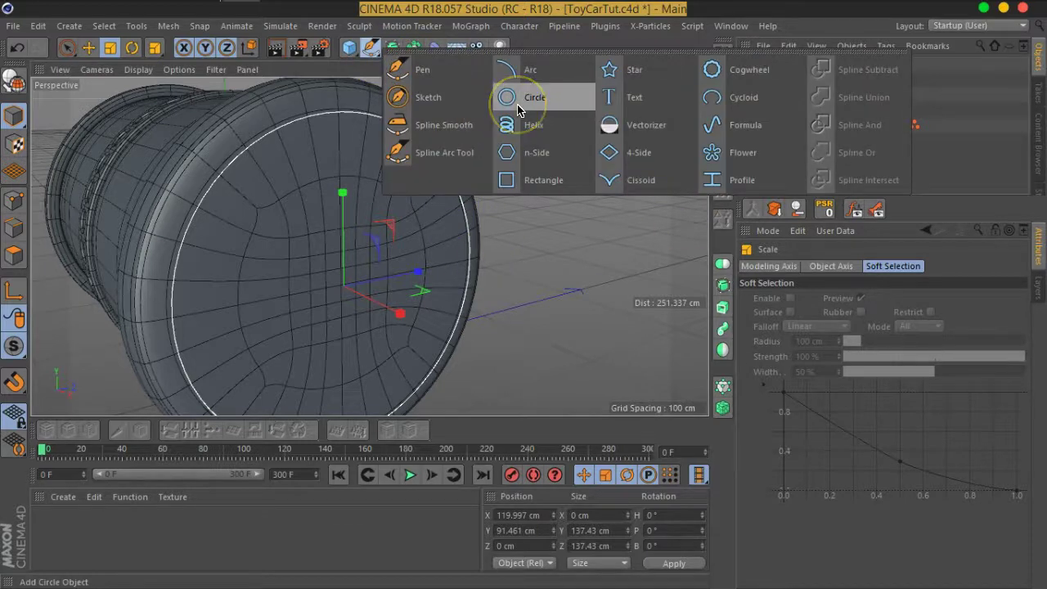
pyautogui.click(517, 98)
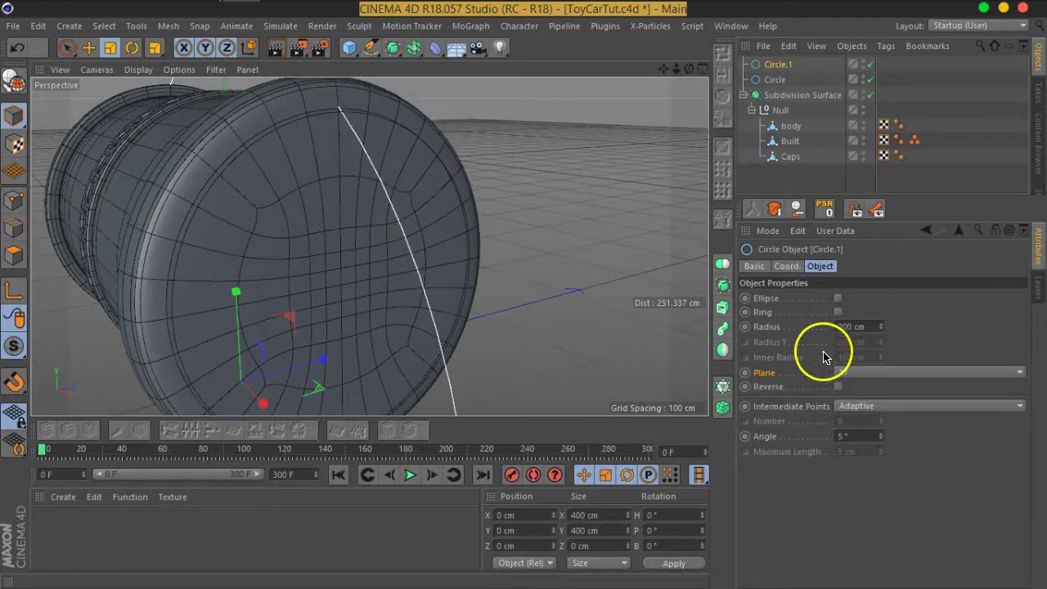
pyautogui.click(845, 326)
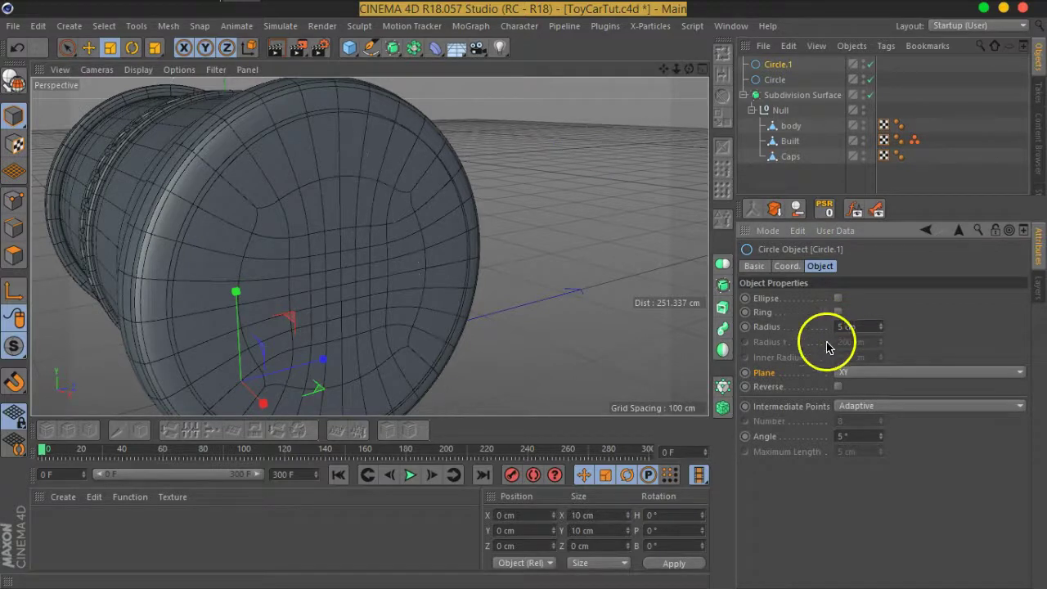
pyautogui.click(855, 375)
pyautogui.click(836, 390)
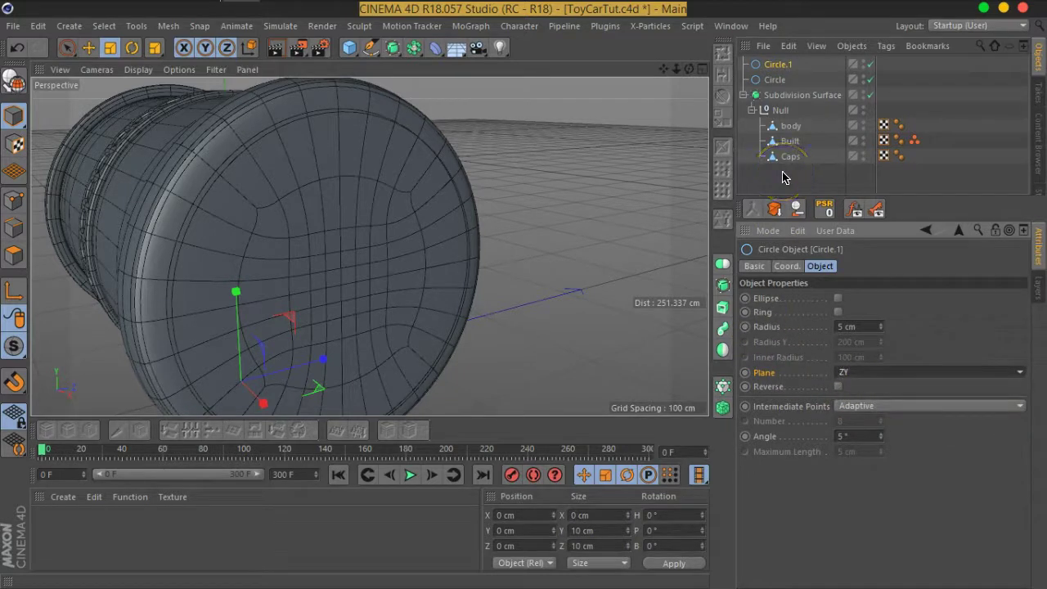
pyautogui.moveTo(782, 177); pyautogui.dragTo(783, 141)
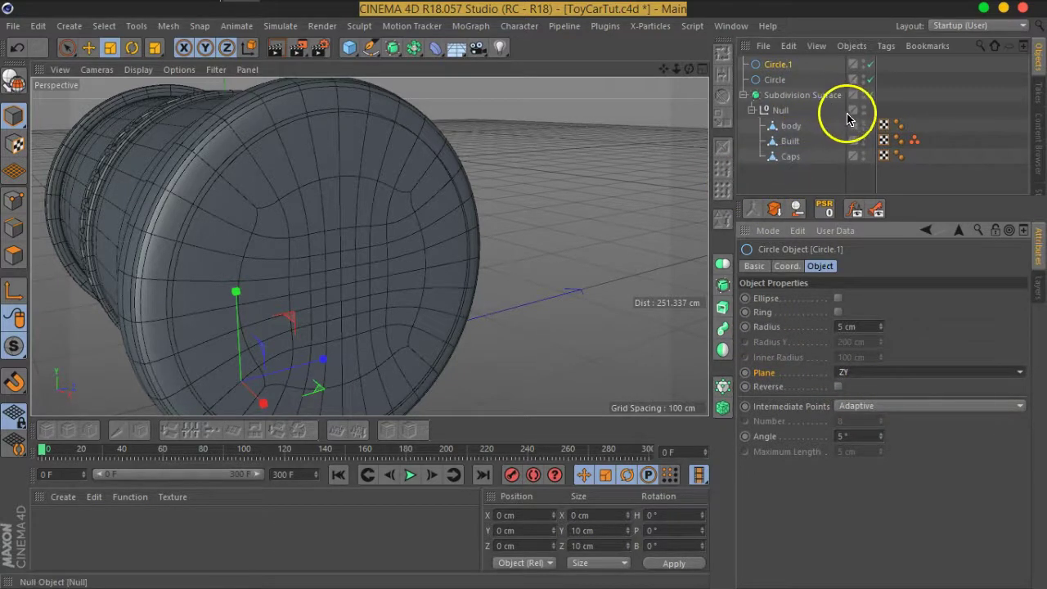
# - Hide the wheel Null and make Circle.1 a child of the big Circle
pyautogui.click(864, 93)
pyautogui.moveTo(439, 238)
pyautogui.keyDown('alt'); pyautogui.mouseDown()
pyautogui.moveTo(445, 259)
pyautogui.moveTo(444, 227)
pyautogui.moveTo(500, 285)
pyautogui.moveTo(685, 210)
pyautogui.mouseUp(); pyautogui.keyUp('alt')
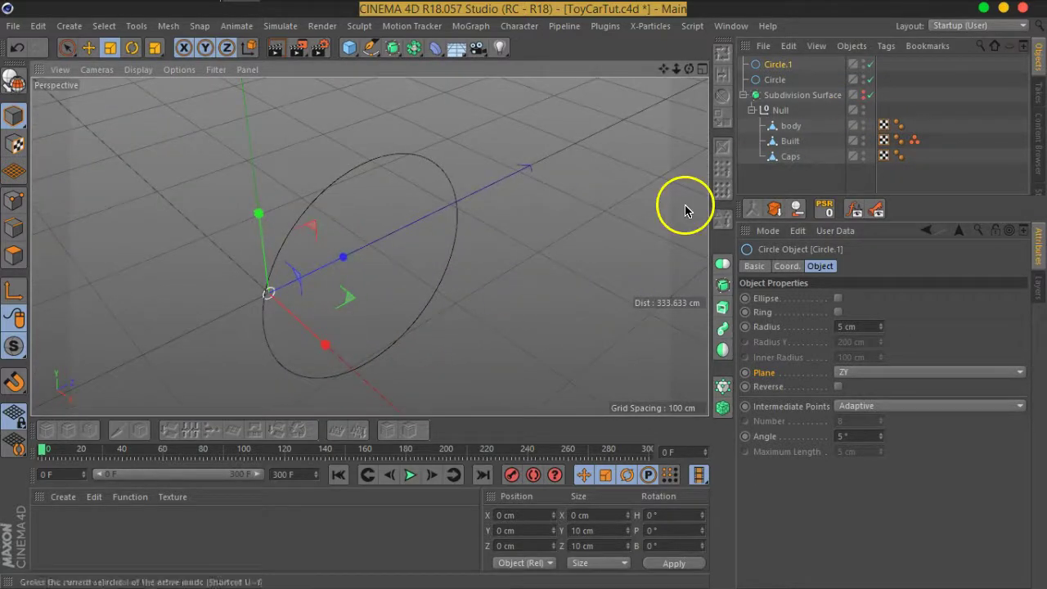
pyautogui.moveTo(778, 65)
pyautogui.mouseDown()
pyautogui.moveTo(773, 78)
pyautogui.moveTo(771, 63)
pyautogui.mouseUp()
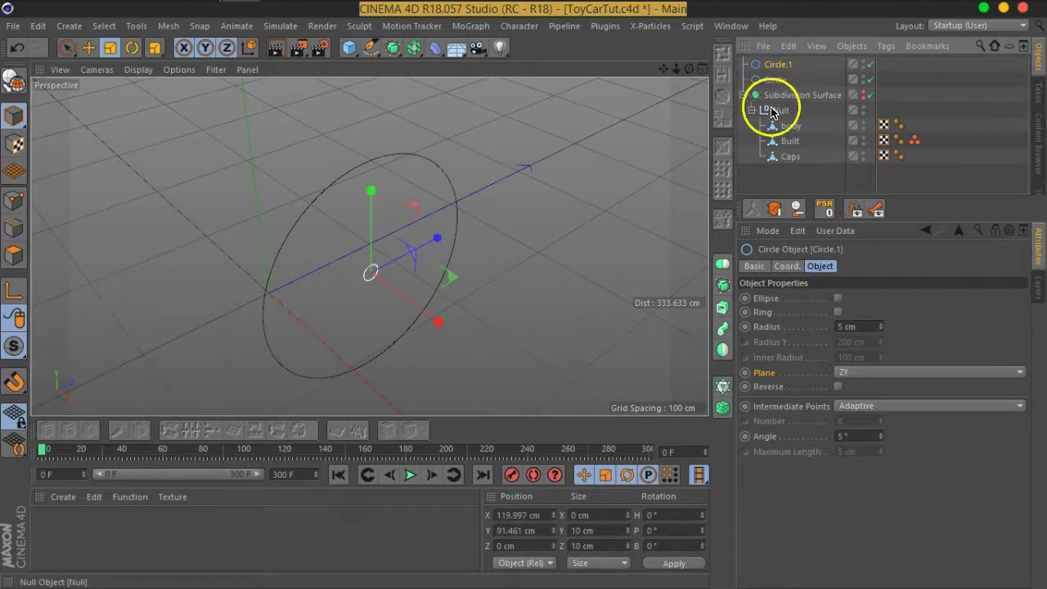
pyautogui.moveTo(535, 262)
pyautogui.keyDown('alt'); pyautogui.mouseDown()
pyautogui.moveTo(460, 264)
pyautogui.moveTo(409, 238)
pyautogui.moveTo(444, 234)
pyautogui.mouseUp(); pyautogui.keyUp('alt')
pyautogui.moveTo(311, 269)
pyautogui.keyDown('alt'); pyautogui.mouseDown()
pyautogui.moveTo(461, 260)
pyautogui.moveTo(390, 276)
pyautogui.moveTo(299, 253)
pyautogui.mouseUp(); pyautogui.keyUp('alt')
pyautogui.keyDown('alt'); pyautogui.moveTo(351, 212); pyautogui.dragTo(385, 240); pyautogui.keyUp('alt')
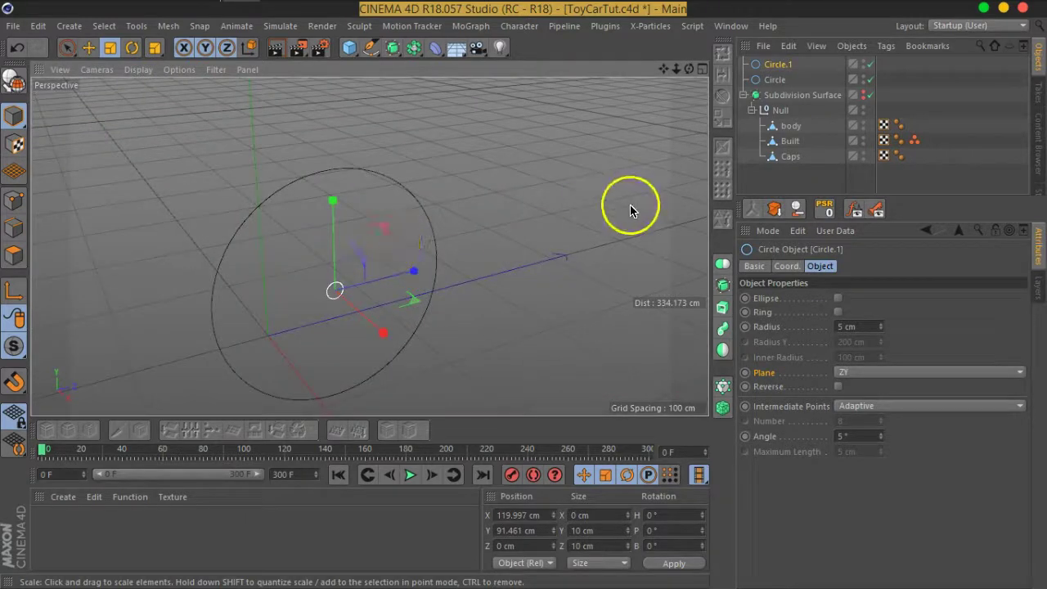
pyautogui.moveTo(622, 180)
pyautogui.keyDown('alt'); pyautogui.mouseDown()
pyautogui.moveTo(397, 286)
pyautogui.moveTo(325, 146)
pyautogui.mouseUp(); pyautogui.keyUp('alt')
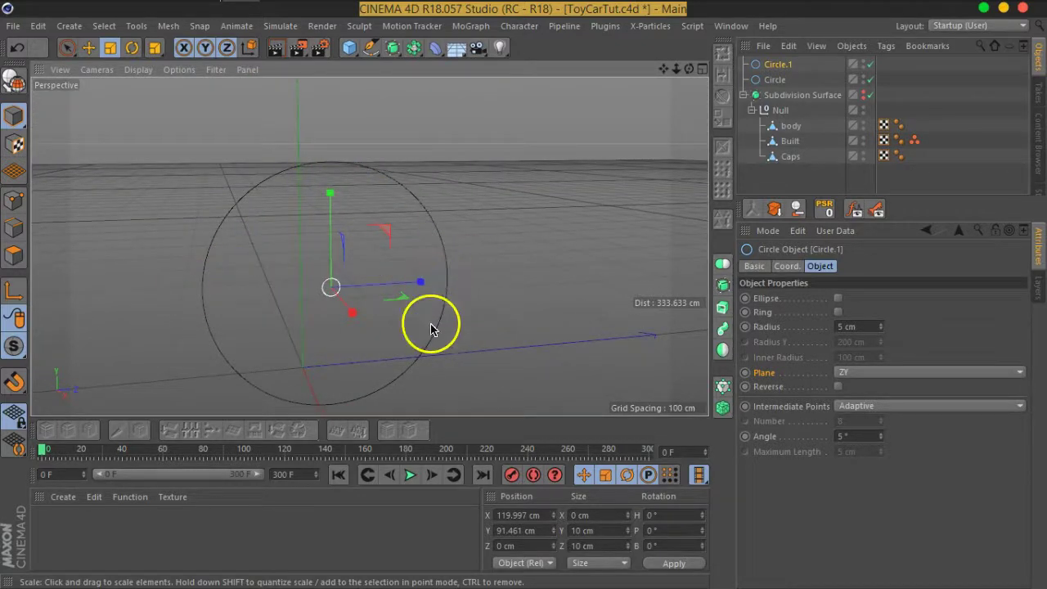
pyautogui.moveTo(444, 334)
pyautogui.keyDown('alt'); pyautogui.mouseDown()
pyautogui.moveTo(381, 295)
pyautogui.moveTo(380, 281)
pyautogui.mouseUp(); pyautogui.keyUp('alt')
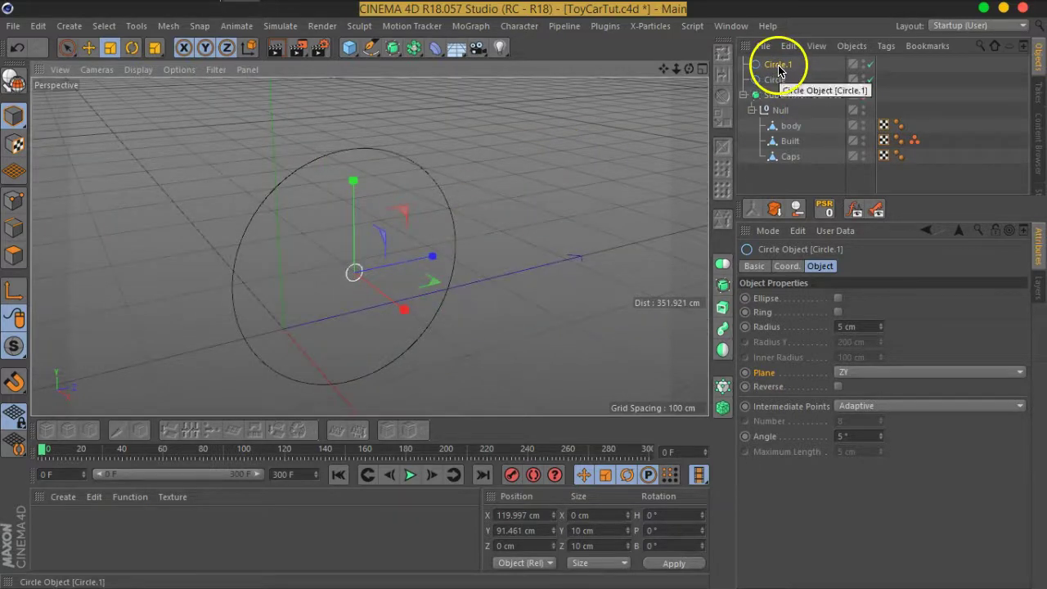
# - Wrap Circle.1 in an Array generator, undoing a misplaced first attempt
pyautogui.moveTo(414, 48); pyautogui.dragTo(483, 97)
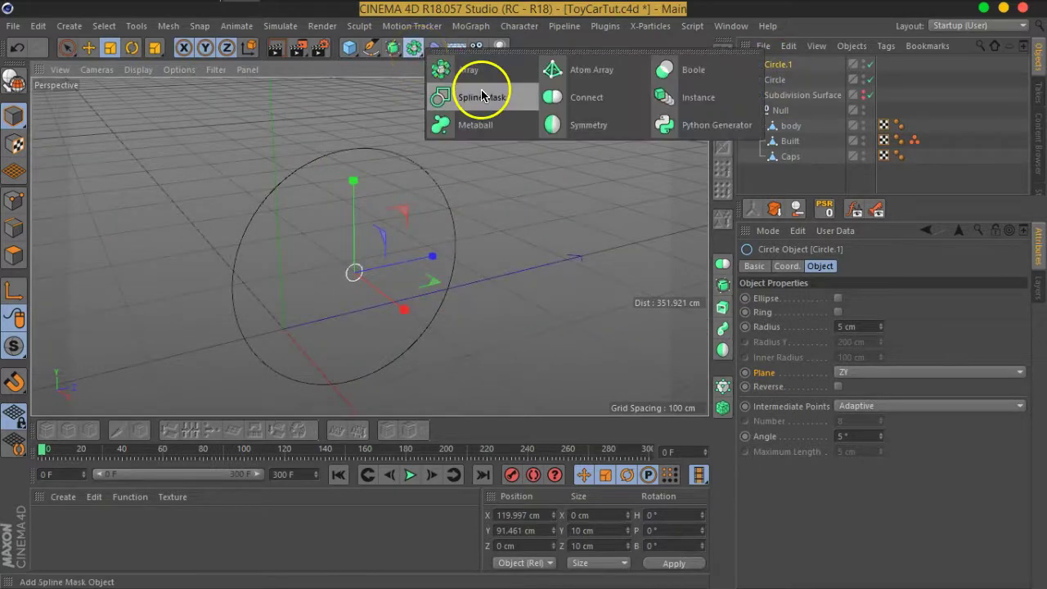
pyautogui.click(572, 46)
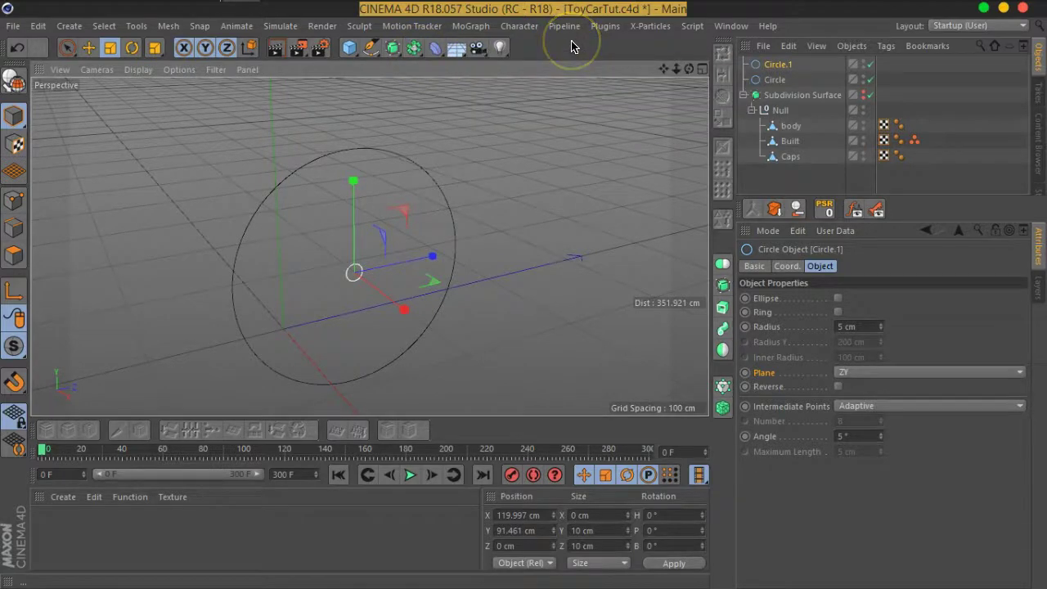
pyautogui.moveTo(414, 48); pyautogui.dragTo(440, 69)
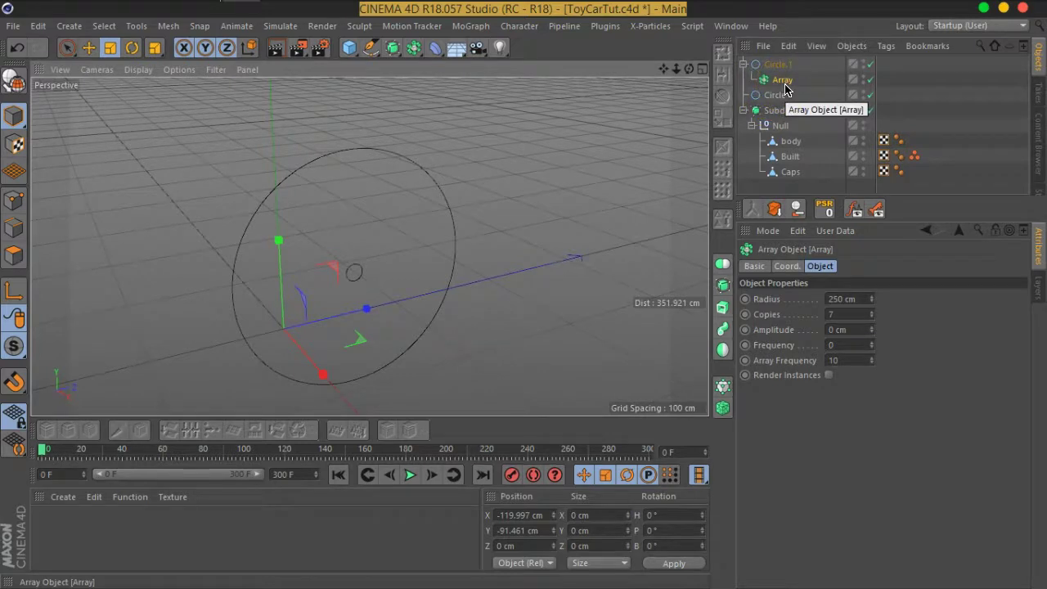
pyautogui.hotkey('ctrl', 'z')
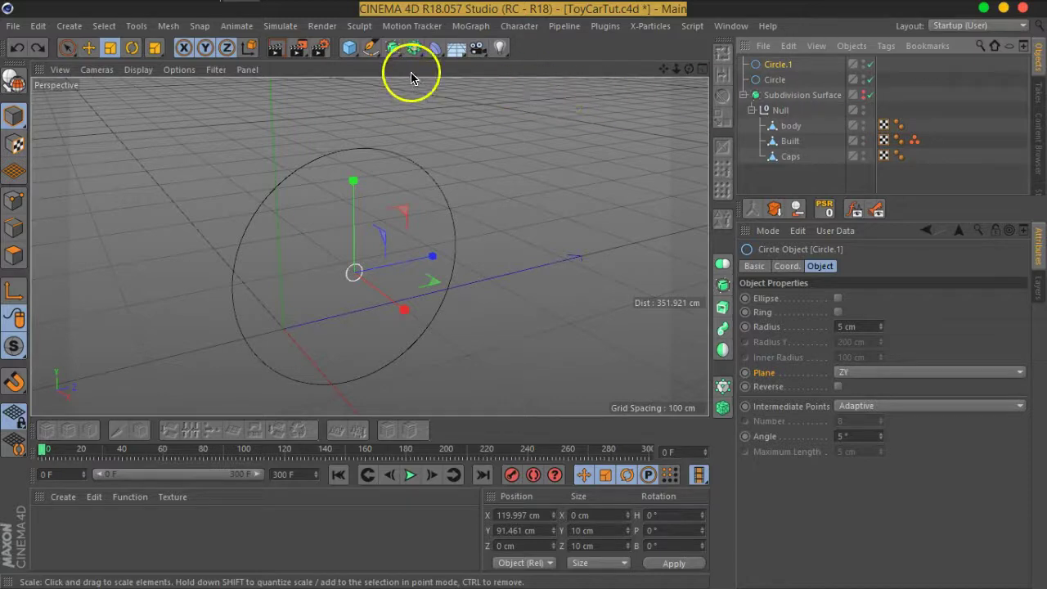
pyautogui.moveTo(414, 48); pyautogui.dragTo(436, 72)
pyautogui.click(436, 72)
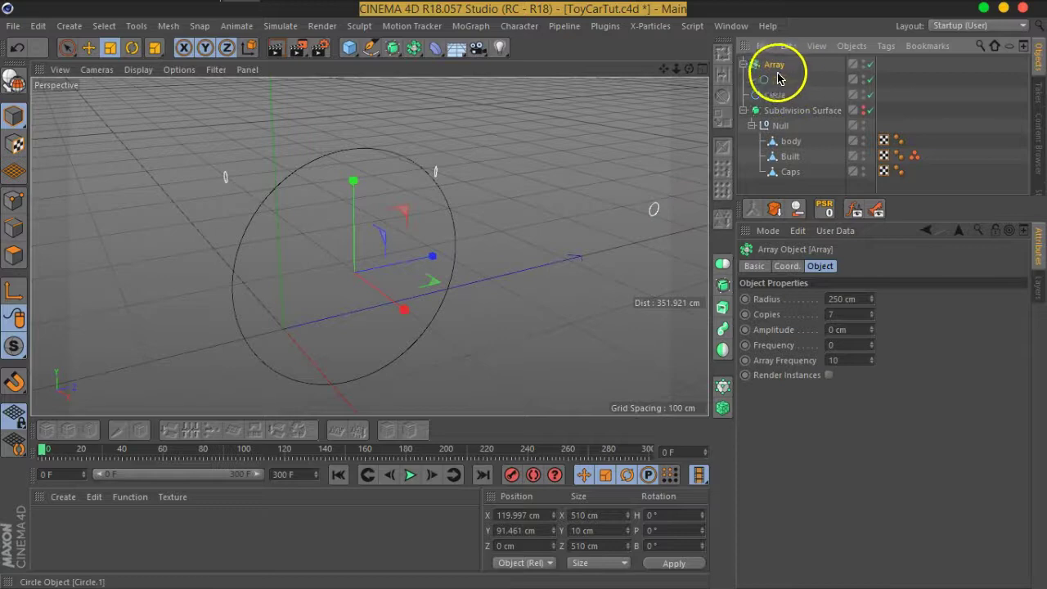
pyautogui.moveTo(388, 262)
pyautogui.keyDown('alt'); pyautogui.mouseDown()
pyautogui.moveTo(371, 232)
pyautogui.moveTo(458, 269)
pyautogui.moveTo(640, 237)
pyautogui.moveTo(452, 231)
pyautogui.moveTo(507, 254)
pyautogui.mouseUp(); pyautogui.keyUp('alt')
# - Set the Array to a 22 cm radius and 4 copies, undoing a trial rotation
pyautogui.moveTo(871, 299); pyautogui.dragTo(890, 481)
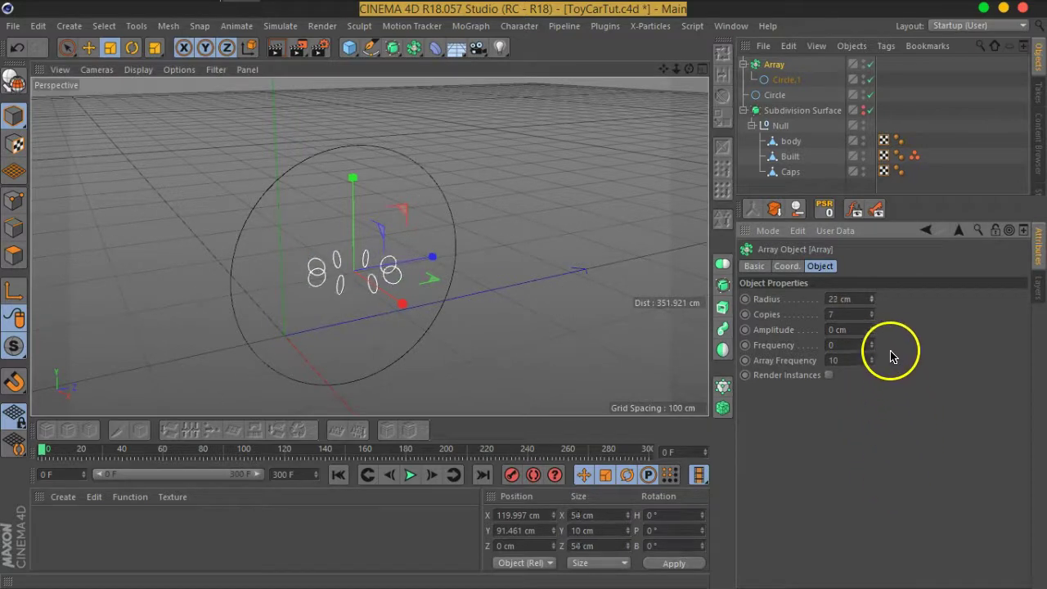
pyautogui.moveTo(876, 327); pyautogui.dragTo(874, 319)
pyautogui.moveTo(382, 312)
pyautogui.keyDown('alt'); pyautogui.mouseDown()
pyautogui.moveTo(330, 303)
pyautogui.moveTo(323, 258)
pyautogui.moveTo(321, 304)
pyautogui.mouseUp(); pyautogui.keyUp('alt')
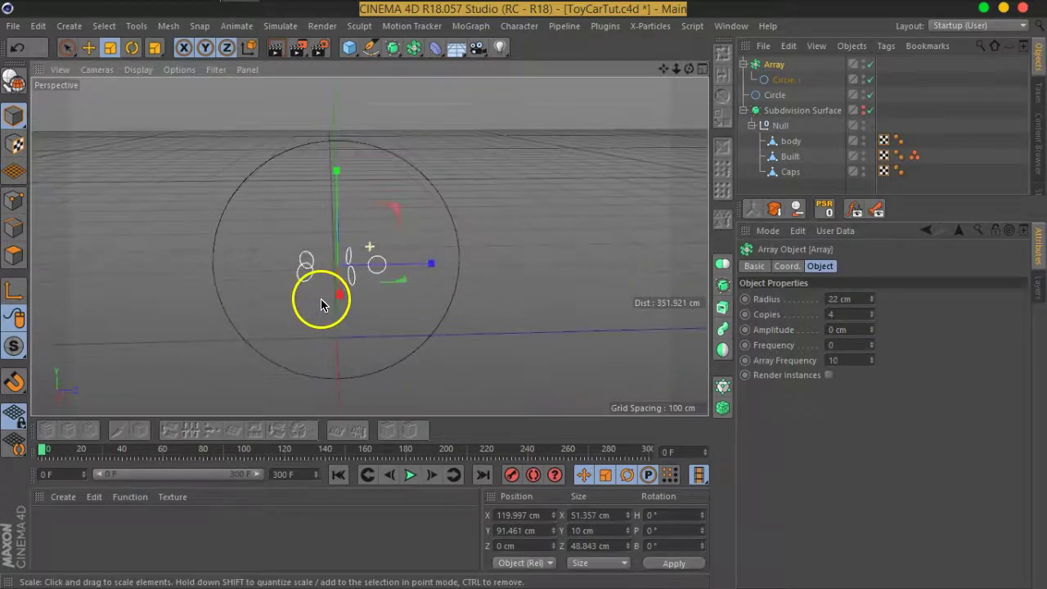
pyautogui.click(132, 46)
pyautogui.moveTo(339, 253); pyautogui.dragTo(327, 418)
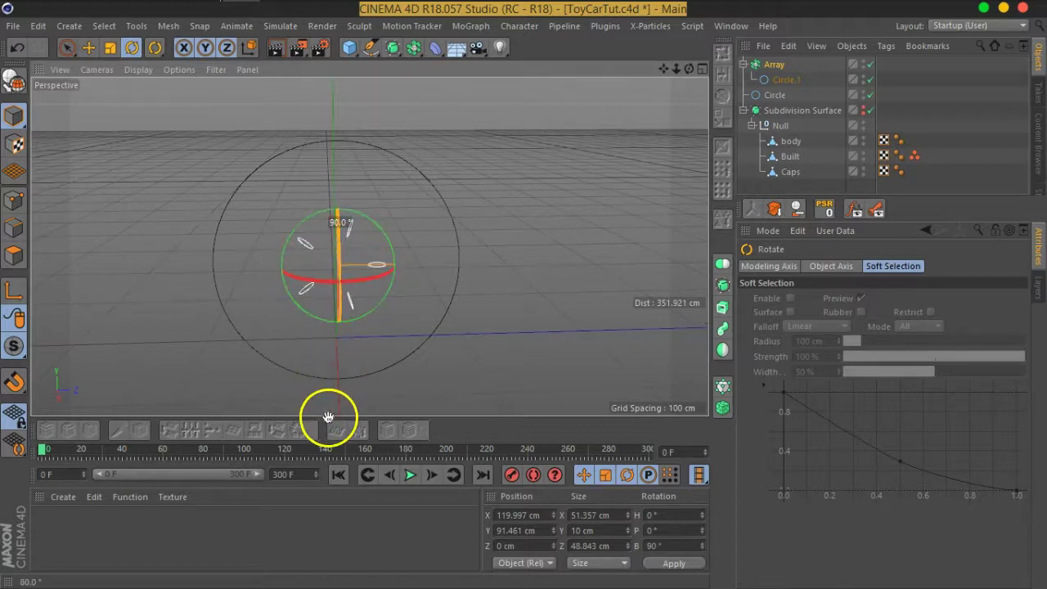
pyautogui.moveTo(397, 330)
pyautogui.keyDown('alt'); pyautogui.mouseDown()
pyautogui.moveTo(432, 287)
pyautogui.moveTo(347, 265)
pyautogui.moveTo(499, 247)
pyautogui.mouseUp(); pyautogui.keyUp('alt')
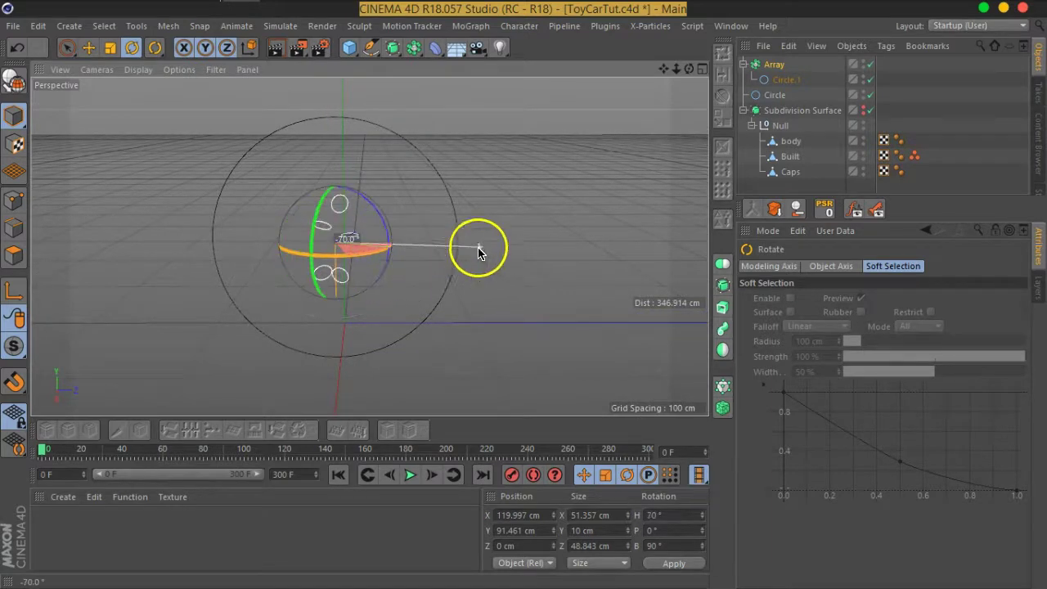
pyautogui.hotkey('ctrl', 'z')
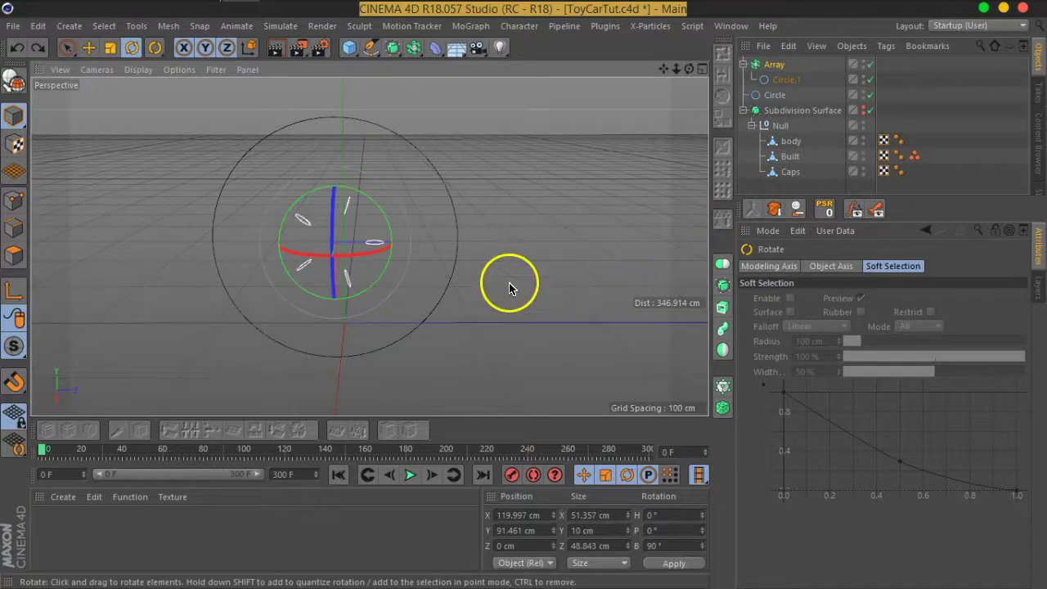
pyautogui.click(775, 64)
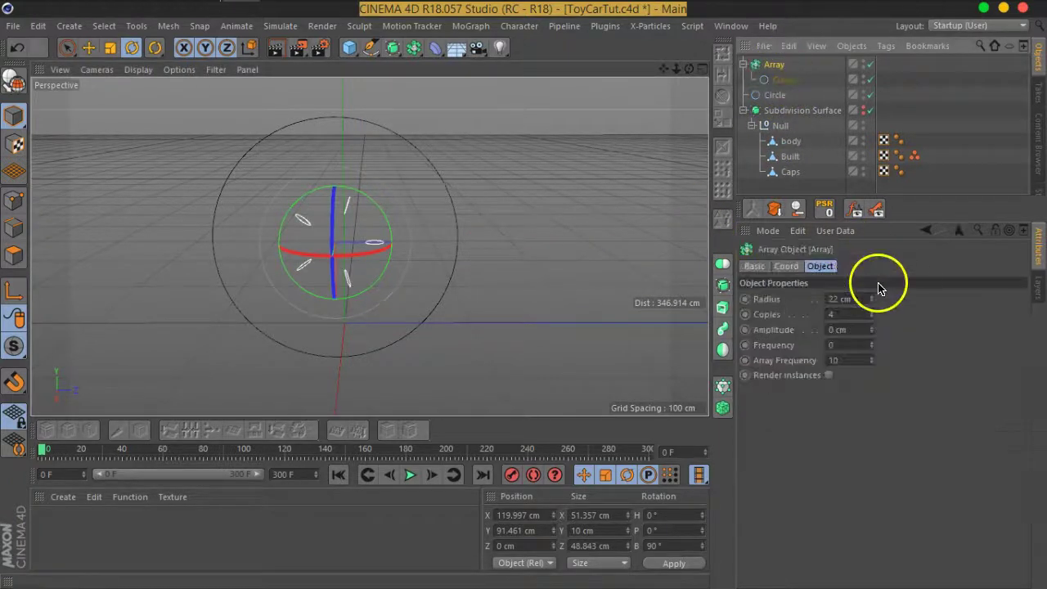
# - Try adjusting the bank rotation of the Array and Circle.1
pyautogui.click(786, 266)
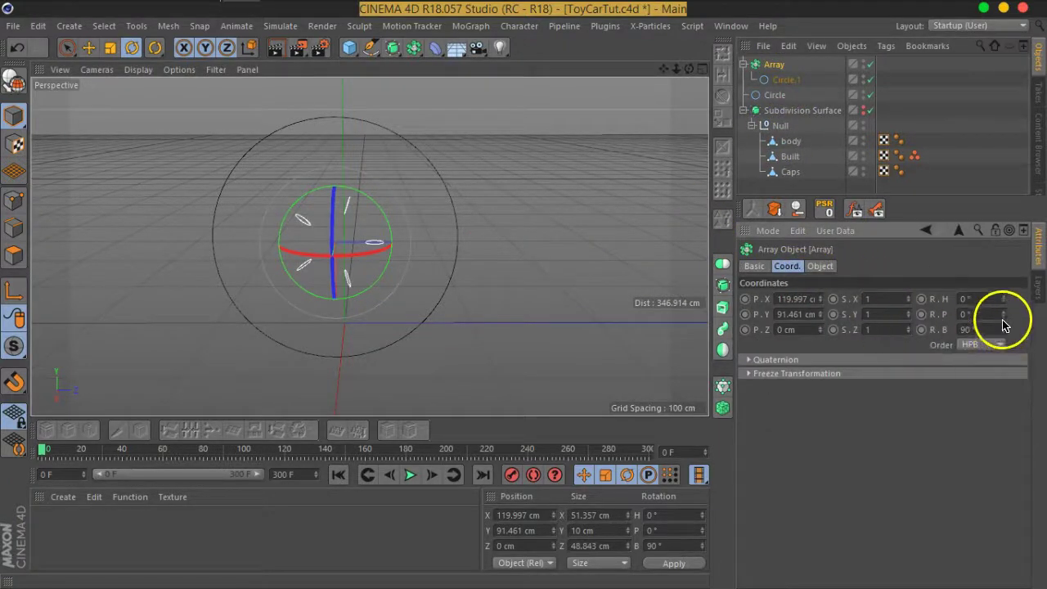
pyautogui.moveTo(1006, 305)
pyautogui.mouseDown()
pyautogui.moveTo(1001, 257)
pyautogui.moveTo(998, 319)
pyautogui.moveTo(990, 262)
pyautogui.moveTo(990, 275)
pyautogui.mouseUp()
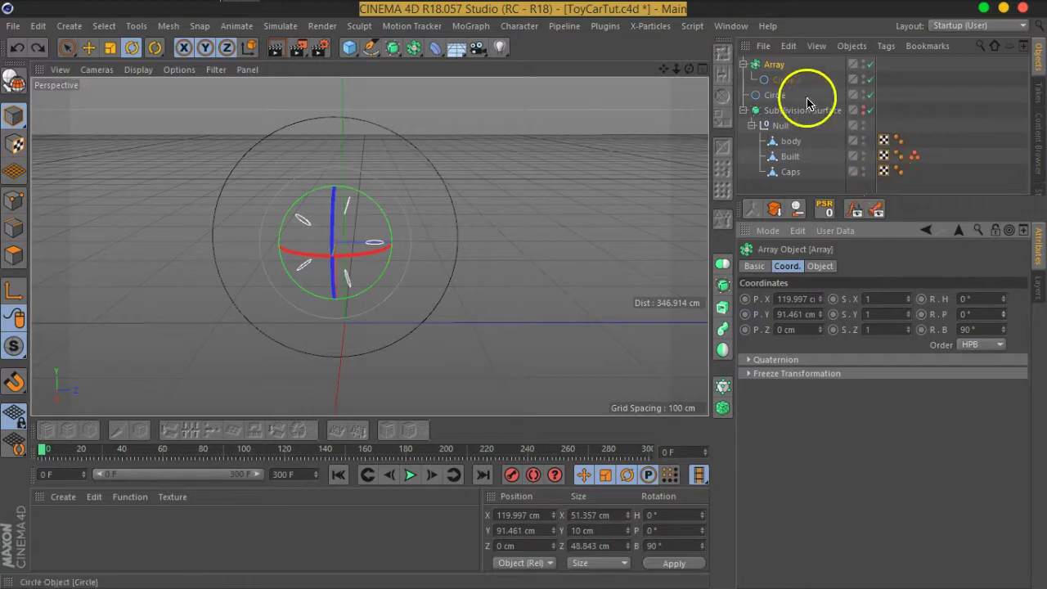
pyautogui.click(787, 80)
pyautogui.moveTo(1005, 319)
pyautogui.mouseDown()
pyautogui.moveTo(1000, 296)
pyautogui.moveTo(999, 327)
pyautogui.mouseUp()
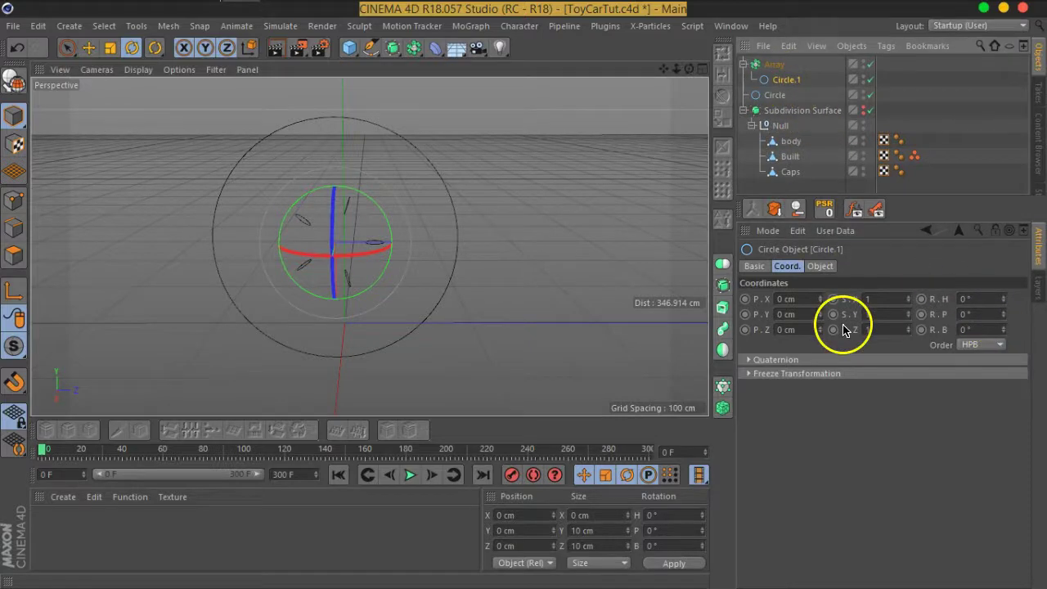
pyautogui.moveTo(413, 246)
pyautogui.keyDown('alt'); pyautogui.mouseDown()
pyautogui.moveTo(420, 226)
pyautogui.moveTo(440, 262)
pyautogui.moveTo(571, 242)
pyautogui.mouseUp(); pyautogui.keyUp('alt')
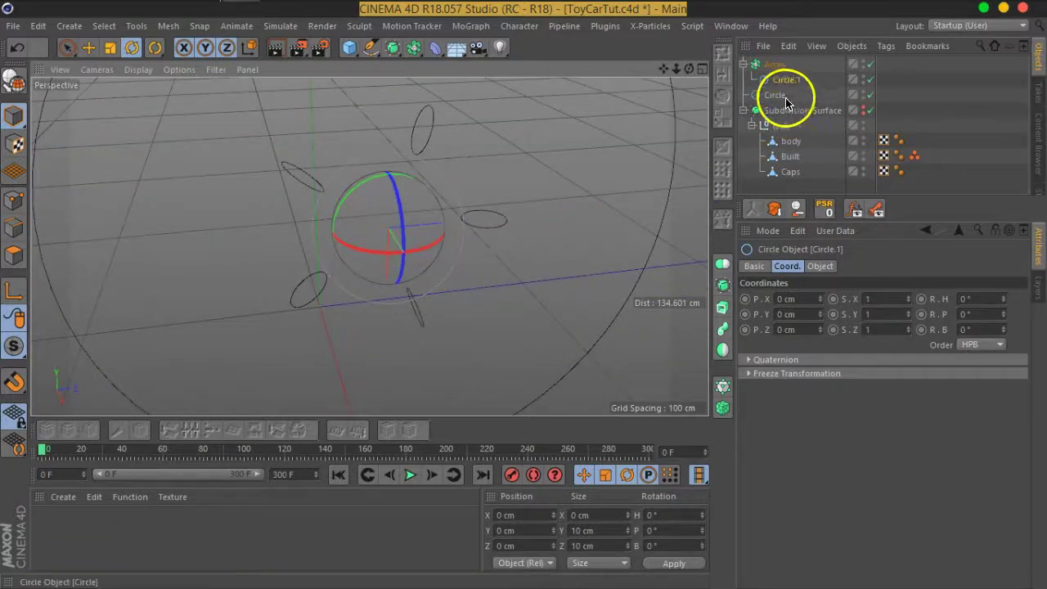
# - Lay Circle.1 on the XZ plane after briefly trying XY
pyautogui.click(816, 267)
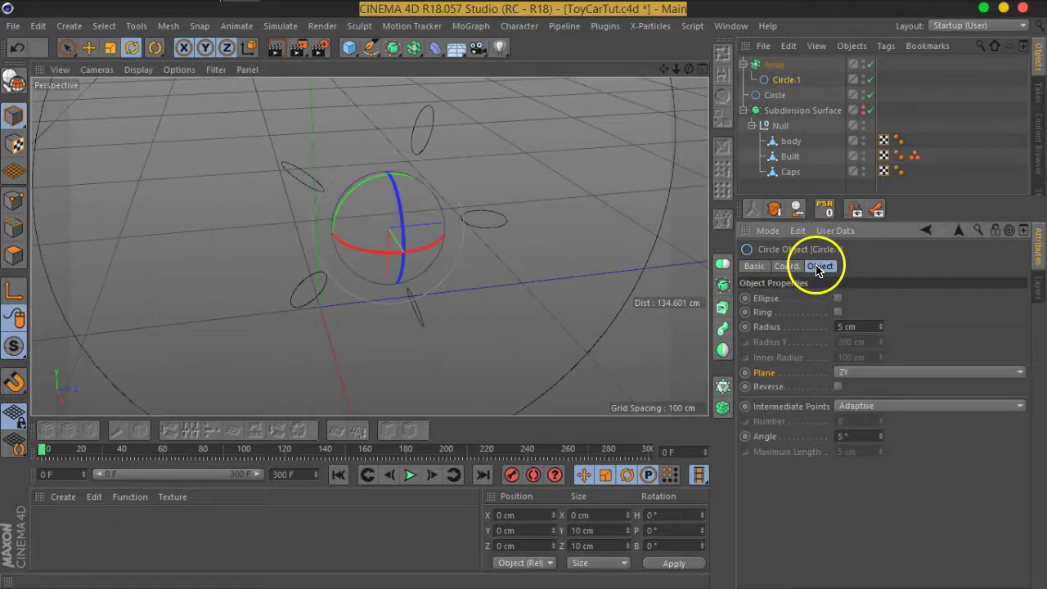
pyautogui.click(844, 370)
pyautogui.click(861, 387)
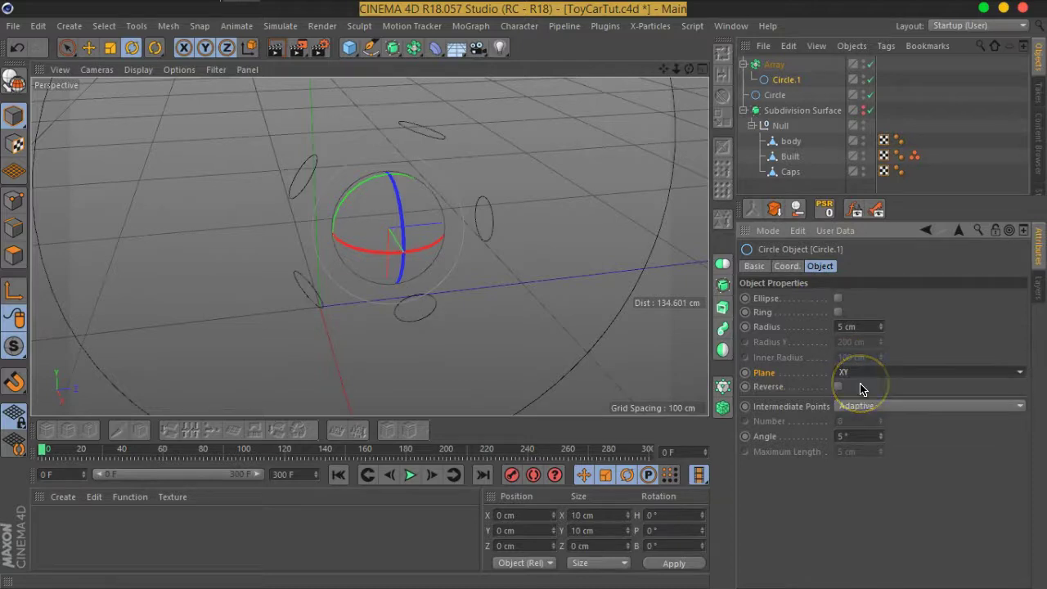
pyautogui.keyDown('alt'); pyautogui.moveTo(442, 270); pyautogui.dragTo(416, 205); pyautogui.keyUp('alt')
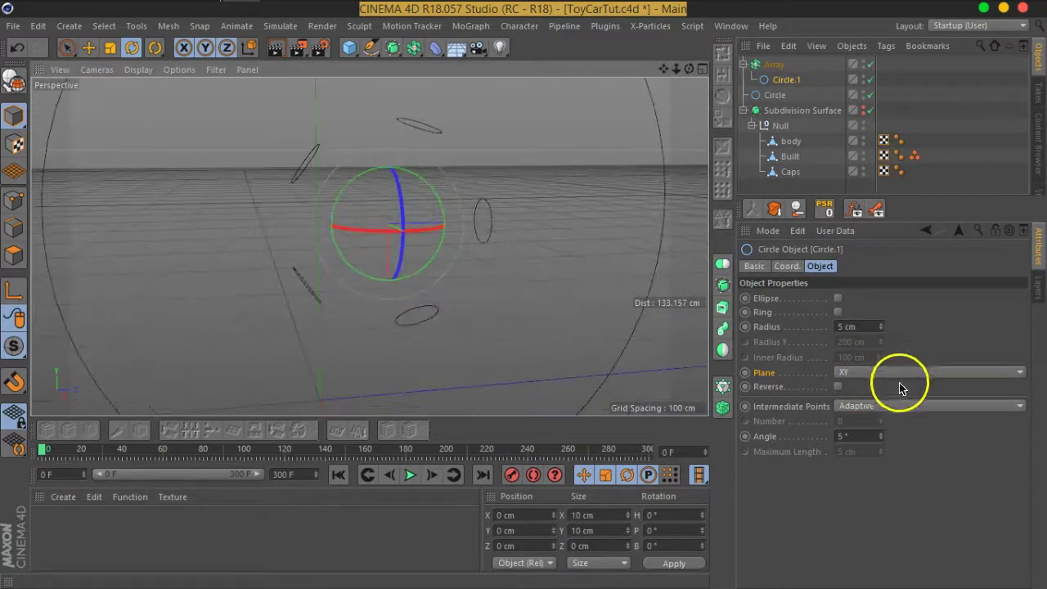
pyautogui.keyDown('alt'); pyautogui.moveTo(494, 207); pyautogui.dragTo(491, 262); pyautogui.keyUp('alt')
pyautogui.click(867, 372)
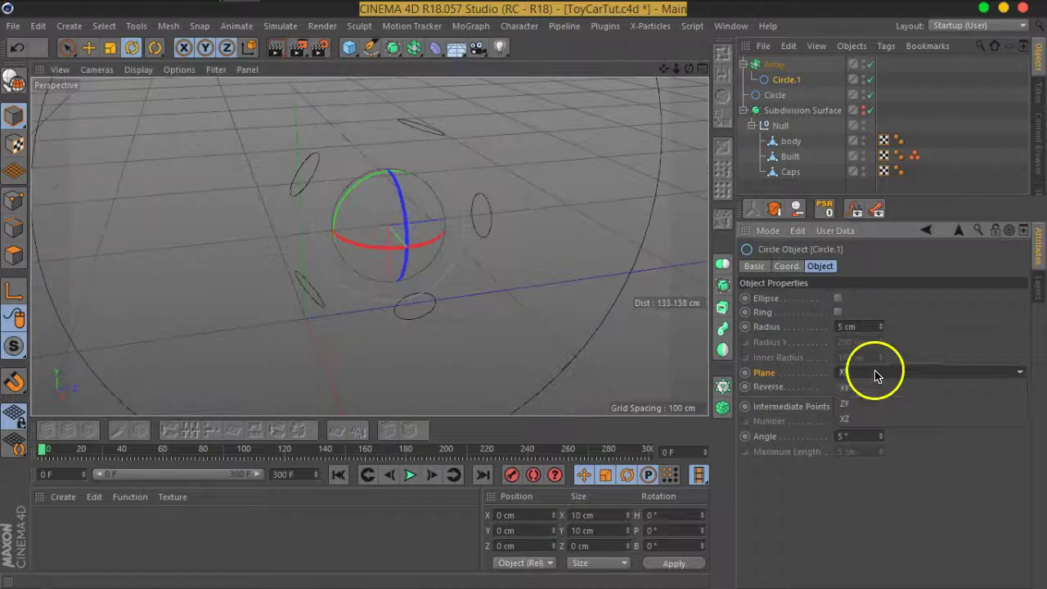
pyautogui.click(859, 419)
pyautogui.moveTo(454, 238)
pyautogui.keyDown('alt'); pyautogui.mouseDown()
pyautogui.moveTo(460, 245)
pyautogui.moveTo(420, 222)
pyautogui.moveTo(461, 262)
pyautogui.moveTo(465, 243)
pyautogui.moveTo(445, 238)
pyautogui.mouseUp(); pyautogui.keyUp('alt')
pyautogui.keyDown('alt'); pyautogui.moveTo(448, 170); pyautogui.dragTo(460, 211); pyautogui.keyUp('alt')
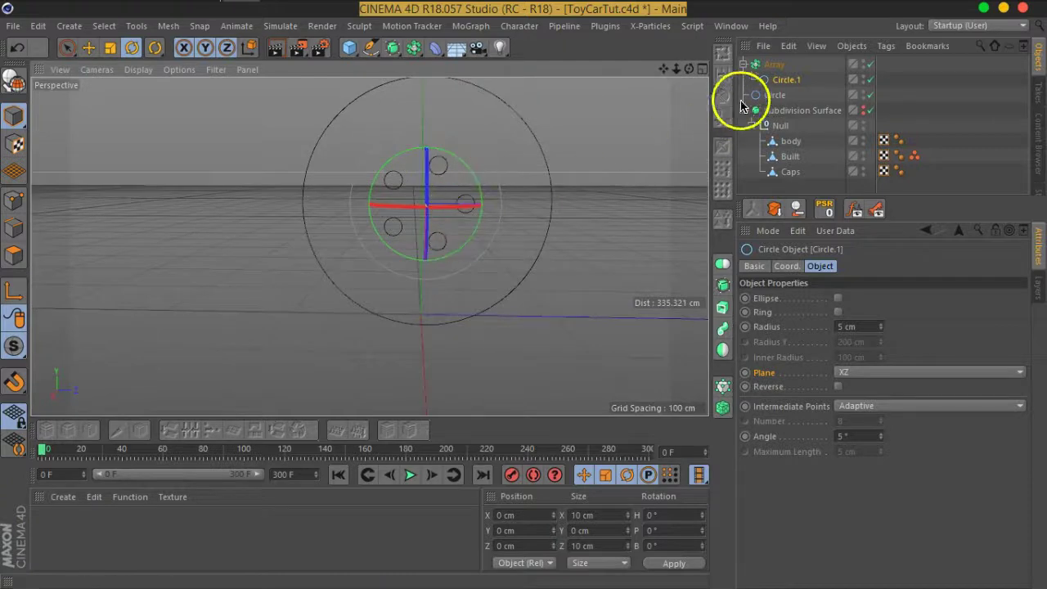
# - Set the Array to 3 copies with a 70 cm radius
pyautogui.click(773, 64)
pyautogui.doubleClick(850, 316)
pyautogui.write('3')
pyautogui.press('Return')
pyautogui.doubleClick(851, 300)
pyautogui.moveTo(872, 305); pyautogui.dragTo(883, 266)
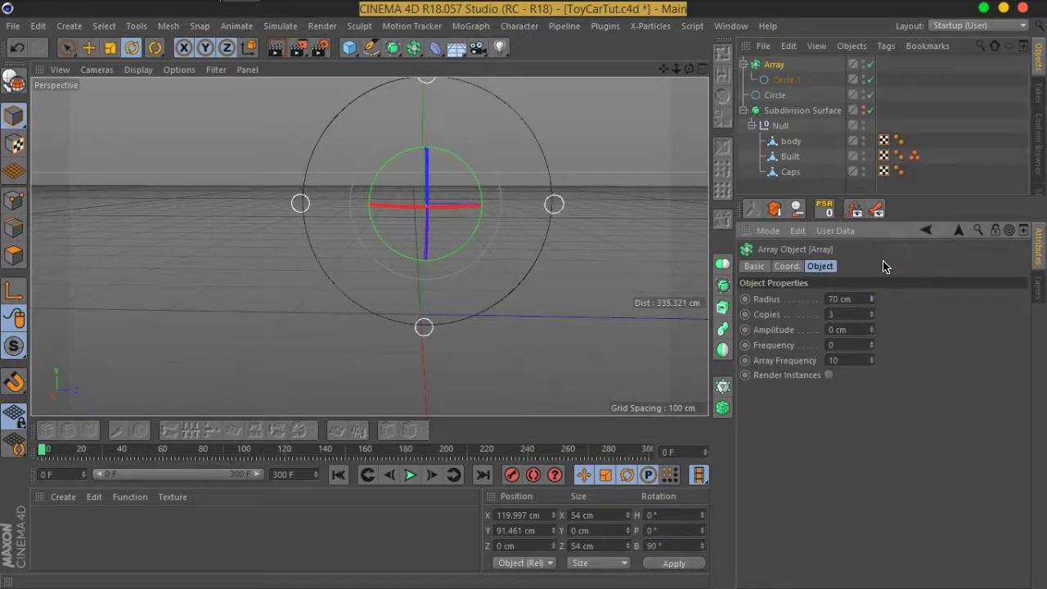
pyautogui.moveTo(549, 117)
pyautogui.keyDown('alt'); pyautogui.mouseDown()
pyautogui.moveTo(414, 140)
pyautogui.moveTo(458, 122)
pyautogui.moveTo(455, 134)
pyautogui.mouseUp(); pyautogui.keyUp('alt')
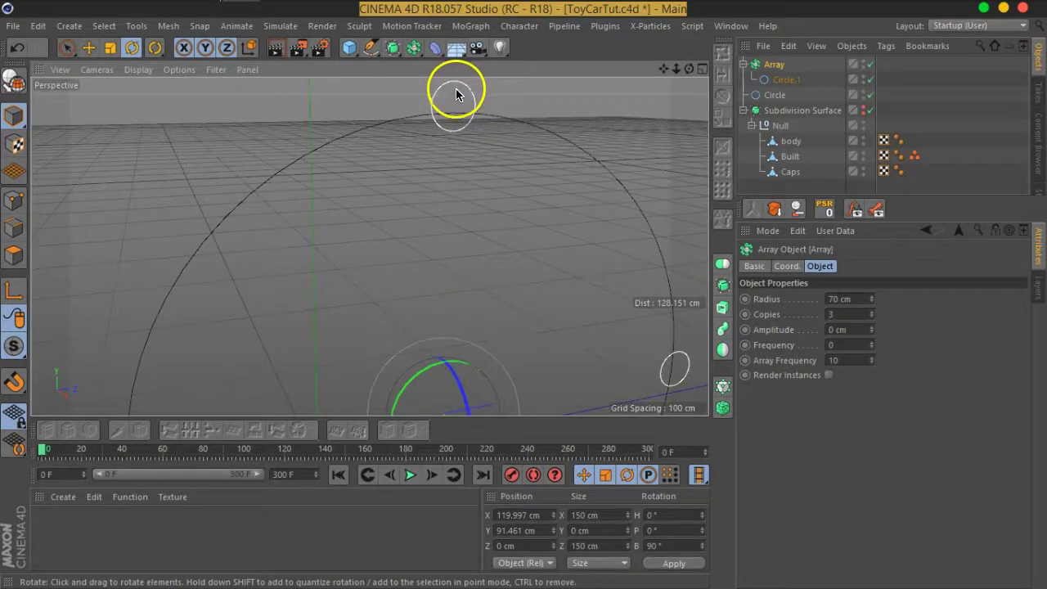
# - Show the car body again and convert the Array into four separate circles
pyautogui.click(868, 109)
pyautogui.moveTo(451, 210)
pyautogui.keyDown('alt'); pyautogui.mouseDown()
pyautogui.moveTo(496, 215)
pyautogui.moveTo(402, 197)
pyautogui.moveTo(573, 192)
pyautogui.moveTo(467, 183)
pyautogui.mouseUp(); pyautogui.keyUp('alt')
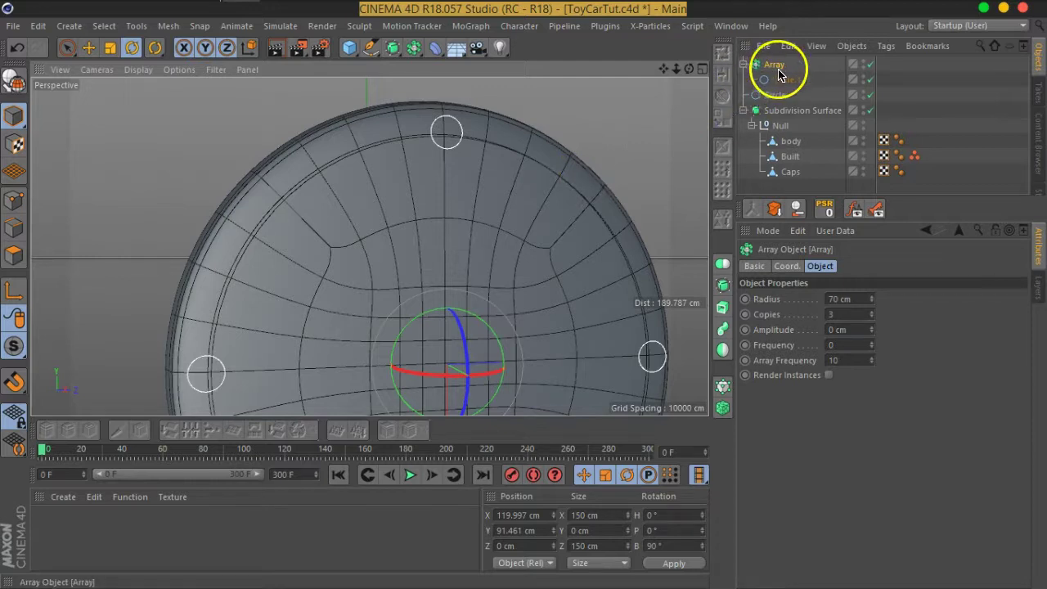
pyautogui.press('c')
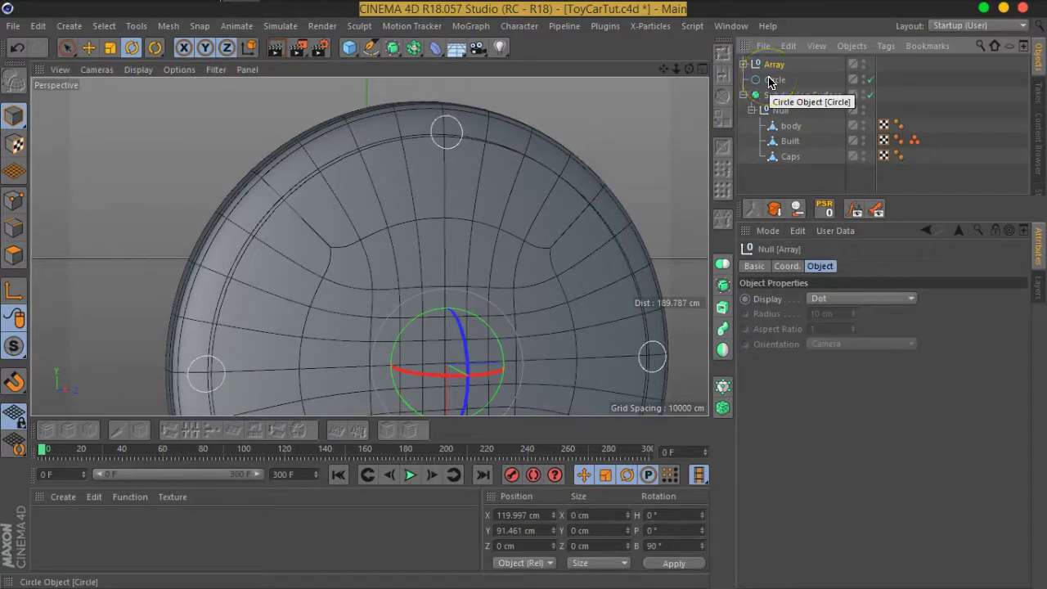
pyautogui.click(777, 79)
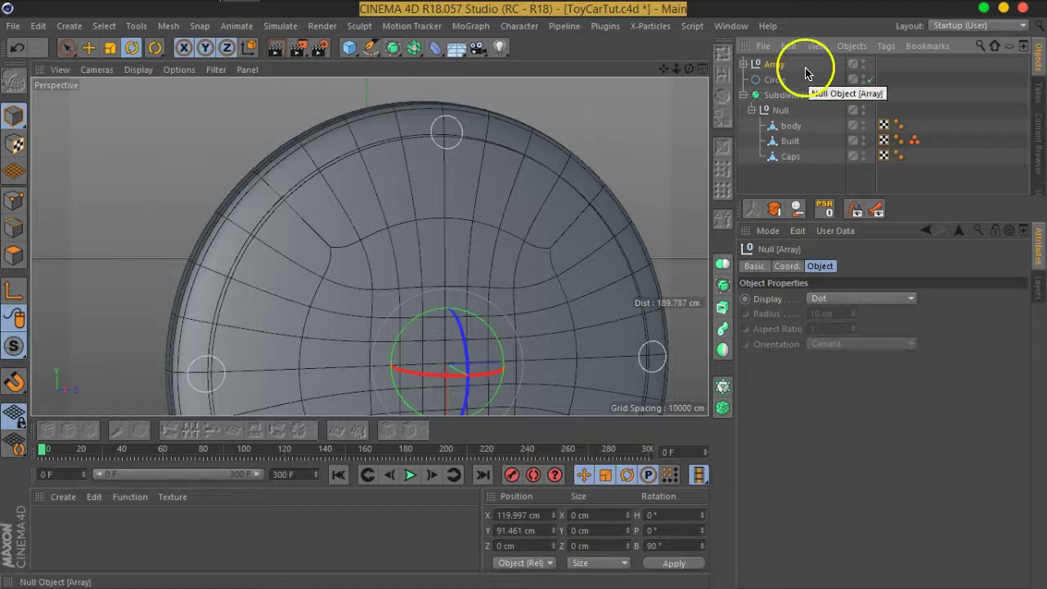
pyautogui.click(744, 65)
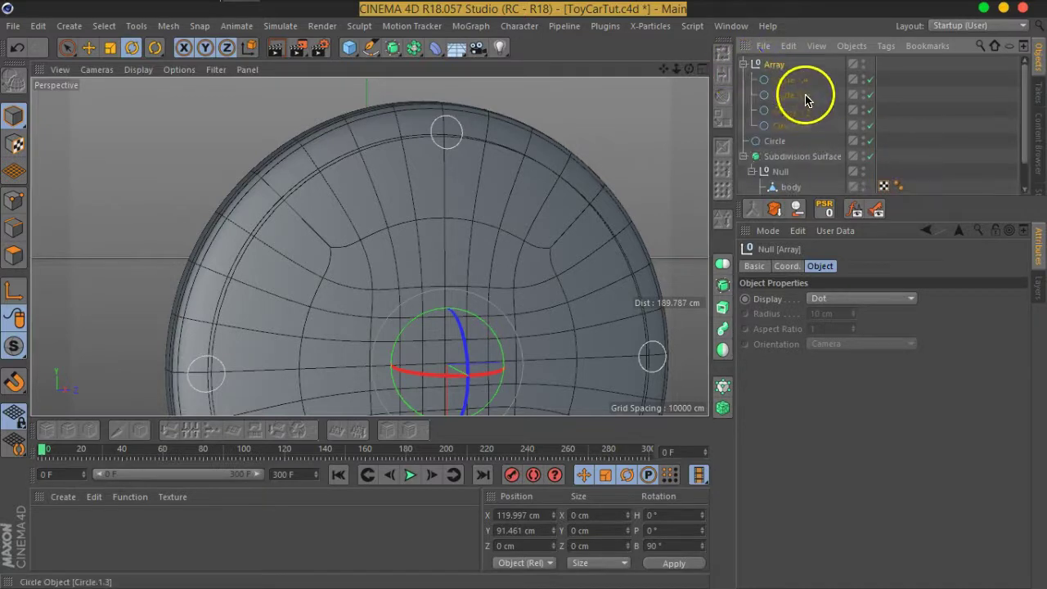
pyautogui.click(790, 79)
pyautogui.keyDown('shift'); pyautogui.click(789, 125); pyautogui.keyUp('shift')
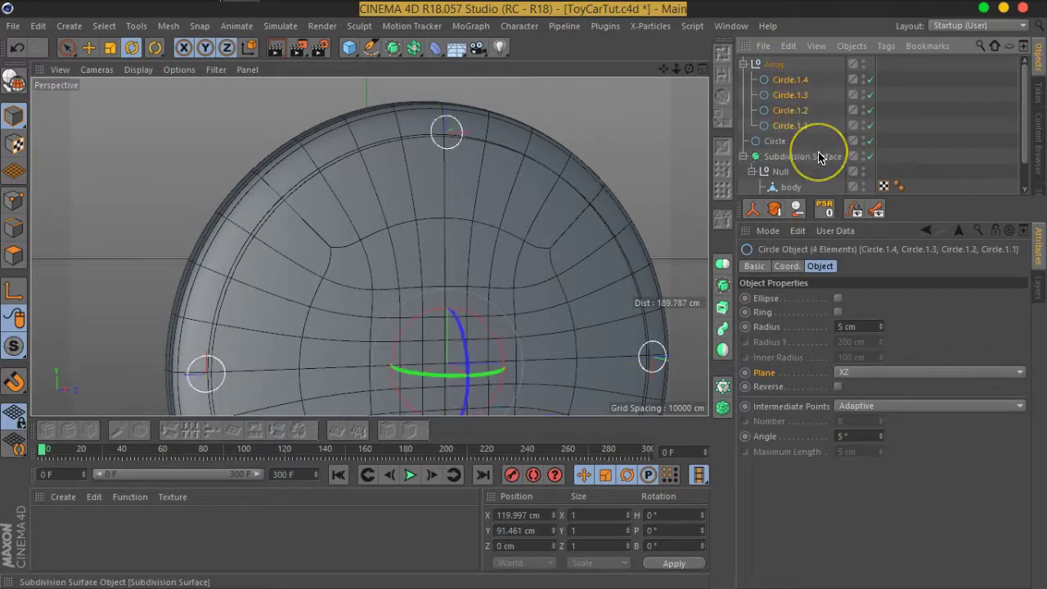
pyautogui.moveTo(561, 204)
pyautogui.keyDown('alt'); pyautogui.mouseDown()
pyautogui.moveTo(519, 264)
pyautogui.moveTo(459, 217)
pyautogui.moveTo(497, 264)
pyautogui.moveTo(491, 241)
pyautogui.mouseUp(); pyautogui.keyUp('alt')
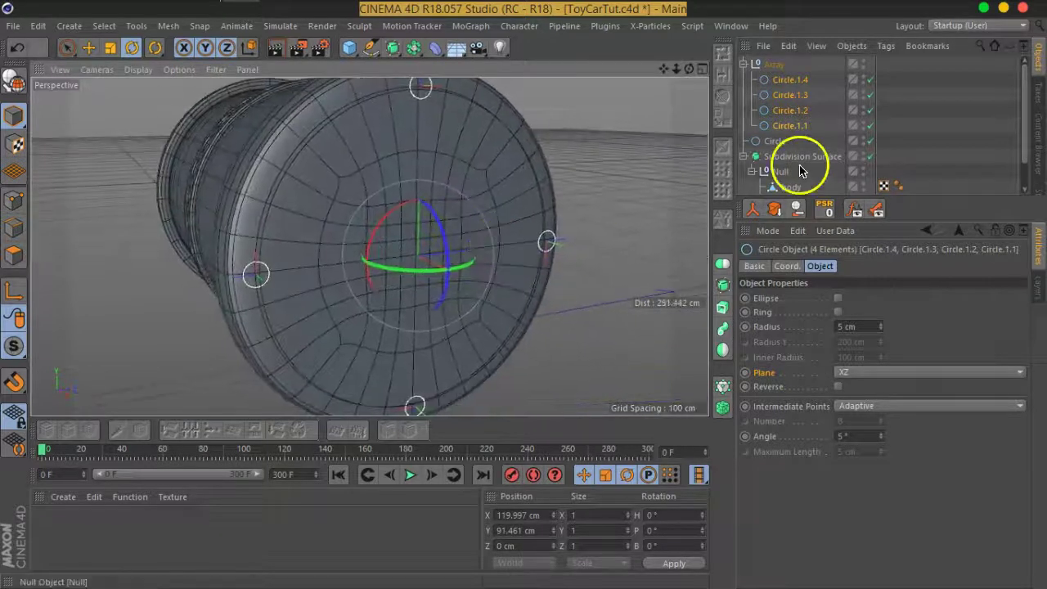
pyautogui.click(743, 64)
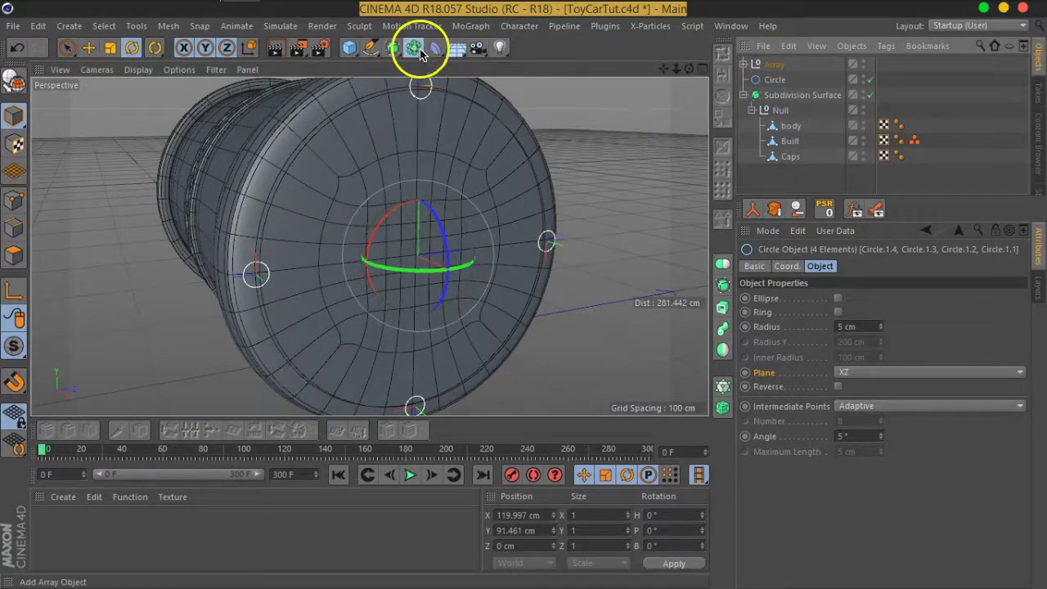
# - Add a Spline Mask and place the Array group and big Circle under it
pyautogui.moveTo(419, 52); pyautogui.dragTo(484, 103)
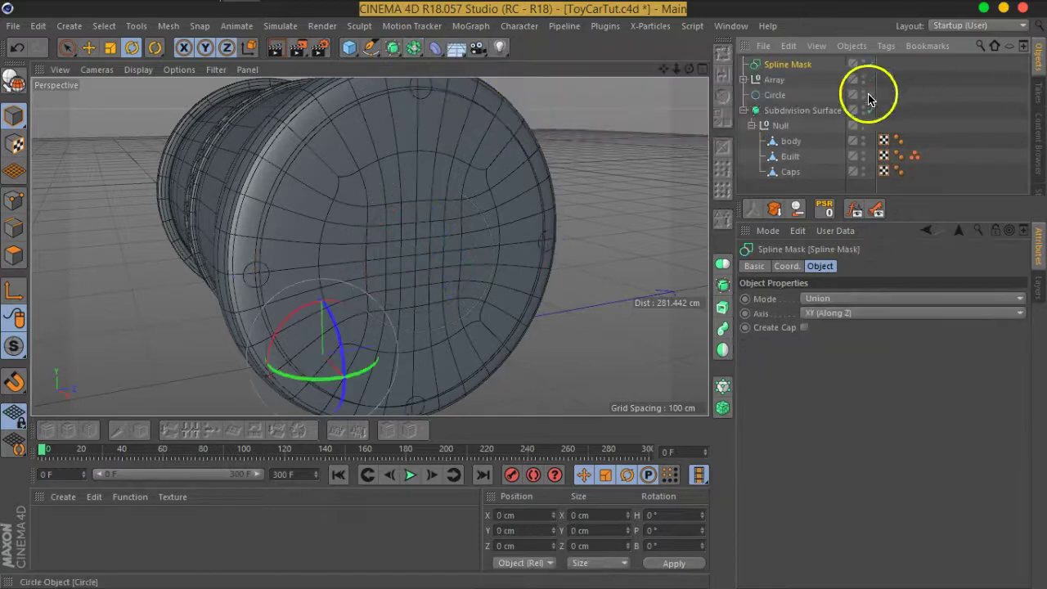
pyautogui.keyDown('ctrl'); pyautogui.click(775, 80); pyautogui.keyUp('ctrl')
pyautogui.moveTo(778, 69); pyautogui.dragTo(781, 65)
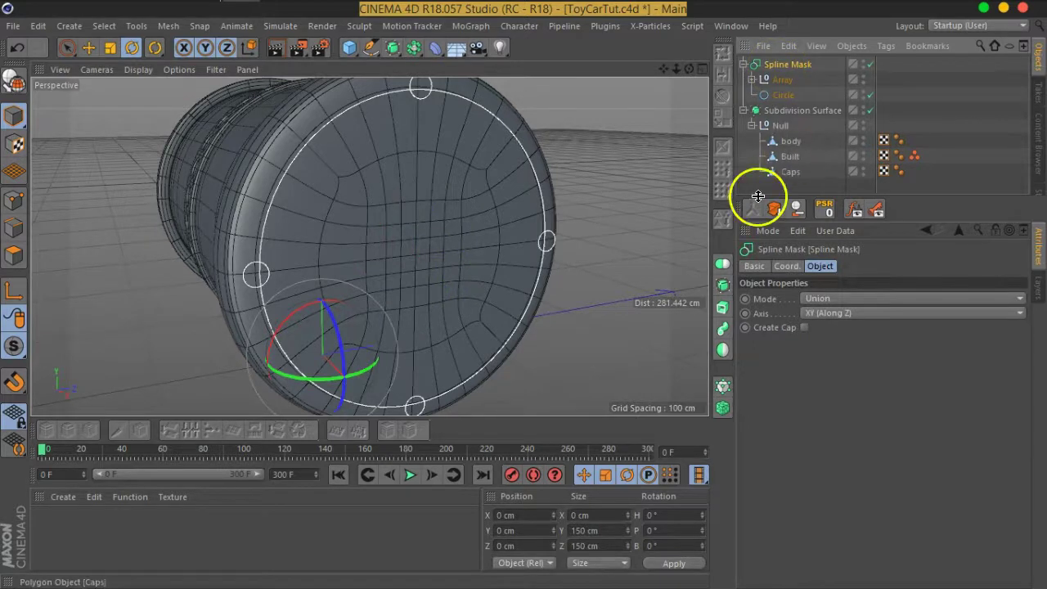
pyautogui.moveTo(502, 210)
pyautogui.keyDown('alt'); pyautogui.mouseDown()
pyautogui.moveTo(498, 169)
pyautogui.moveTo(551, 211)
pyautogui.moveTo(535, 243)
pyautogui.mouseUp(); pyautogui.keyUp('alt')
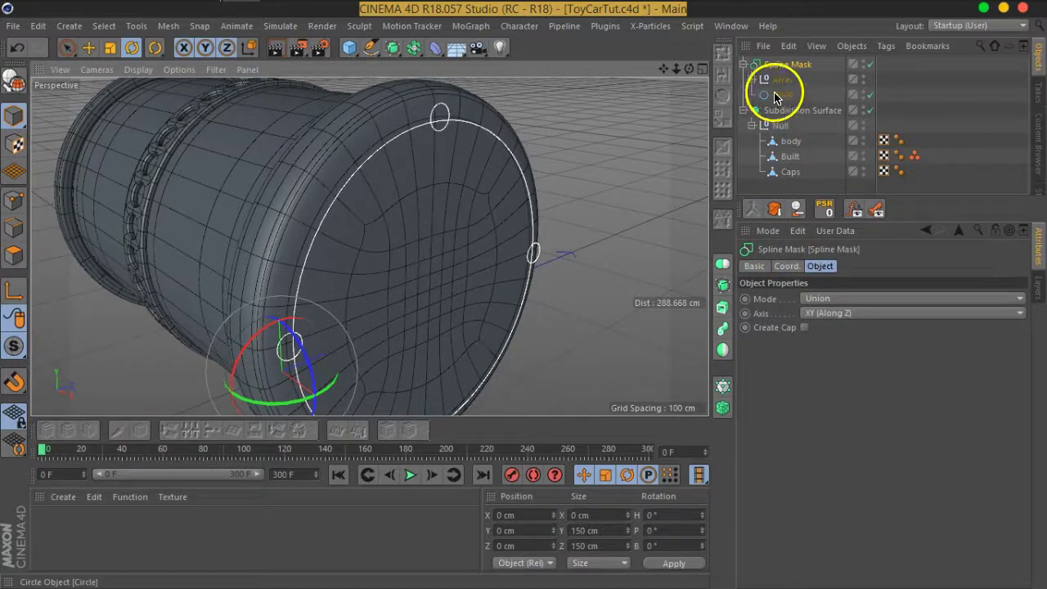
# - Expand the Array and select Circle.1.1 through Circle.1.4
pyautogui.click(753, 78)
pyautogui.click(795, 94)
pyautogui.keyDown('shift'); pyautogui.click(794, 141); pyautogui.keyUp('shift')
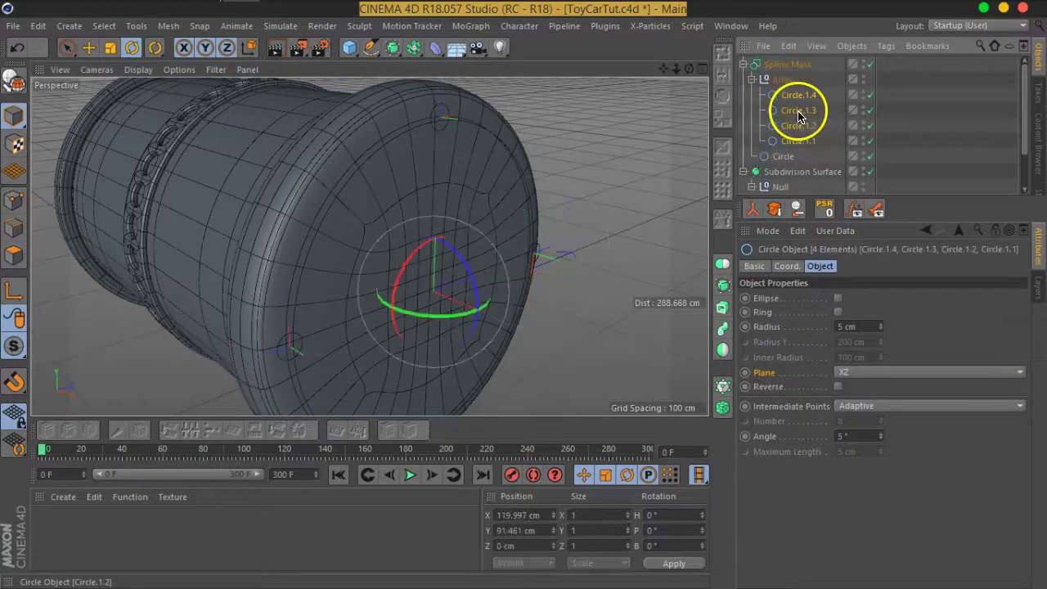
# - Connect the four small circles into Circle.1, move it under the Spline Mask and delete the Array
pyautogui.click(14, 82)
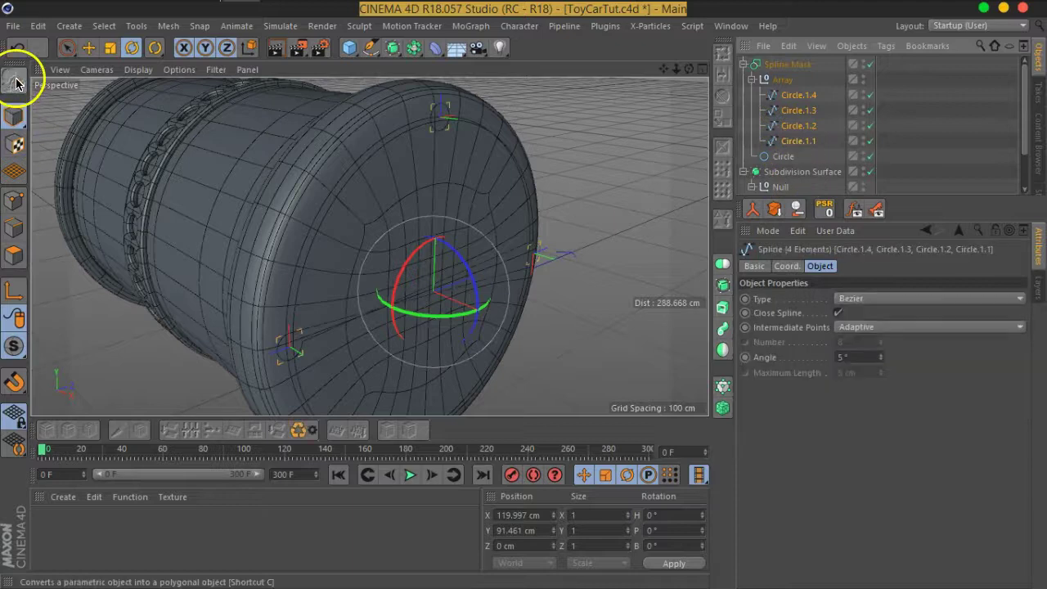
pyautogui.rightClick(798, 125)
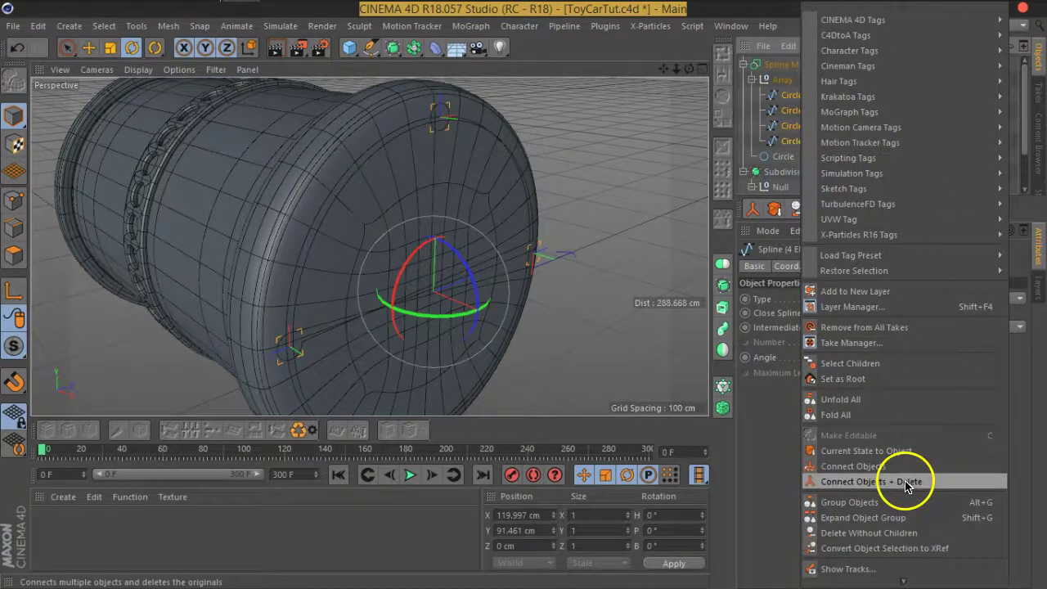
pyautogui.click(906, 481)
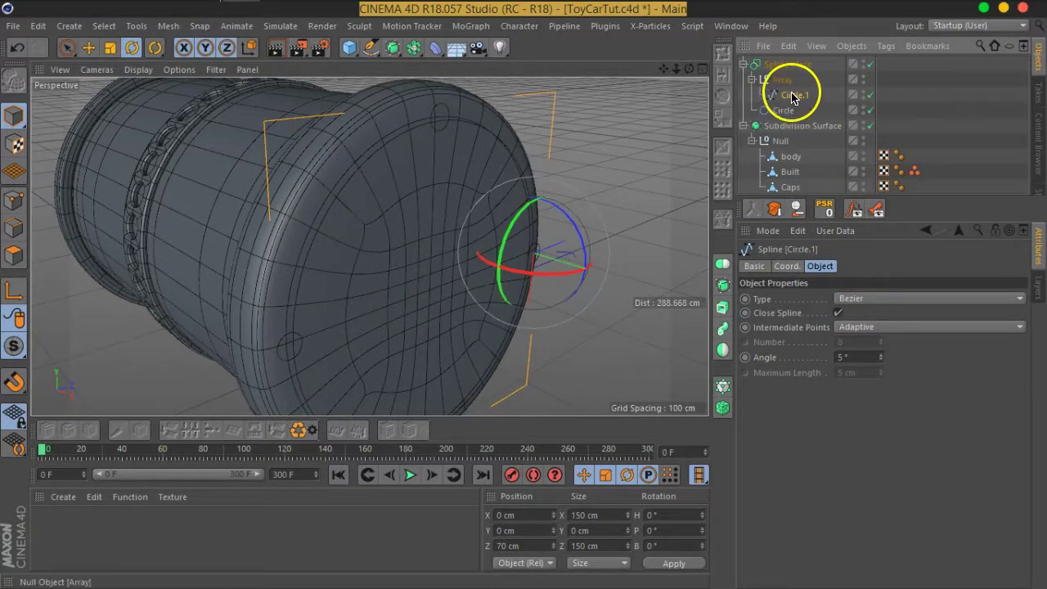
pyautogui.moveTo(785, 73); pyautogui.dragTo(786, 110)
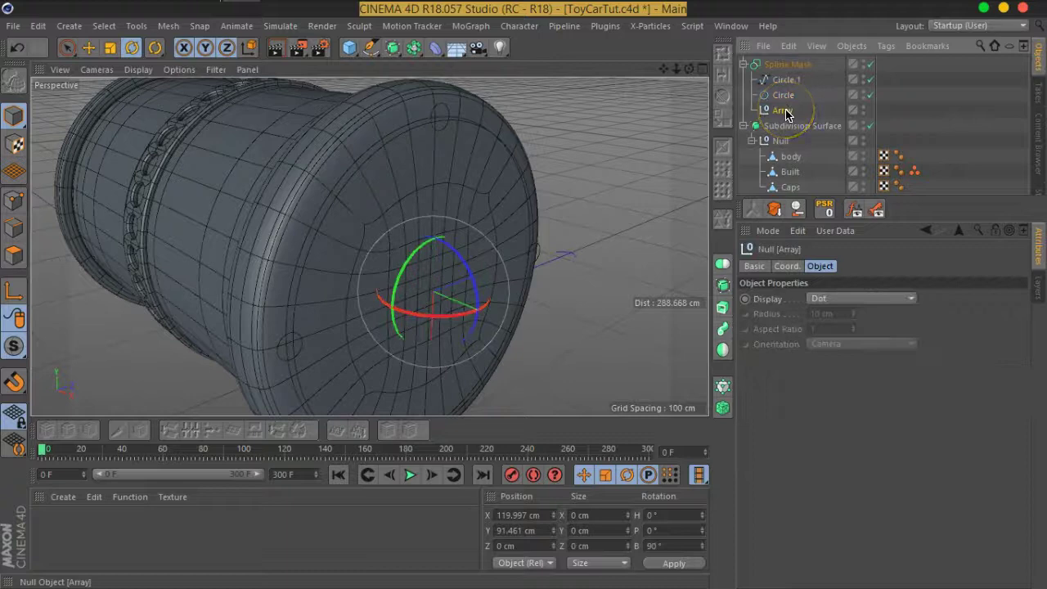
pyautogui.press('Delete')
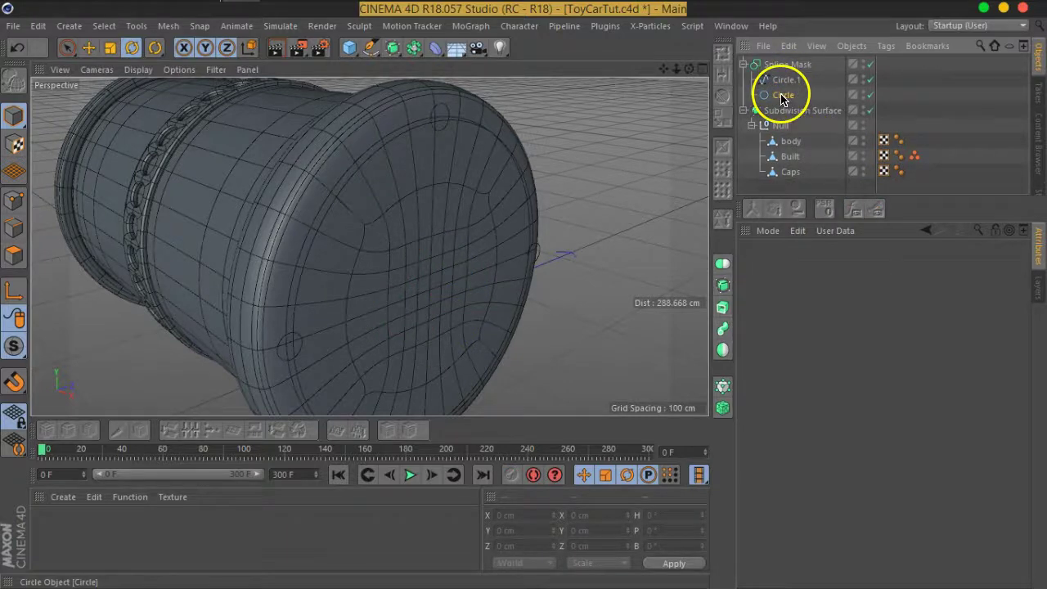
# - Make the big Circle editable and hide the wheel body
pyautogui.click(782, 95)
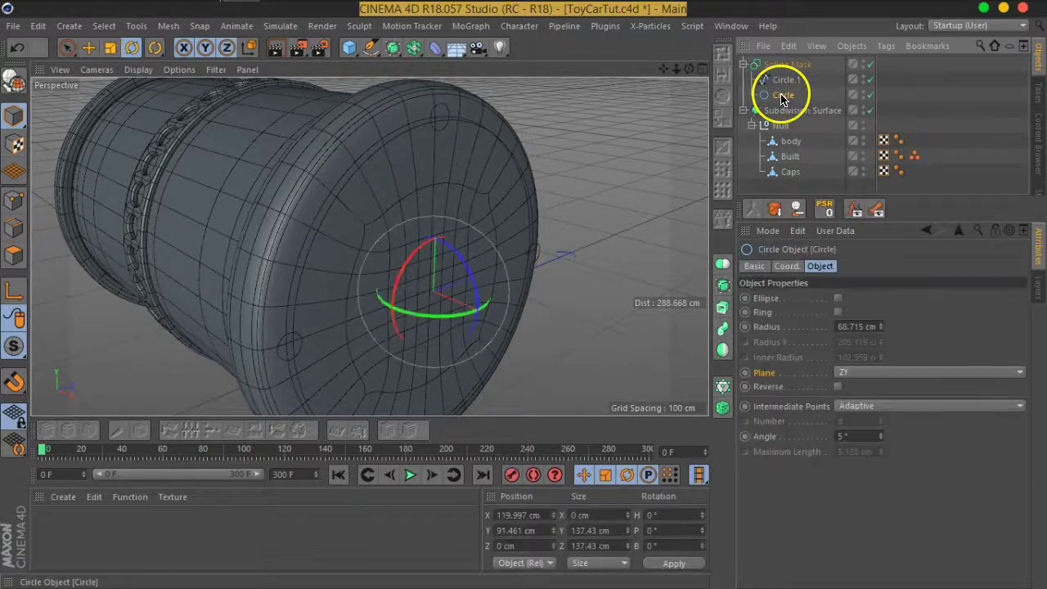
pyautogui.click(16, 84)
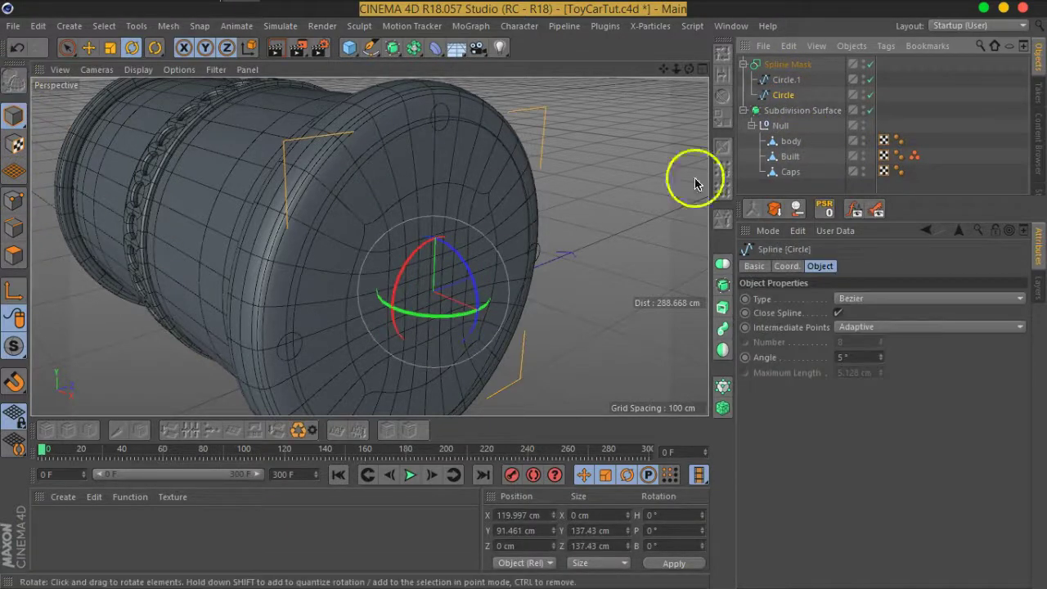
pyautogui.click(864, 111)
pyautogui.moveTo(456, 262)
pyautogui.keyDown('alt'); pyautogui.mouseDown()
pyautogui.moveTo(474, 319)
pyautogui.moveTo(480, 257)
pyautogui.moveTo(470, 264)
pyautogui.moveTo(753, 187)
pyautogui.mouseUp(); pyautogui.keyUp('alt')
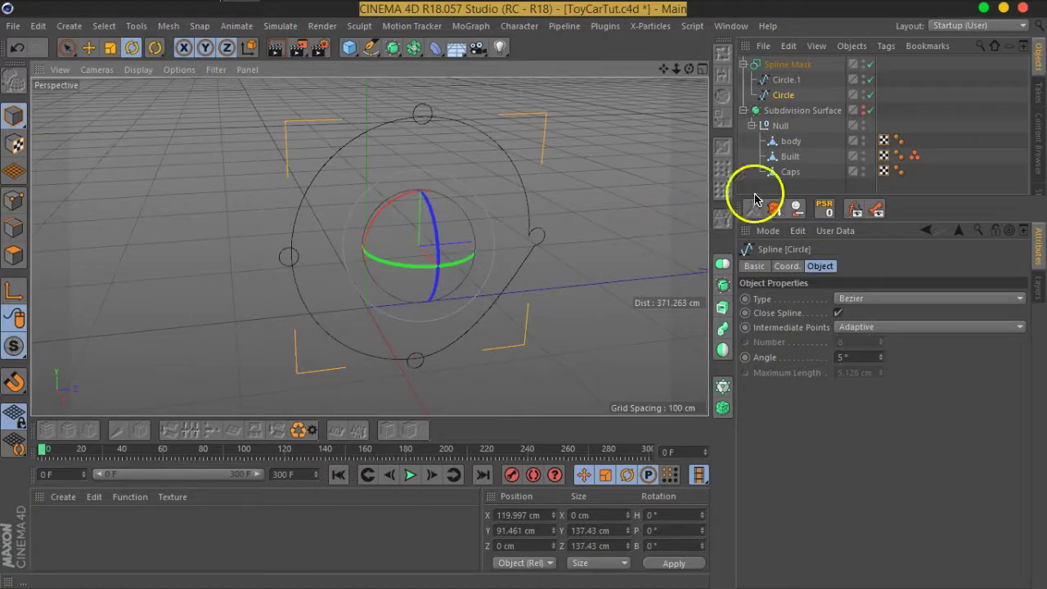
# - Reorder the circles under the Spline Mask and set its axis to ZY (Along X)
pyautogui.moveTo(784, 95); pyautogui.dragTo(784, 78)
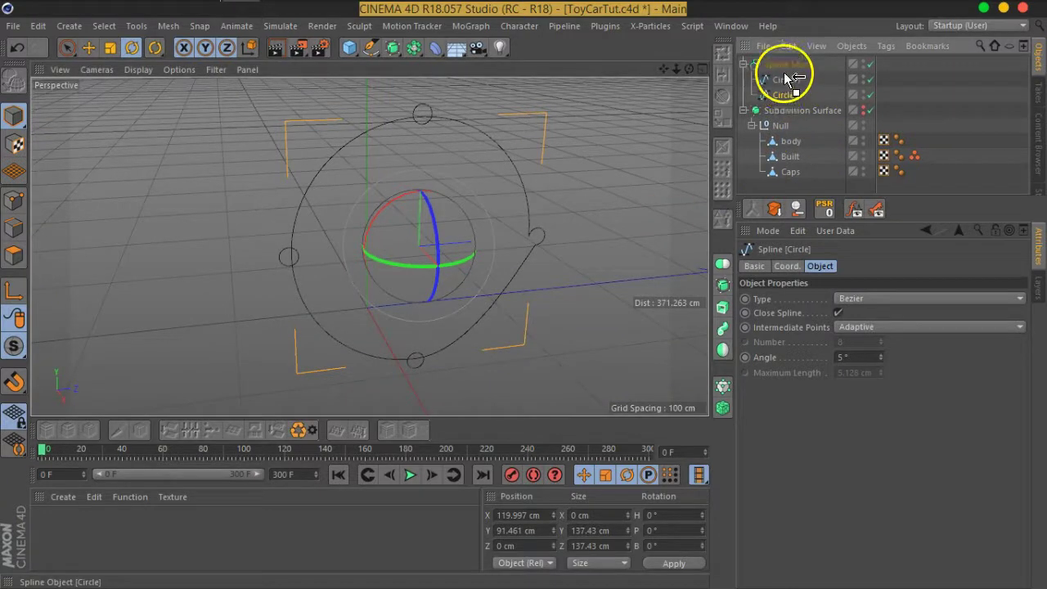
pyautogui.moveTo(778, 75); pyautogui.dragTo(771, 104)
pyautogui.moveTo(602, 237)
pyautogui.keyDown('alt'); pyautogui.mouseDown()
pyautogui.moveTo(385, 245)
pyautogui.moveTo(350, 235)
pyautogui.moveTo(381, 218)
pyautogui.moveTo(636, 218)
pyautogui.mouseUp(); pyautogui.keyUp('alt')
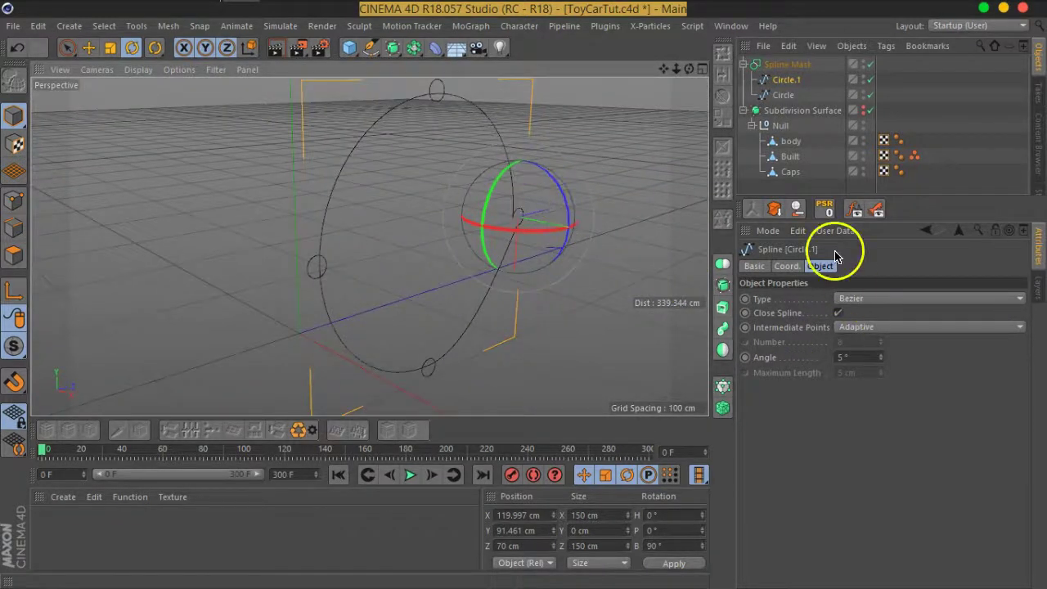
pyautogui.click(781, 64)
pyautogui.click(858, 315)
pyautogui.click(858, 351)
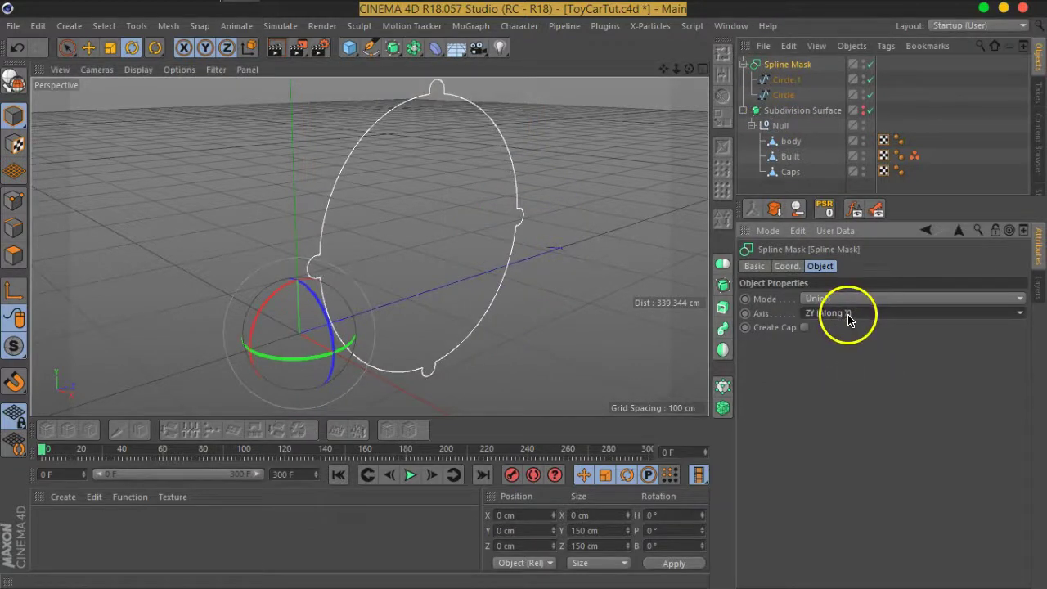
pyautogui.click(858, 344)
pyautogui.moveTo(414, 251)
pyautogui.keyDown('alt'); pyautogui.mouseDown()
pyautogui.moveTo(267, 252)
pyautogui.moveTo(461, 284)
pyautogui.moveTo(441, 293)
pyautogui.mouseUp(); pyautogui.keyUp('alt')
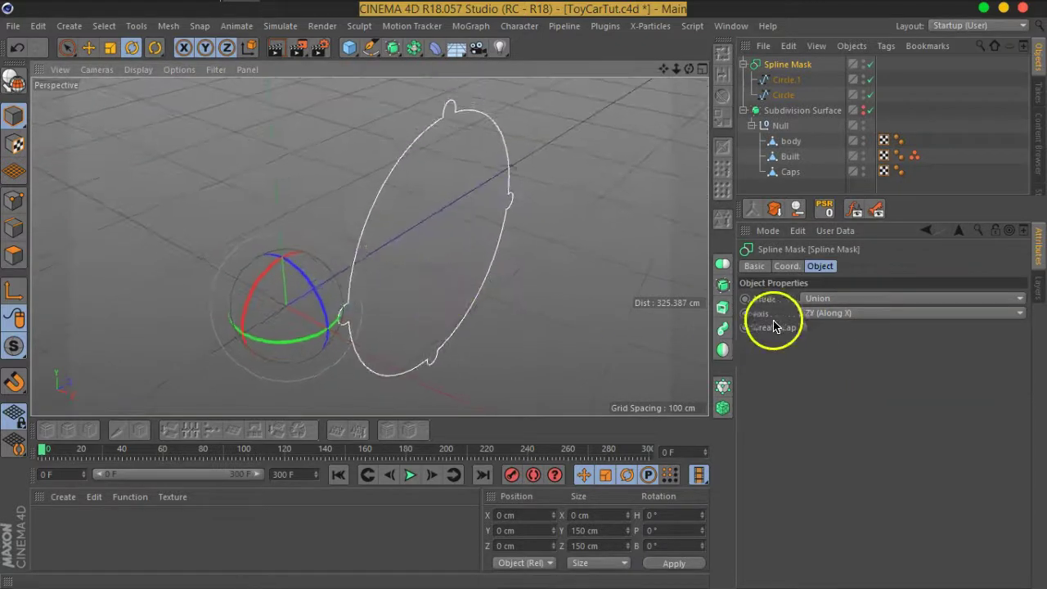
# - Preview the Spline Mask with a cap, then remove it to keep only the outline
pyautogui.click(88, 46)
pyautogui.click(786, 70)
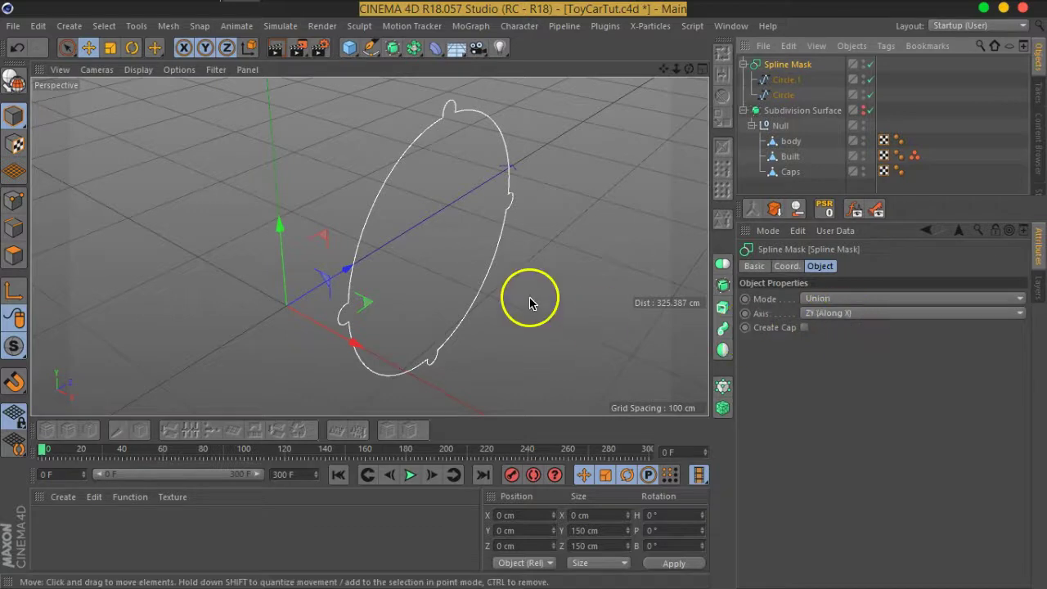
pyautogui.keyDown('alt'); pyautogui.moveTo(533, 300); pyautogui.dragTo(437, 354); pyautogui.keyUp('alt')
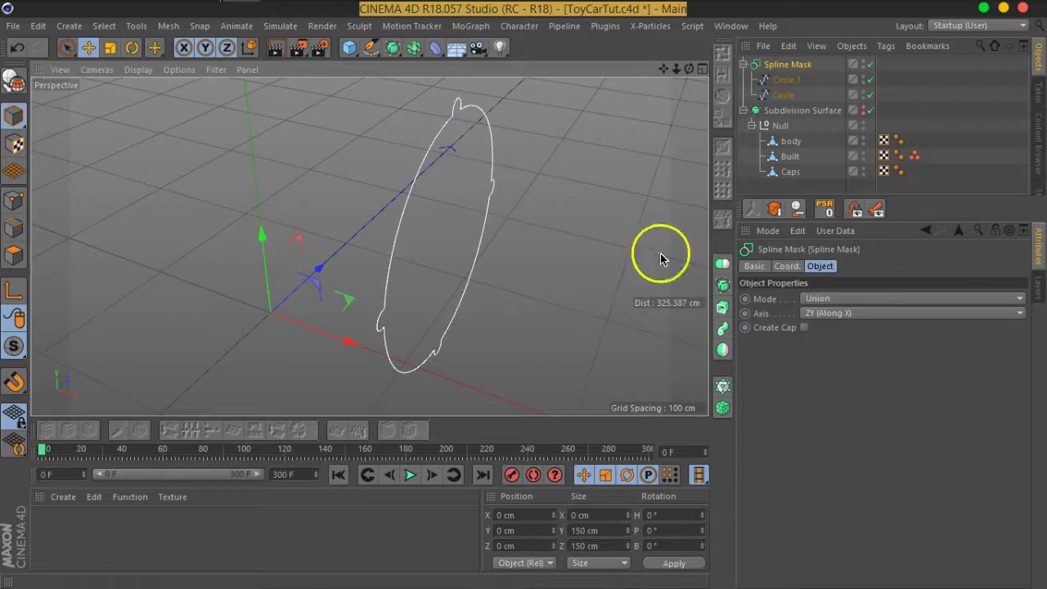
pyautogui.keyDown('alt'); pyautogui.moveTo(421, 290); pyautogui.dragTo(346, 223); pyautogui.keyUp('alt')
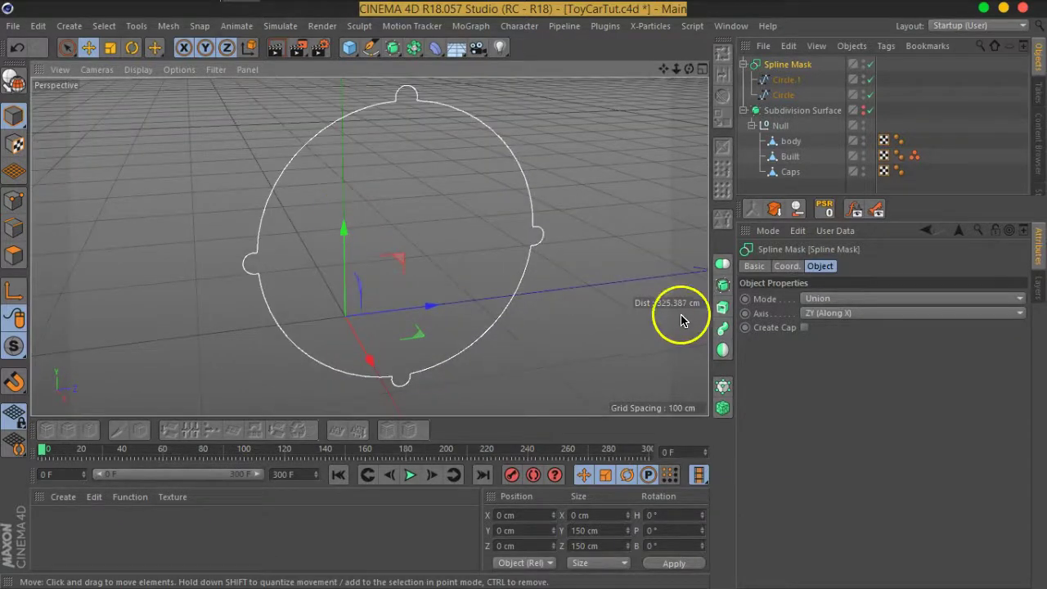
pyautogui.click(804, 327)
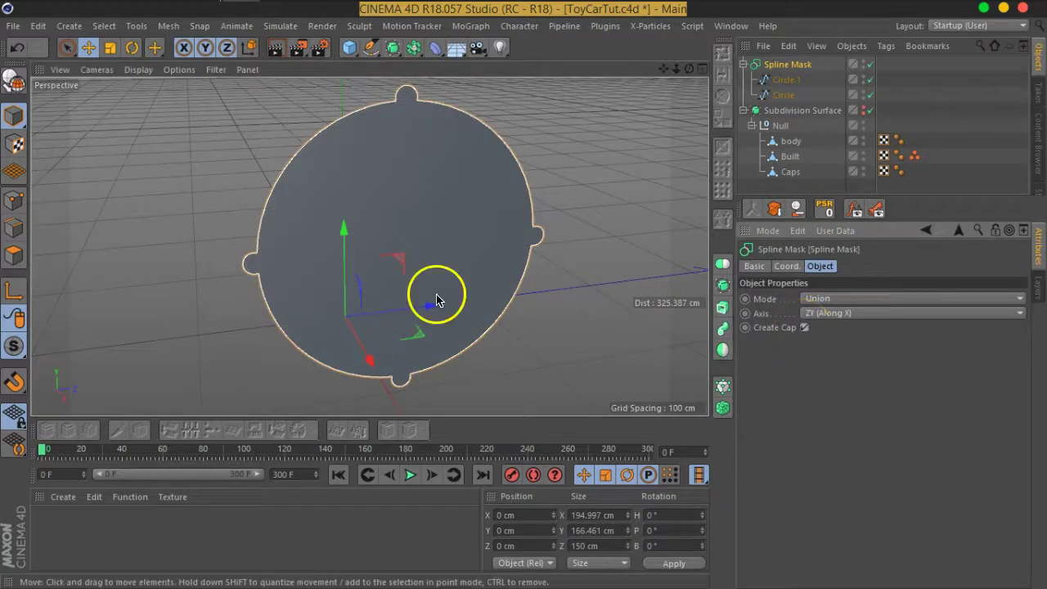
pyautogui.keyDown('alt'); pyautogui.moveTo(608, 287); pyautogui.dragTo(594, 292); pyautogui.keyUp('alt')
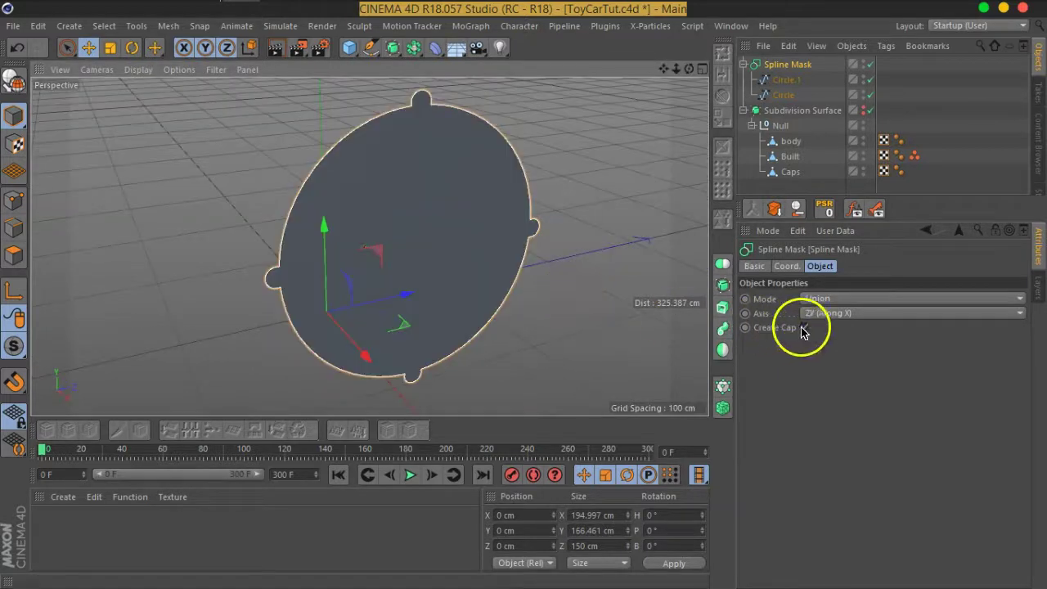
pyautogui.click(803, 327)
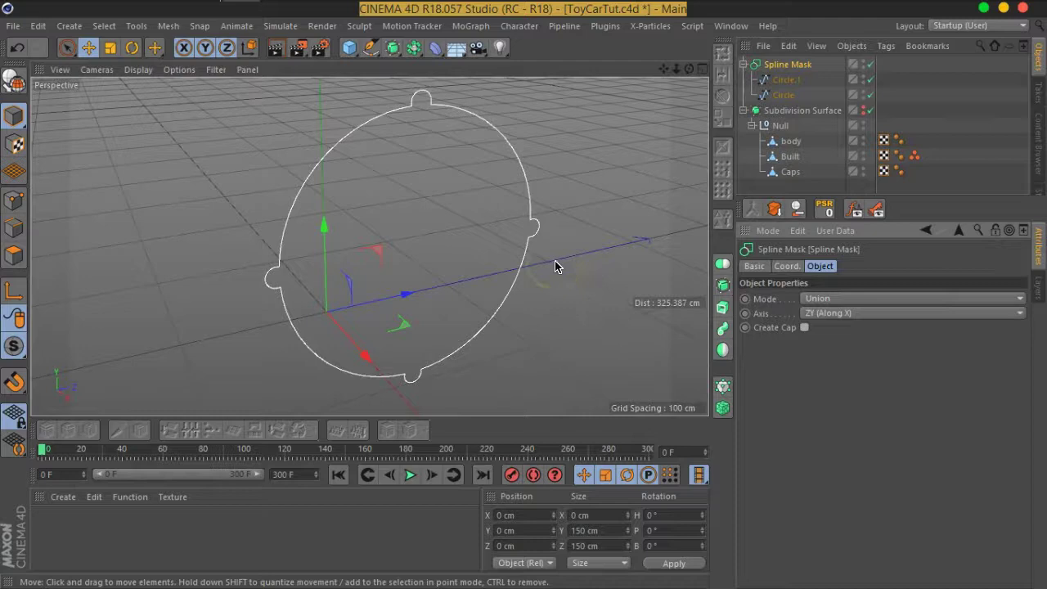
pyautogui.click(745, 109)
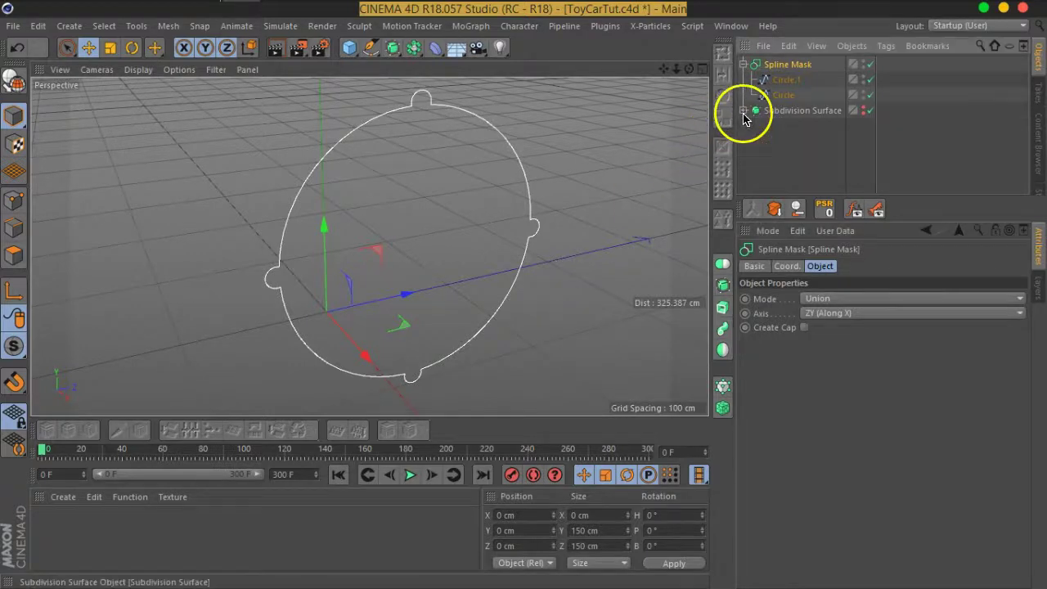
# - Bake the Spline Mask into one editable spline and centre its axis on the shape
pyautogui.press('c')
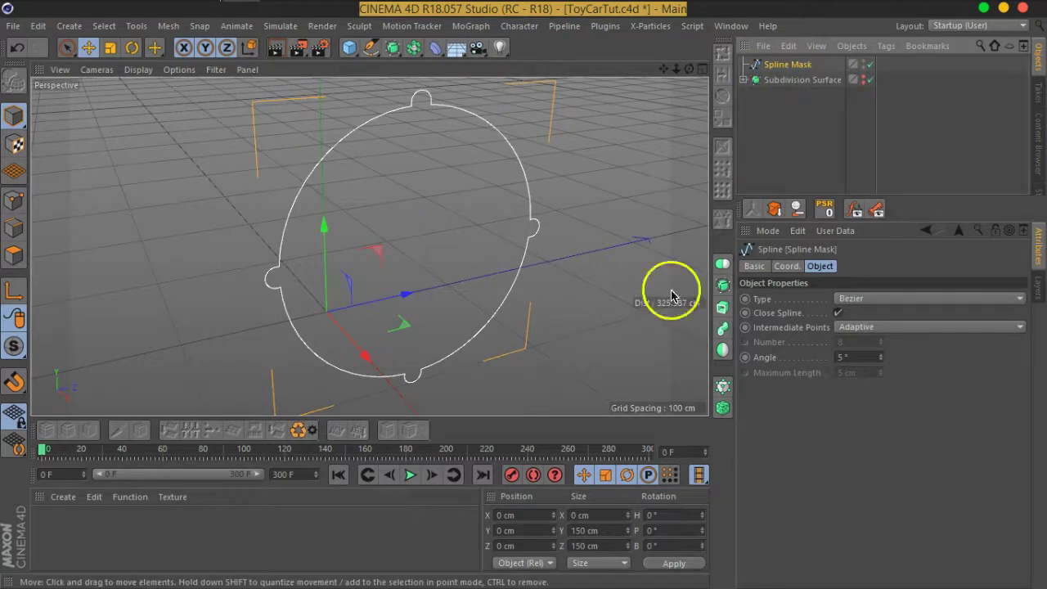
pyautogui.click(167, 25)
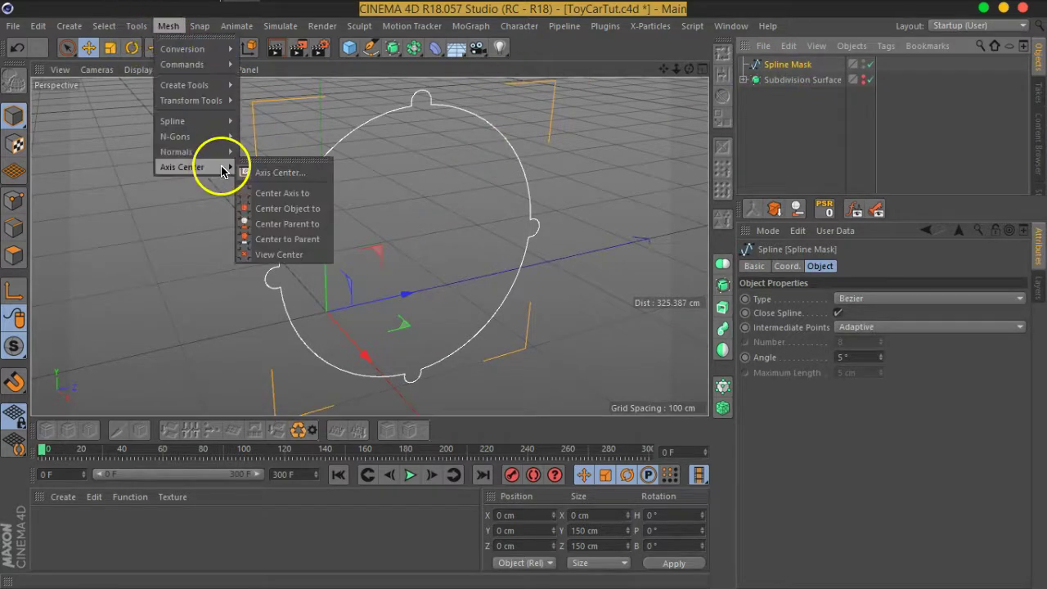
pyautogui.click(320, 191)
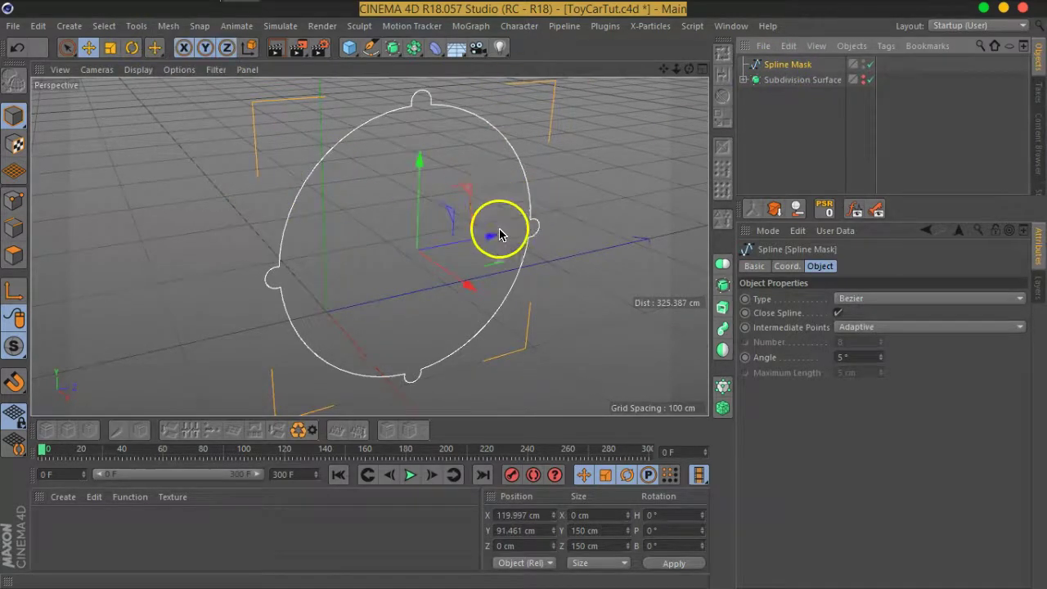
pyautogui.keyDown('alt'); pyautogui.moveTo(496, 237); pyautogui.dragTo(477, 250); pyautogui.keyUp('alt')
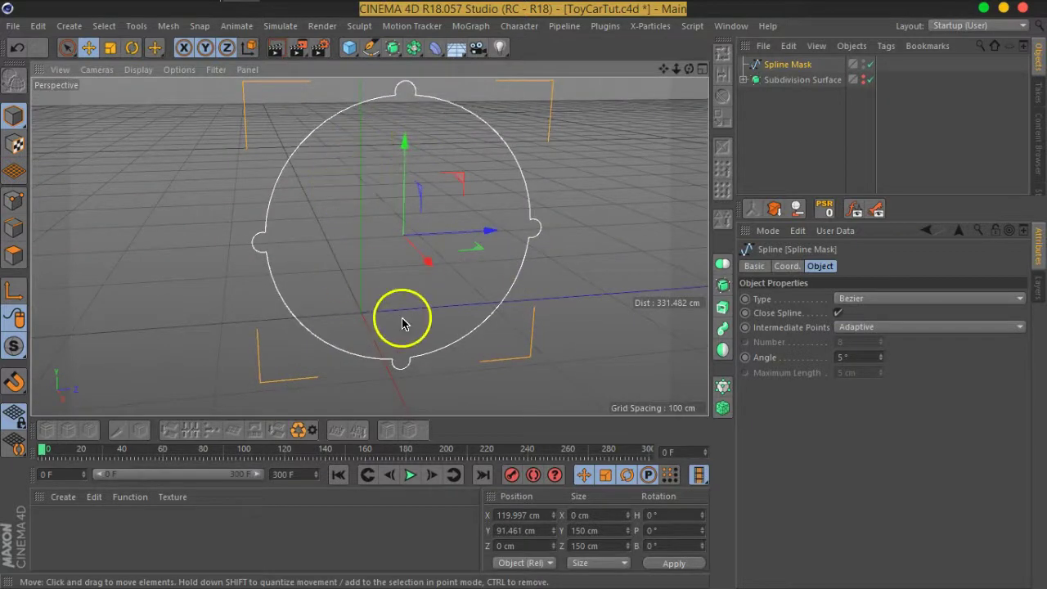
# - Add a new Circle spline standing in the ZY plane with a 10 cm radius
pyautogui.click(369, 48)
pyautogui.click(535, 97)
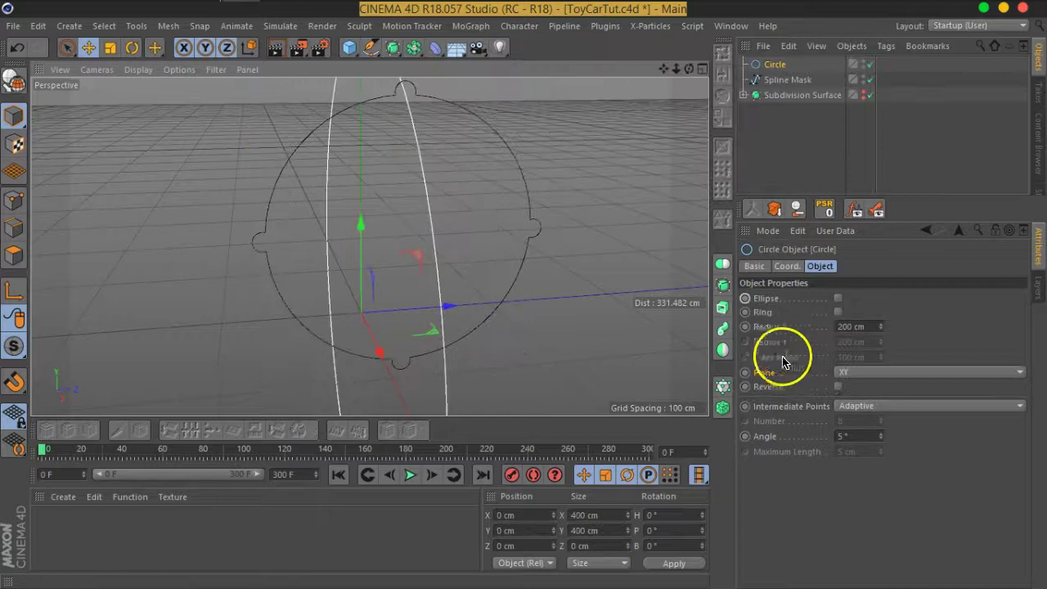
pyautogui.click(850, 373)
pyautogui.click(860, 418)
pyautogui.click(870, 374)
pyautogui.click(869, 407)
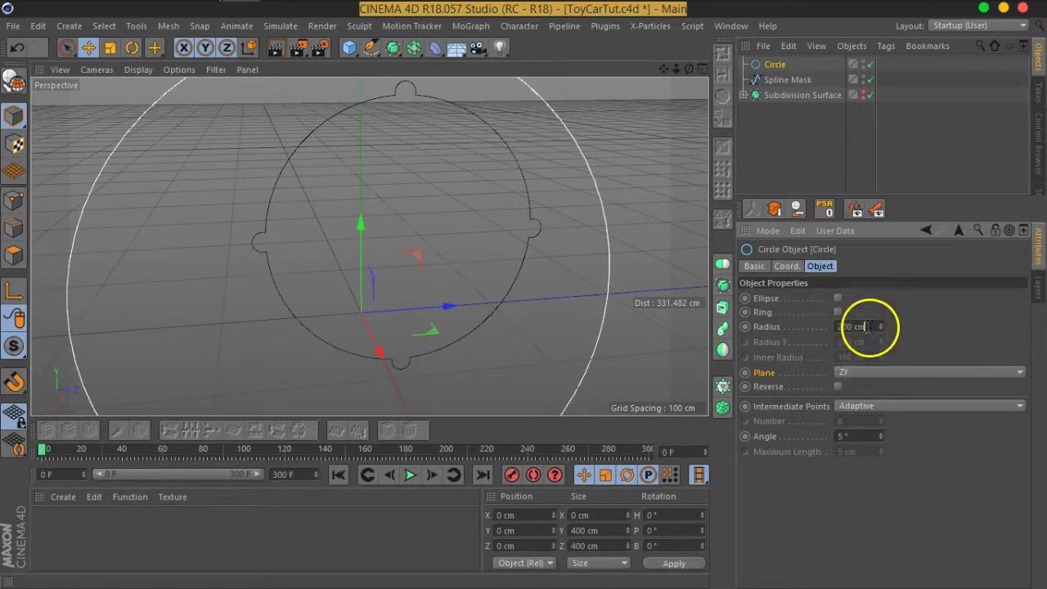
pyautogui.write('10')
pyautogui.press('Return')
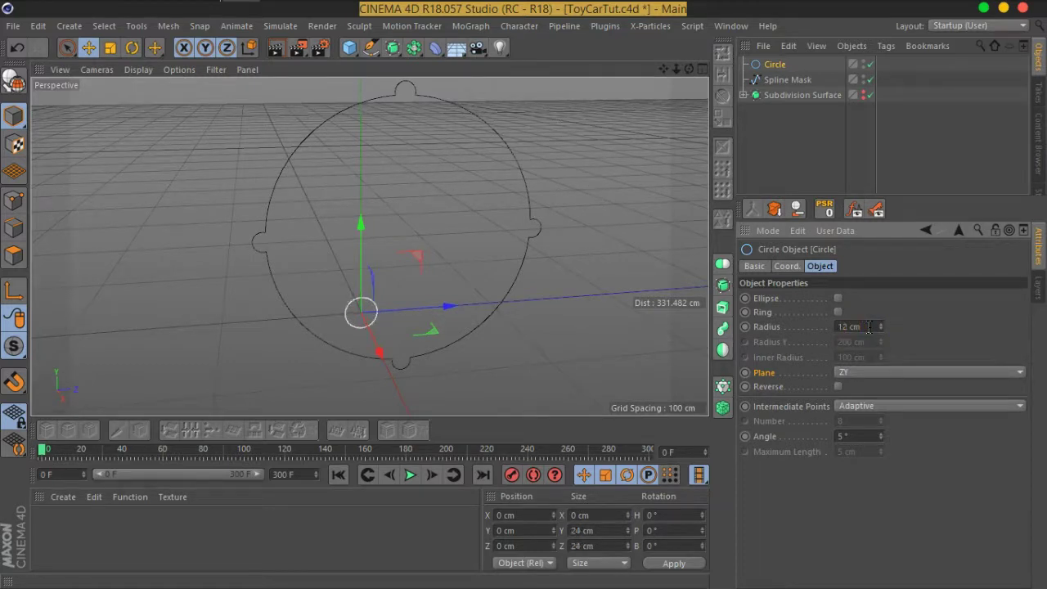
# - Move the new Circle under the Spline Mask and view it from an oblique angle
pyautogui.moveTo(775, 65)
pyautogui.mouseDown()
pyautogui.moveTo(783, 82)
pyautogui.moveTo(773, 58)
pyautogui.mouseUp()
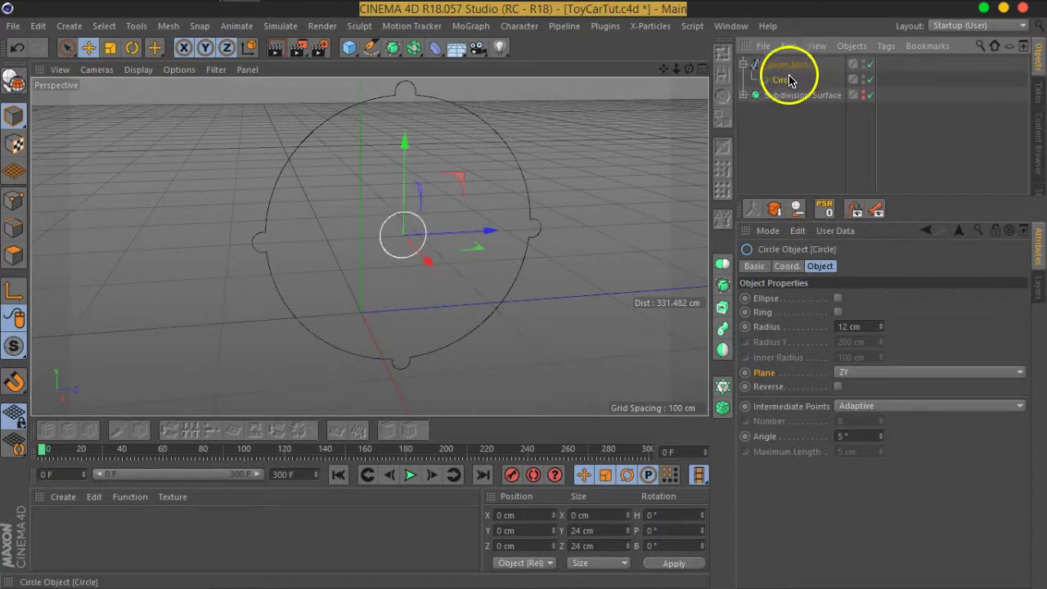
pyautogui.moveTo(460, 334)
pyautogui.keyDown('alt'); pyautogui.mouseDown()
pyautogui.moveTo(415, 280)
pyautogui.moveTo(491, 286)
pyautogui.mouseUp(); pyautogui.keyUp('alt')
pyautogui.doubleClick(859, 328)
pyautogui.write('10')
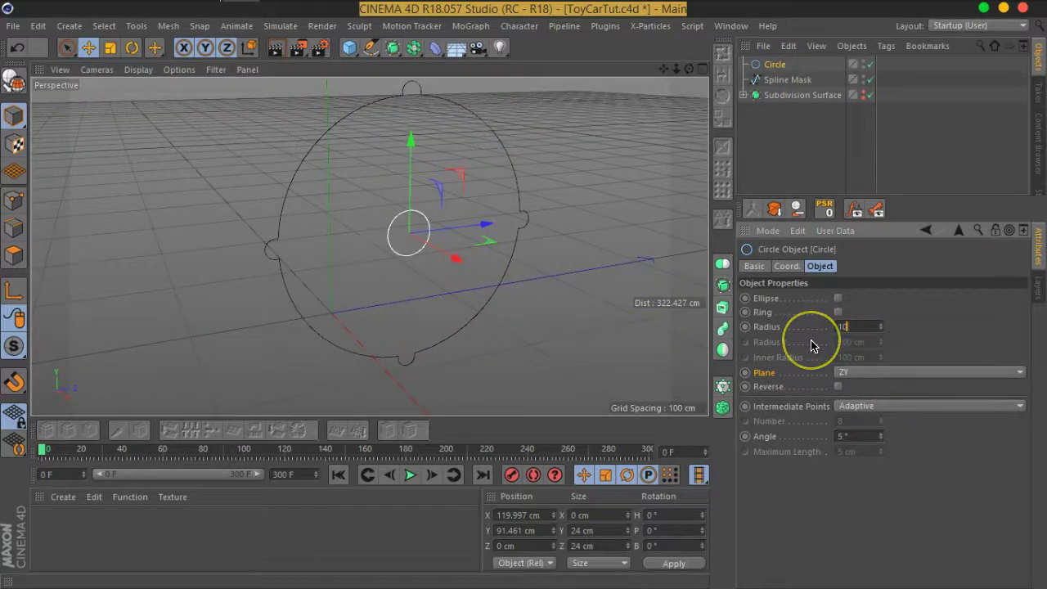
pyautogui.moveTo(573, 275)
pyautogui.keyDown('alt'); pyautogui.mouseDown()
pyautogui.moveTo(461, 247)
pyautogui.moveTo(498, 243)
pyautogui.moveTo(463, 136)
pyautogui.mouseUp(); pyautogui.keyUp('alt')
pyautogui.moveTo(362, 322)
pyautogui.keyDown('alt'); pyautogui.mouseDown()
pyautogui.moveTo(404, 250)
pyautogui.moveTo(425, 292)
pyautogui.moveTo(410, 287)
pyautogui.mouseUp(); pyautogui.keyUp('alt')
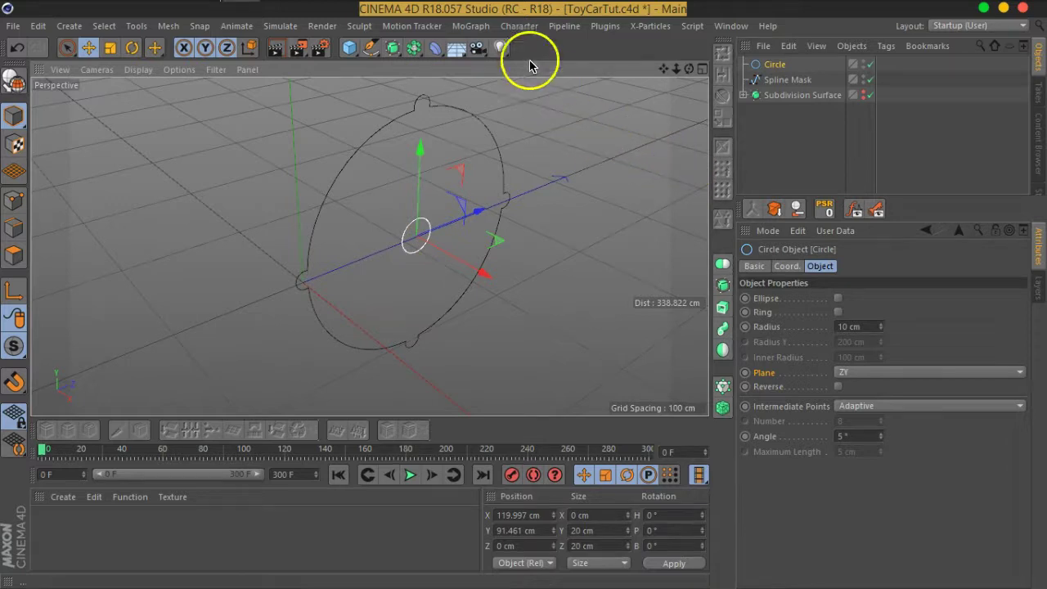
pyautogui.click(473, 25)
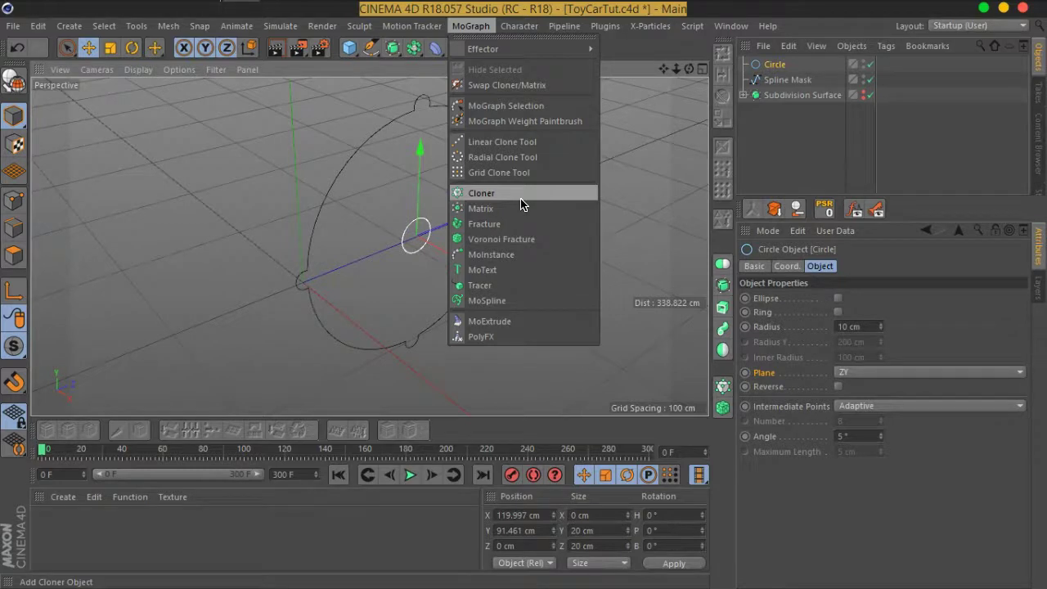
# - Add a MoGraph Cloner and put the Circle inside it as its source
pyautogui.moveTo(521, 205); pyautogui.dragTo(834, 70)
pyautogui.click(774, 72)
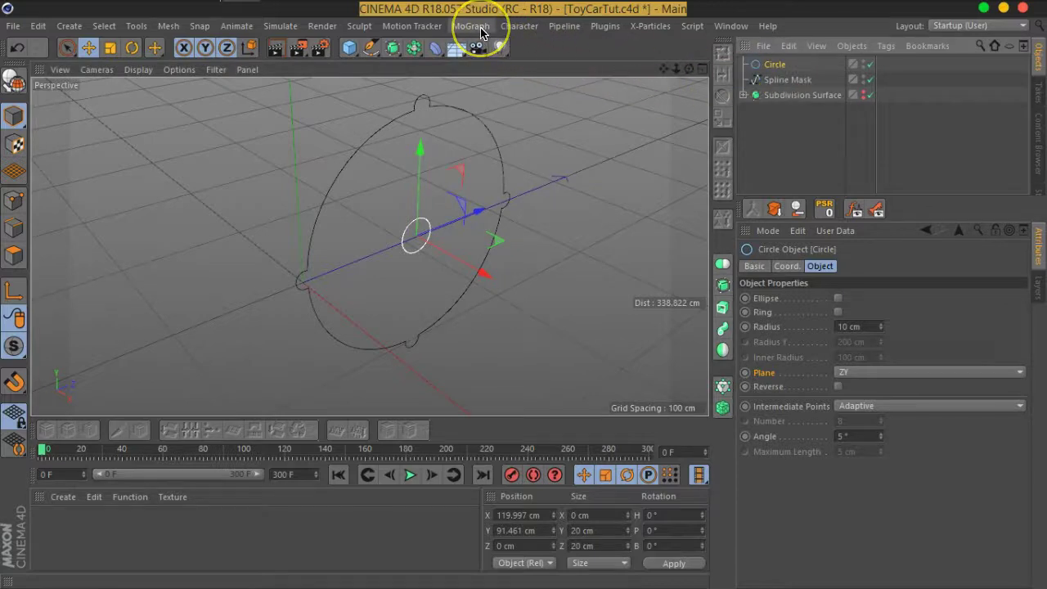
pyautogui.click(471, 26)
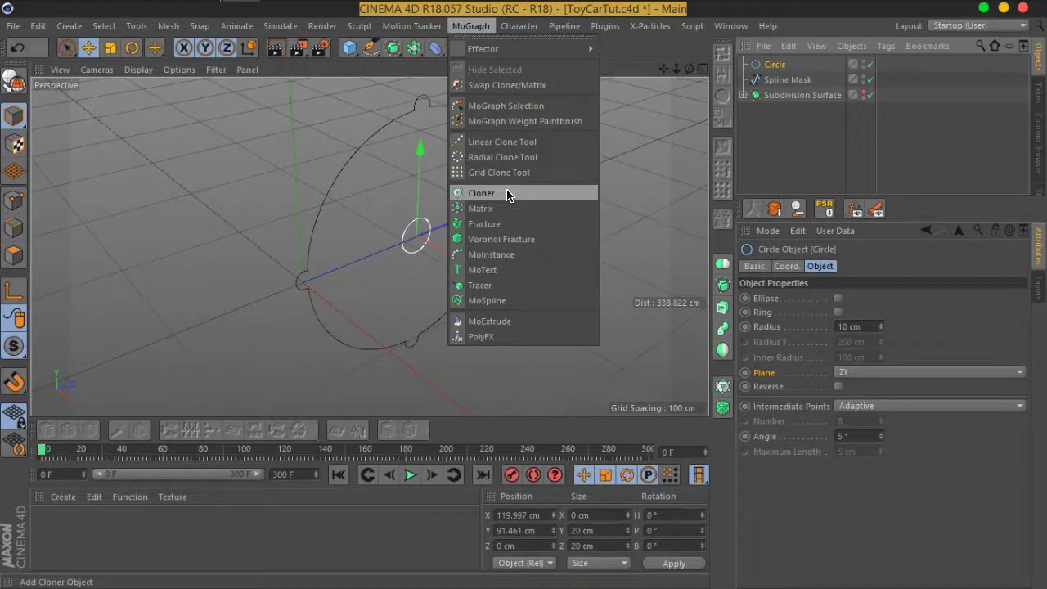
pyautogui.click(507, 195)
pyautogui.moveTo(776, 79); pyautogui.dragTo(786, 76)
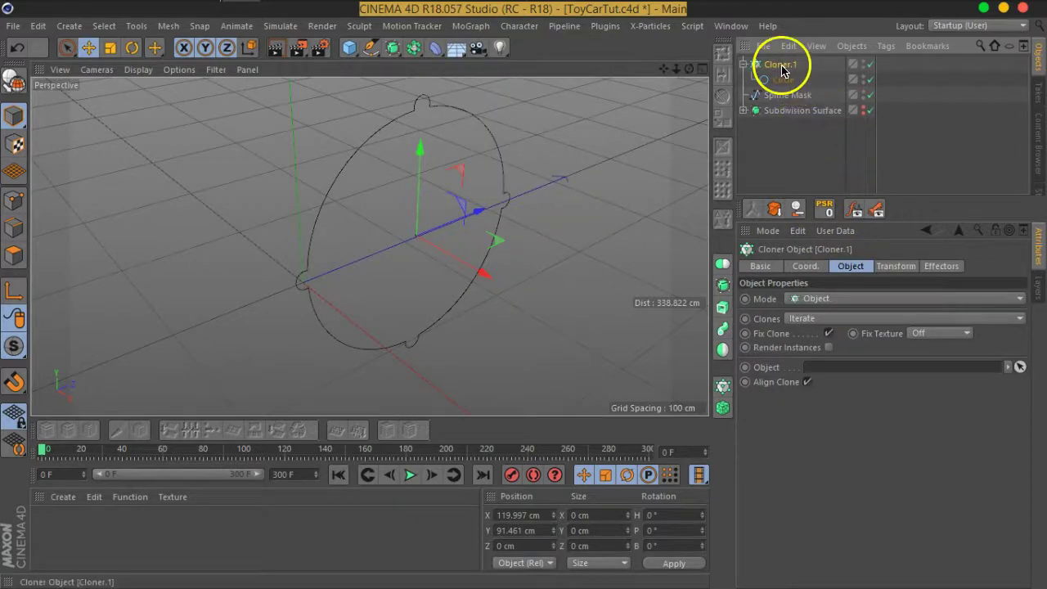
# - Set the cloner to Radial mode laid on the ZY plane
pyautogui.click(810, 299)
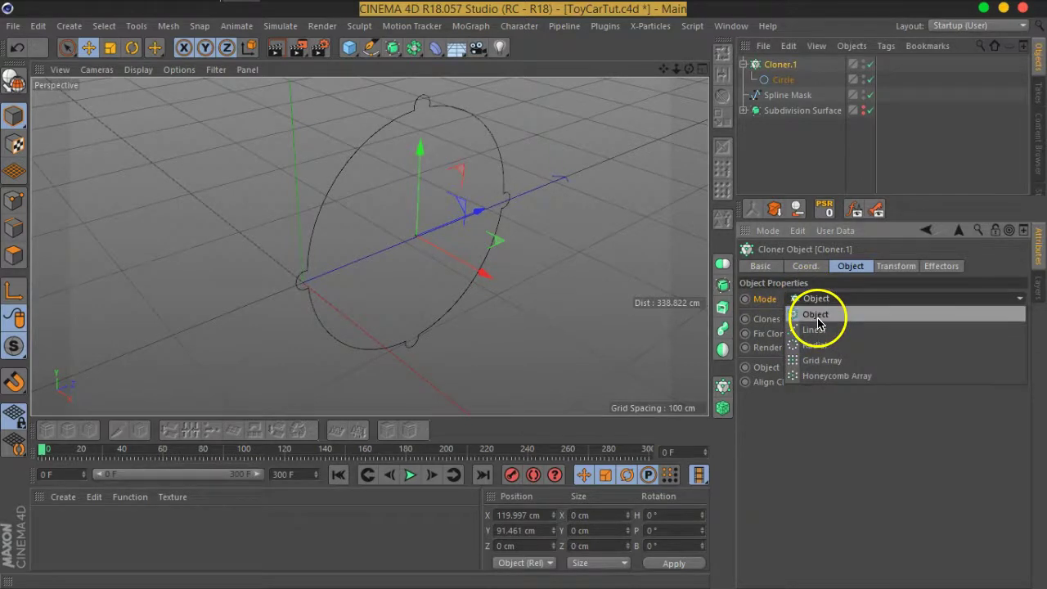
pyautogui.click(818, 348)
pyautogui.moveTo(280, 171)
pyautogui.keyDown('alt'); pyautogui.mouseDown()
pyautogui.moveTo(435, 236)
pyautogui.moveTo(295, 204)
pyautogui.moveTo(458, 225)
pyautogui.moveTo(486, 175)
pyautogui.mouseUp(); pyautogui.keyUp('alt')
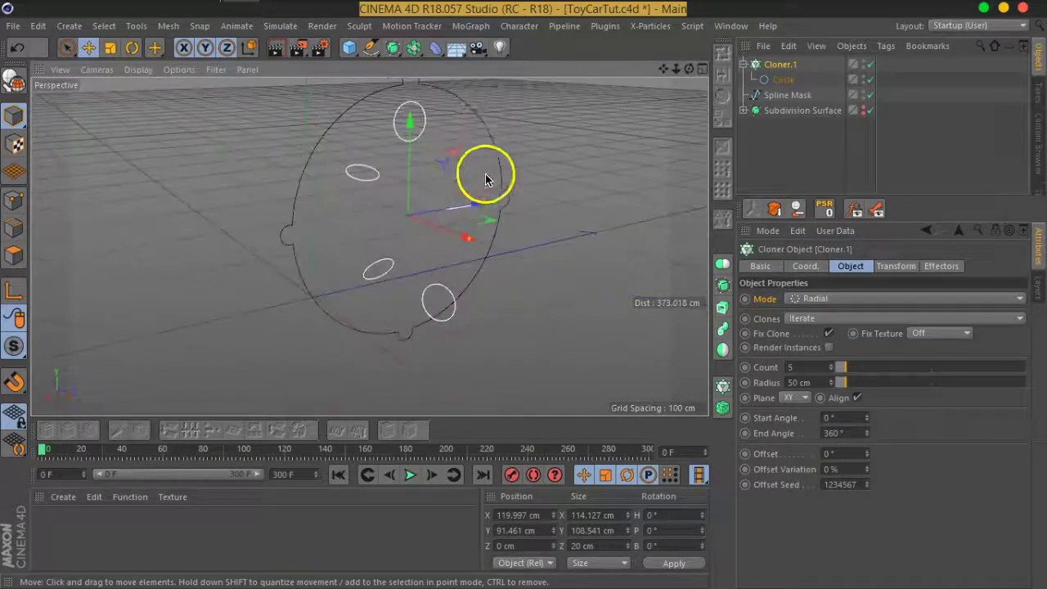
pyautogui.moveTo(561, 253)
pyautogui.keyDown('alt'); pyautogui.mouseDown()
pyautogui.moveTo(469, 218)
pyautogui.moveTo(515, 238)
pyautogui.mouseUp(); pyautogui.keyUp('alt')
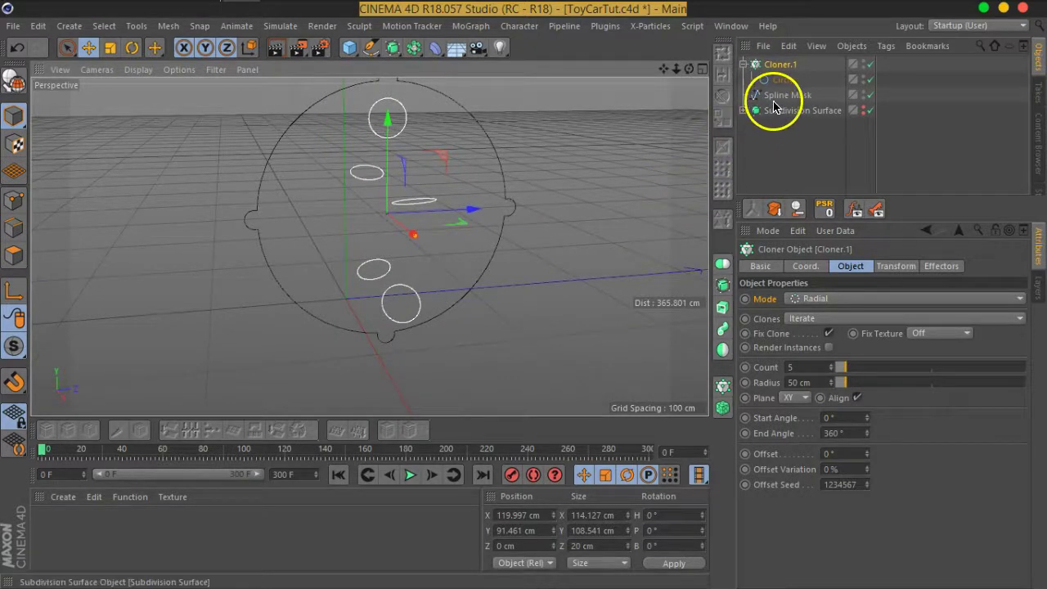
pyautogui.keyDown('alt'); pyautogui.moveTo(467, 285); pyautogui.dragTo(490, 300); pyautogui.keyUp('alt')
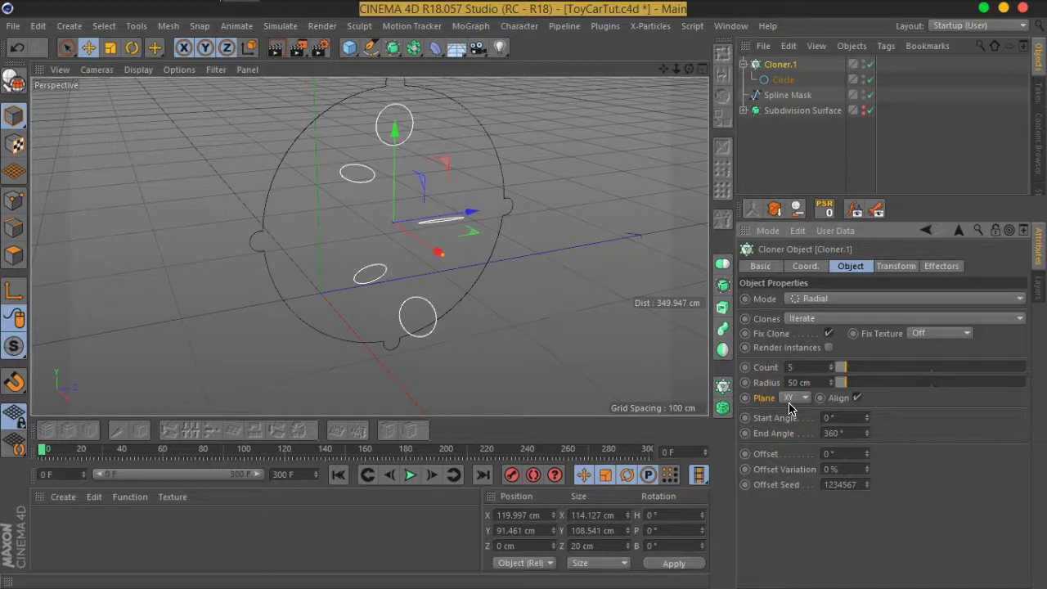
pyautogui.click(803, 401)
pyautogui.click(790, 423)
pyautogui.moveTo(542, 376)
pyautogui.keyDown('alt'); pyautogui.mouseDown()
pyautogui.moveTo(374, 302)
pyautogui.moveTo(612, 320)
pyautogui.moveTo(563, 344)
pyautogui.moveTo(527, 262)
pyautogui.moveTo(518, 276)
pyautogui.moveTo(528, 273)
pyautogui.mouseUp(); pyautogui.keyUp('alt')
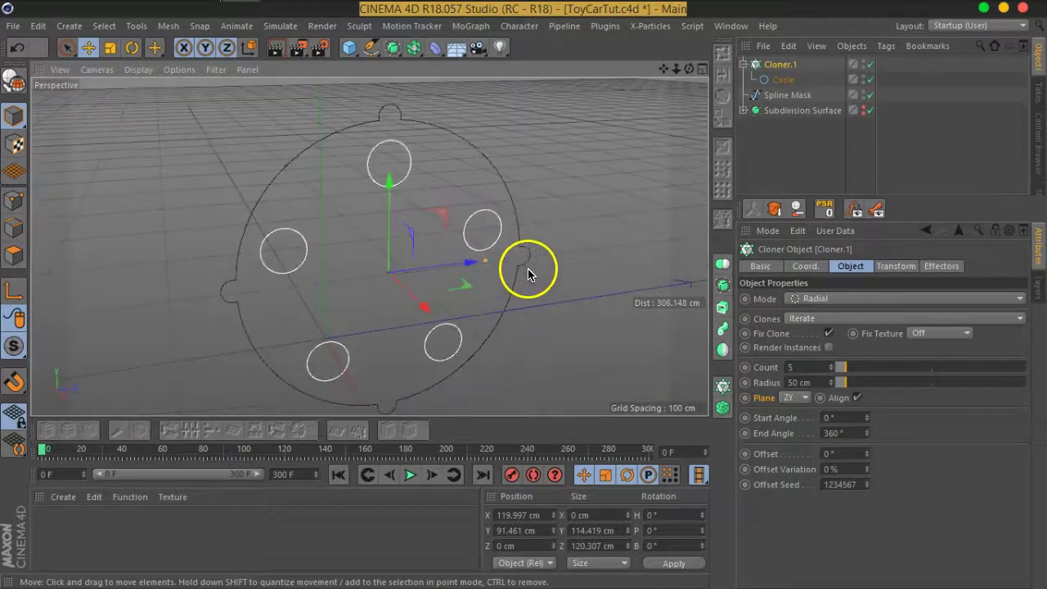
pyautogui.scroll(-2, 444, 281)
pyautogui.scroll(-1, 475, 299)
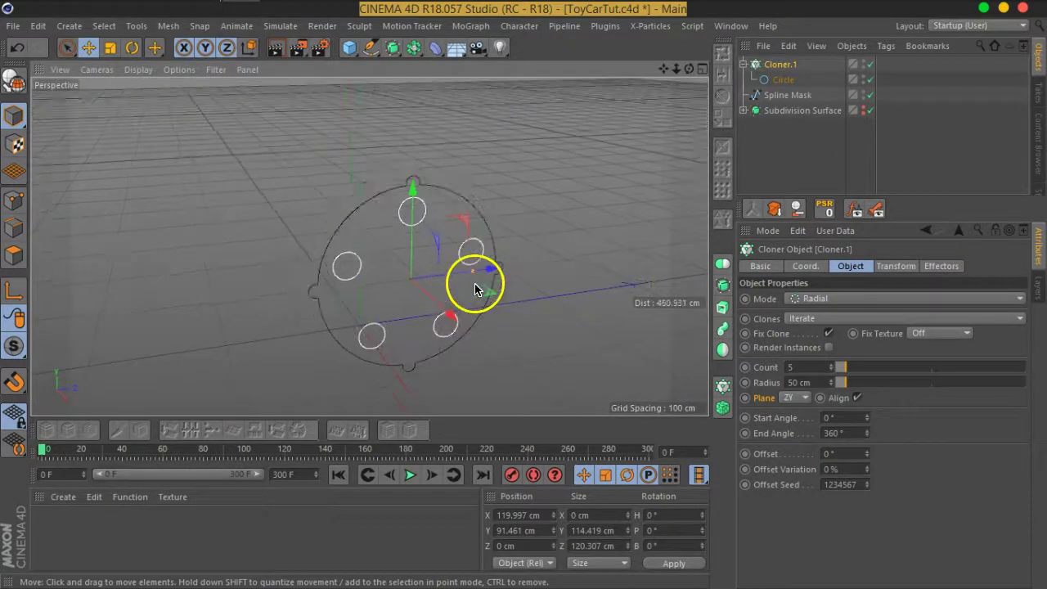
pyautogui.scroll(1, 479, 311)
pyautogui.scroll(1, 440, 299)
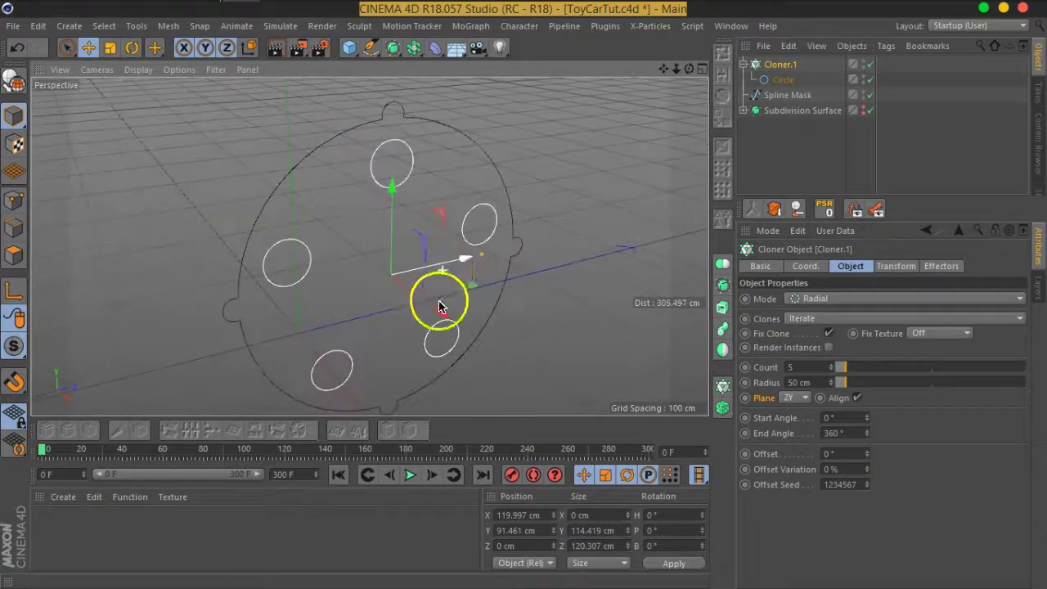
pyautogui.scroll(1, 462, 309)
pyautogui.keyDown('alt'); pyautogui.moveTo(462, 309); pyautogui.dragTo(518, 276); pyautogui.keyUp('alt')
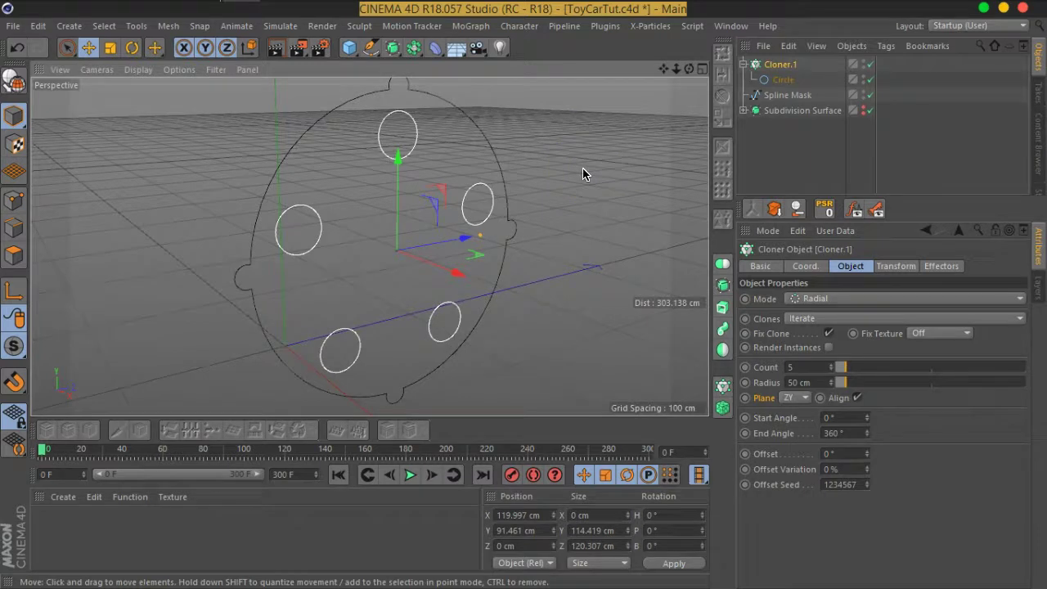
# - Raise the cloner radius to 53 cm for a ring of 13 circles
pyautogui.click(821, 383)
pyautogui.scroll(1, 821, 383)
pyautogui.scroll(1, 821, 383)
pyautogui.scroll(1, 821, 383)
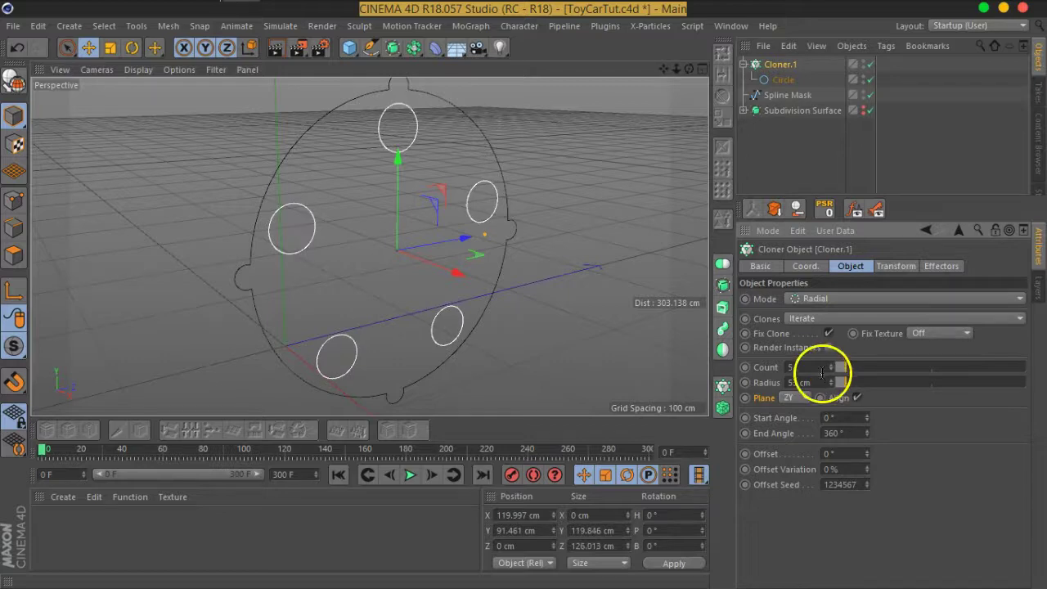
pyautogui.scroll(1, 819, 368)
pyautogui.scroll(1, 819, 368)
pyautogui.scroll(2, 819, 368)
pyautogui.scroll(2, 819, 368)
pyautogui.scroll(1, 819, 369)
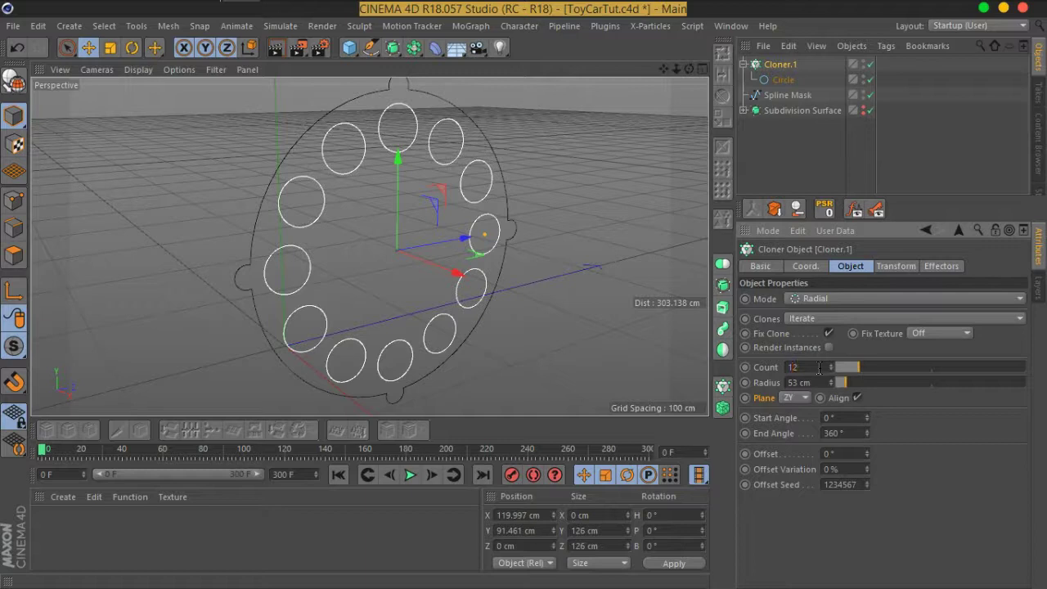
pyautogui.scroll(1, 819, 368)
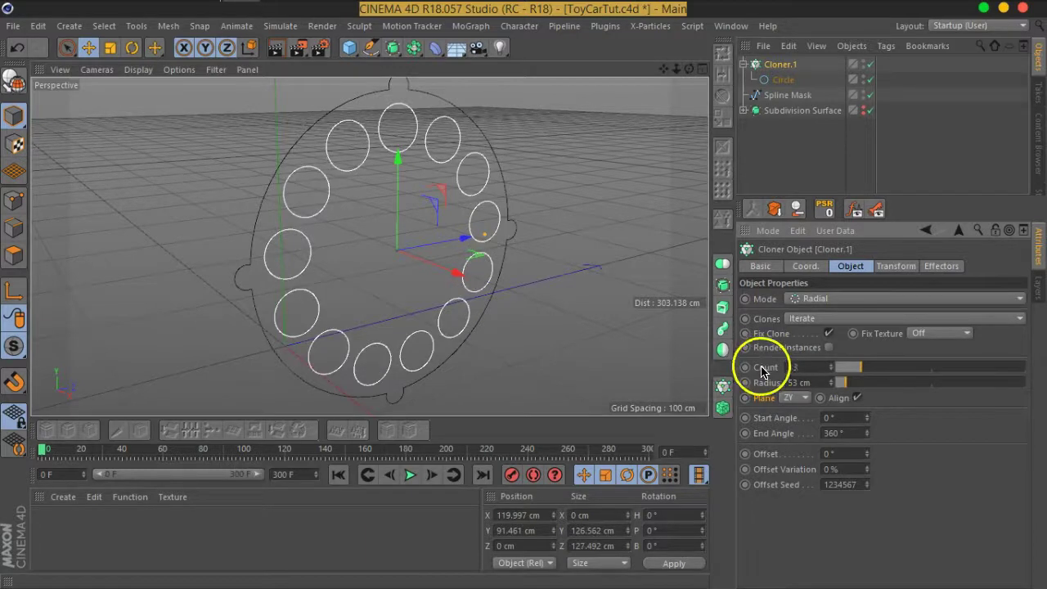
pyautogui.scroll(1, 803, 366)
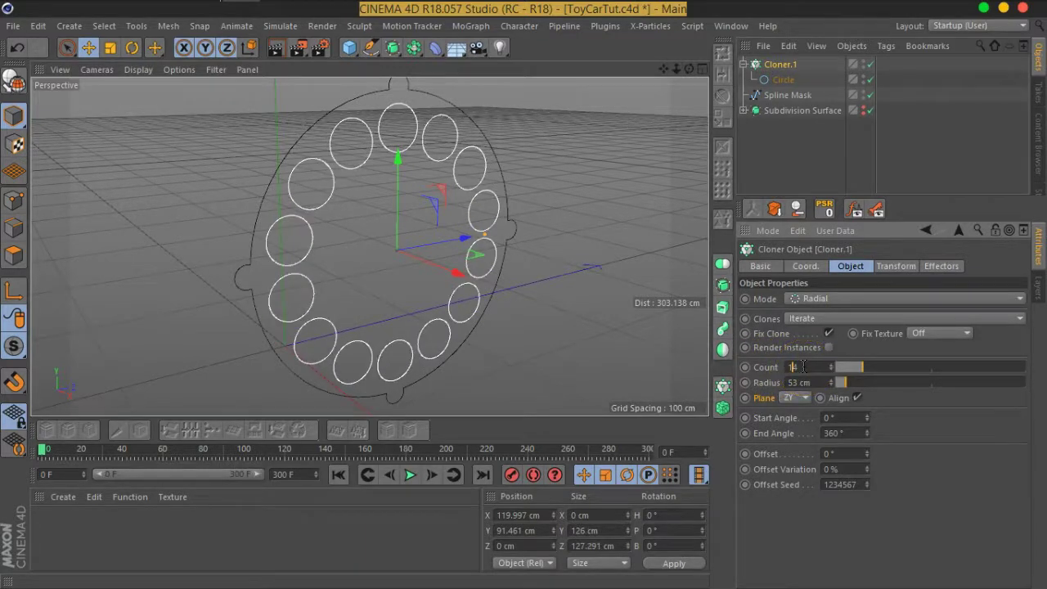
pyautogui.scroll(-1, 803, 367)
pyautogui.moveTo(580, 271)
pyautogui.keyDown('alt'); pyautogui.mouseDown()
pyautogui.moveTo(420, 226)
pyautogui.moveTo(578, 237)
pyautogui.moveTo(596, 264)
pyautogui.moveTo(636, 264)
pyautogui.mouseUp(); pyautogui.keyUp('alt')
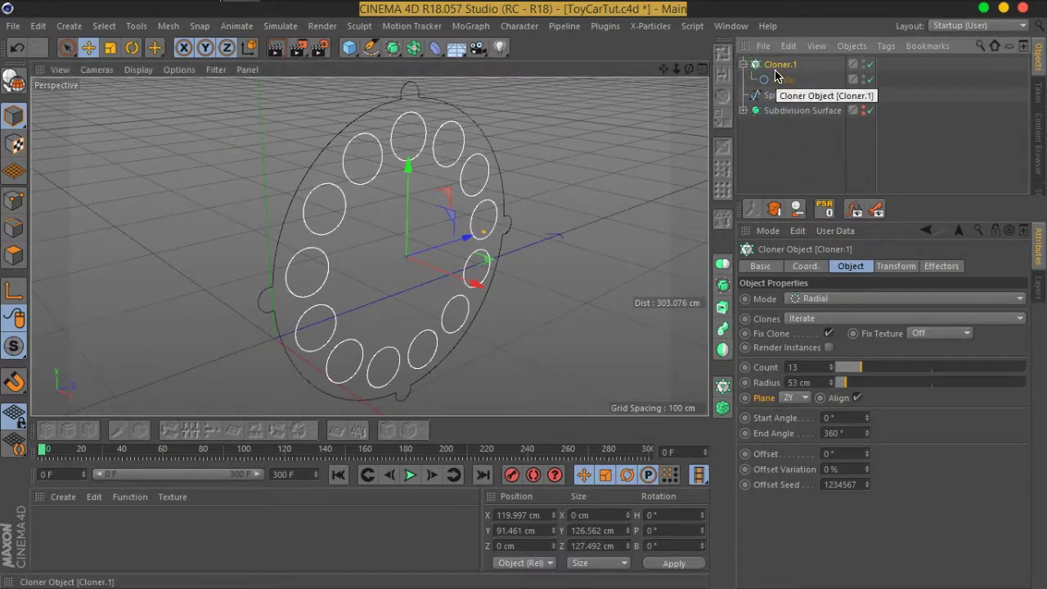
# - Make the cloner editable and select its 13 circles, Circle 0 through Circle 12
pyautogui.press('c')
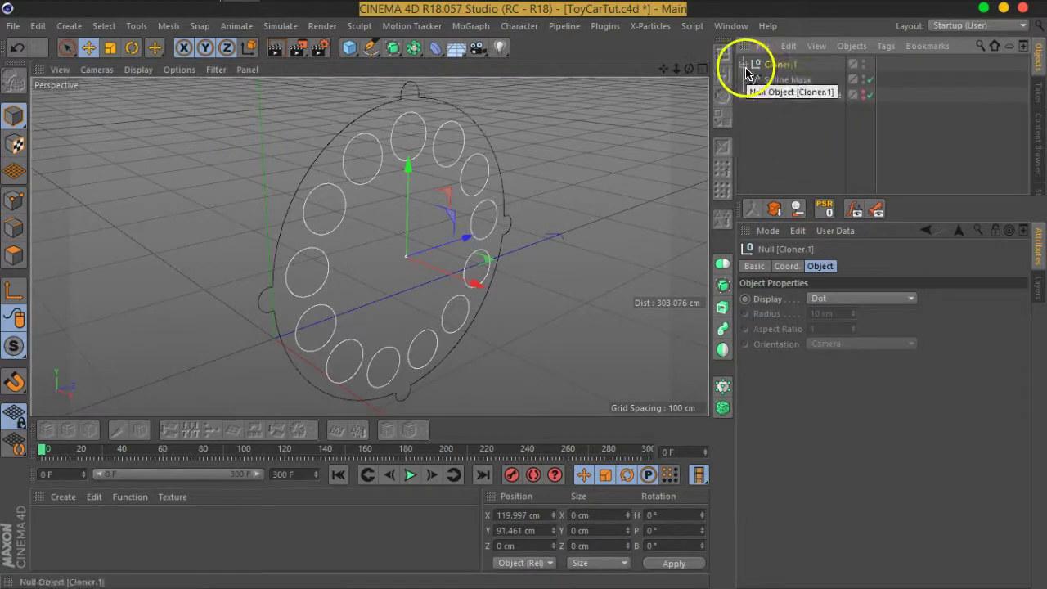
pyautogui.click(743, 64)
pyautogui.click(786, 82)
pyautogui.scroll(-2, 786, 88)
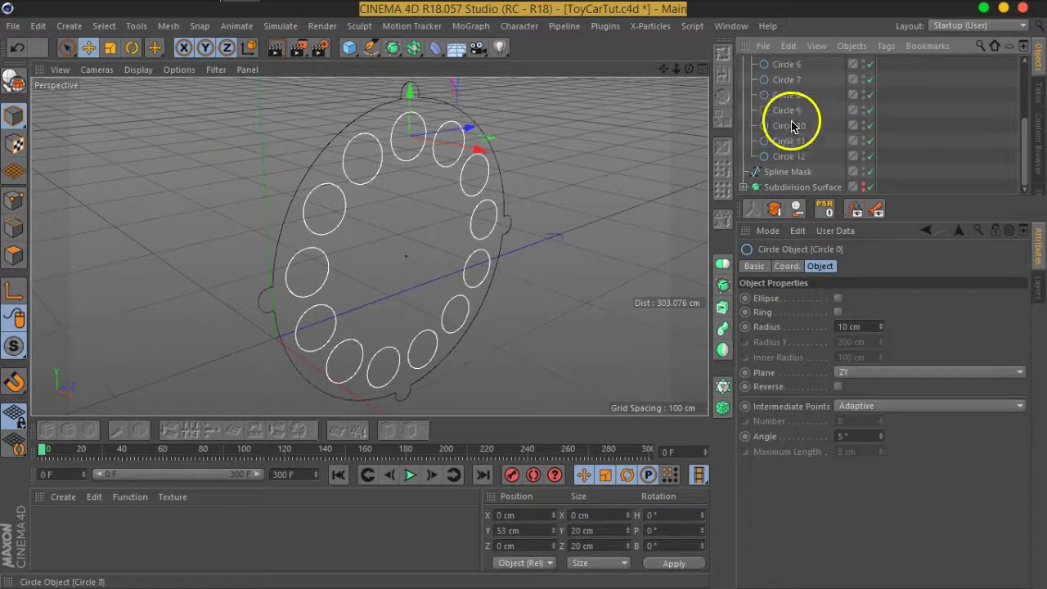
pyautogui.keyDown('shift'); pyautogui.click(816, 157); pyautogui.keyUp('shift')
pyautogui.scroll(2, 815, 127)
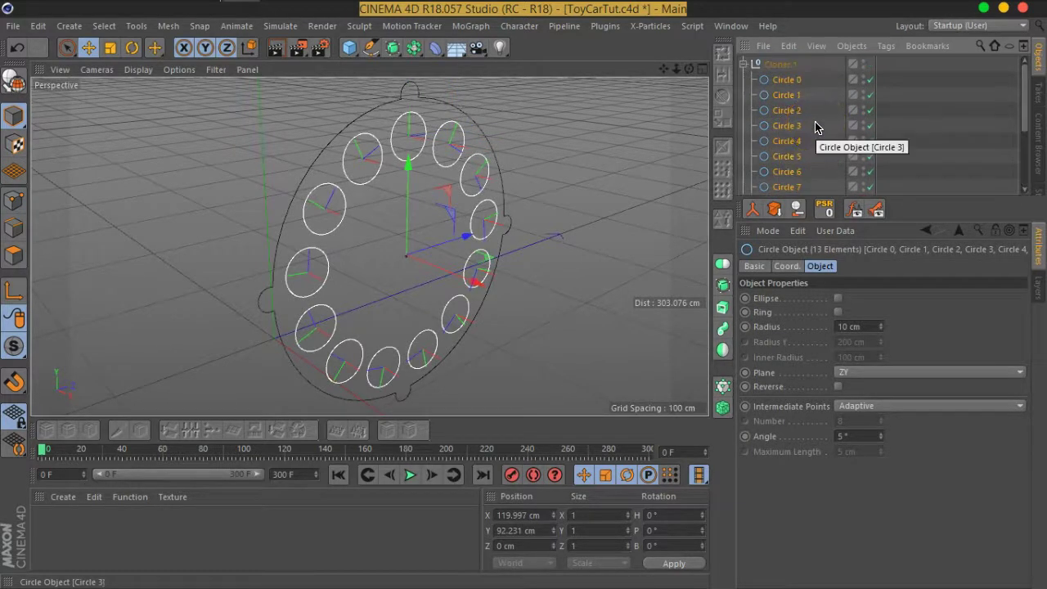
pyautogui.scroll(-4, 810, 123)
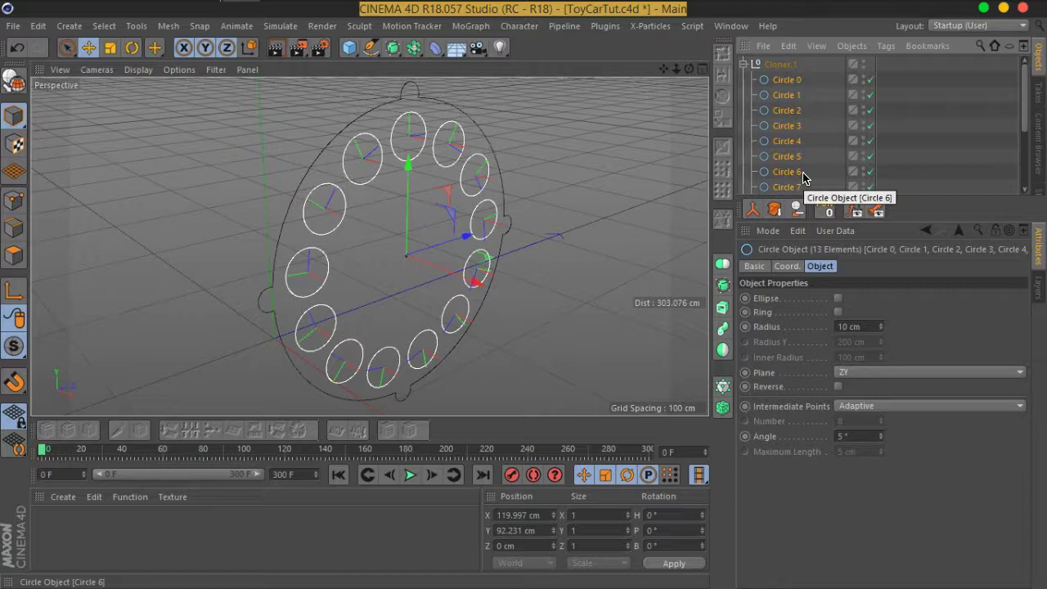
pyautogui.click(823, 152)
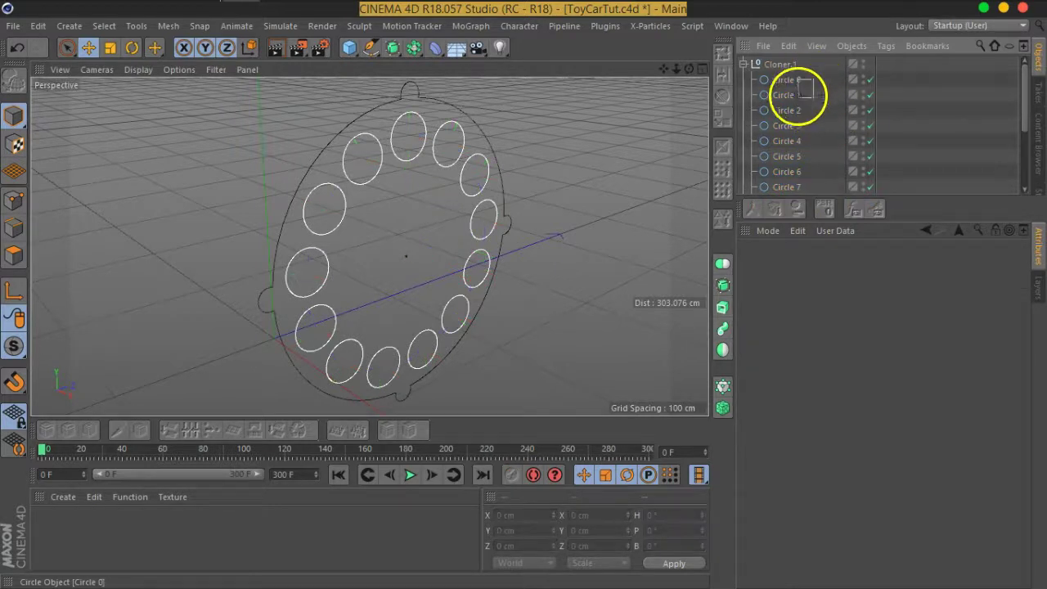
pyautogui.moveTo(800, 92)
pyautogui.mouseDown()
pyautogui.moveTo(785, 200)
pyautogui.moveTo(814, 146)
pyautogui.mouseUp()
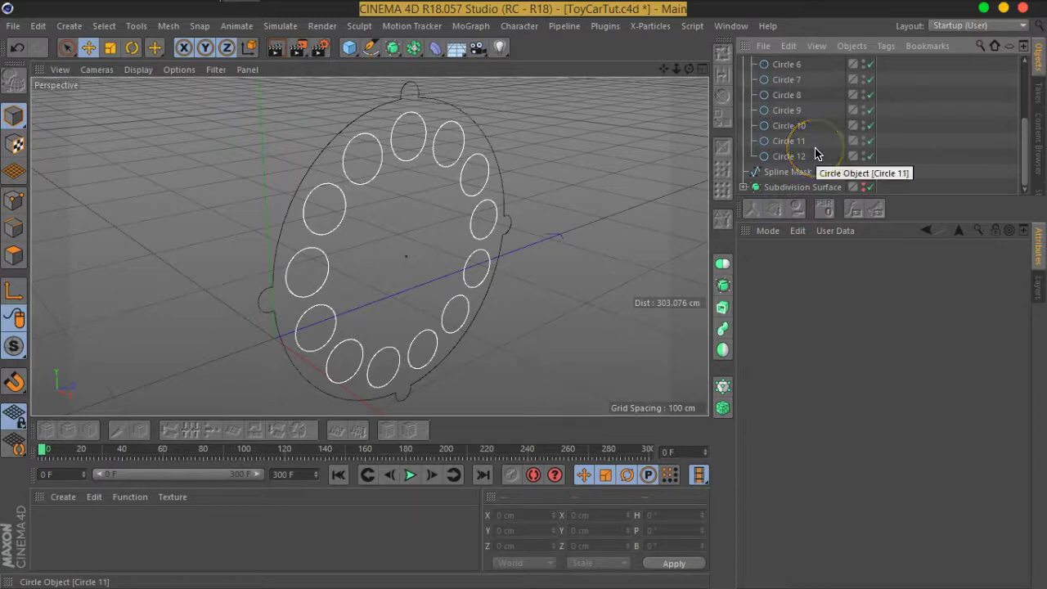
pyautogui.click(798, 164)
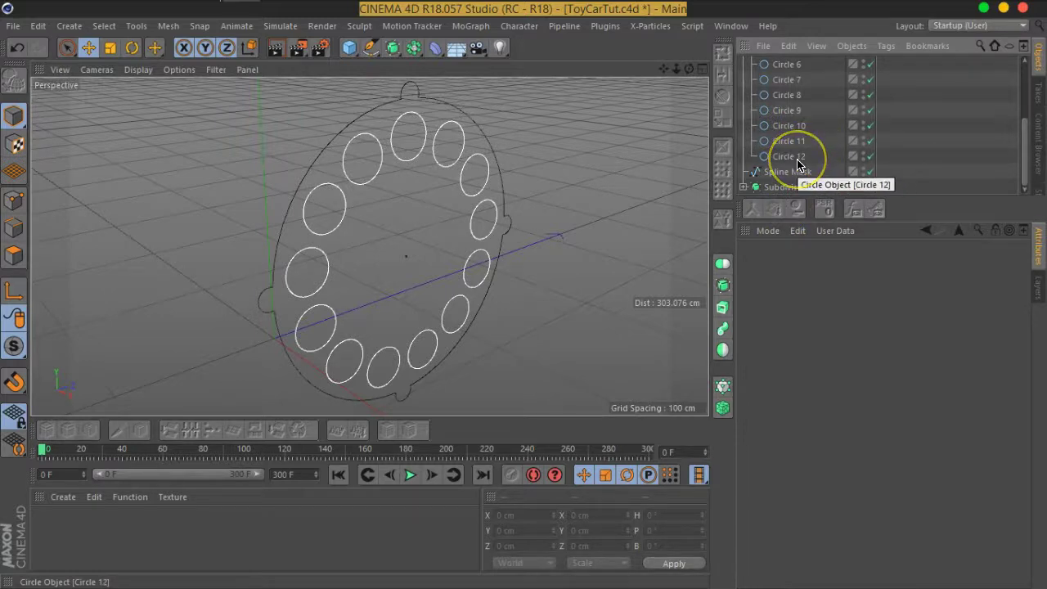
pyautogui.scroll(5, 823, 131)
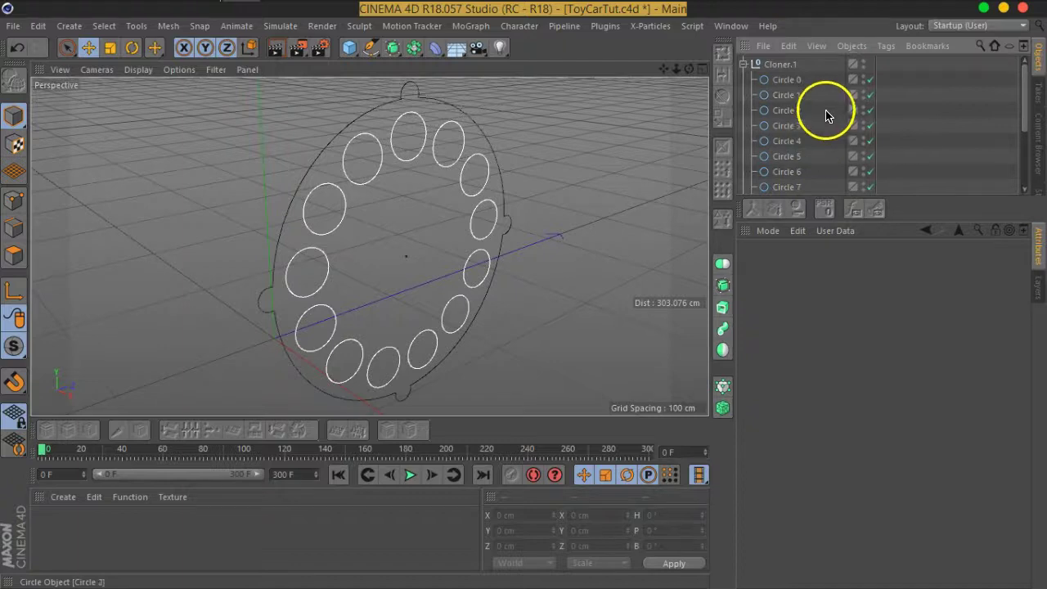
pyautogui.keyDown('shift'); pyautogui.click(781, 65); pyautogui.keyUp('shift')
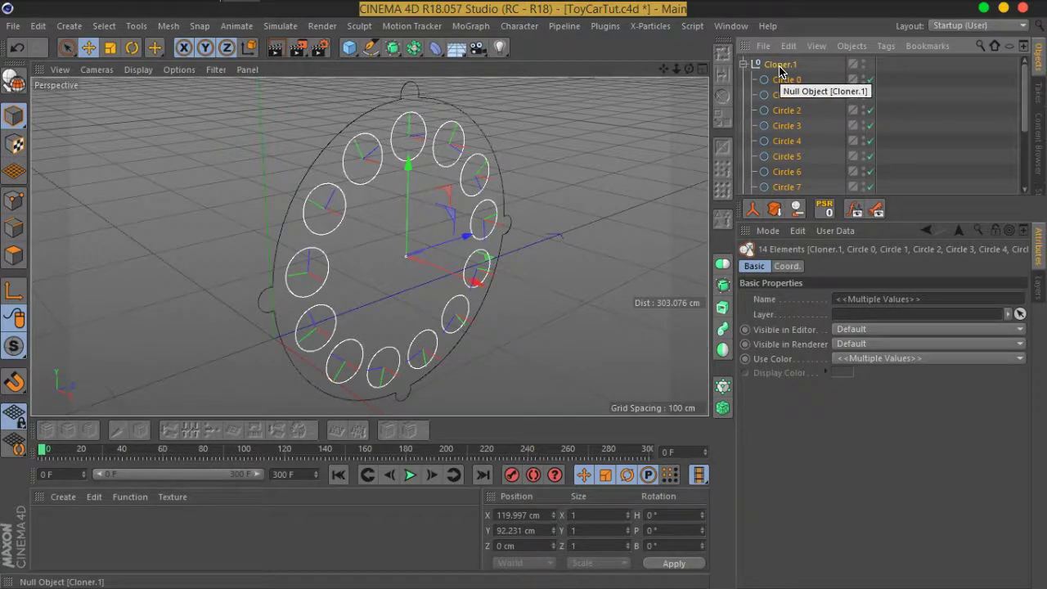
pyautogui.keyDown('ctrl'); pyautogui.click(780, 66); pyautogui.keyUp('ctrl')
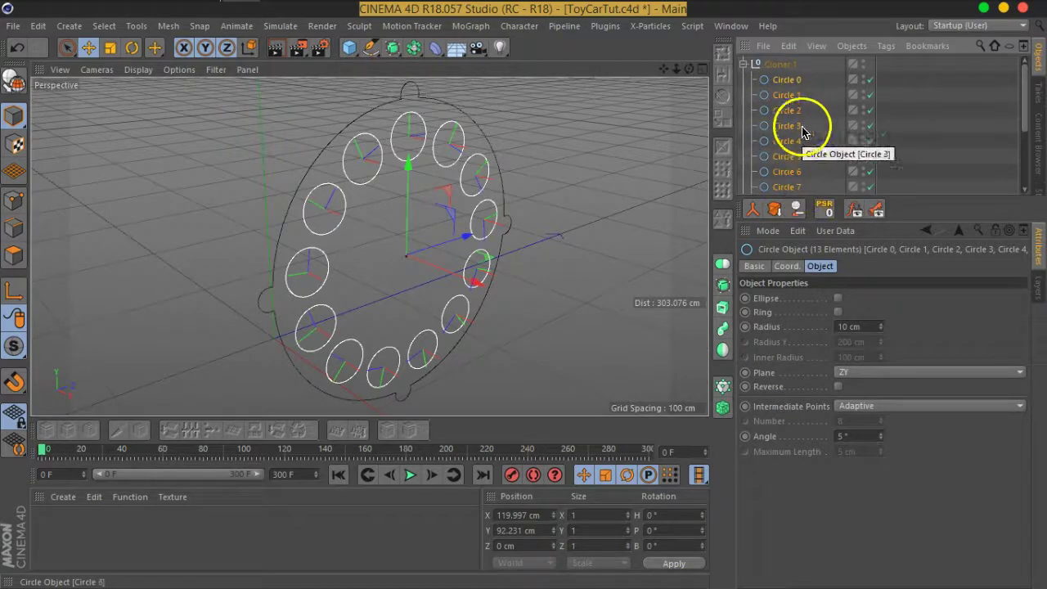
# - Merge the 13 circles with Connect Objects + Delete and center the spline's axis
pyautogui.moveTo(788, 105); pyautogui.dragTo(790, 133, button='right')
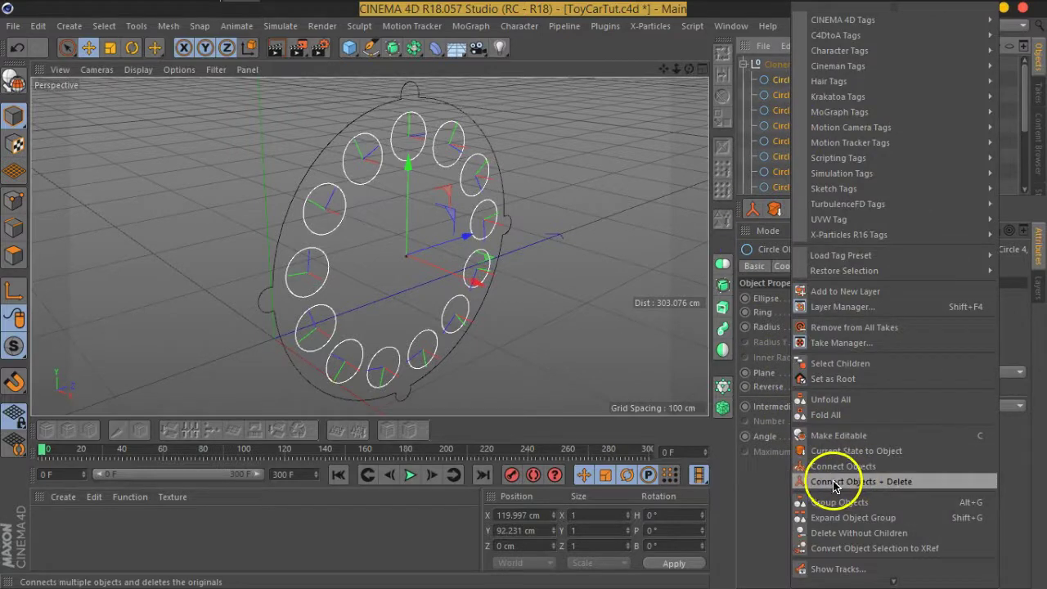
pyautogui.click(890, 483)
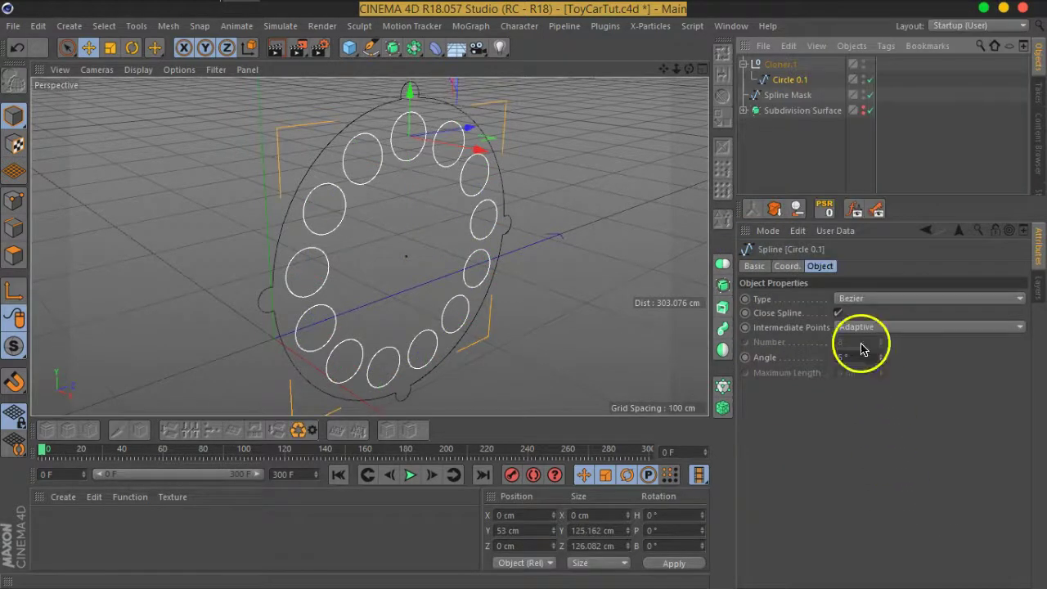
pyautogui.moveTo(388, 237)
pyautogui.keyDown('alt'); pyautogui.mouseDown()
pyautogui.moveTo(245, 188)
pyautogui.moveTo(388, 232)
pyautogui.mouseUp(); pyautogui.keyUp('alt')
pyautogui.click(169, 31)
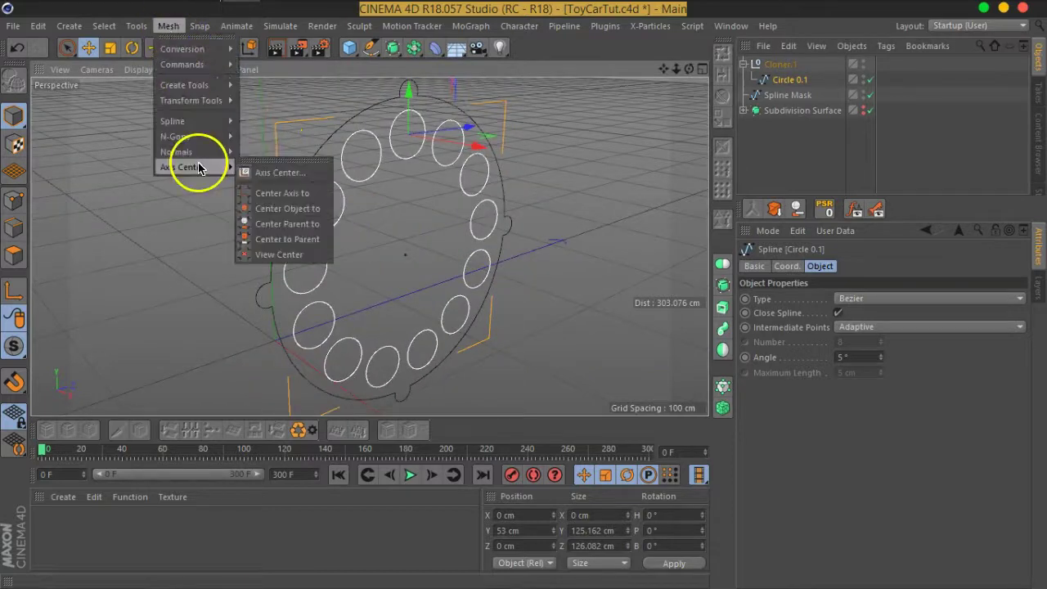
pyautogui.click(267, 194)
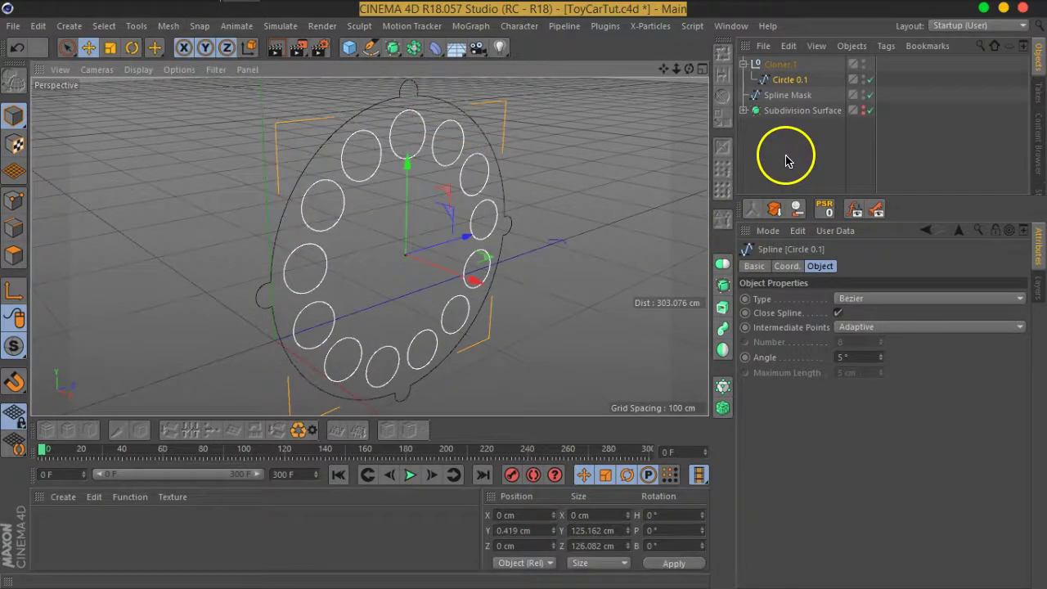
# - Move Circle 0.1 out of Cloner.1 and delete the empty Cloner.1 null
pyautogui.click(781, 65)
pyautogui.moveTo(784, 87); pyautogui.dragTo(772, 58)
pyautogui.click(778, 82)
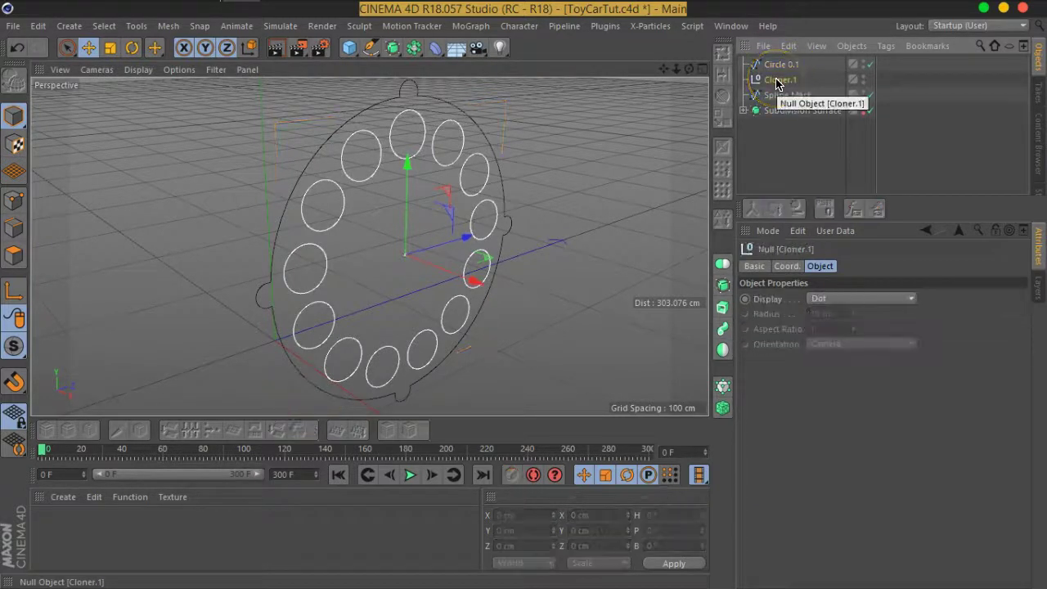
pyautogui.press('Delete')
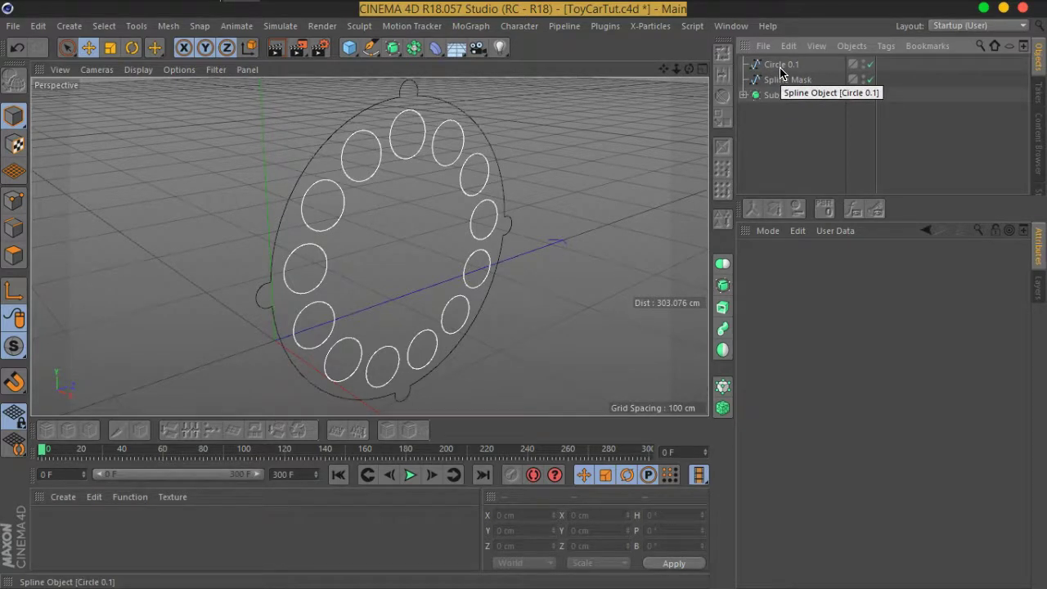
# - Undo with Ctrl+Z back to the live radial cloner
pyautogui.hotkey('ctrl', 'z')
pyautogui.hotkey('ctrl', 'z')
pyautogui.hotkey('ctrl', 'z')
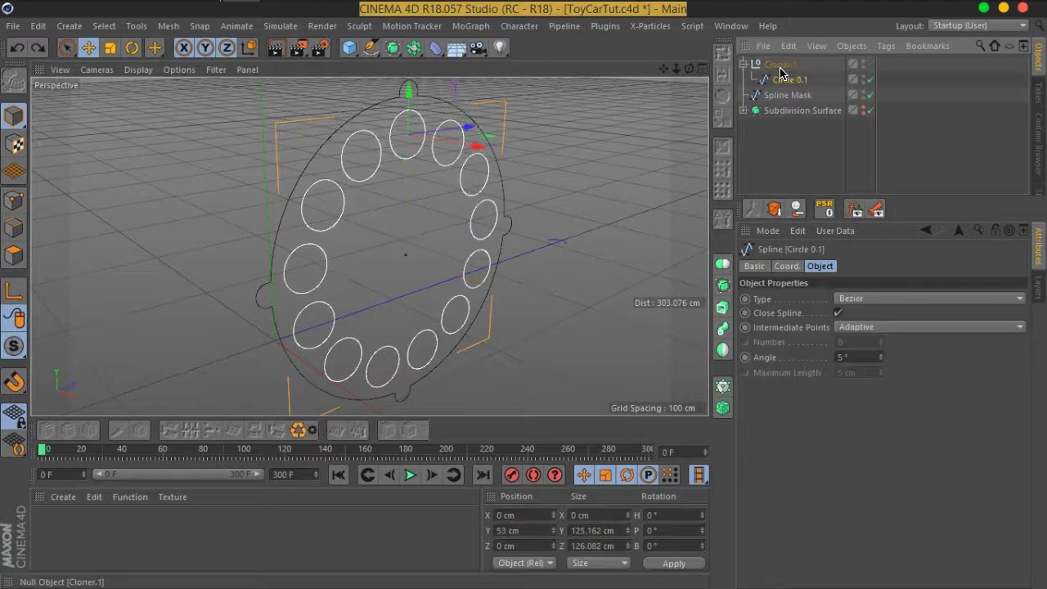
pyautogui.hotkey('ctrl', 'z')
pyautogui.hotkey('ctrl', 'z')
pyautogui.hotkey('ctrl', 'z')
pyautogui.hotkey('ctrl', 'z')
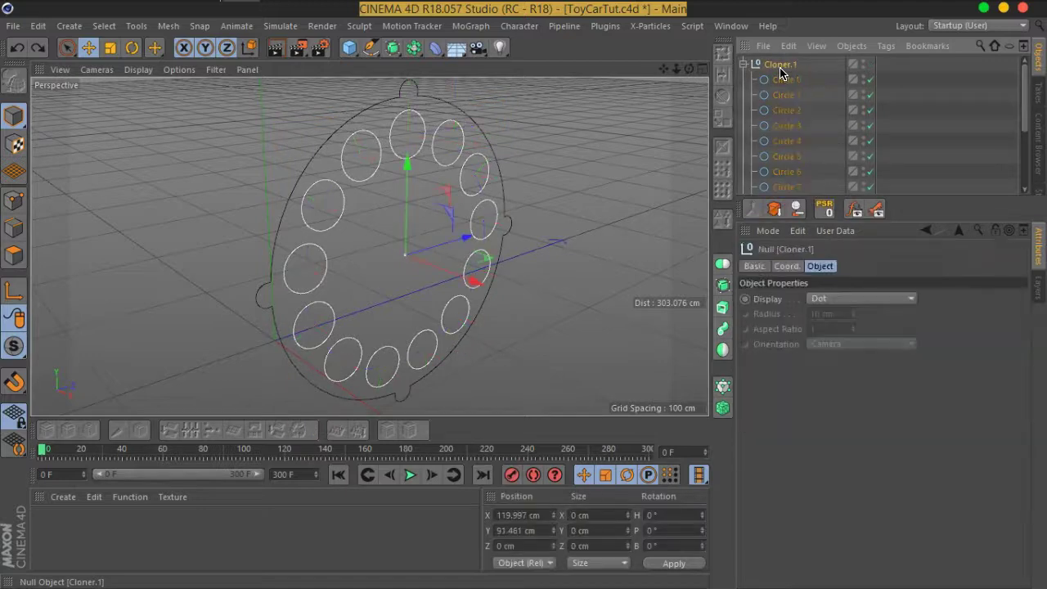
pyautogui.hotkey('ctrl', 'z')
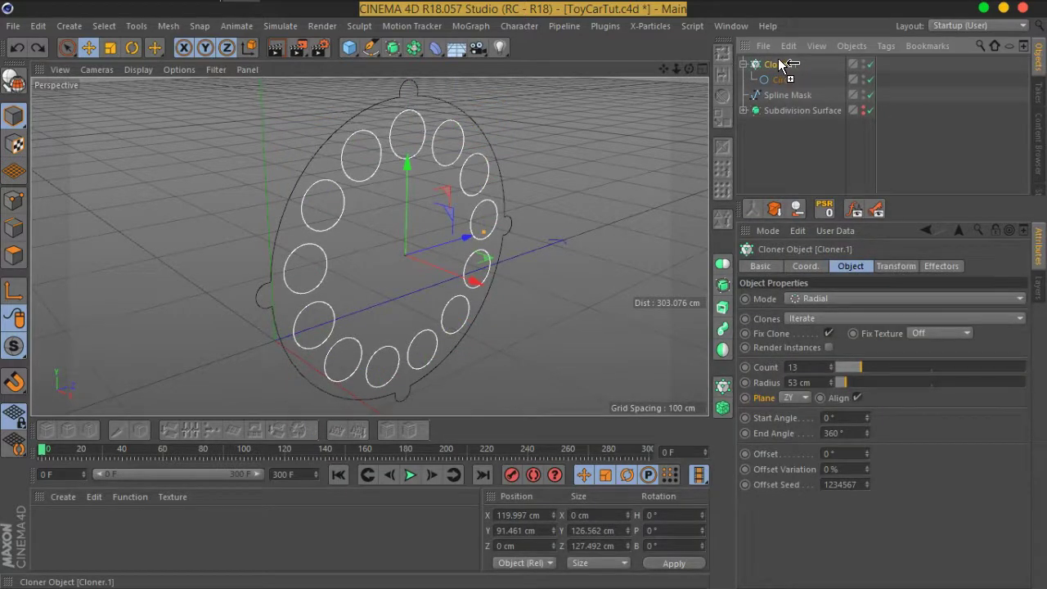
# - Duplicate the cloner for a second ring and start shrinking its count and radius
pyautogui.hotkey('ctrl', 'z')
pyautogui.doubleClick(809, 368)
pyautogui.write('6')
pyautogui.press('Return')
pyautogui.write('5')
pyautogui.press('Return')
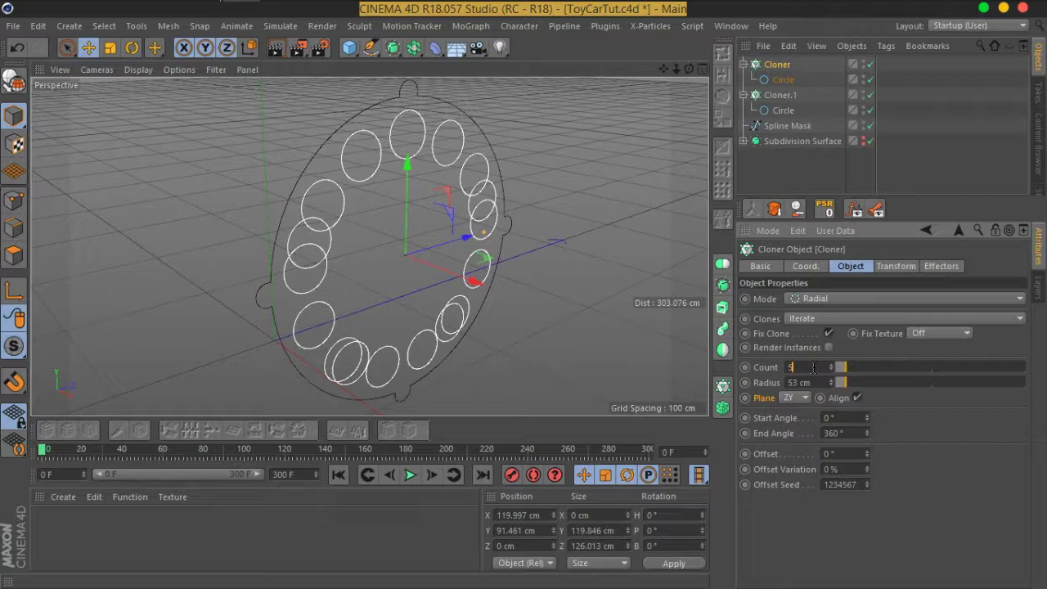
pyautogui.moveTo(814, 382); pyautogui.dragTo(811, 382)
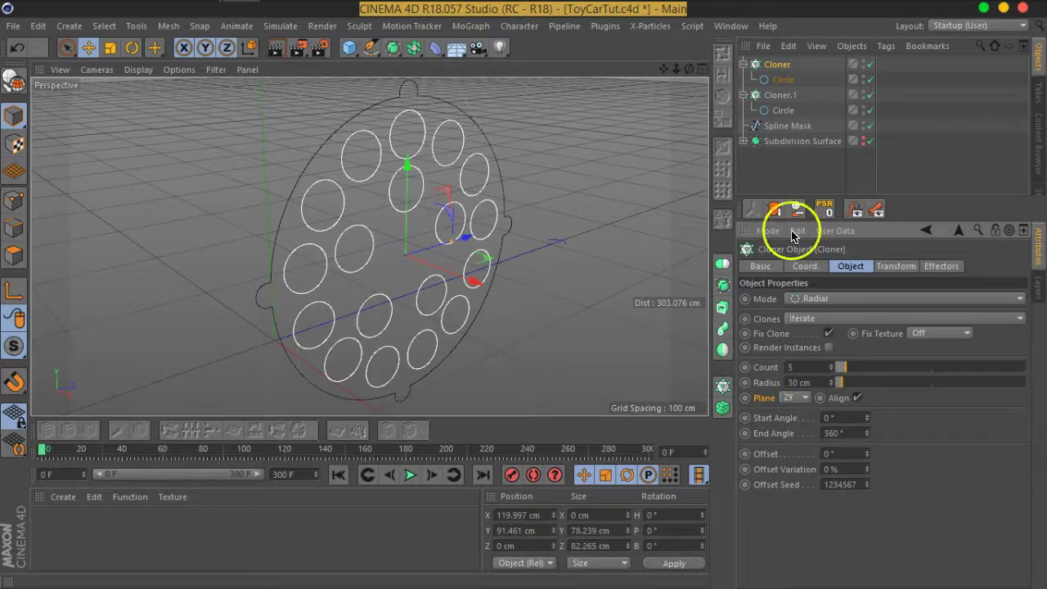
# - Set the second cloner's circle radius to 5 cm
pyautogui.click(785, 79)
pyautogui.click(847, 326)
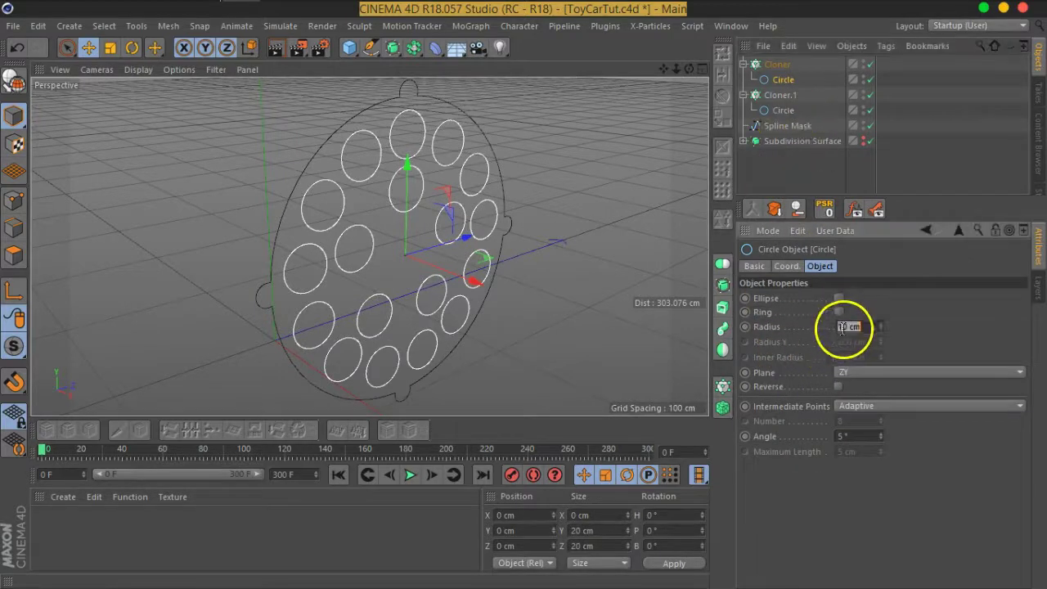
pyautogui.write('5')
pyautogui.press('Return')
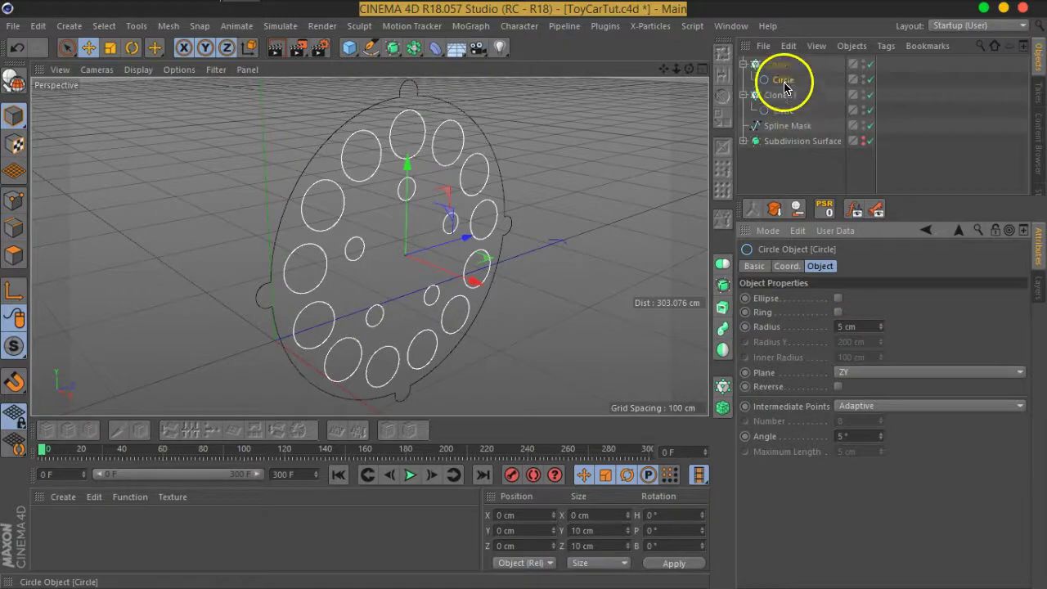
# - Set the inner ring to 13 clones at a 34 cm radius
pyautogui.click(777, 64)
pyautogui.moveTo(812, 371); pyautogui.dragTo(812, 370)
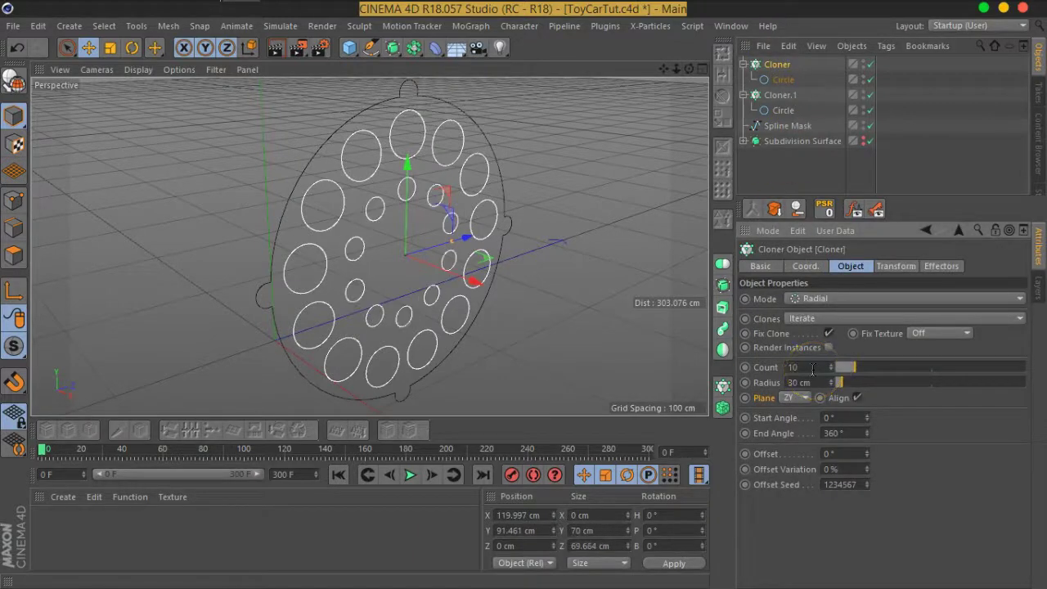
pyautogui.moveTo(516, 331)
pyautogui.keyDown('alt'); pyautogui.mouseDown()
pyautogui.moveTo(416, 289)
pyautogui.moveTo(444, 273)
pyautogui.mouseUp(); pyautogui.keyUp('alt')
pyautogui.moveTo(831, 382); pyautogui.dragTo(822, 383)
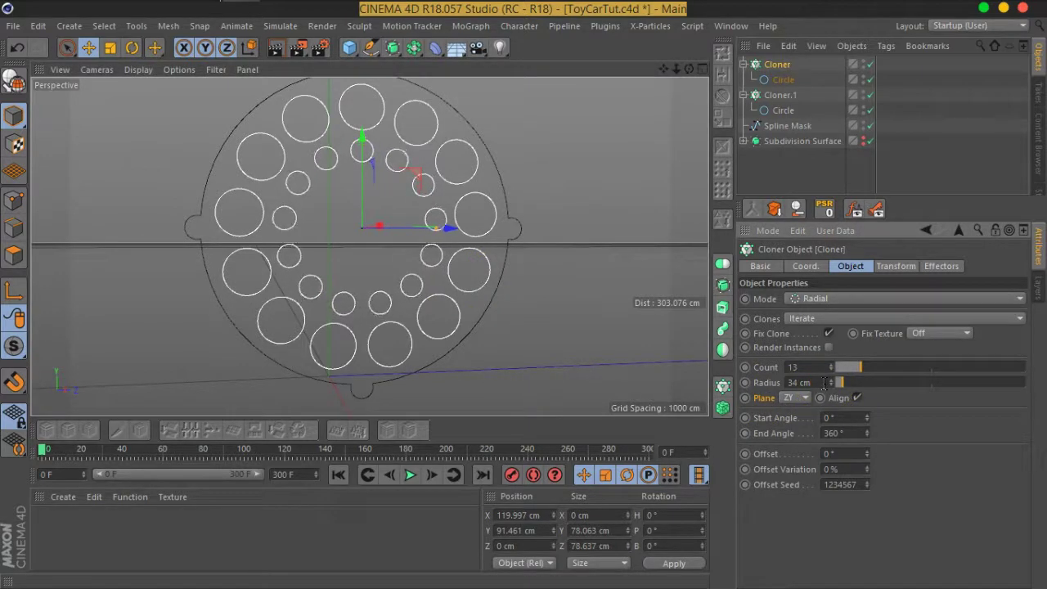
pyautogui.moveTo(292, 215)
pyautogui.keyDown('alt'); pyautogui.mouseDown()
pyautogui.moveTo(414, 297)
pyautogui.moveTo(369, 122)
pyautogui.moveTo(444, 227)
pyautogui.moveTo(491, 204)
pyautogui.mouseUp(); pyautogui.keyUp('alt')
pyautogui.click(782, 67)
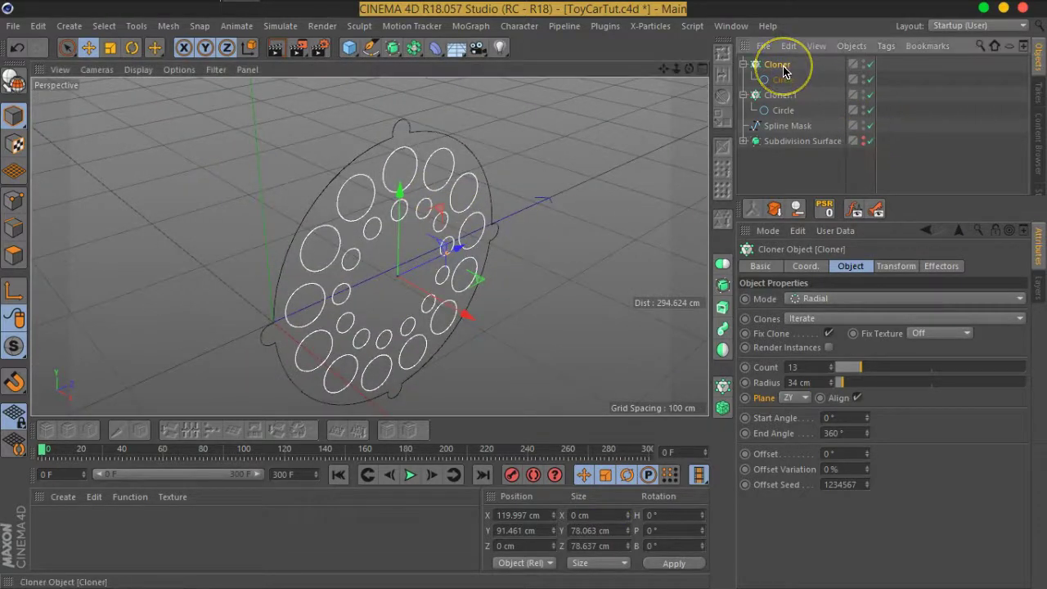
# - Make both cloners editable and merge the 13 inner circles into one spline
pyautogui.press('c')
pyautogui.click(777, 79)
pyautogui.press('c')
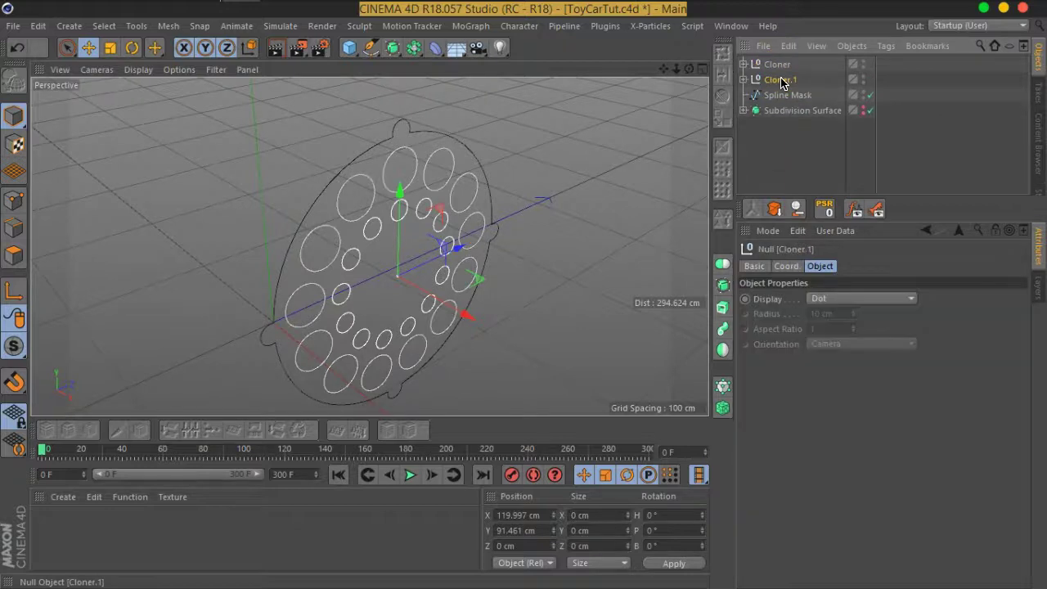
pyautogui.click(744, 64)
pyautogui.click(771, 65)
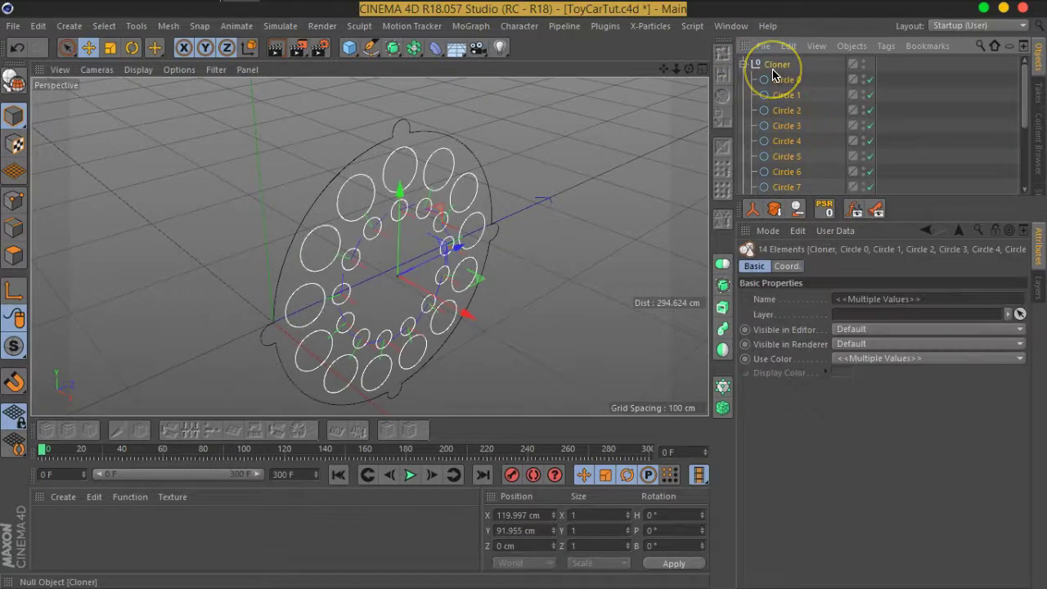
pyautogui.keyDown('ctrl'); pyautogui.click(774, 69); pyautogui.keyUp('ctrl')
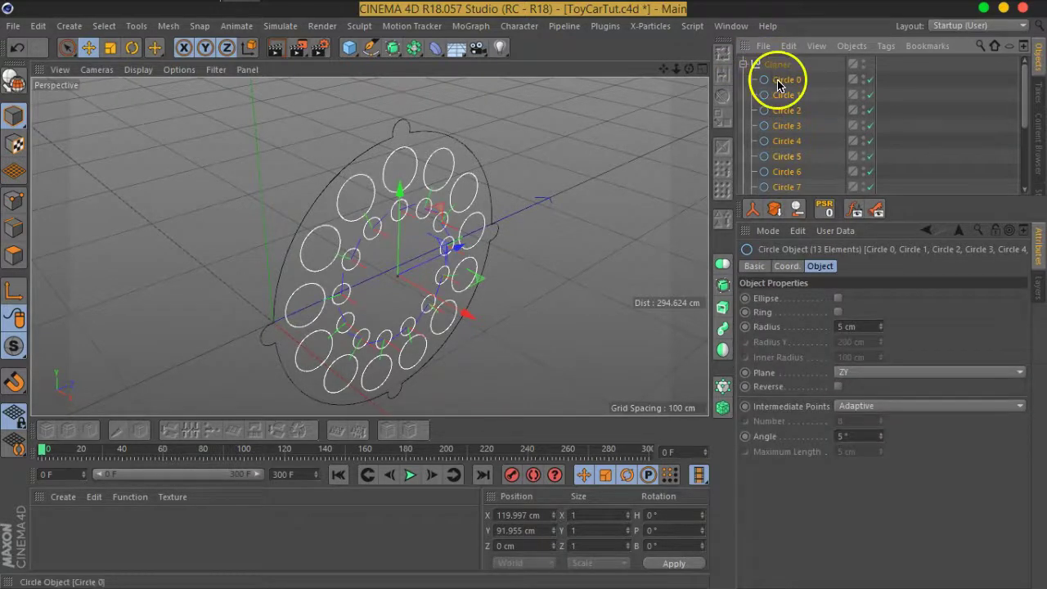
pyautogui.click(751, 210)
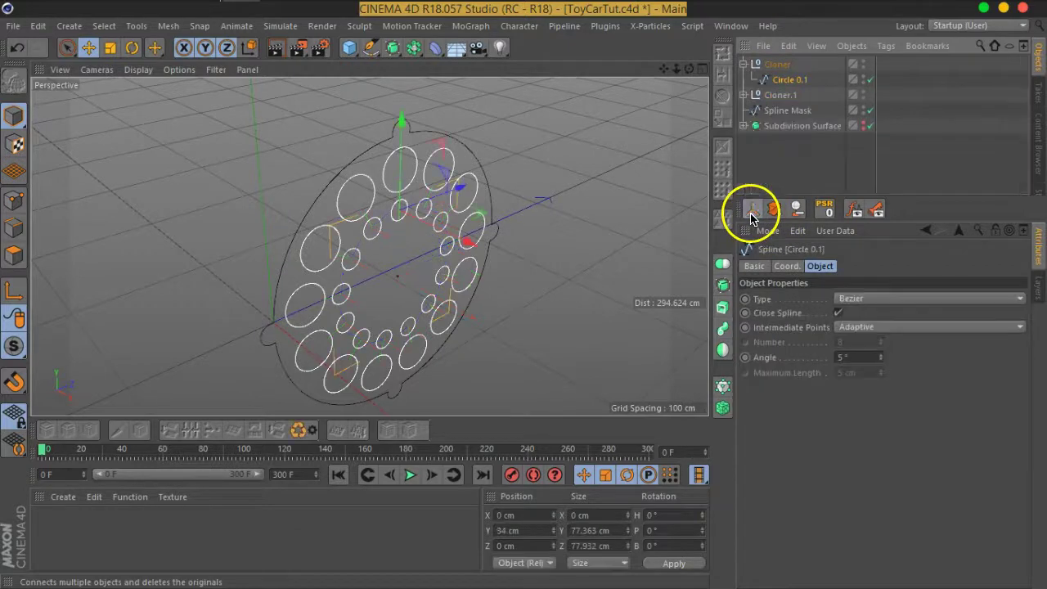
# - Merge the outer circles, move that spline under Cloner, and delete the empty Cloner.1
pyautogui.click(775, 98)
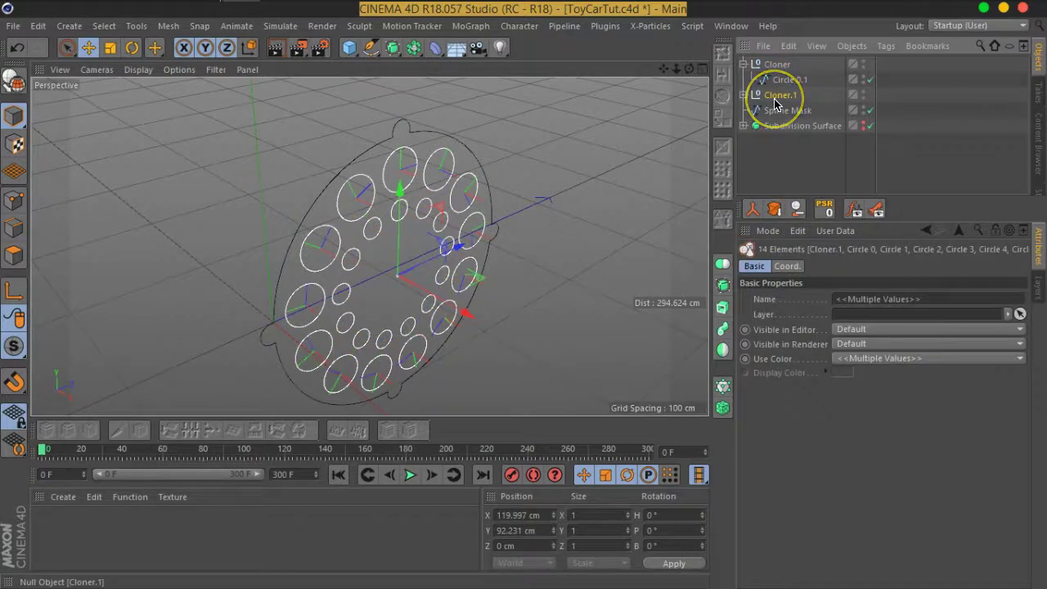
pyautogui.click(752, 209)
pyautogui.moveTo(746, 102); pyautogui.dragTo(787, 107)
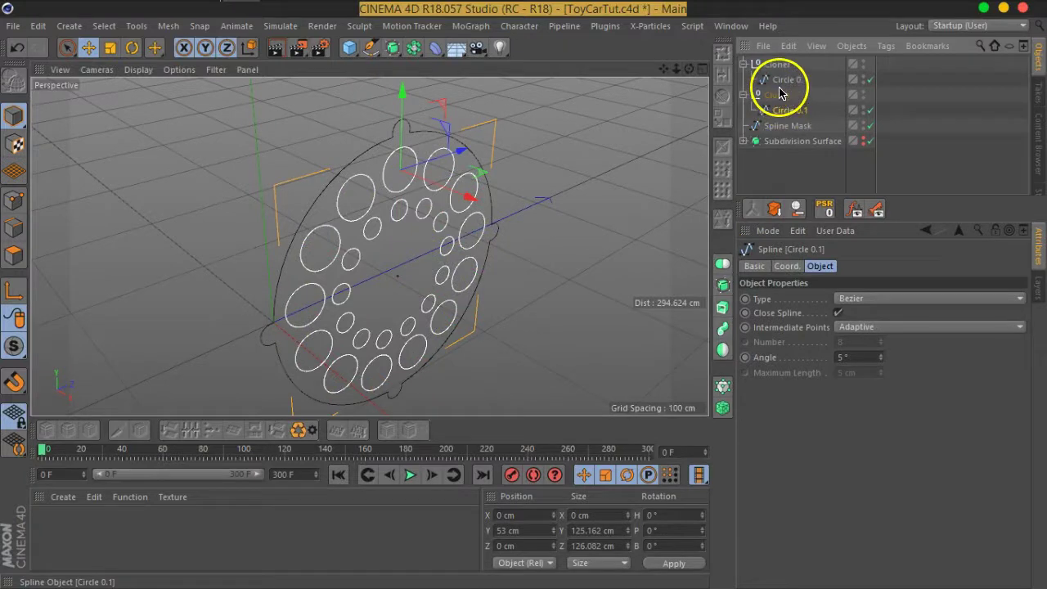
pyautogui.click(772, 115)
pyautogui.press('Delete')
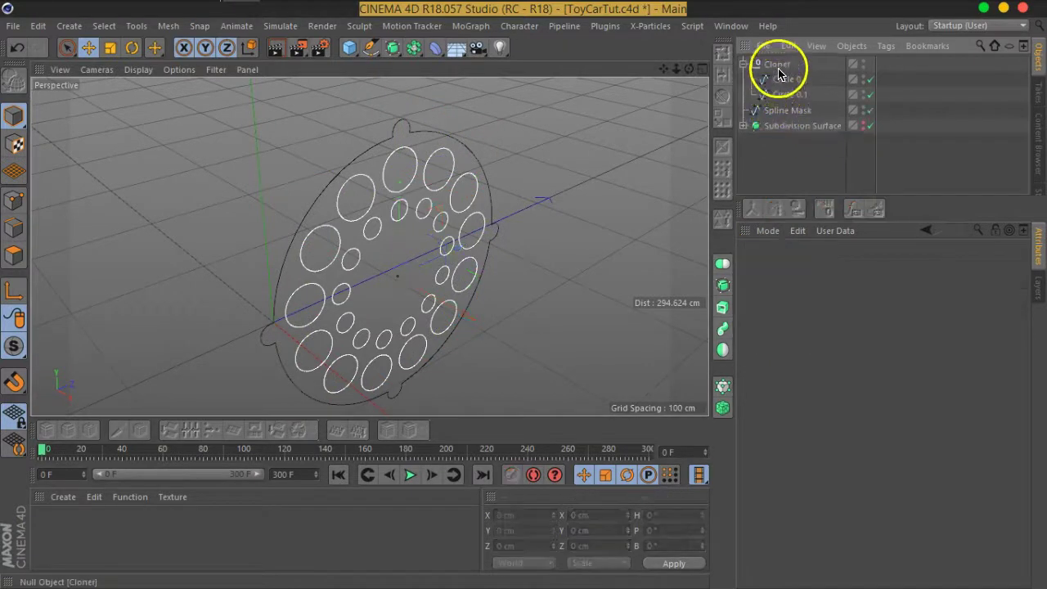
pyautogui.click(781, 70)
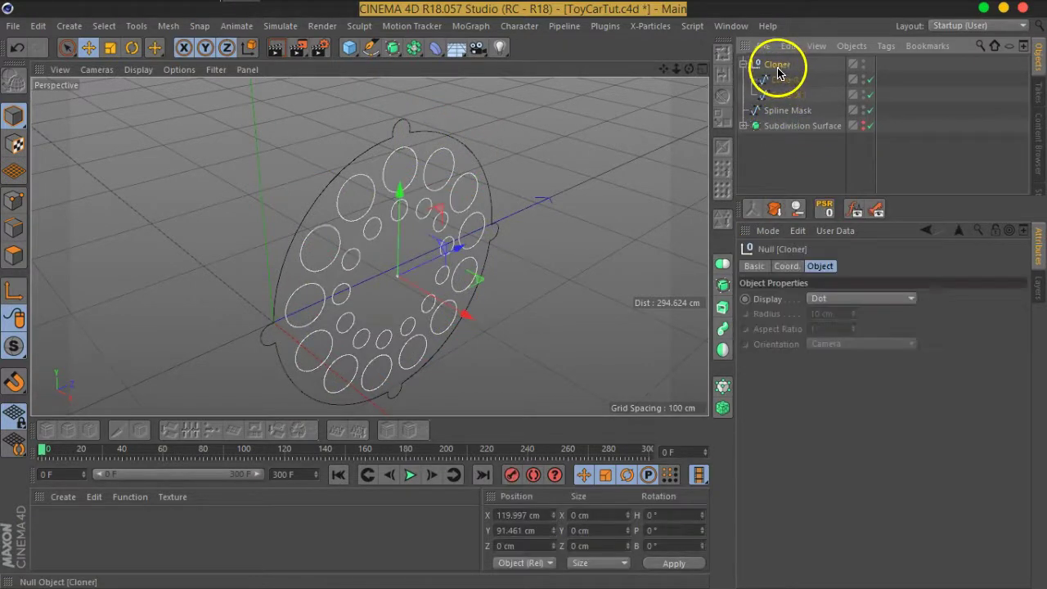
pyautogui.rightClick(779, 72)
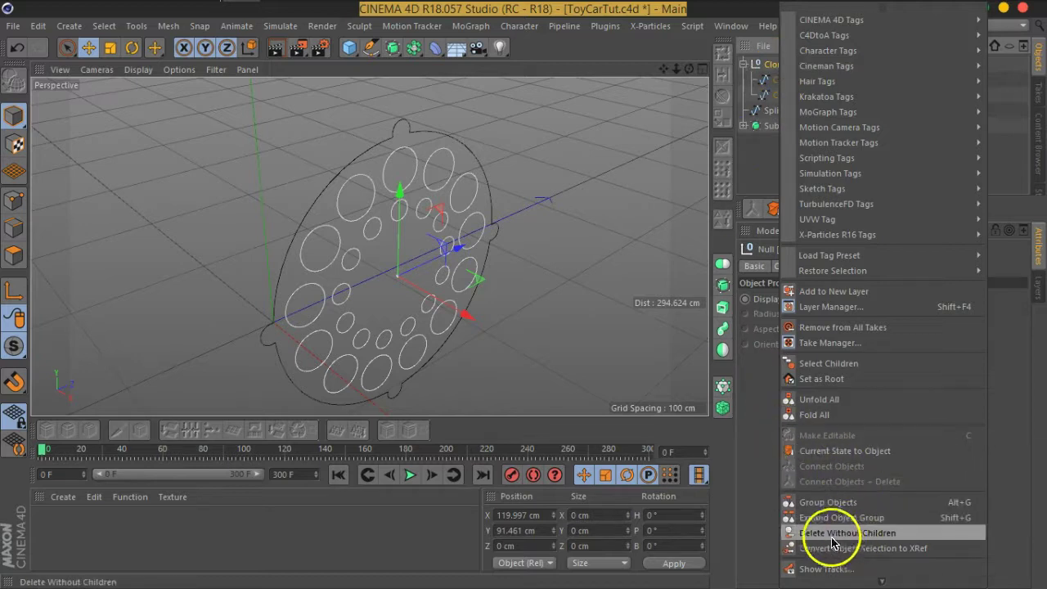
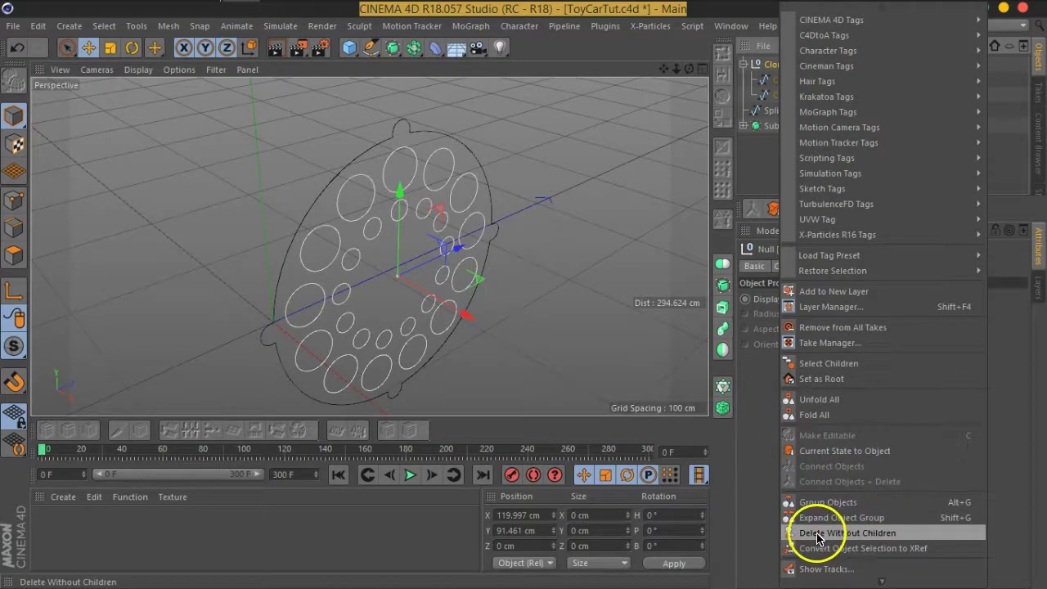
# - Delete the Cloner but keep its circles, then connect Spline Mask and both Circle 0.1 into Circle 0
pyautogui.click(1002, 152)
pyautogui.click(795, 207)
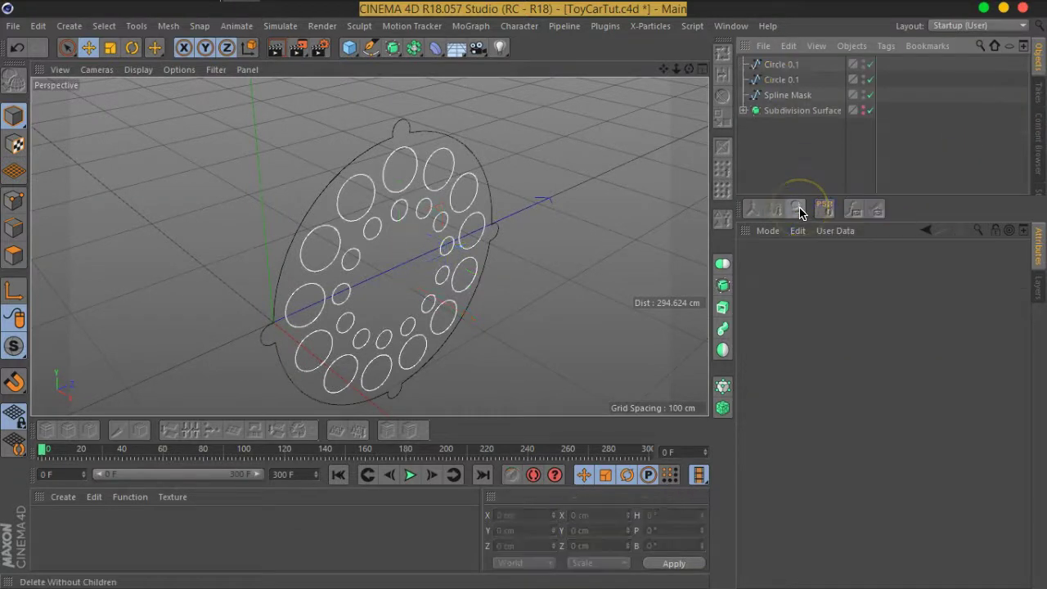
pyautogui.click(788, 94)
pyautogui.keyDown('ctrl'); pyautogui.click(782, 79); pyautogui.keyUp('ctrl')
pyautogui.keyDown('ctrl'); pyautogui.click(781, 66); pyautogui.keyUp('ctrl')
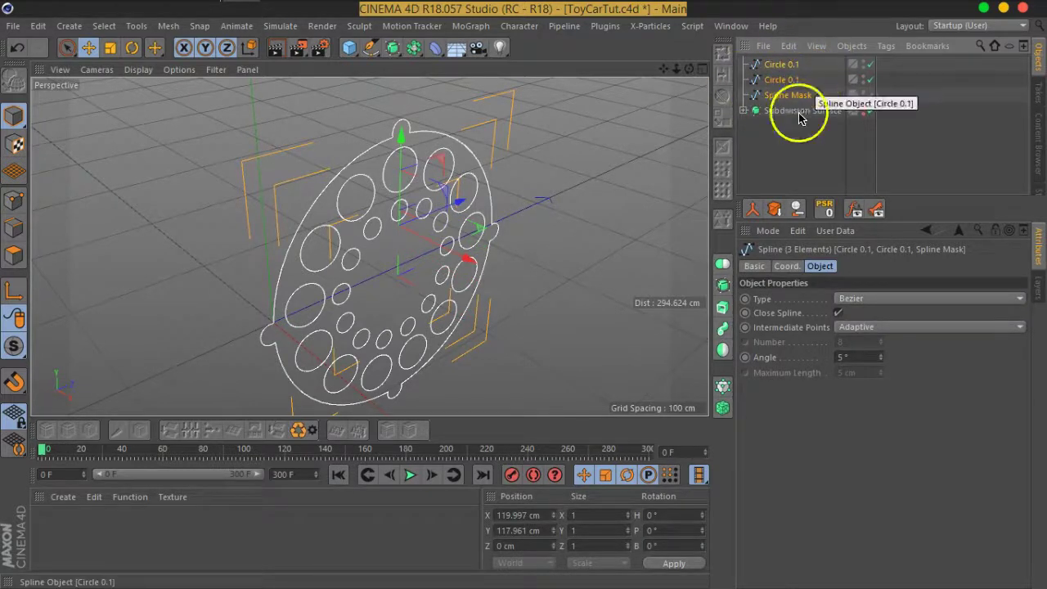
pyautogui.click(754, 211)
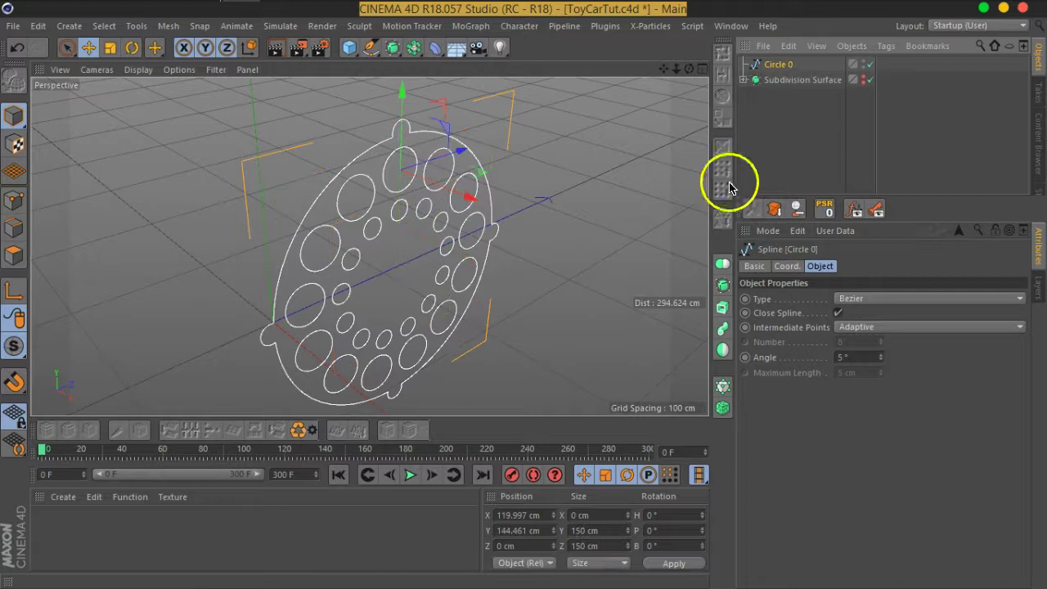
# - Centre Circle 0's axis on the spline and view the wheel from the front
pyautogui.click(168, 25)
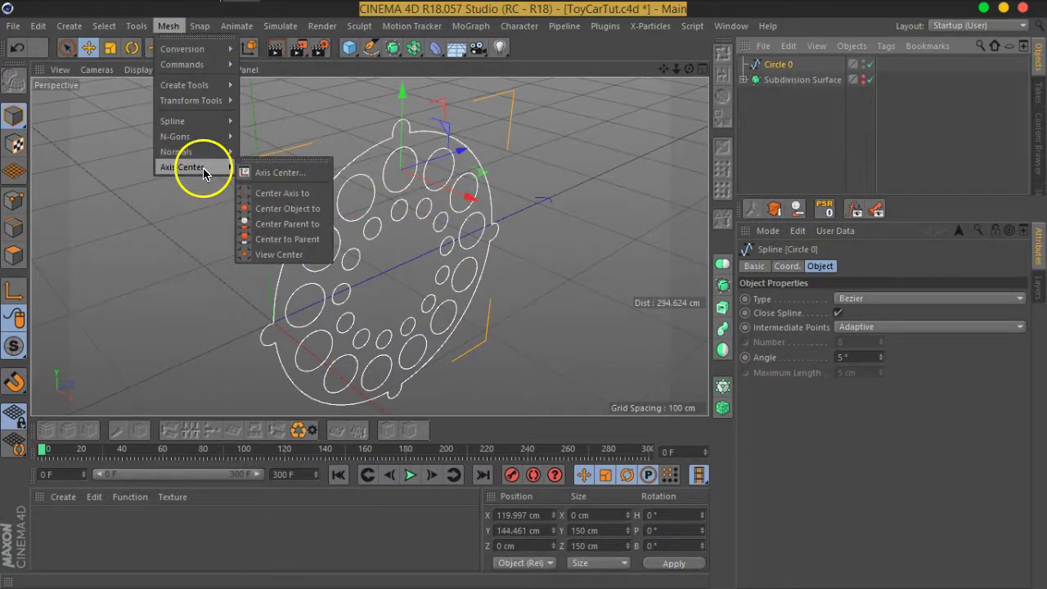
pyautogui.click(280, 182)
pyautogui.moveTo(458, 243)
pyautogui.keyDown('alt'); pyautogui.mouseDown()
pyautogui.moveTo(320, 206)
pyautogui.moveTo(391, 231)
pyautogui.moveTo(389, 249)
pyautogui.moveTo(432, 264)
pyautogui.moveTo(445, 194)
pyautogui.mouseUp(); pyautogui.keyUp('alt')
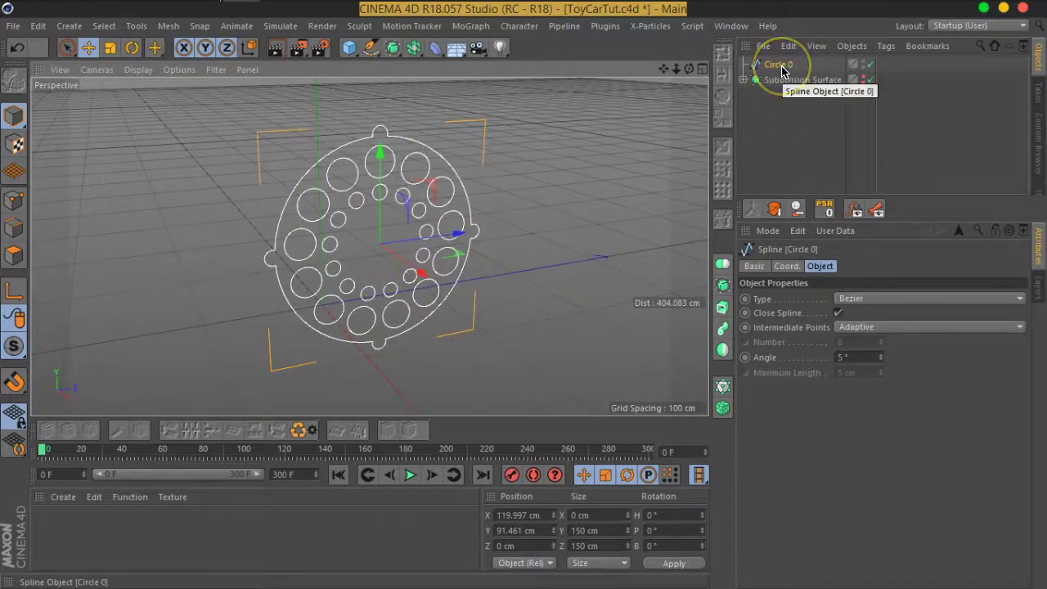
pyautogui.moveTo(494, 255)
pyautogui.keyDown('alt'); pyautogui.mouseDown()
pyautogui.moveTo(444, 269)
pyautogui.moveTo(411, 253)
pyautogui.mouseUp(); pyautogui.keyUp('alt')
pyautogui.scroll(3, 409, 257)
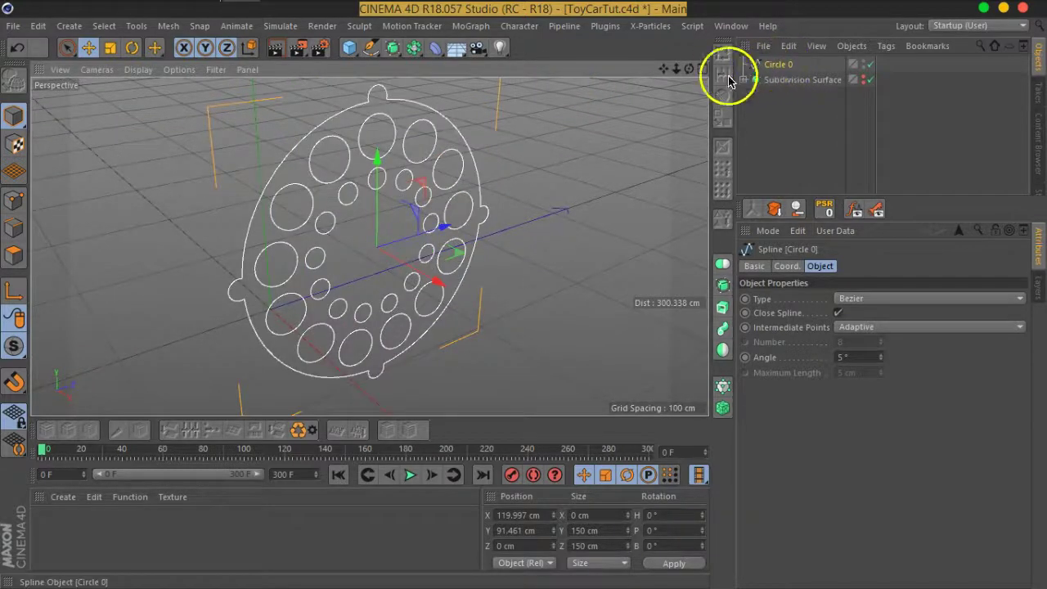
# - Extrude Circle 0 into a plate with Movement 8/0/0 cm
pyautogui.click(393, 49)
pyautogui.click(582, 71)
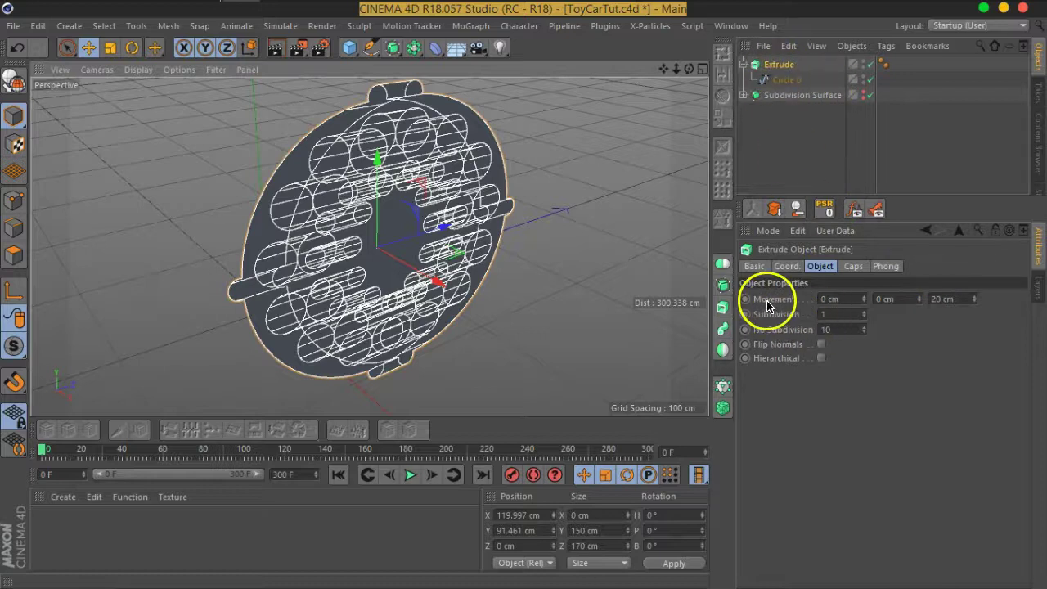
pyautogui.moveTo(976, 302); pyautogui.dragTo(968, 286)
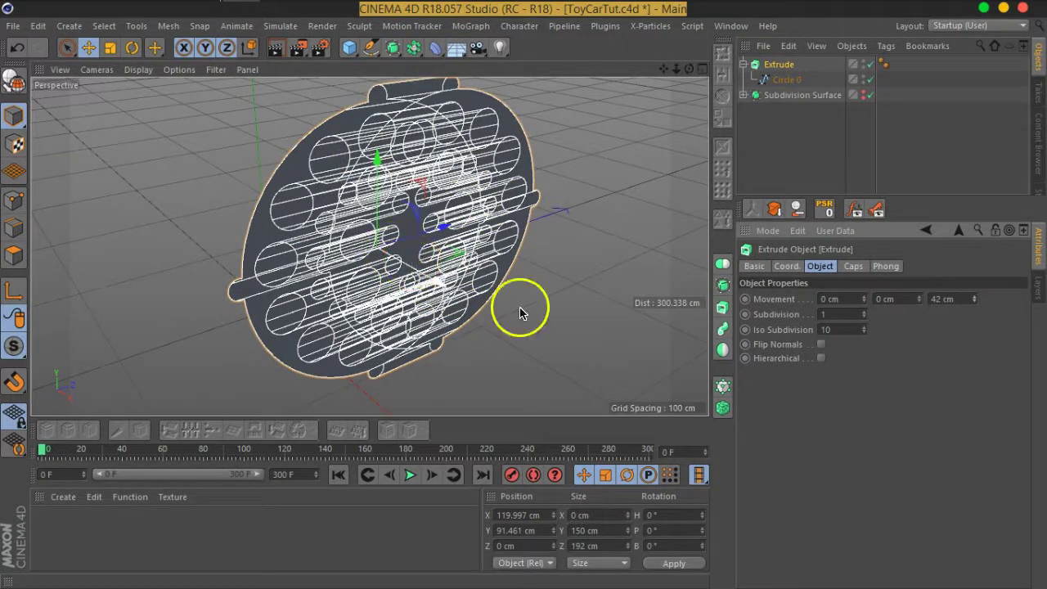
pyautogui.write('0')
pyautogui.press('Return')
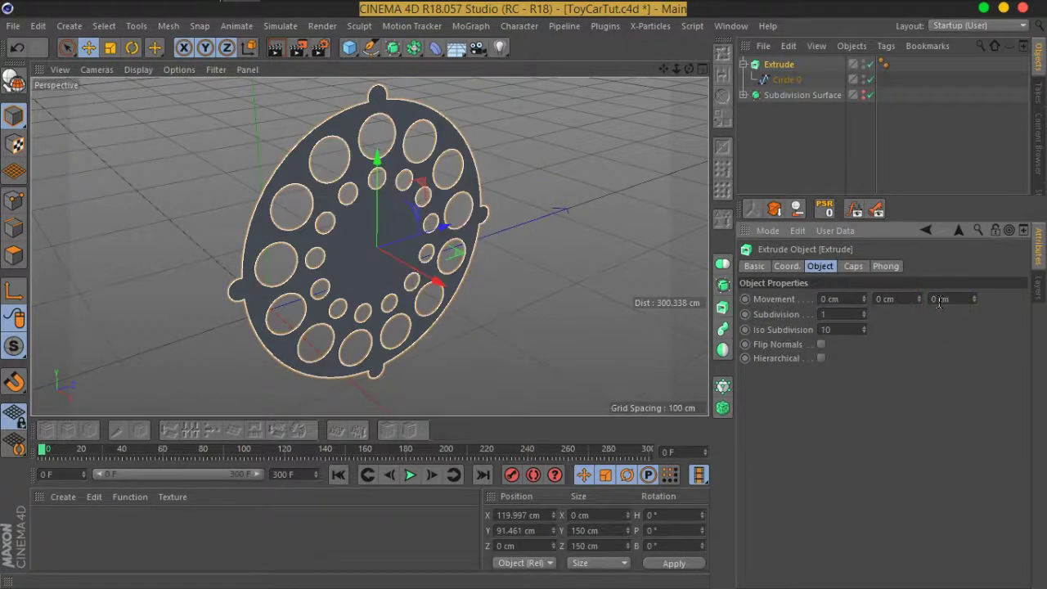
pyautogui.moveTo(866, 305); pyautogui.dragTo(869, 298)
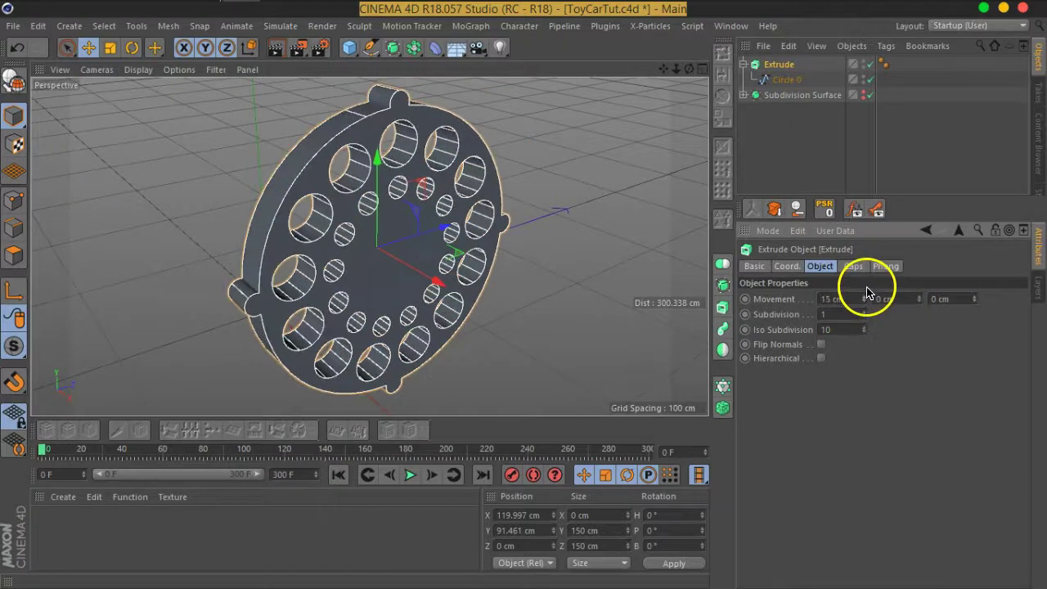
pyautogui.keyDown('alt'); pyautogui.moveTo(491, 246); pyautogui.dragTo(760, 175); pyautogui.keyUp('alt')
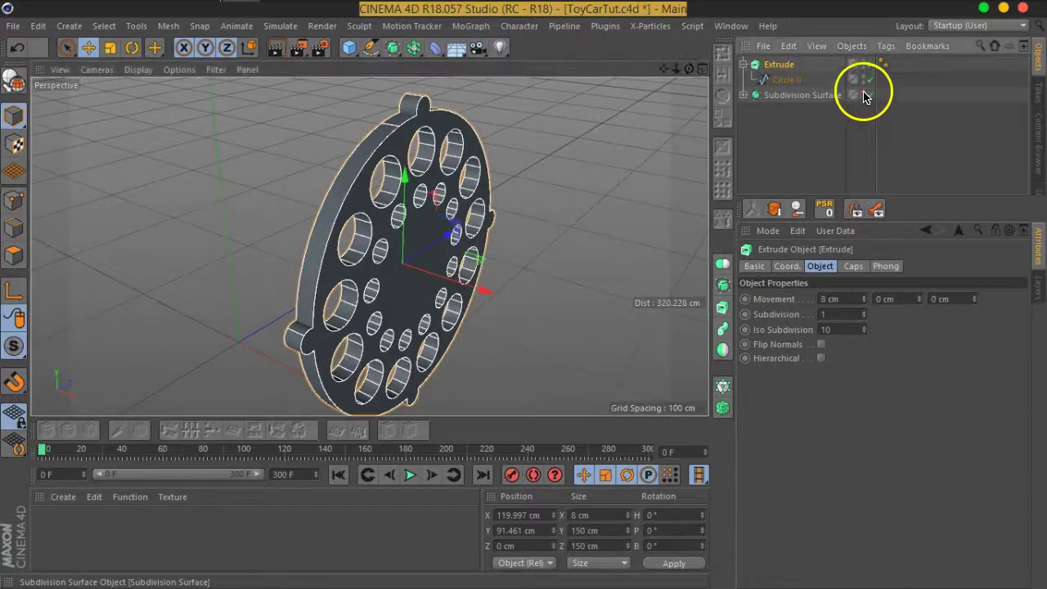
# - Re-enable the Subdivision Surface car body and zoom in on the wheel plate
pyautogui.click(870, 95)
pyautogui.moveTo(456, 264)
pyautogui.keyDown('alt'); pyautogui.mouseDown()
pyautogui.moveTo(497, 227)
pyautogui.moveTo(468, 234)
pyautogui.mouseUp(); pyautogui.keyUp('alt')
pyautogui.scroll(5, 420, 111)
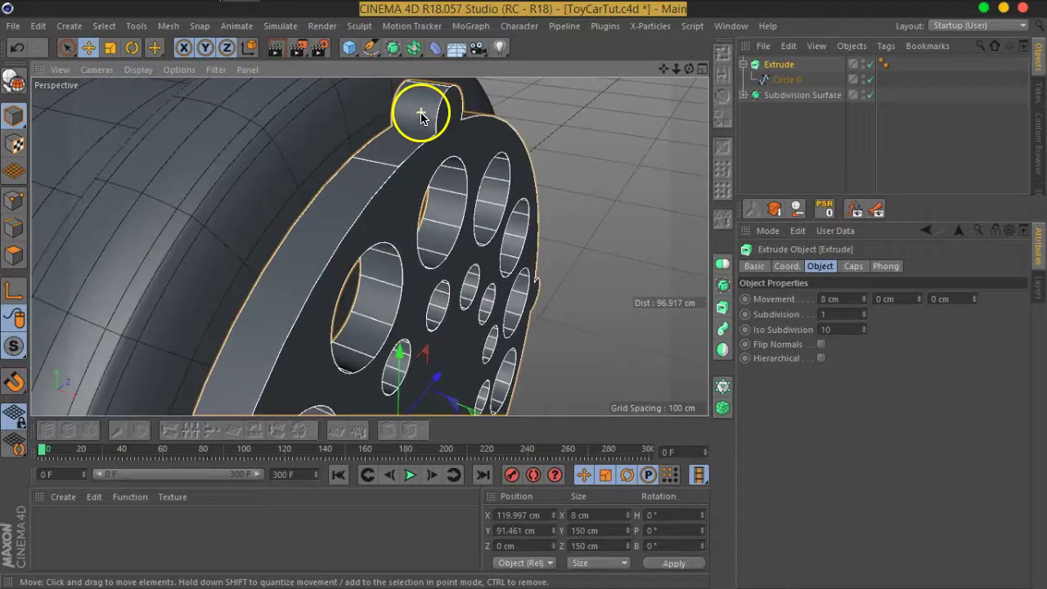
pyautogui.scroll(2, 420, 115)
pyautogui.scroll(3, 467, 133)
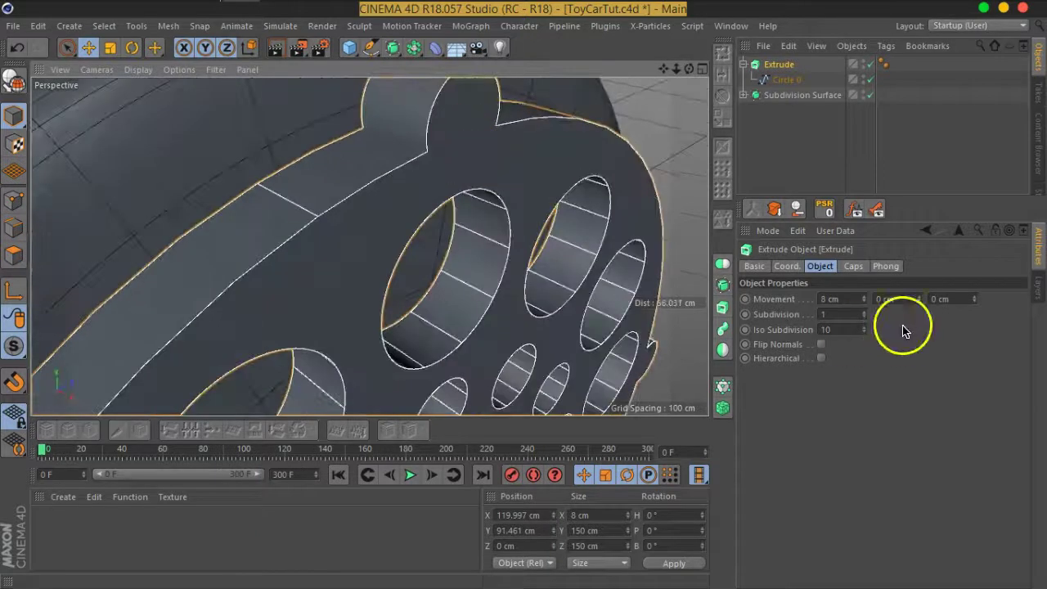
# - In the Extrude's Caps settings, make the start a Fillet Cap with a 0.5 cm radius
pyautogui.click(853, 267)
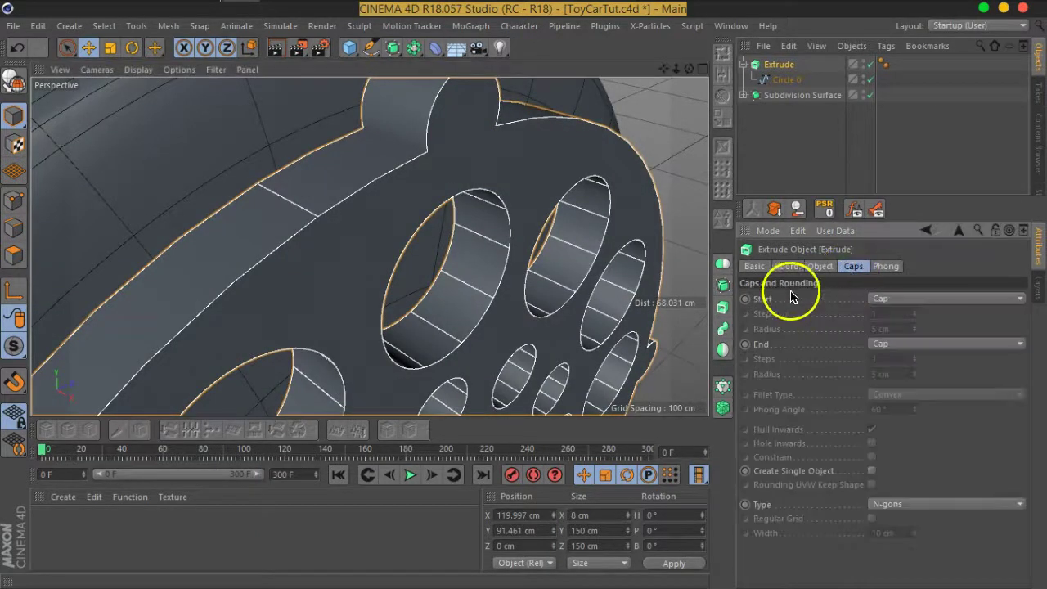
pyautogui.click(769, 345)
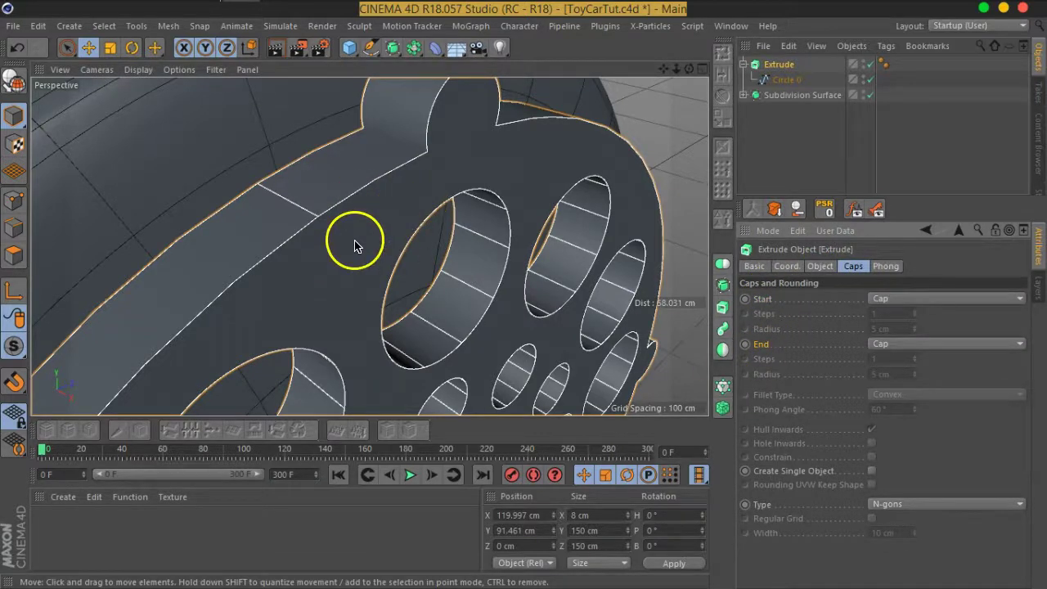
pyautogui.click(898, 299)
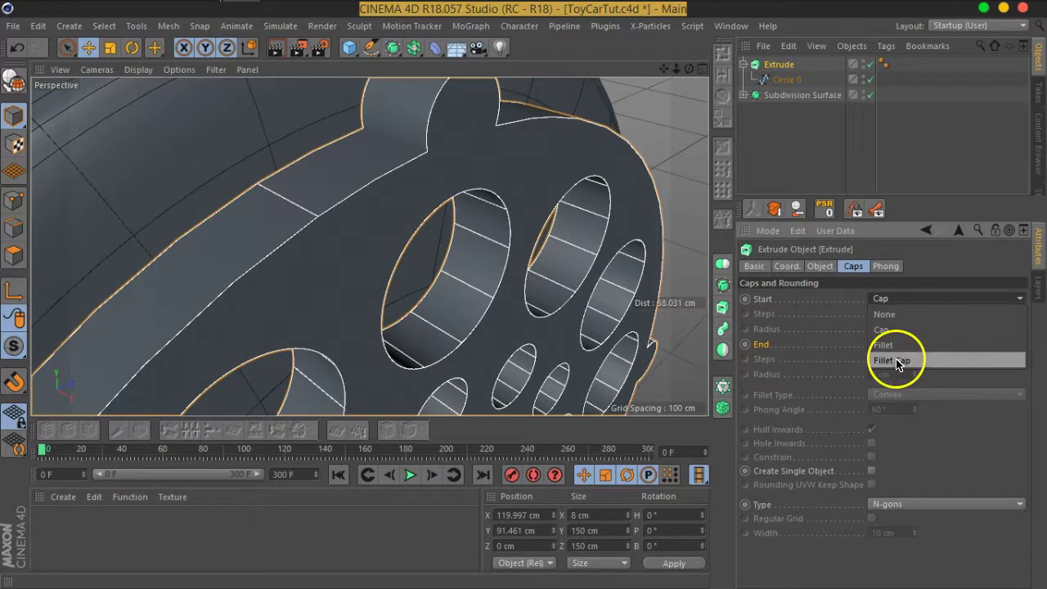
pyautogui.click(897, 361)
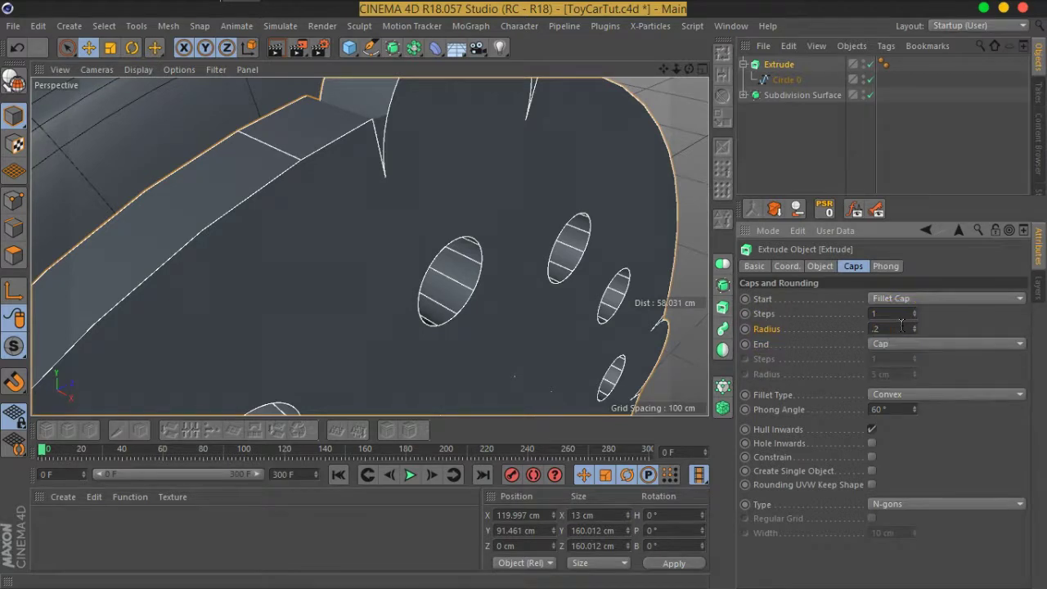
pyautogui.press('Return')
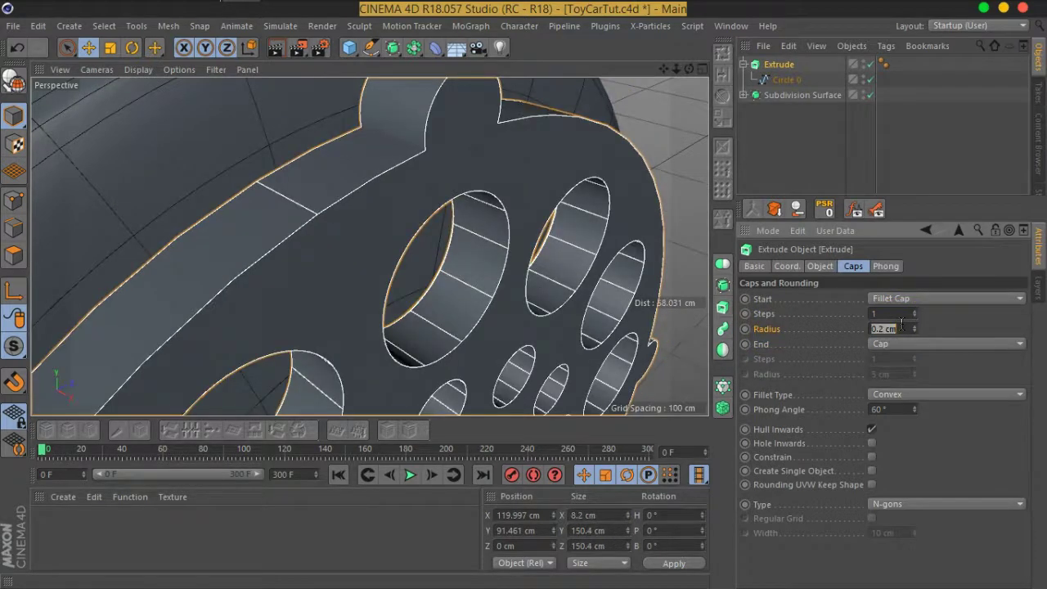
pyautogui.write('0.5')
pyautogui.press('Return')
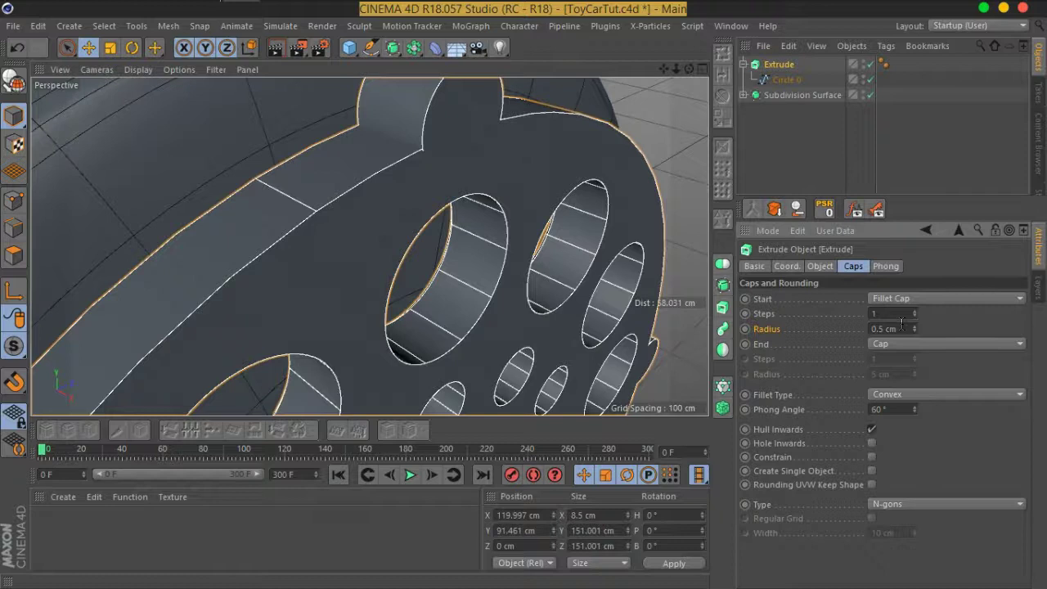
# - Make the end a 0.5 cm Fillet Cap, with 2 start steps and 3 end steps
pyautogui.click(917, 347)
pyautogui.click(892, 389)
pyautogui.doubleClick(900, 374)
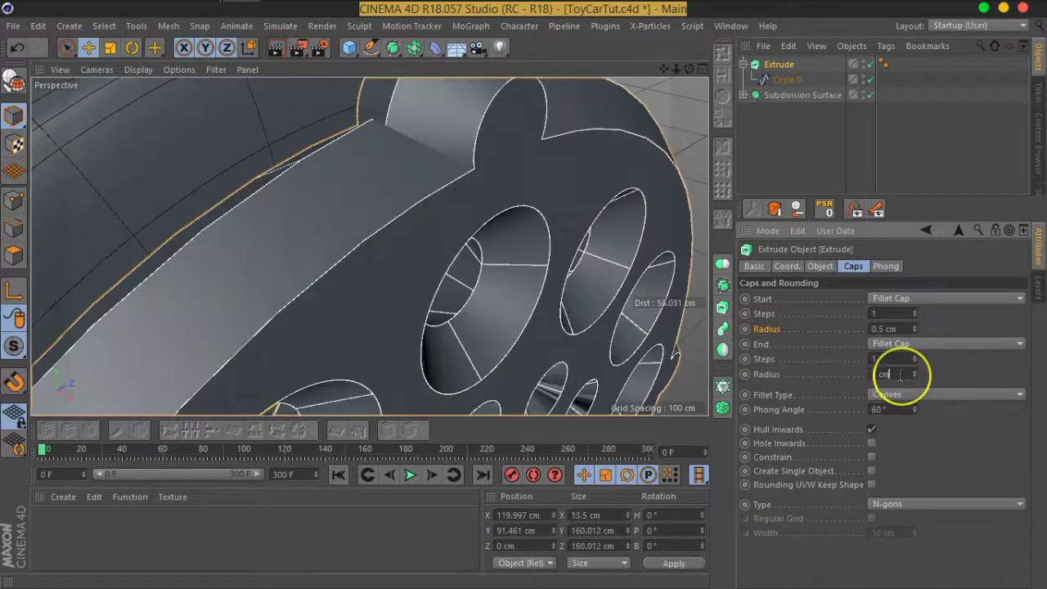
pyautogui.write('.5')
pyautogui.press('Return')
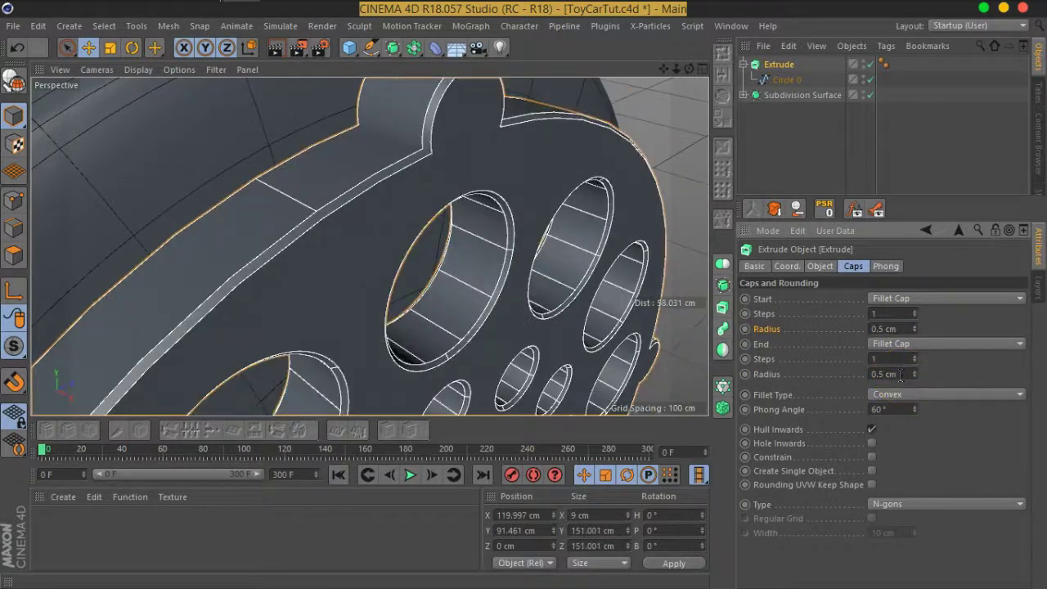
pyautogui.moveTo(497, 245)
pyautogui.keyDown('alt'); pyautogui.mouseDown()
pyautogui.moveTo(610, 255)
pyautogui.moveTo(554, 241)
pyautogui.moveTo(514, 271)
pyautogui.mouseUp(); pyautogui.keyUp('alt')
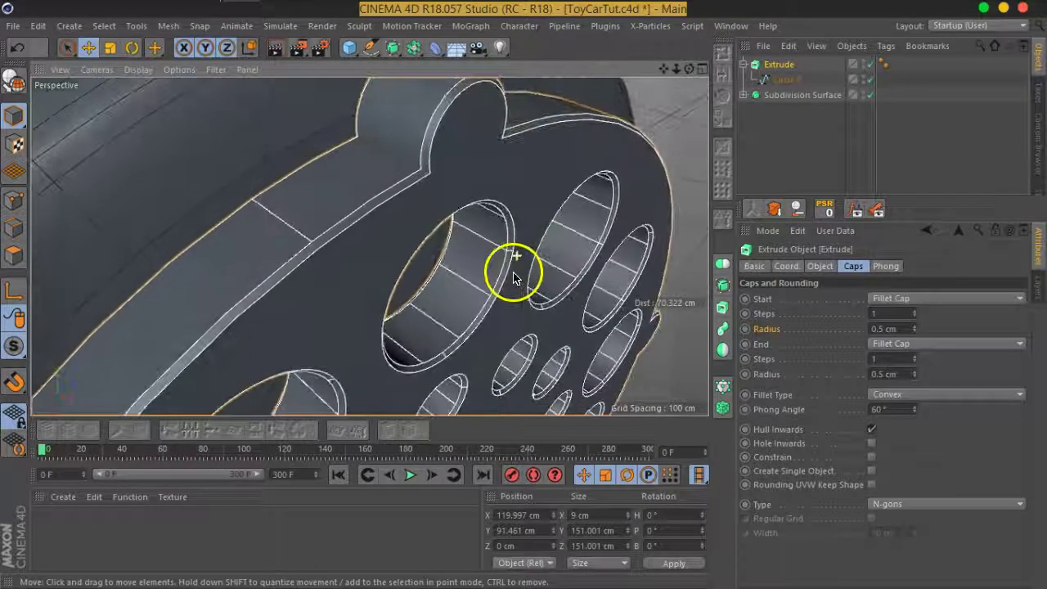
pyautogui.click(913, 312)
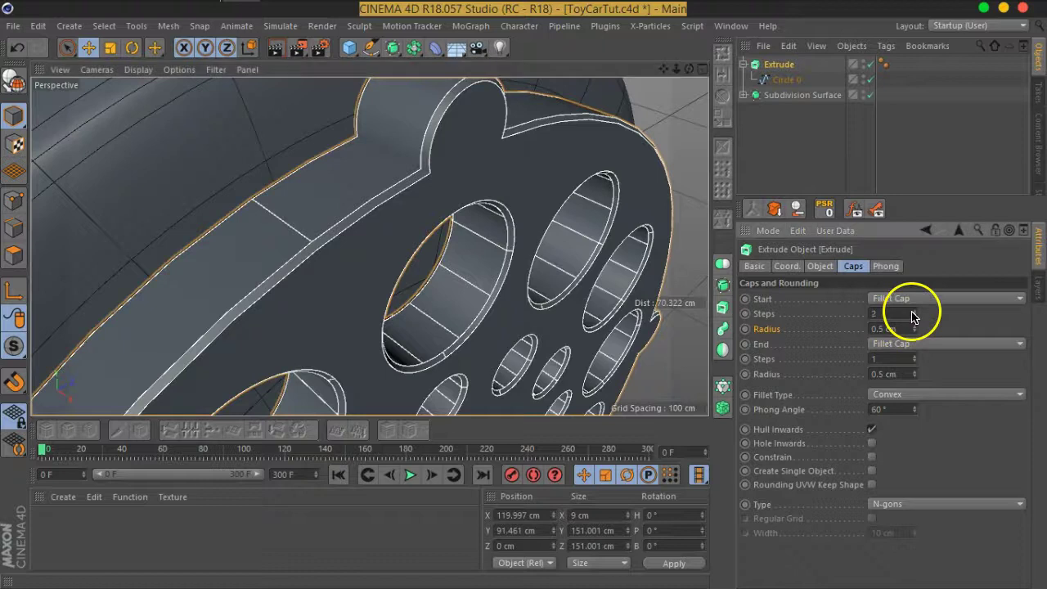
pyautogui.click(914, 359)
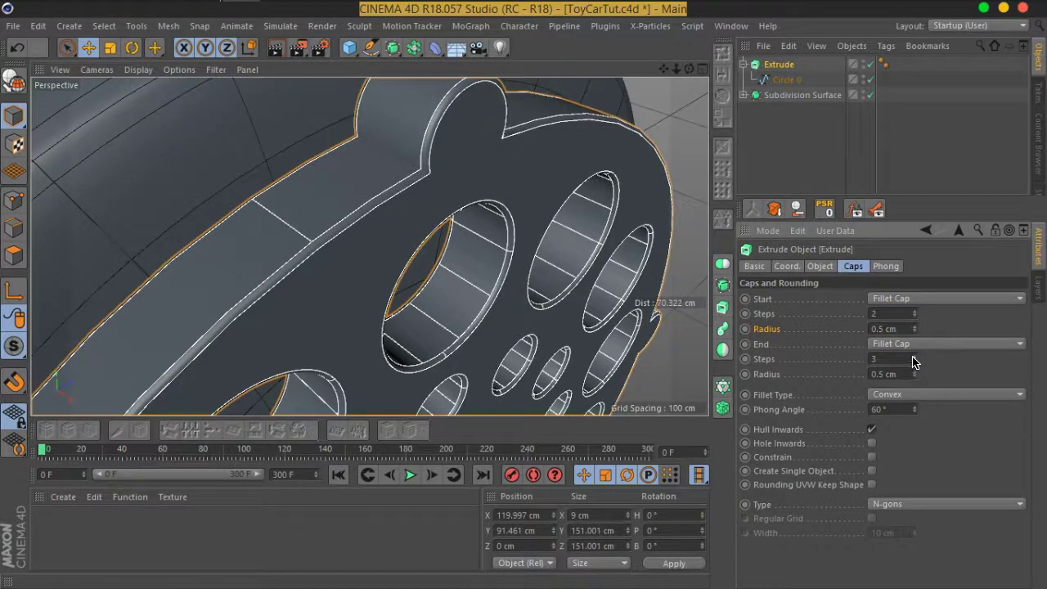
pyautogui.click(141, 71)
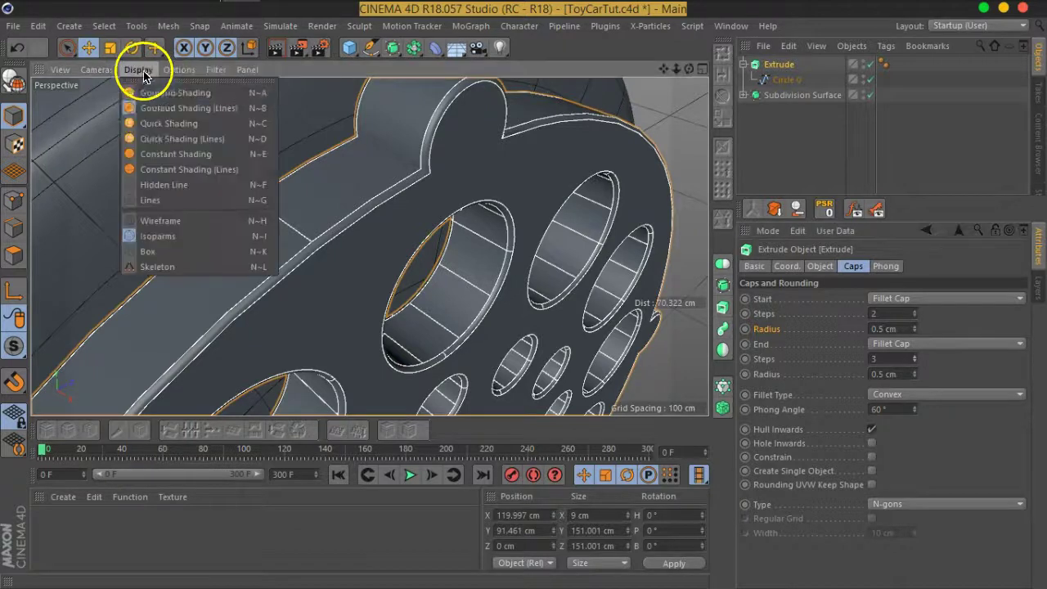
# - Switch the viewport to wireframe and give the start fillet 3 steps
pyautogui.click(161, 221)
pyautogui.moveTo(479, 253)
pyautogui.keyDown('alt'); pyautogui.mouseDown()
pyautogui.moveTo(495, 256)
pyautogui.moveTo(381, 222)
pyautogui.mouseUp(); pyautogui.keyUp('alt')
pyautogui.click(897, 358)
pyautogui.write('3')
pyautogui.press('Return')
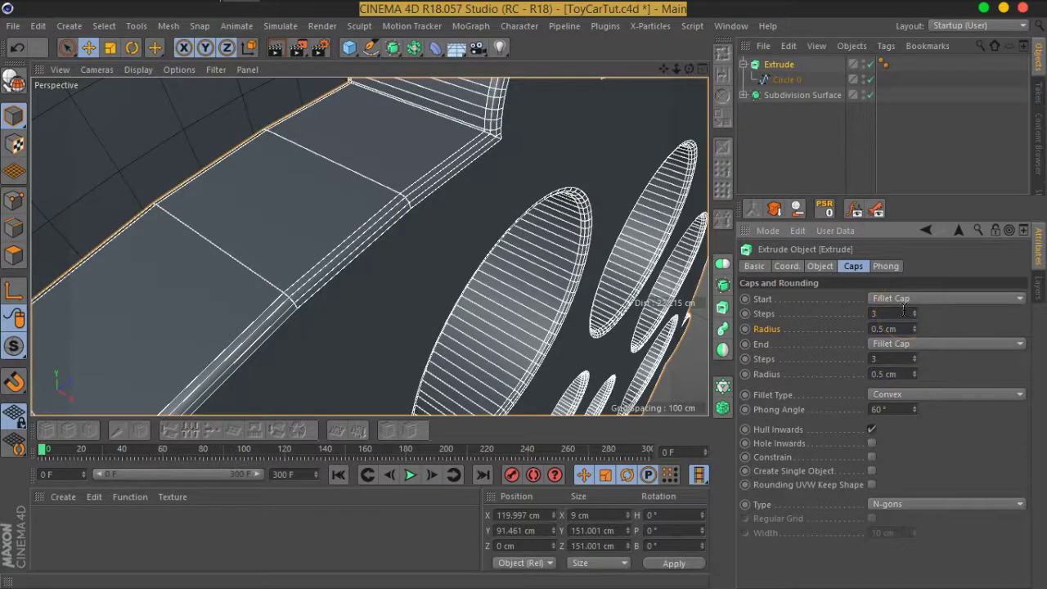
# - Orbit and zoom in close to one of the wheel holes
pyautogui.moveTo(351, 168)
pyautogui.keyDown('alt'); pyautogui.mouseDown()
pyautogui.moveTo(514, 233)
pyautogui.moveTo(537, 175)
pyautogui.moveTo(296, 175)
pyautogui.moveTo(505, 163)
pyautogui.moveTo(369, 183)
pyautogui.mouseUp(); pyautogui.keyUp('alt')
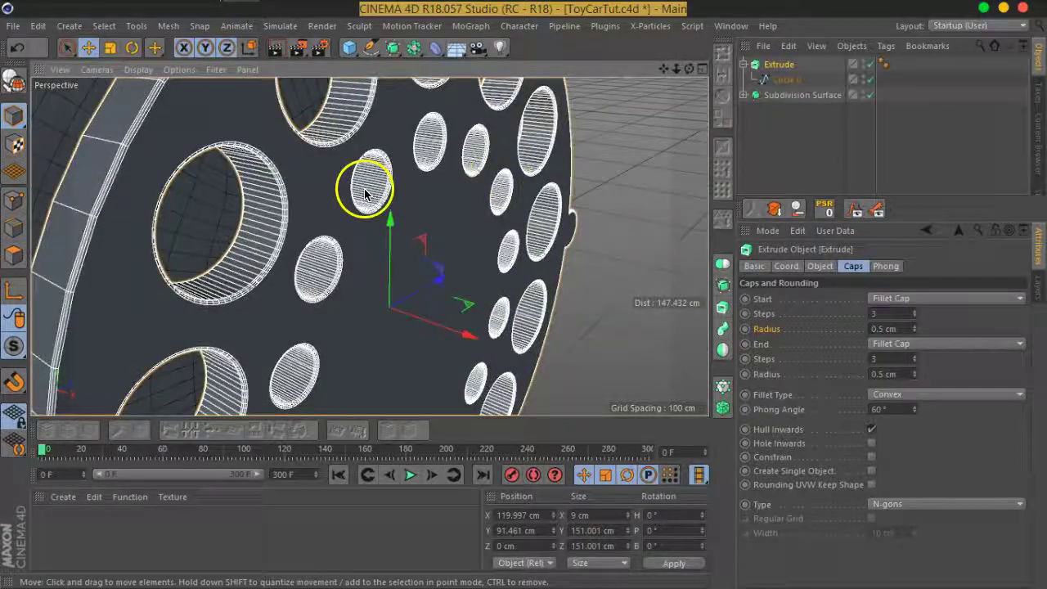
pyautogui.scroll(2, 377, 196)
pyautogui.scroll(1, 398, 205)
pyautogui.scroll(1, 397, 201)
pyautogui.scroll(2, 355, 234)
pyautogui.moveTo(266, 205)
pyautogui.keyDown('alt'); pyautogui.mouseDown()
pyautogui.moveTo(208, 185)
pyautogui.moveTo(409, 245)
pyautogui.moveTo(338, 221)
pyautogui.mouseUp(); pyautogui.keyUp('alt')
pyautogui.scroll(2, 385, 243)
pyautogui.scroll(1, 379, 239)
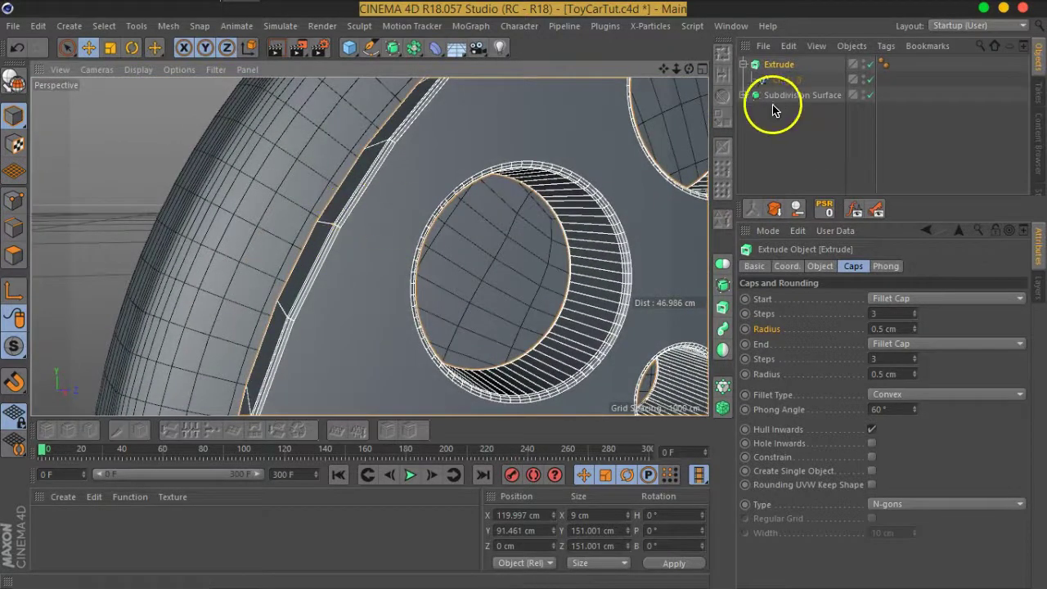
# - Set Circle 0's Intermediate Points to Subdivided (5° angle, 5 cm max length) and inspect the holes
pyautogui.click(773, 80)
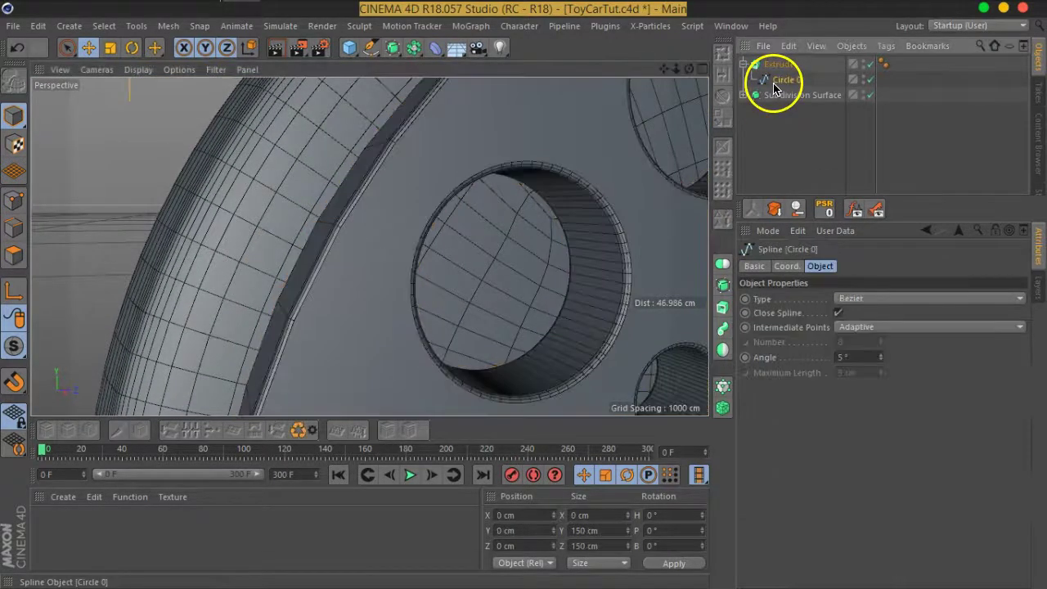
pyautogui.click(782, 330)
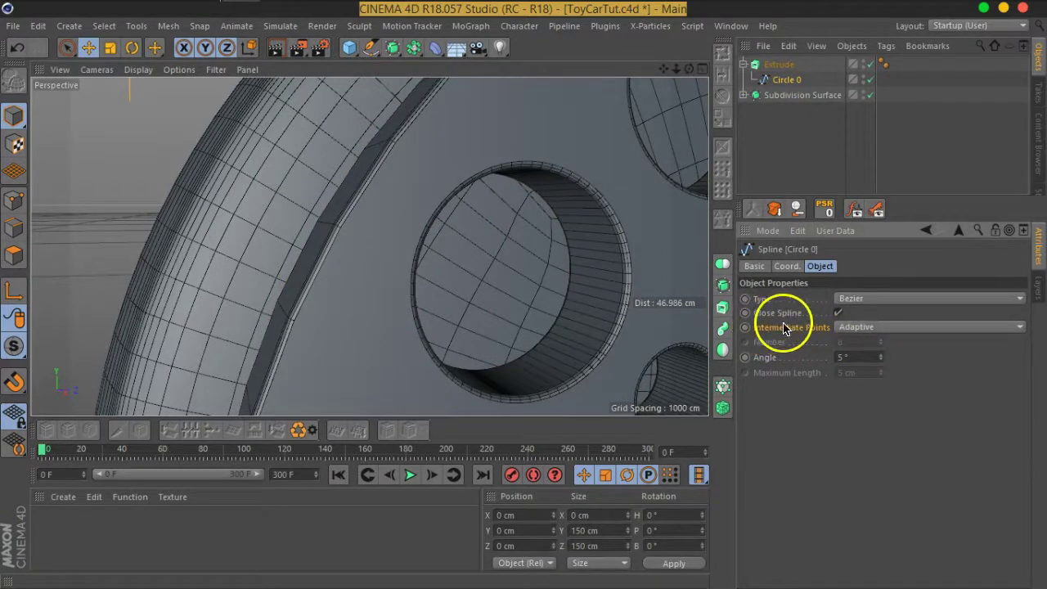
pyautogui.click(881, 327)
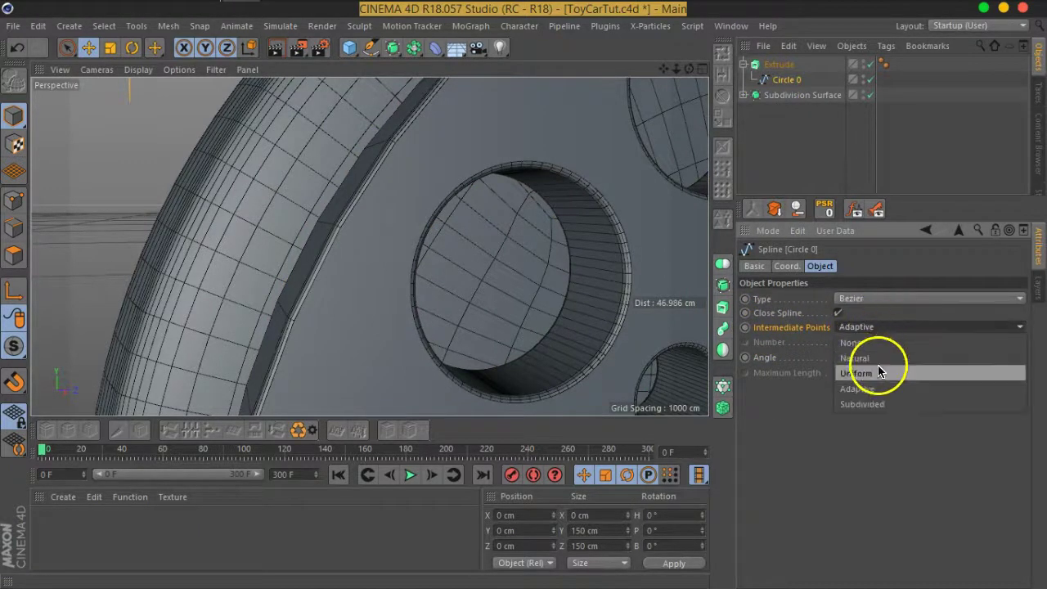
pyautogui.click(882, 403)
pyautogui.moveTo(437, 199)
pyautogui.keyDown('alt'); pyautogui.mouseDown()
pyautogui.moveTo(385, 169)
pyautogui.moveTo(553, 161)
pyautogui.moveTo(527, 194)
pyautogui.mouseUp(); pyautogui.keyUp('alt')
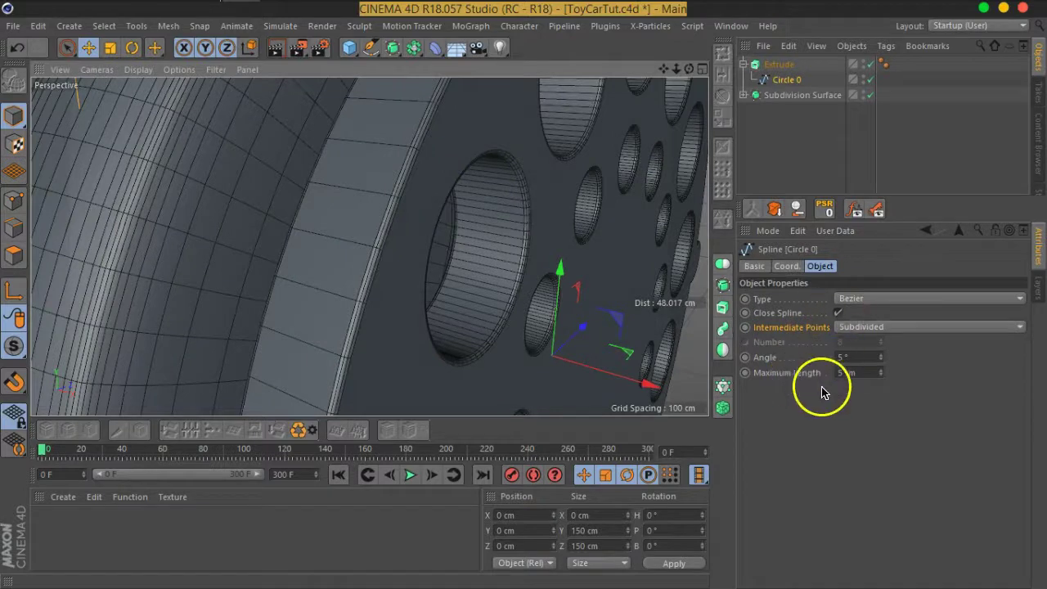
pyautogui.moveTo(484, 226)
pyautogui.keyDown('alt'); pyautogui.mouseDown()
pyautogui.moveTo(451, 234)
pyautogui.moveTo(549, 276)
pyautogui.moveTo(524, 249)
pyautogui.mouseUp(); pyautogui.keyUp('alt')
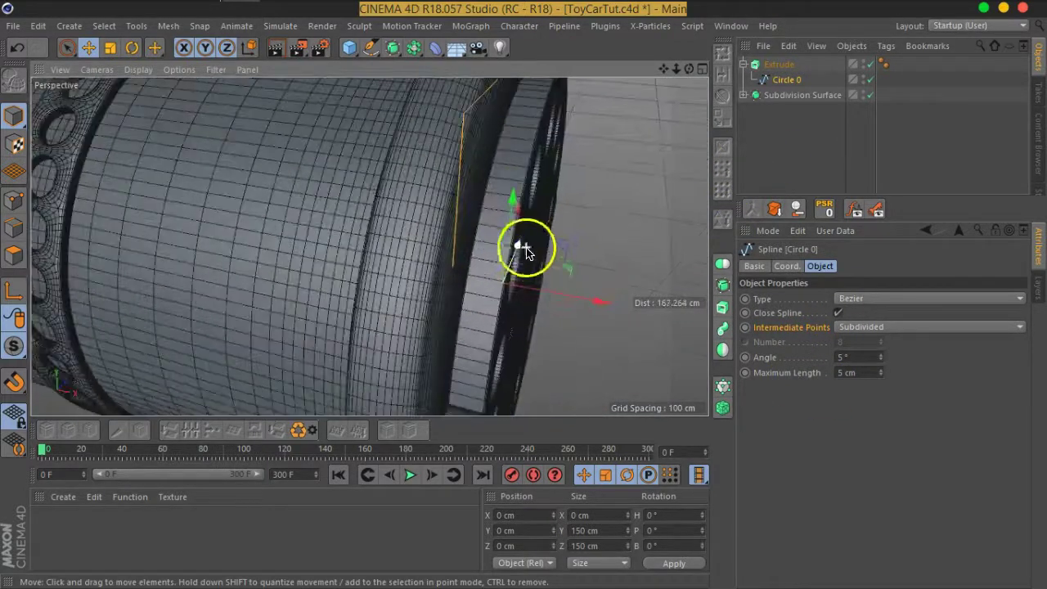
# - Raise the Extrude's Subdivision to 3 and view the wheel face
pyautogui.click(773, 65)
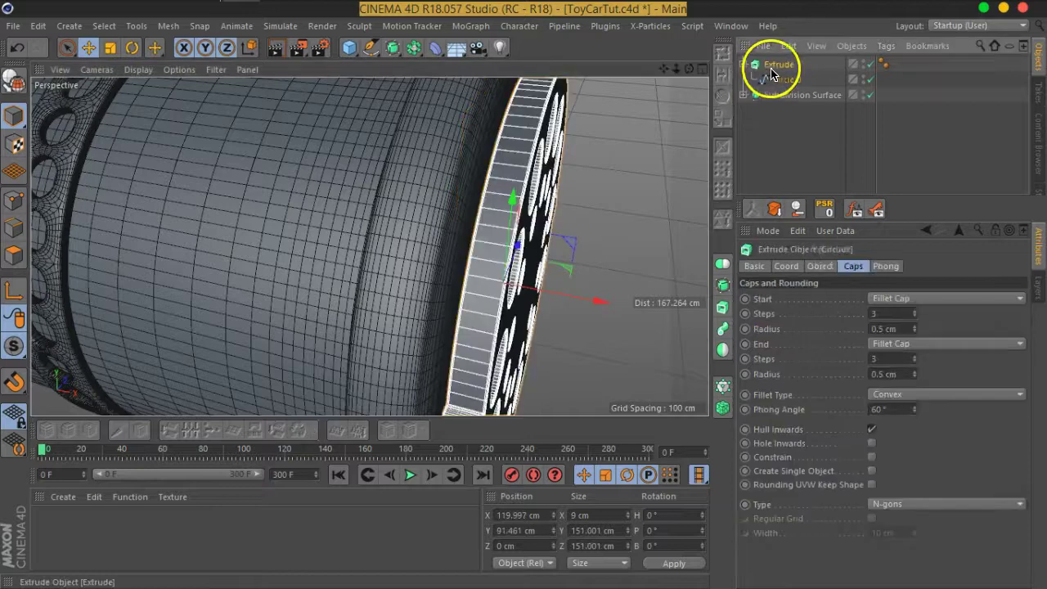
pyautogui.click(828, 268)
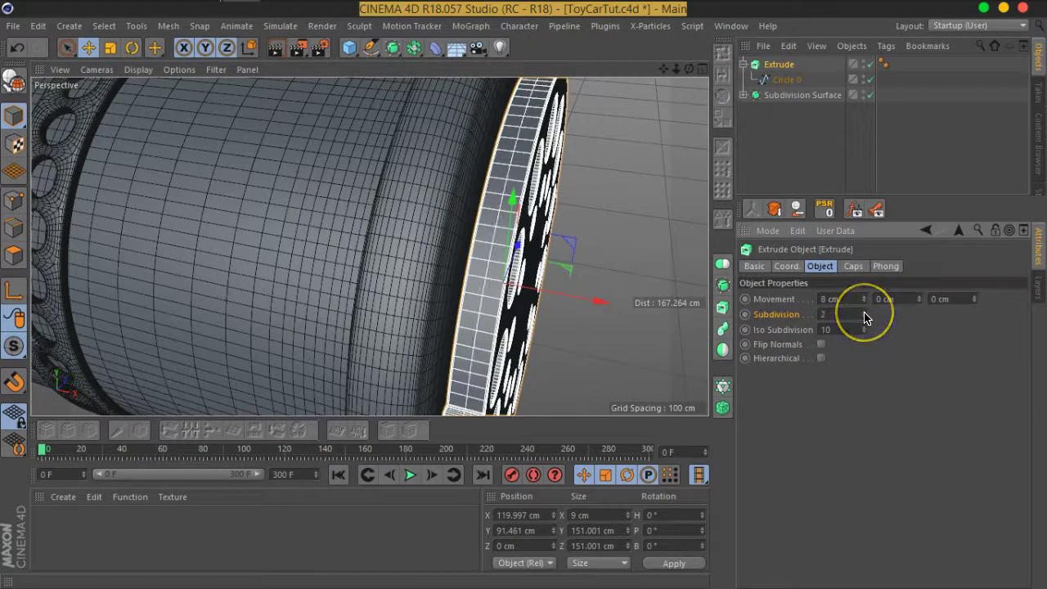
pyautogui.click(865, 314)
pyautogui.moveTo(409, 140)
pyautogui.keyDown('alt'); pyautogui.mouseDown()
pyautogui.moveTo(482, 124)
pyautogui.moveTo(497, 136)
pyautogui.mouseUp(); pyautogui.keyUp('alt')
pyautogui.scroll(5, 488, 117)
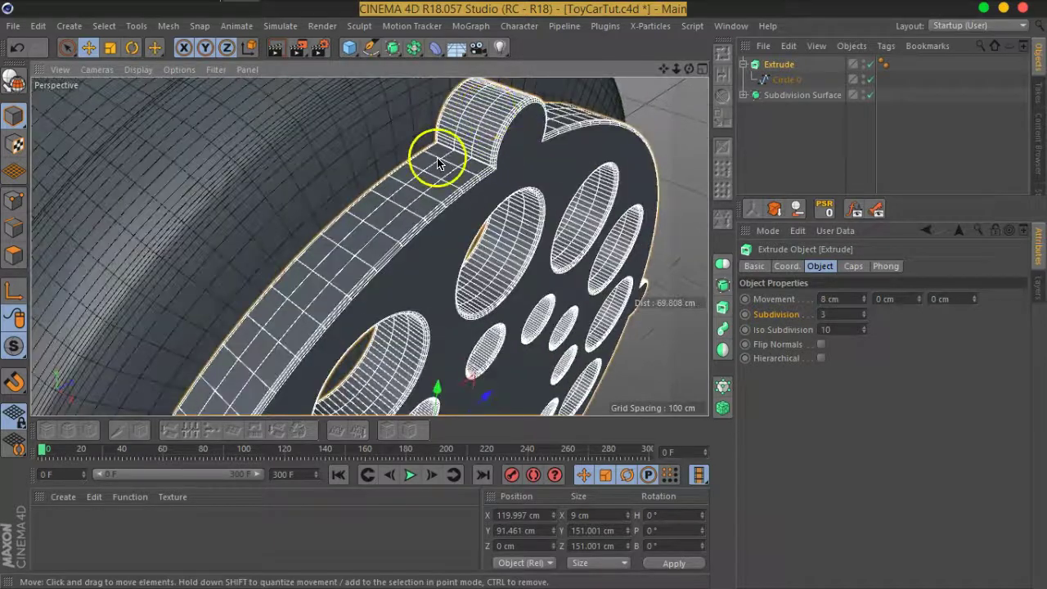
pyautogui.keyDown('alt'); pyautogui.moveTo(438, 164); pyautogui.dragTo(466, 155); pyautogui.keyUp('alt')
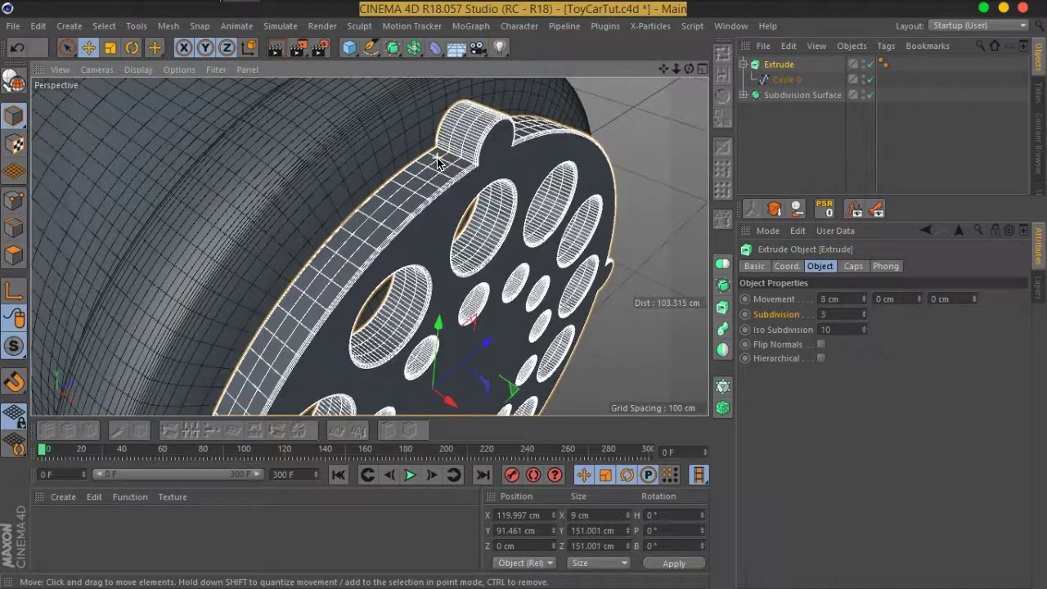
pyautogui.scroll(-3, 466, 155)
# - Collapse the Extrude hierarchy, reselect Extrude and bring up its Caps settings
pyautogui.click(748, 152)
pyautogui.click(744, 66)
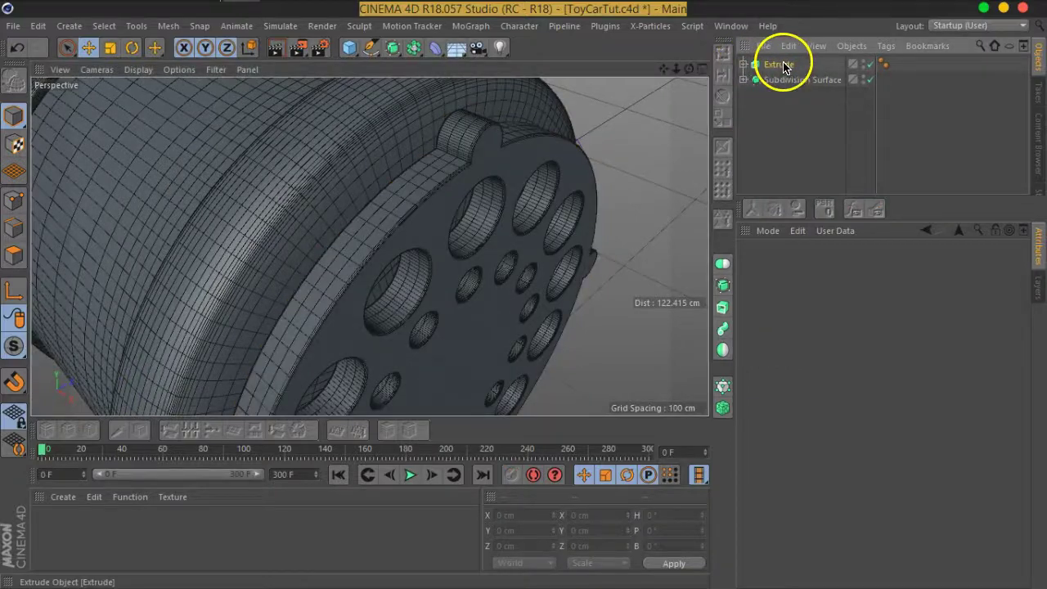
pyautogui.click(781, 68)
pyautogui.scroll(-3, 491, 257)
pyautogui.moveTo(503, 292)
pyautogui.keyDown('alt'); pyautogui.mouseDown()
pyautogui.moveTo(461, 234)
pyautogui.moveTo(542, 206)
pyautogui.moveTo(491, 188)
pyautogui.mouseUp(); pyautogui.keyUp('alt')
pyautogui.scroll(3, 491, 185)
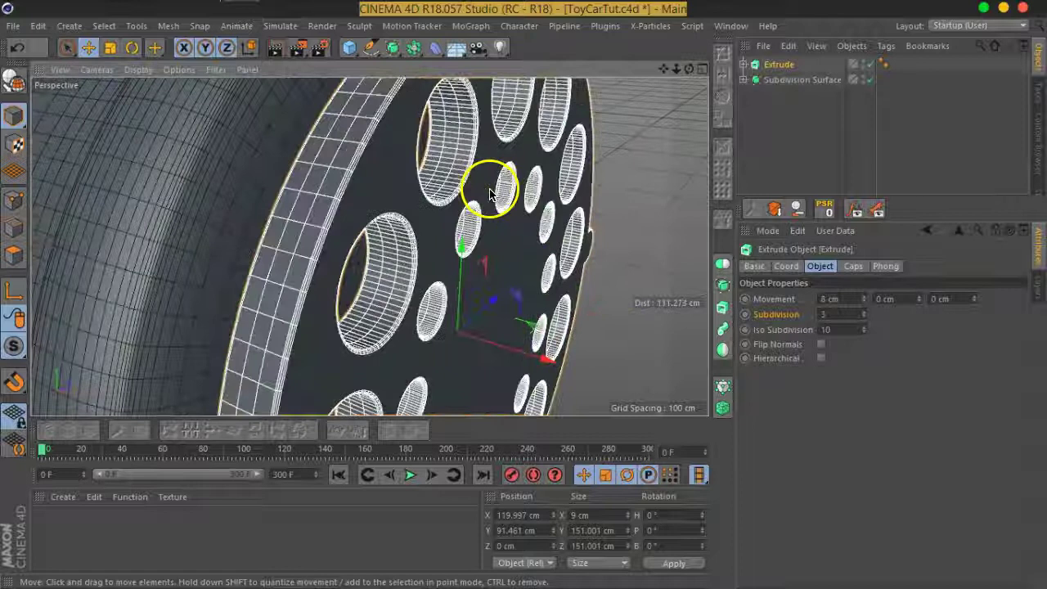
pyautogui.click(833, 273)
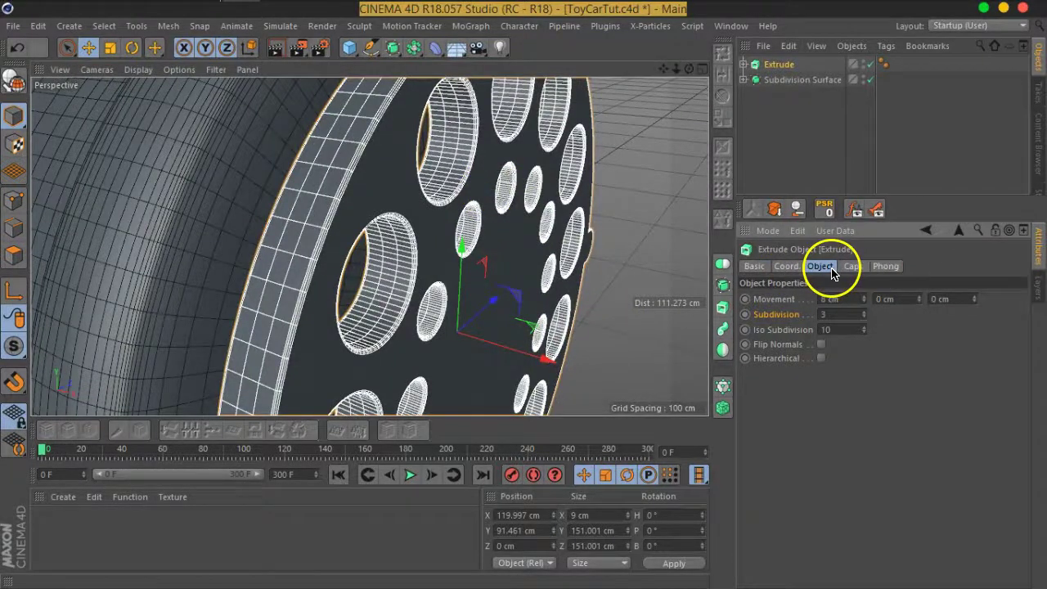
pyautogui.click(854, 268)
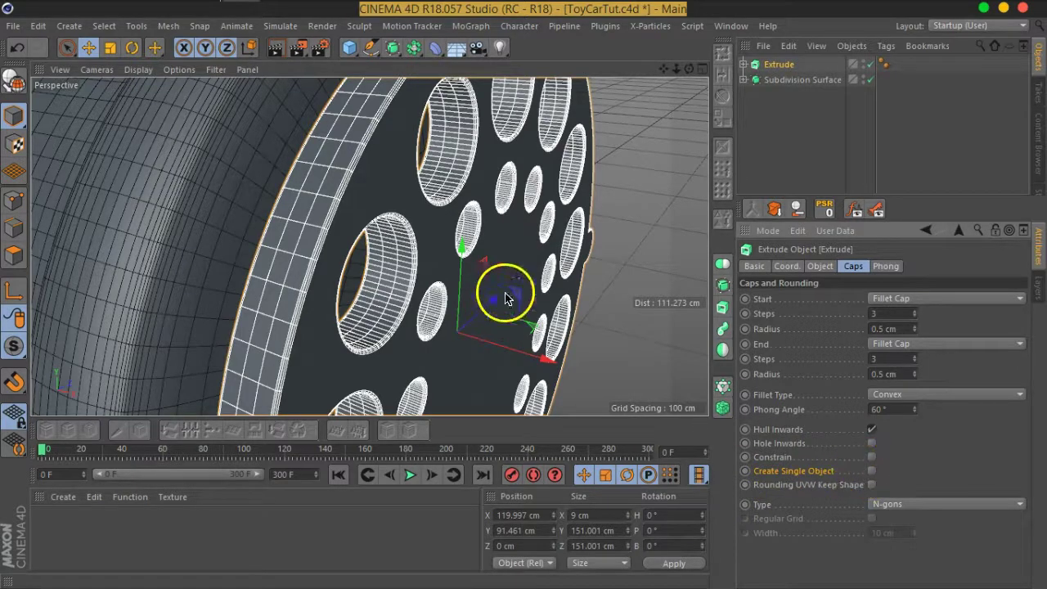
pyautogui.scroll(2, 393, 221)
pyautogui.scroll(2, 399, 218)
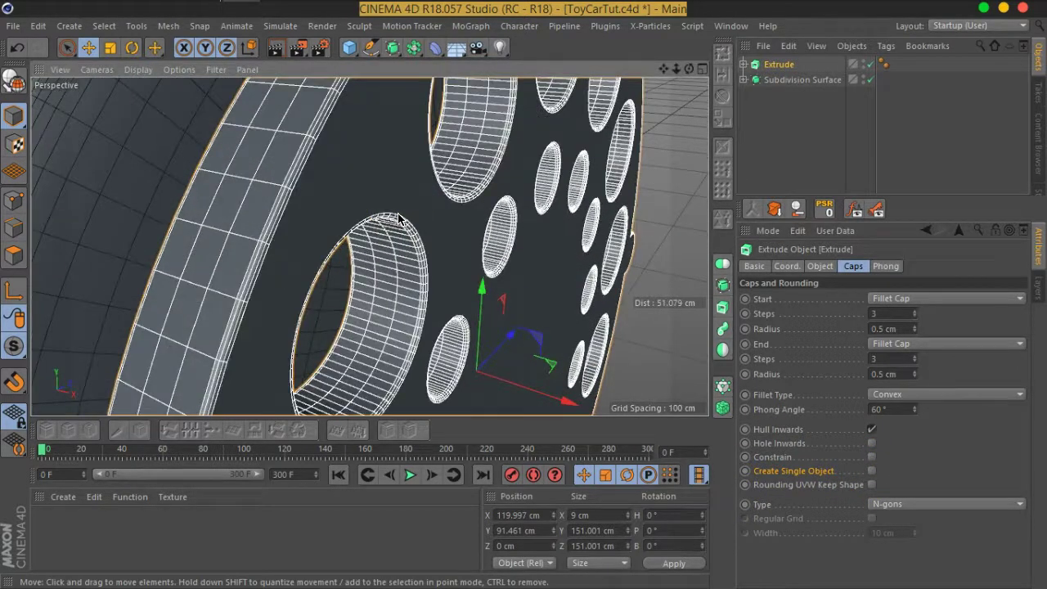
pyautogui.scroll(-2, 399, 218)
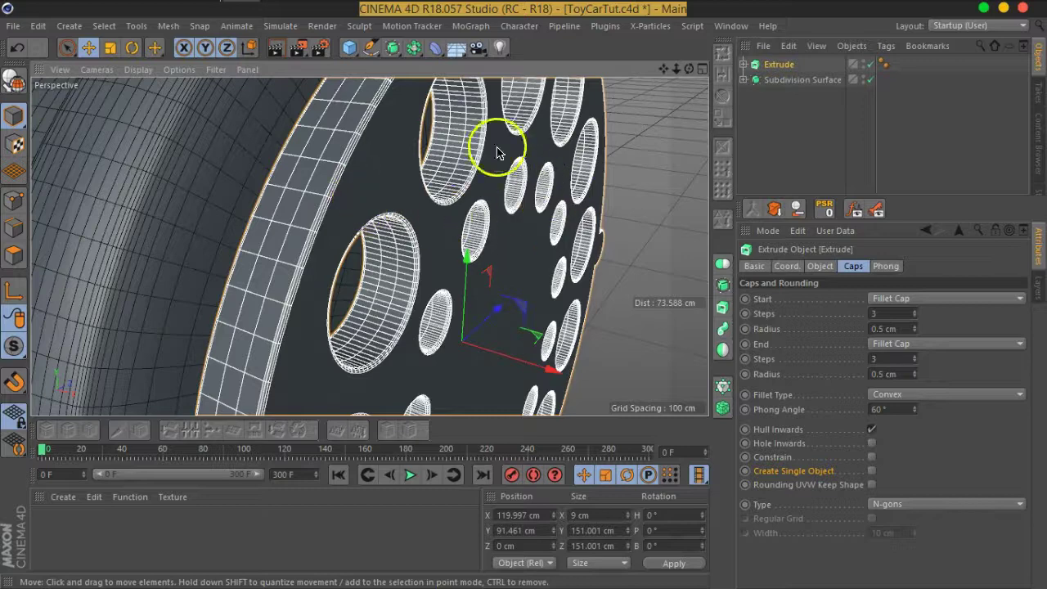
# - Enable Create Single Object for the Extrude's caps
pyautogui.moveTo(374, 234)
pyautogui.keyDown('alt'); pyautogui.mouseDown()
pyautogui.moveTo(496, 250)
pyautogui.moveTo(374, 215)
pyautogui.mouseUp(); pyautogui.keyUp('alt')
pyautogui.moveTo(507, 248)
pyautogui.keyDown('alt'); pyautogui.mouseDown()
pyautogui.moveTo(378, 235)
pyautogui.moveTo(355, 221)
pyautogui.mouseUp(); pyautogui.keyUp('alt')
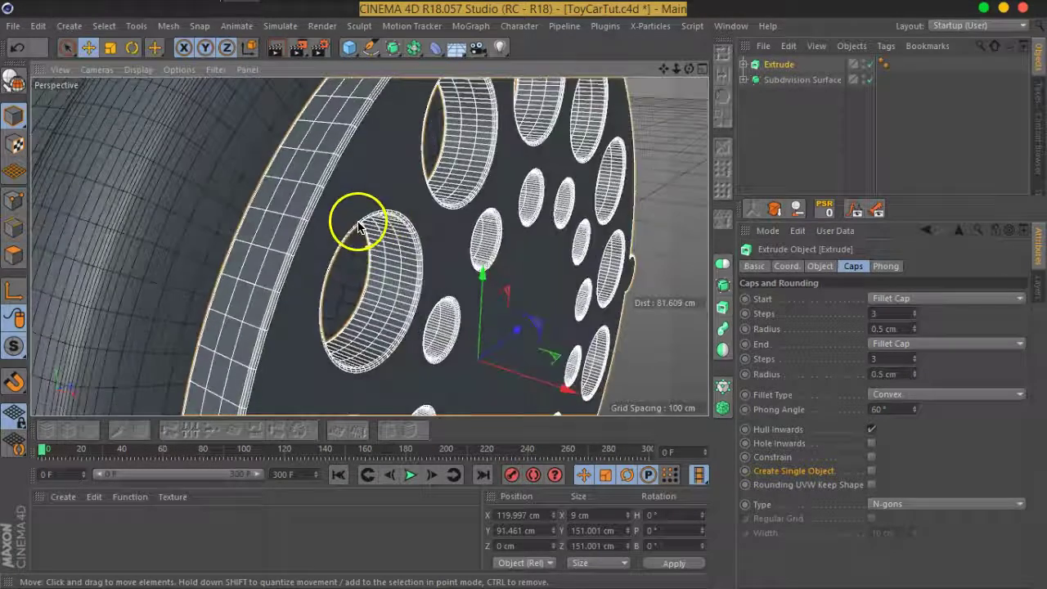
pyautogui.click(872, 472)
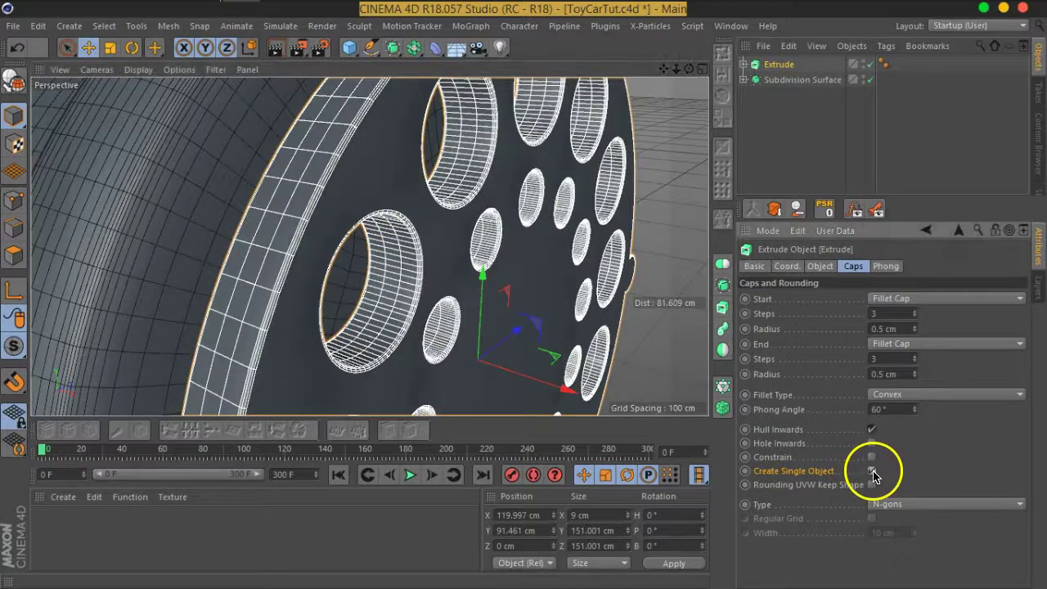
# - Make the Extrude an editable polygon object and edit its Phong tag angle
pyautogui.click(16, 81)
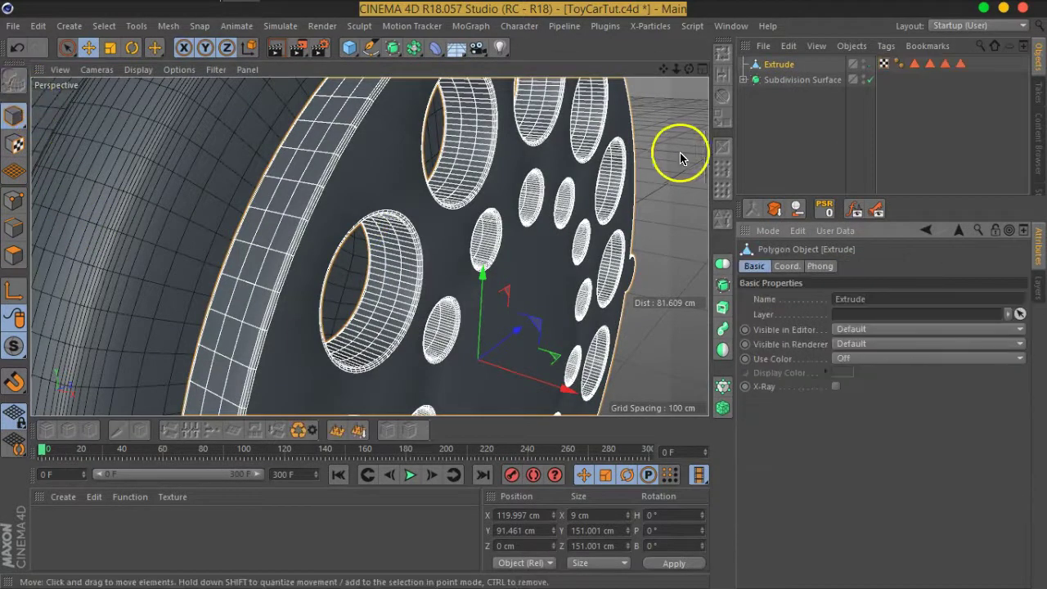
pyautogui.scroll(-5, 545, 206)
pyautogui.moveTo(549, 222)
pyautogui.keyDown('alt'); pyautogui.mouseDown()
pyautogui.moveTo(513, 293)
pyautogui.moveTo(392, 257)
pyautogui.moveTo(398, 201)
pyautogui.moveTo(507, 187)
pyautogui.moveTo(560, 211)
pyautogui.moveTo(510, 294)
pyautogui.moveTo(592, 318)
pyautogui.moveTo(580, 250)
pyautogui.moveTo(523, 233)
pyautogui.moveTo(514, 270)
pyautogui.moveTo(569, 274)
pyautogui.moveTo(572, 264)
pyautogui.moveTo(574, 274)
pyautogui.mouseUp(); pyautogui.keyUp('alt')
pyautogui.scroll(4, 524, 233)
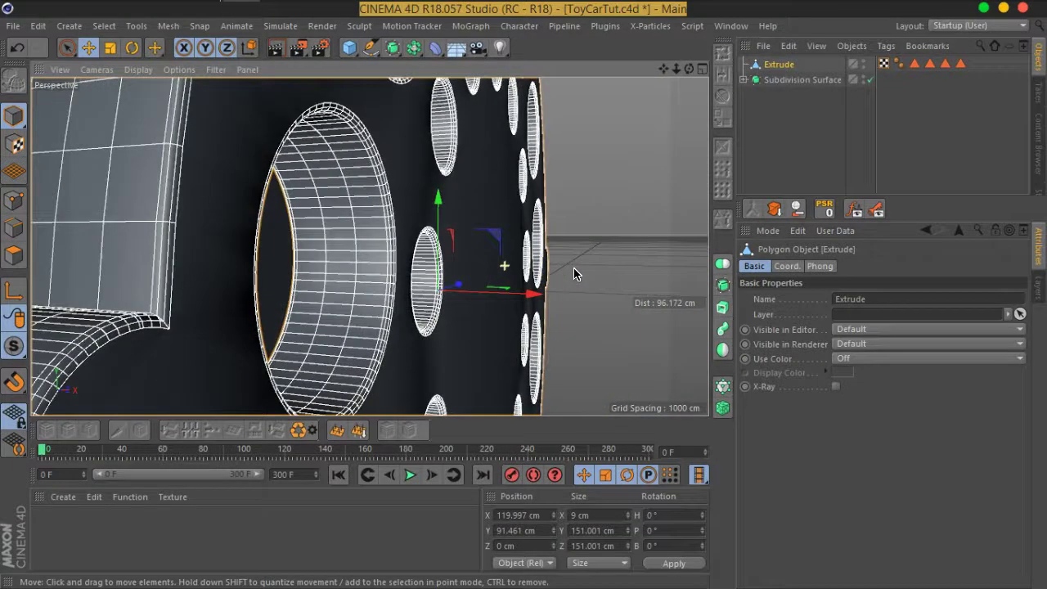
pyautogui.click(898, 64)
pyautogui.click(849, 313)
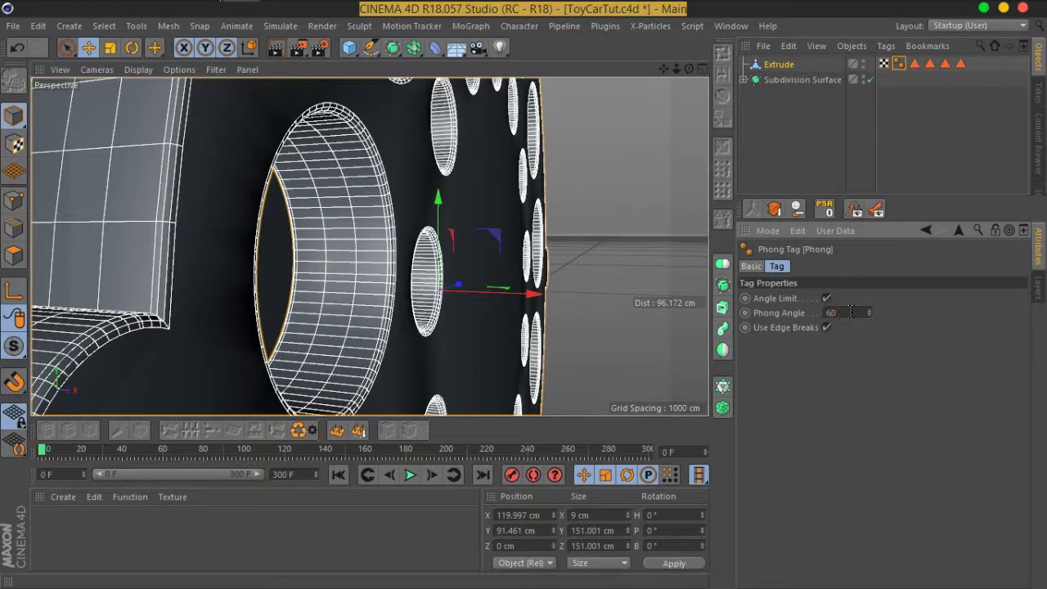
# - Confirm the 60° Phong angle and orbit around a wheel hole
pyautogui.press('Return')
pyautogui.moveTo(415, 210)
pyautogui.keyDown('alt'); pyautogui.mouseDown()
pyautogui.moveTo(323, 155)
pyautogui.moveTo(280, 147)
pyautogui.moveTo(300, 187)
pyautogui.mouseUp(); pyautogui.keyUp('alt')
pyautogui.scroll(3, 194, 163)
pyautogui.scroll(-3, 310, 144)
pyautogui.scroll(3, 281, 175)
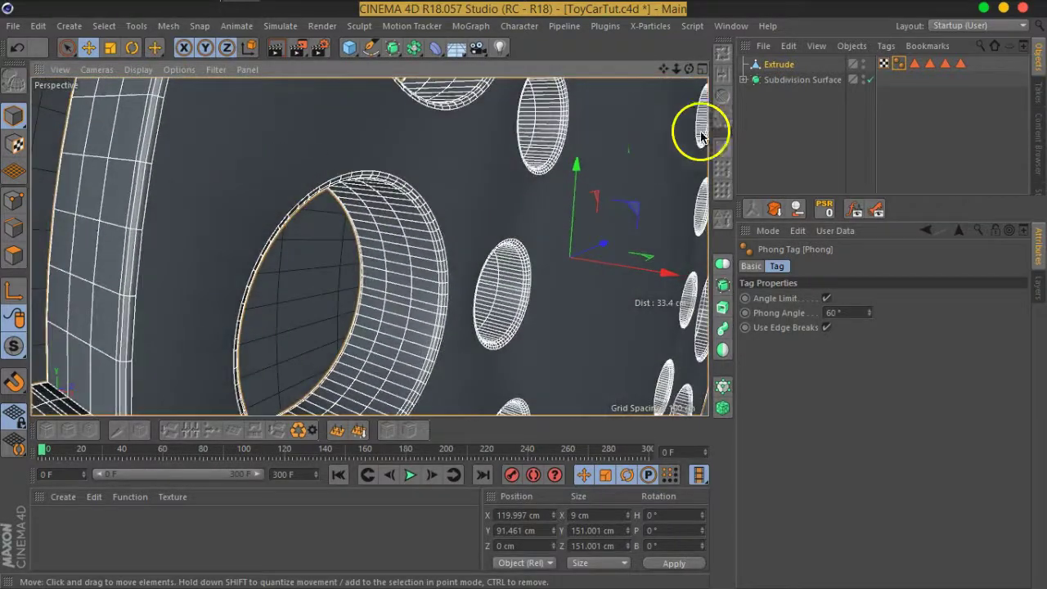
# - Deselect the Phong tag and revert the wheel face to the parametric Extrude
pyautogui.click(768, 99)
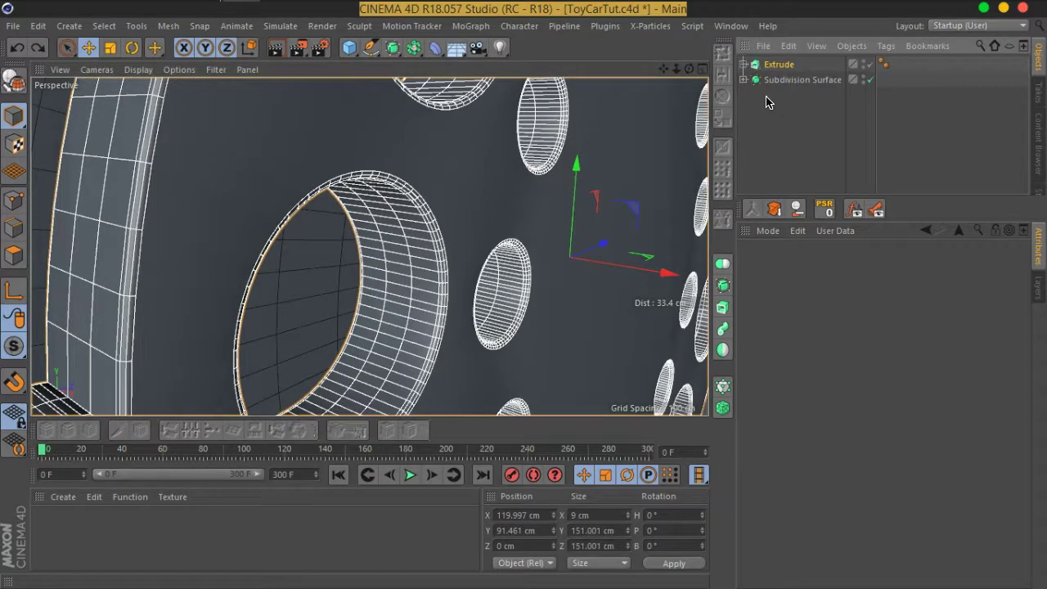
pyautogui.moveTo(406, 171)
pyautogui.keyDown('alt'); pyautogui.mouseDown()
pyautogui.moveTo(386, 199)
pyautogui.moveTo(346, 216)
pyautogui.moveTo(374, 188)
pyautogui.moveTo(446, 214)
pyautogui.mouseUp(); pyautogui.keyUp('alt')
pyautogui.click(365, 367)
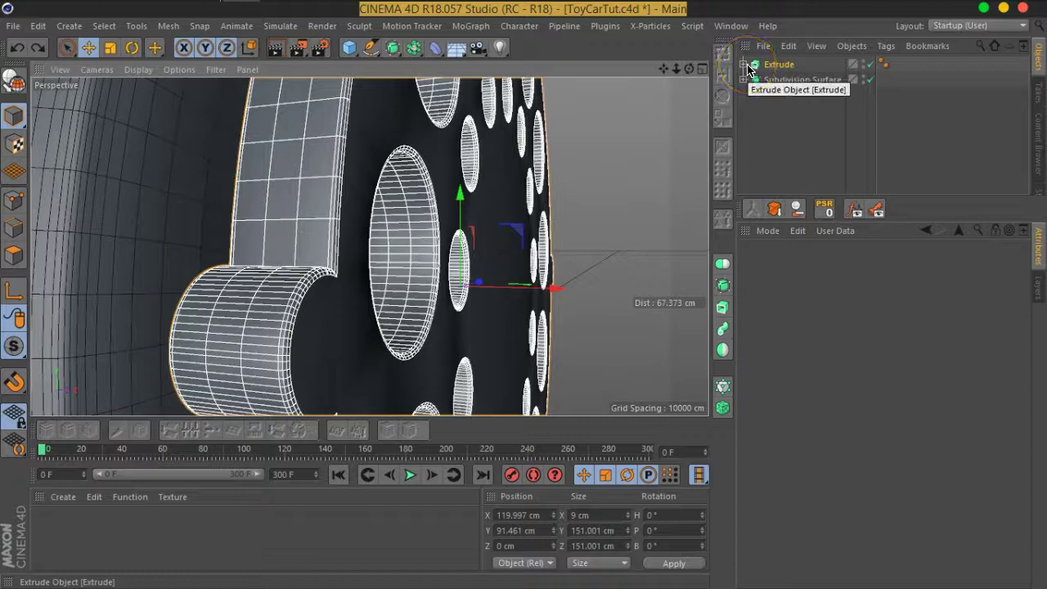
# - Change both Extrude caps from Fillet Cap to plain Cap, restoring the 8 cm plate
pyautogui.click(782, 65)
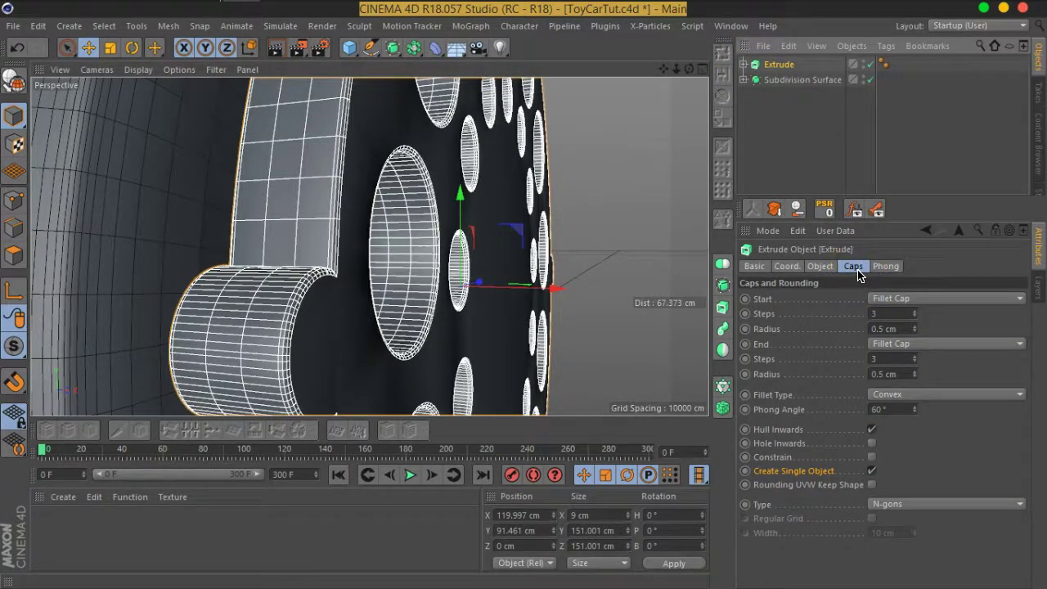
pyautogui.click(918, 300)
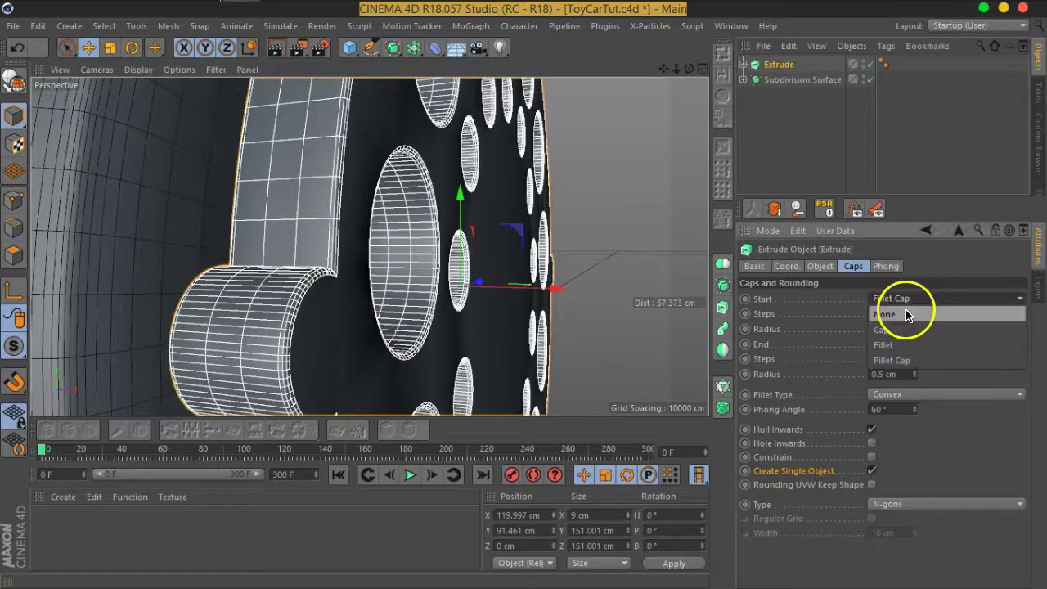
pyautogui.click(905, 318)
pyautogui.click(904, 303)
pyautogui.click(900, 312)
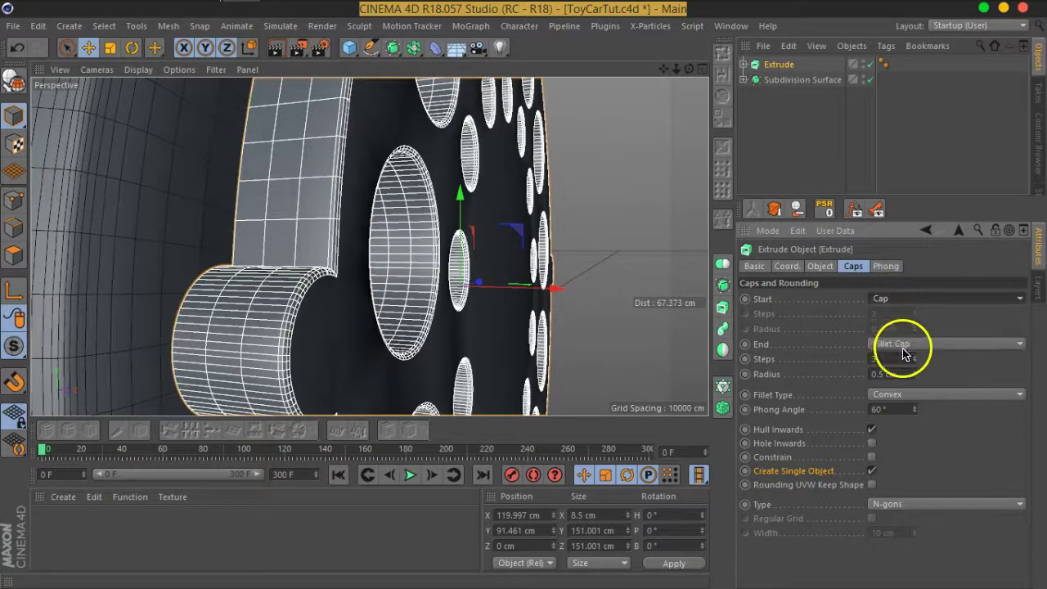
pyautogui.click(907, 344)
pyautogui.click(897, 374)
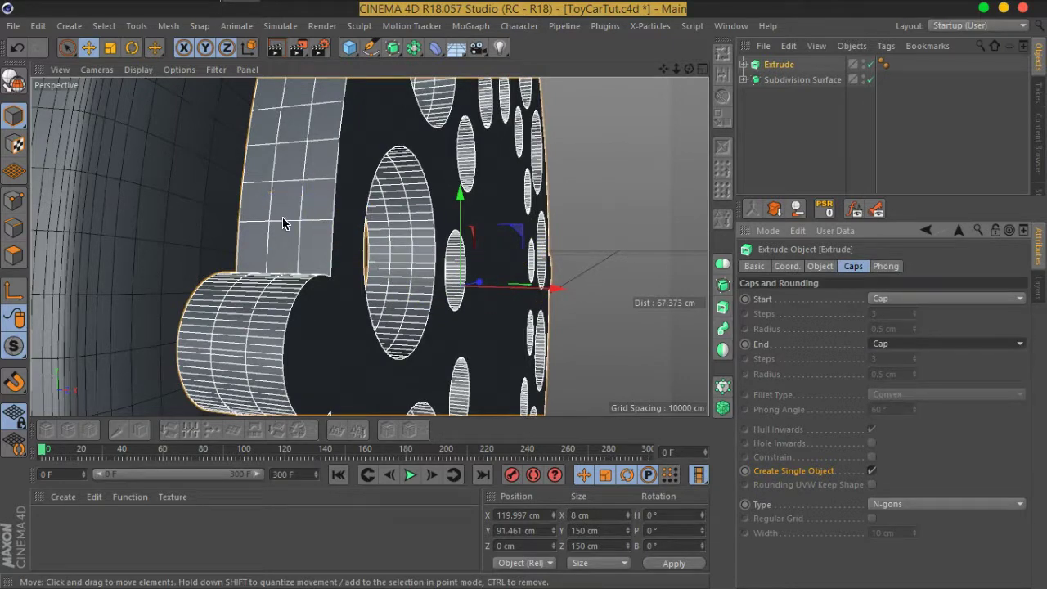
pyautogui.moveTo(433, 210)
pyautogui.keyDown('alt'); pyautogui.mouseDown()
pyautogui.moveTo(350, 218)
pyautogui.moveTo(374, 241)
pyautogui.moveTo(460, 196)
pyautogui.moveTo(478, 258)
pyautogui.mouseUp(); pyautogui.keyUp('alt')
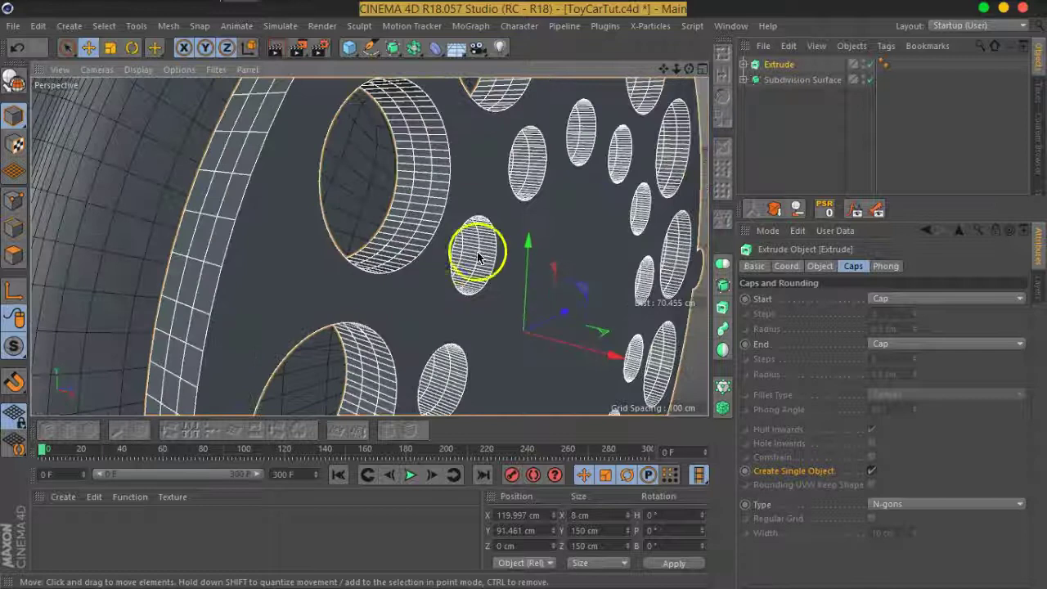
pyautogui.click(779, 65)
pyautogui.click(804, 398)
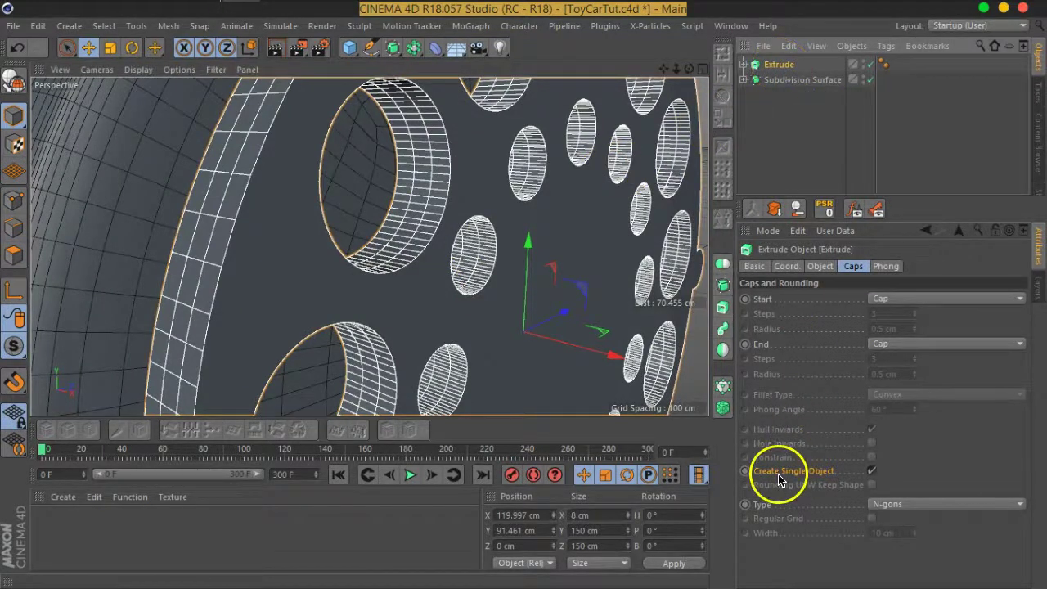
pyautogui.click(17, 84)
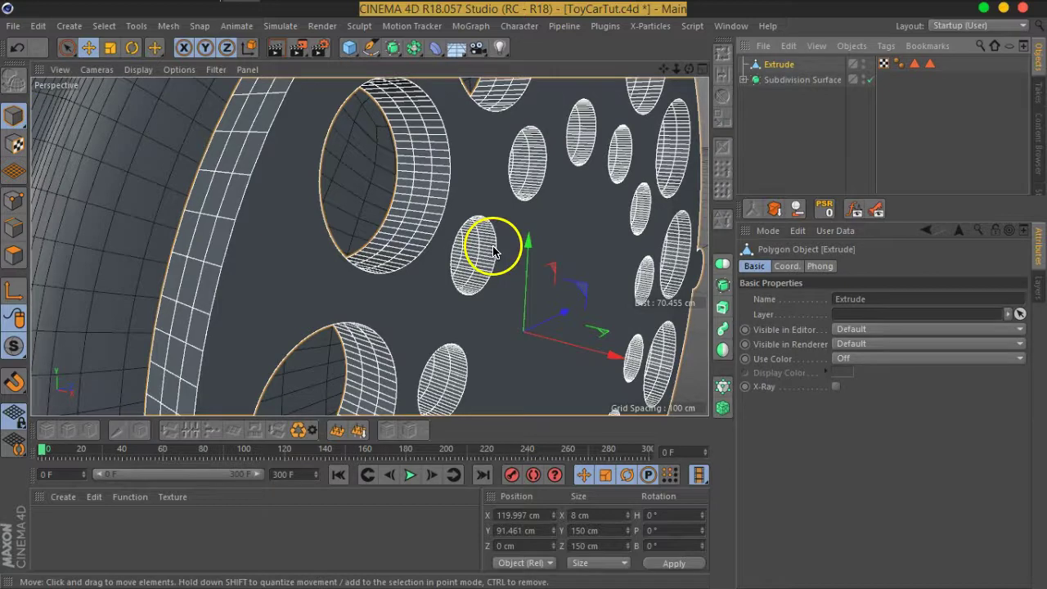
pyautogui.doubleClick(782, 65)
pyautogui.write('FrontGrill')
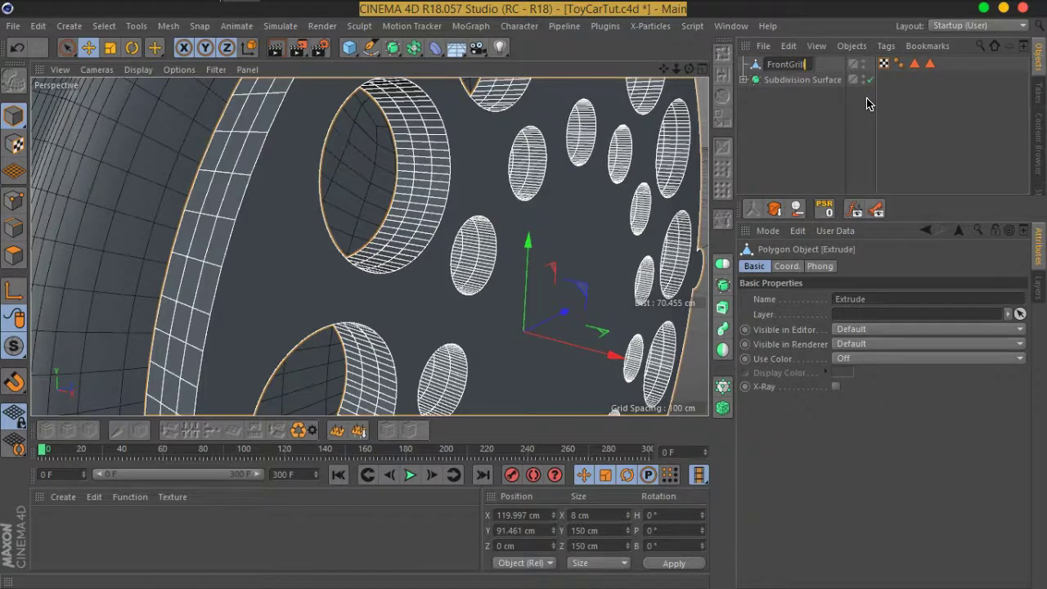
pyautogui.press('Return')
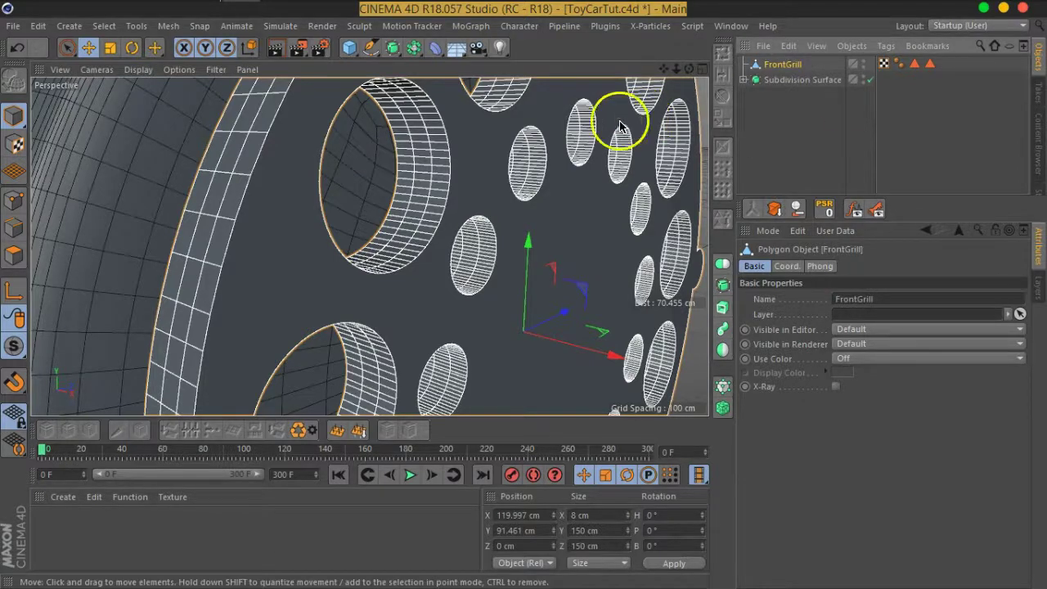
pyautogui.keyDown('alt'); pyautogui.moveTo(509, 164); pyautogui.dragTo(486, 216, button='middle'); pyautogui.keyUp('alt')
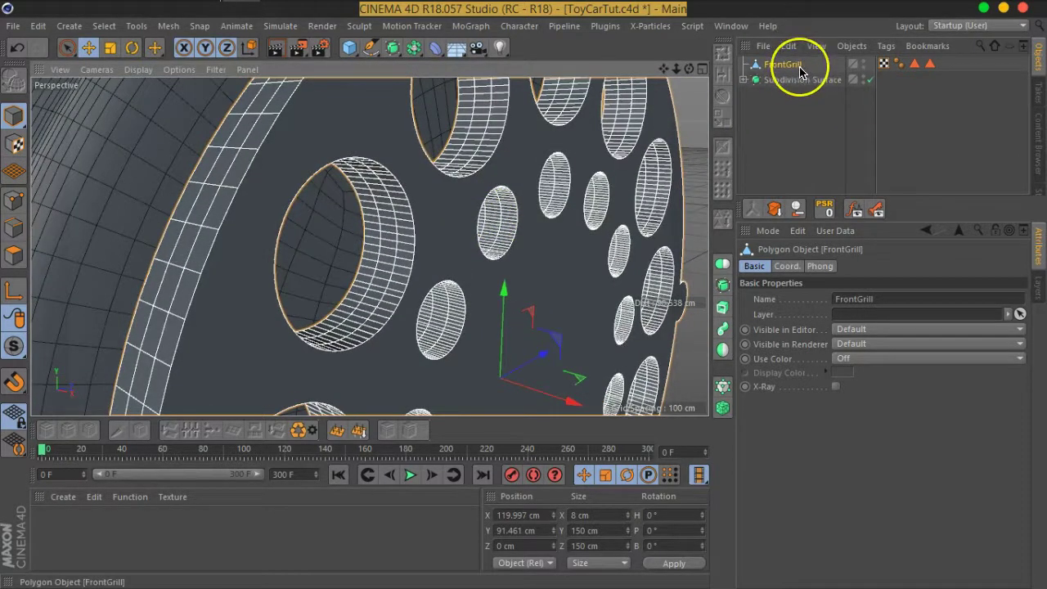
pyautogui.click(365, 223)
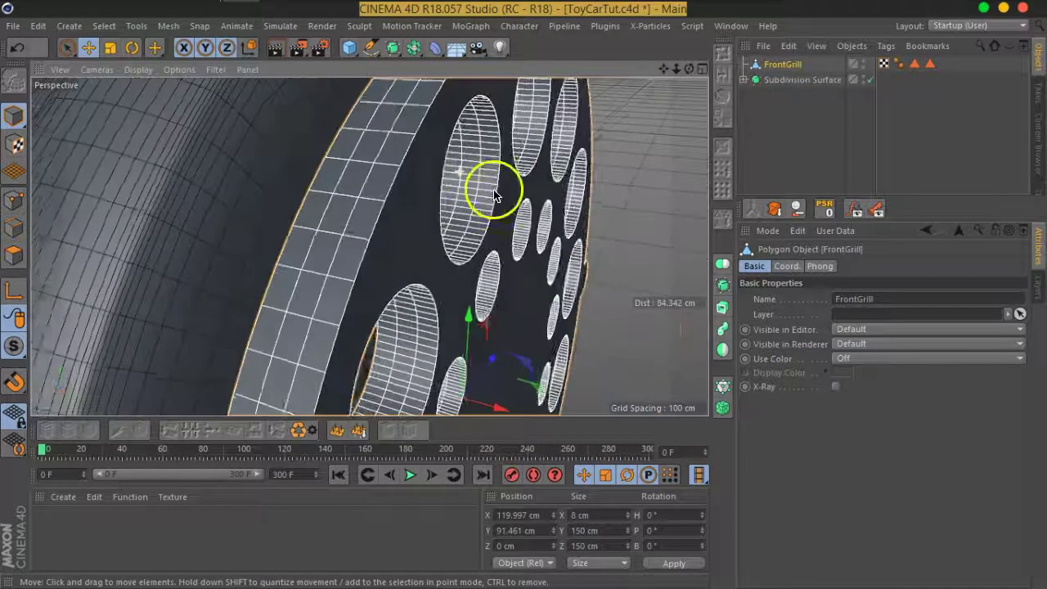
pyautogui.keyDown('alt'); pyautogui.moveTo(491, 186); pyautogui.dragTo(472, 221); pyautogui.keyUp('alt')
pyautogui.scroll(2, 472, 221)
pyautogui.scroll(2, 398, 192)
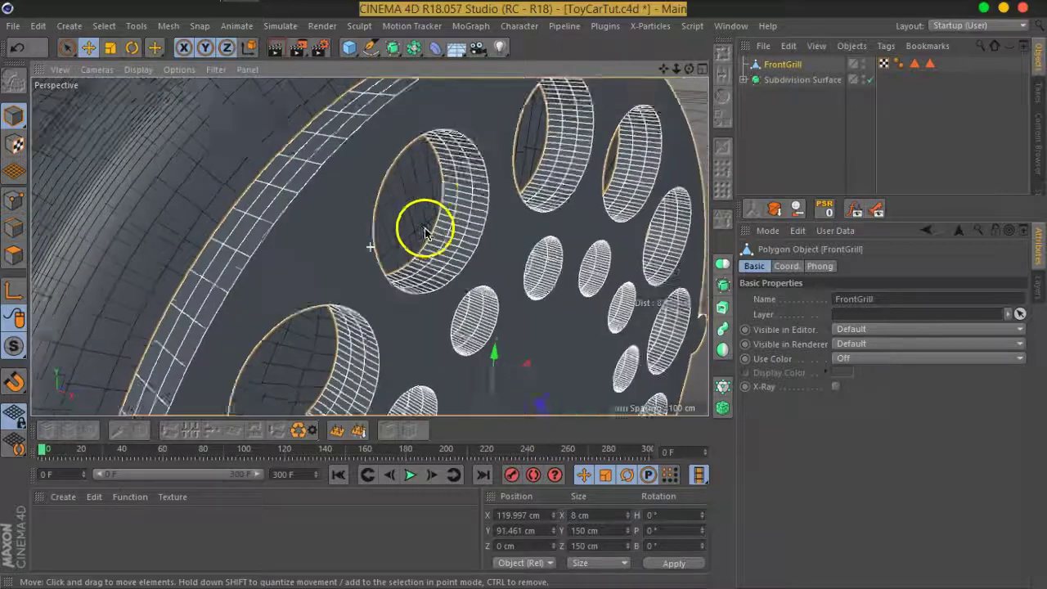
pyautogui.scroll(2, 421, 226)
pyautogui.scroll(2, 479, 201)
pyautogui.scroll(-2, 458, 221)
pyautogui.scroll(-2, 467, 217)
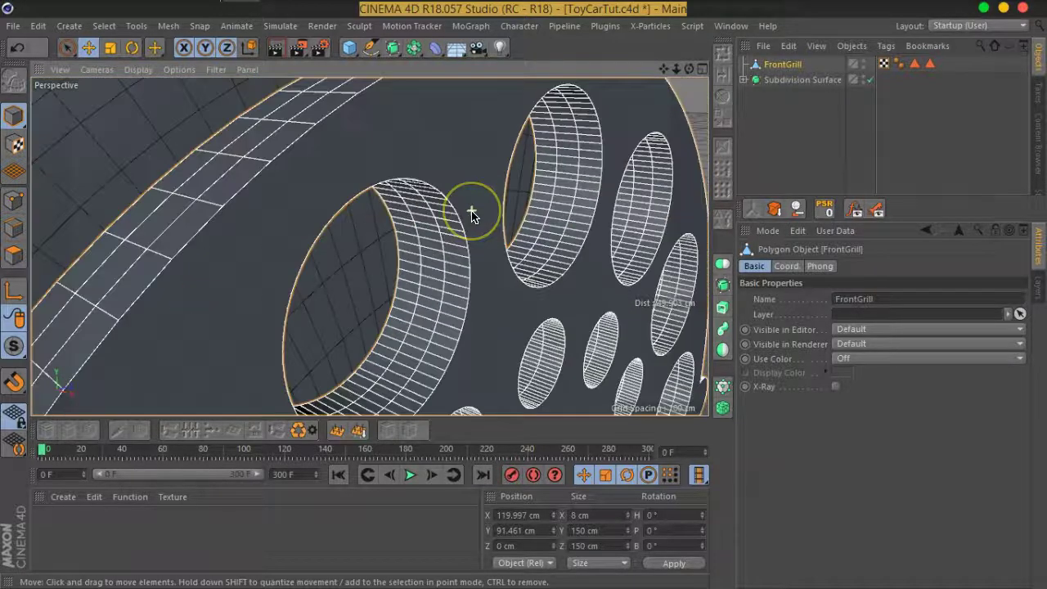
pyautogui.moveTo(428, 208)
pyautogui.keyDown('alt'); pyautogui.mouseDown()
pyautogui.moveTo(472, 187)
pyautogui.moveTo(505, 215)
pyautogui.moveTo(526, 205)
pyautogui.moveTo(498, 187)
pyautogui.moveTo(524, 145)
pyautogui.moveTo(547, 217)
pyautogui.mouseUp(); pyautogui.keyUp('alt')
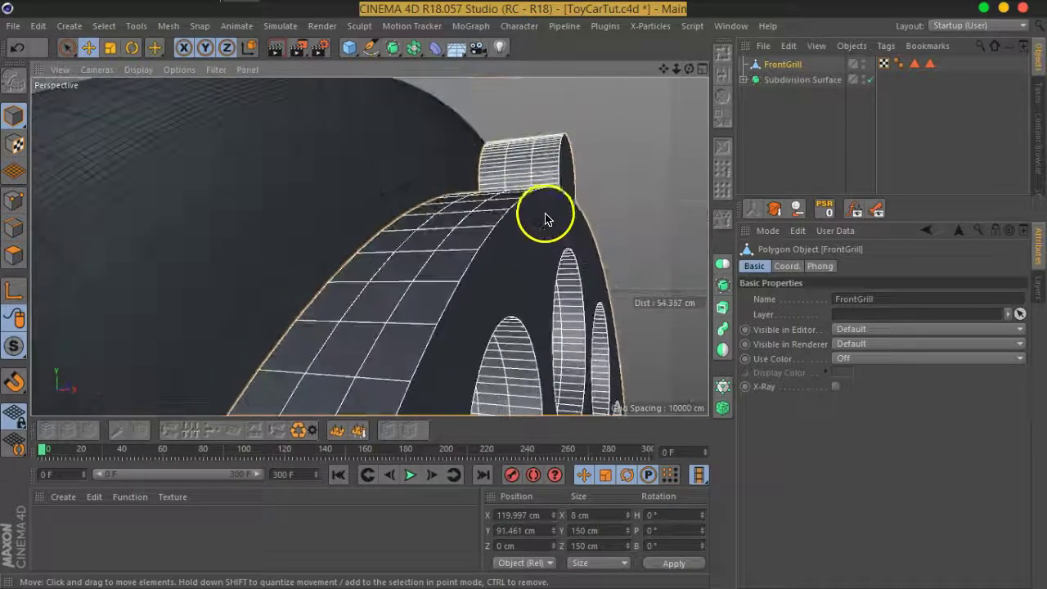
pyautogui.moveTo(537, 182)
pyautogui.keyDown('alt'); pyautogui.mouseDown()
pyautogui.moveTo(510, 227)
pyautogui.moveTo(467, 206)
pyautogui.mouseUp(); pyautogui.keyUp('alt')
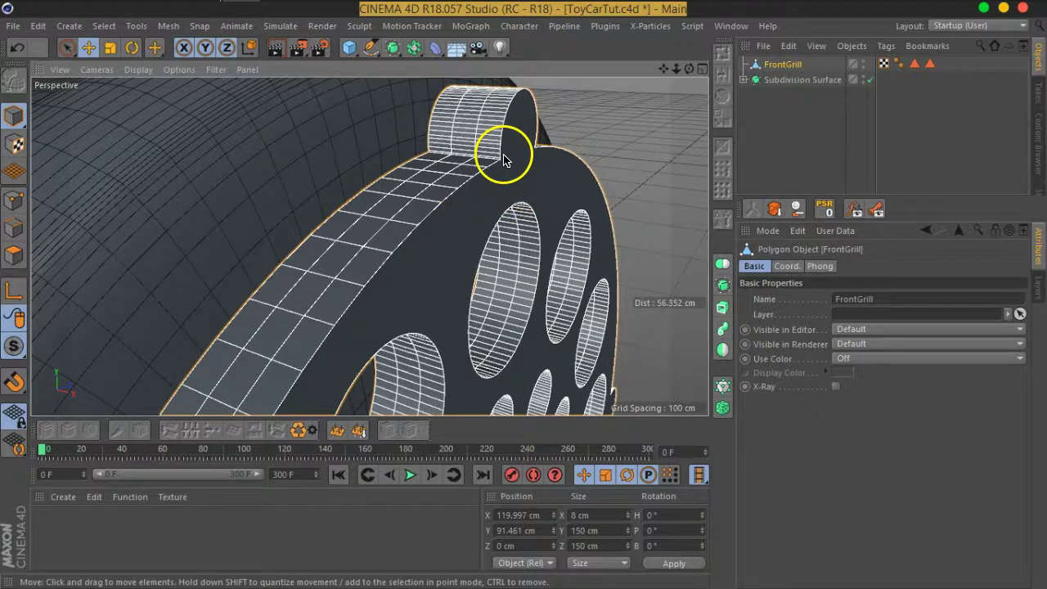
pyautogui.moveTo(584, 278)
pyautogui.keyDown('alt'); pyautogui.mouseDown()
pyautogui.moveTo(535, 203)
pyautogui.moveTo(542, 224)
pyautogui.moveTo(498, 206)
pyautogui.moveTo(526, 214)
pyautogui.mouseUp(); pyautogui.keyUp('alt')
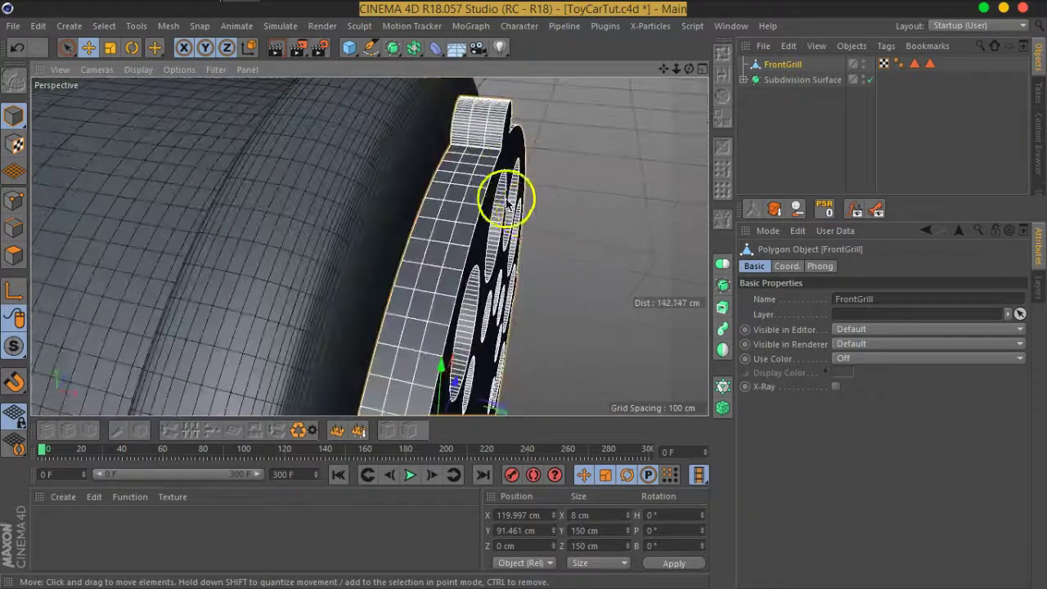
# - Switch to Edge mode and hide N-gon Lines in the viewport filter
pyautogui.click(12, 228)
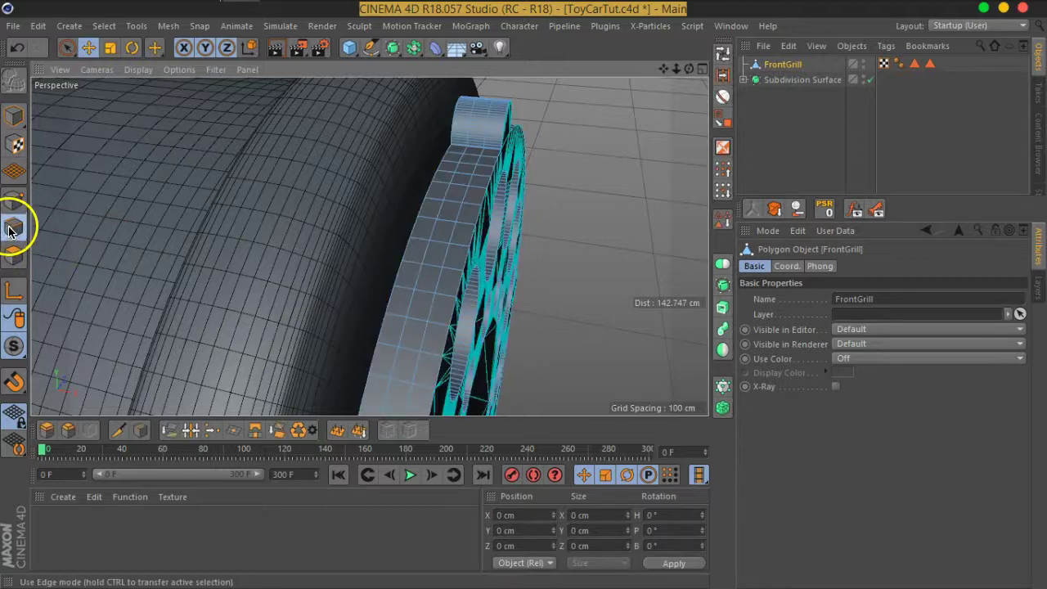
pyautogui.keyDown('alt'); pyautogui.moveTo(463, 234); pyautogui.dragTo(479, 210); pyautogui.keyUp('alt')
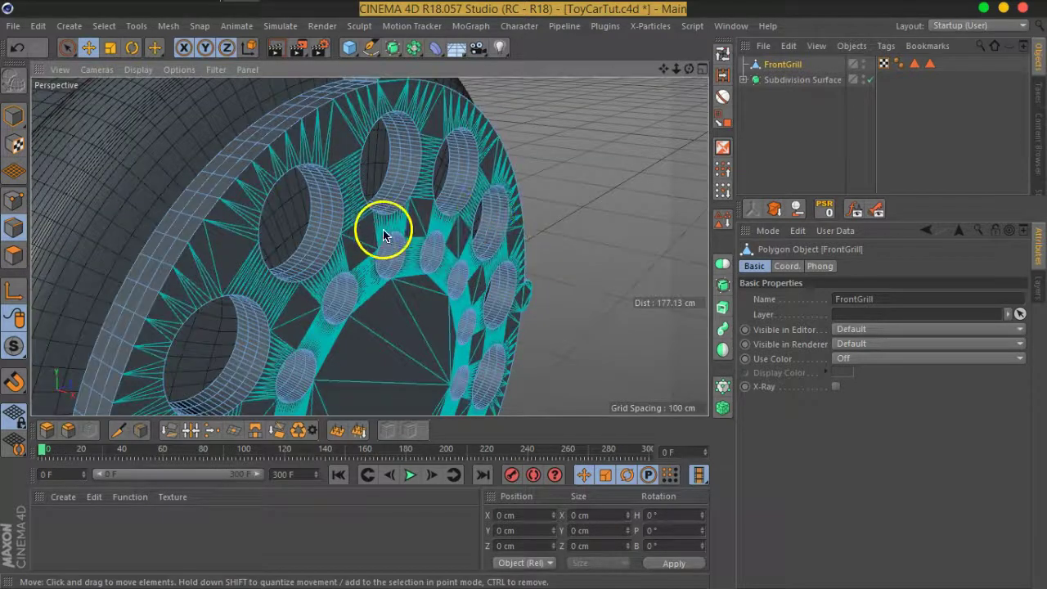
pyautogui.click(215, 70)
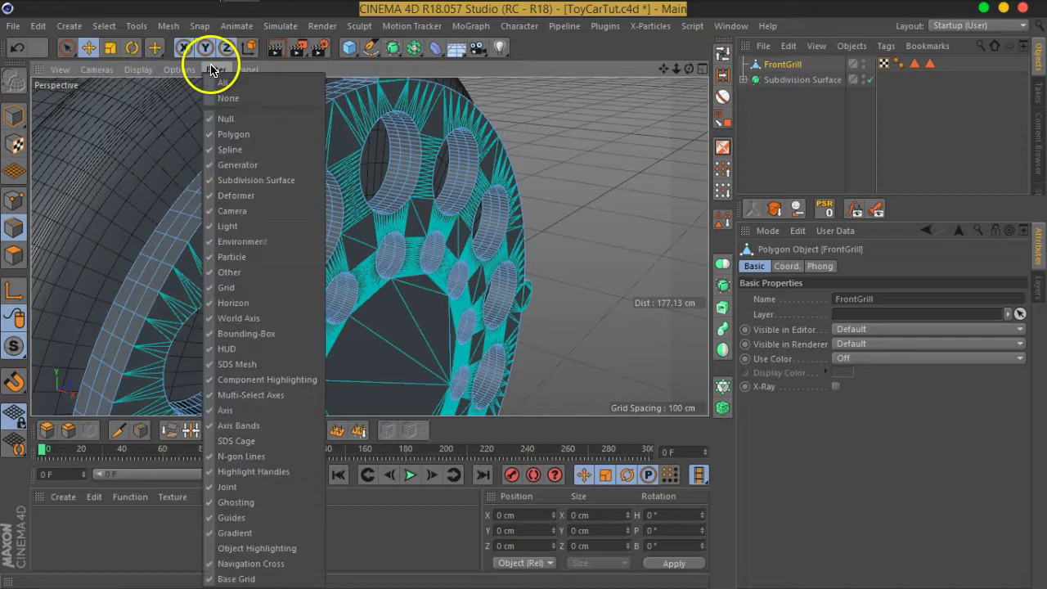
pyautogui.click(243, 457)
pyautogui.moveTo(460, 217)
pyautogui.keyDown('alt'); pyautogui.mouseDown()
pyautogui.moveTo(519, 227)
pyautogui.moveTo(484, 210)
pyautogui.mouseUp(); pyautogui.keyUp('alt')
pyautogui.scroll(5, 456, 192)
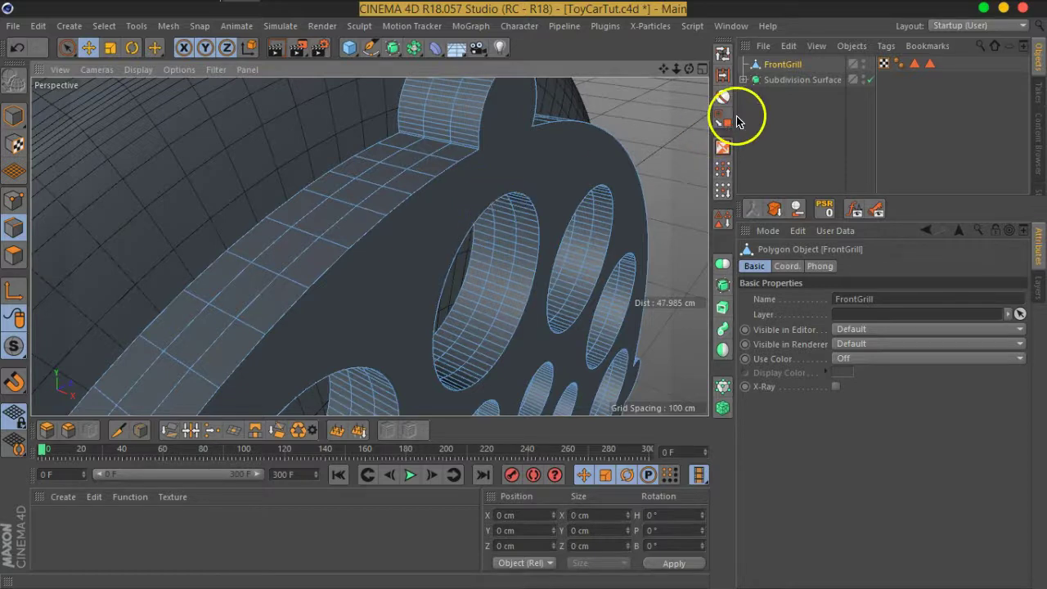
# - Use Loop Selection to pick the edge loop along the grill's rim
pyautogui.click(722, 54)
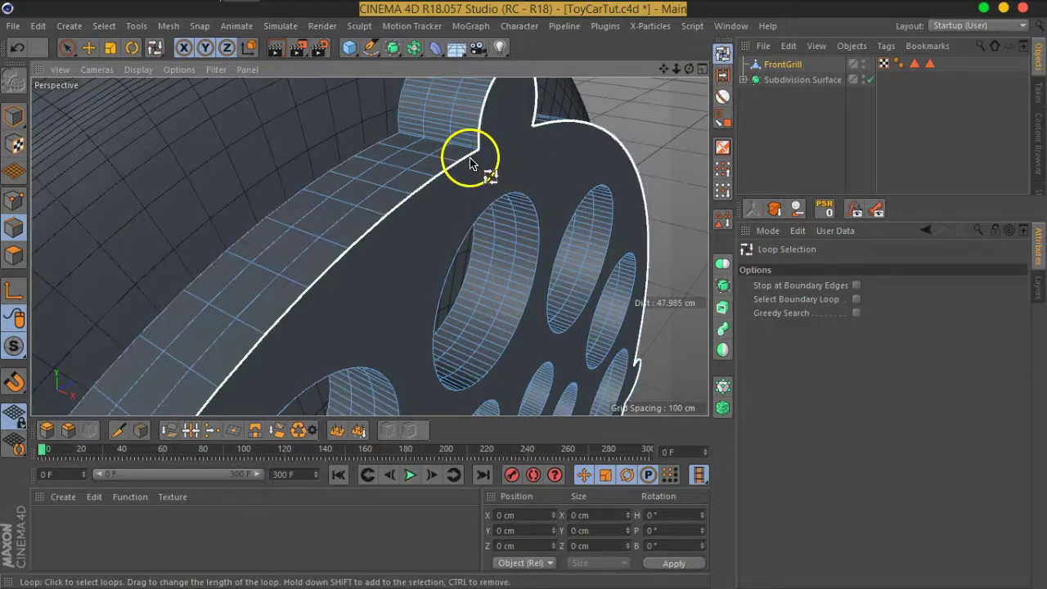
pyautogui.click(371, 152)
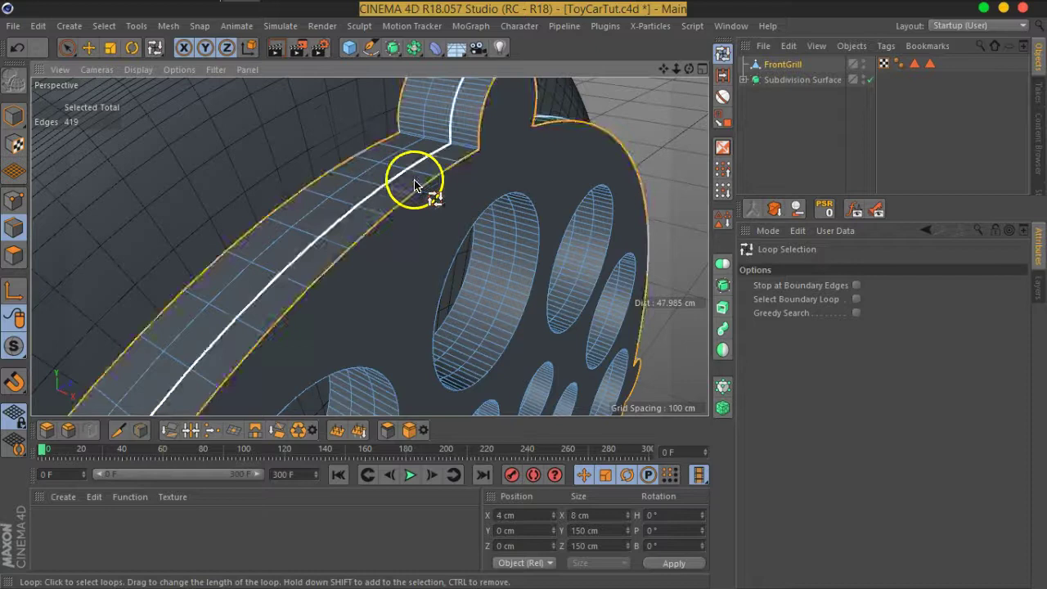
pyautogui.scroll(-3, 603, 245)
pyautogui.scroll(-3, 563, 327)
pyautogui.keyDown('alt'); pyautogui.moveTo(563, 328); pyautogui.dragTo(690, 210); pyautogui.keyUp('alt')
# - Return to Model mode and reselect the FrontGrill object
pyautogui.click(794, 136)
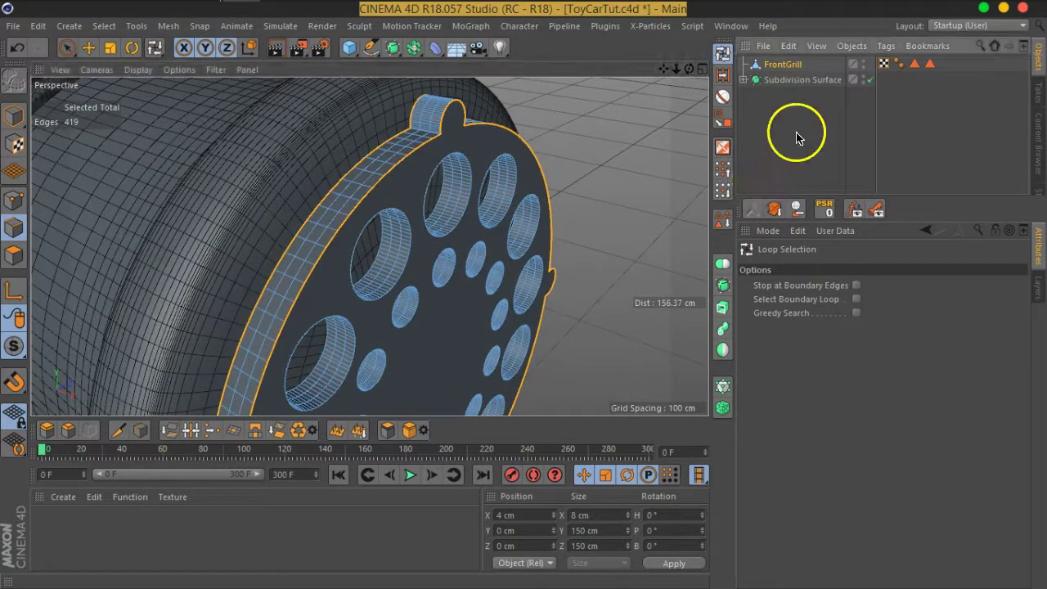
pyautogui.click(16, 114)
pyautogui.click(782, 65)
pyautogui.scroll(2, 526, 229)
pyautogui.scroll(2, 439, 136)
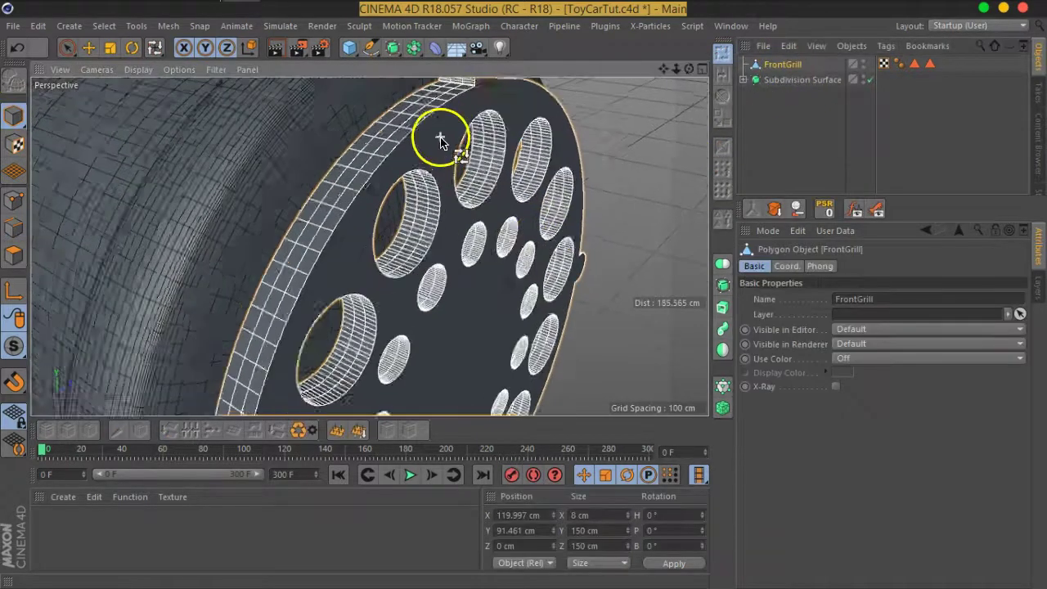
pyautogui.scroll(3, 458, 155)
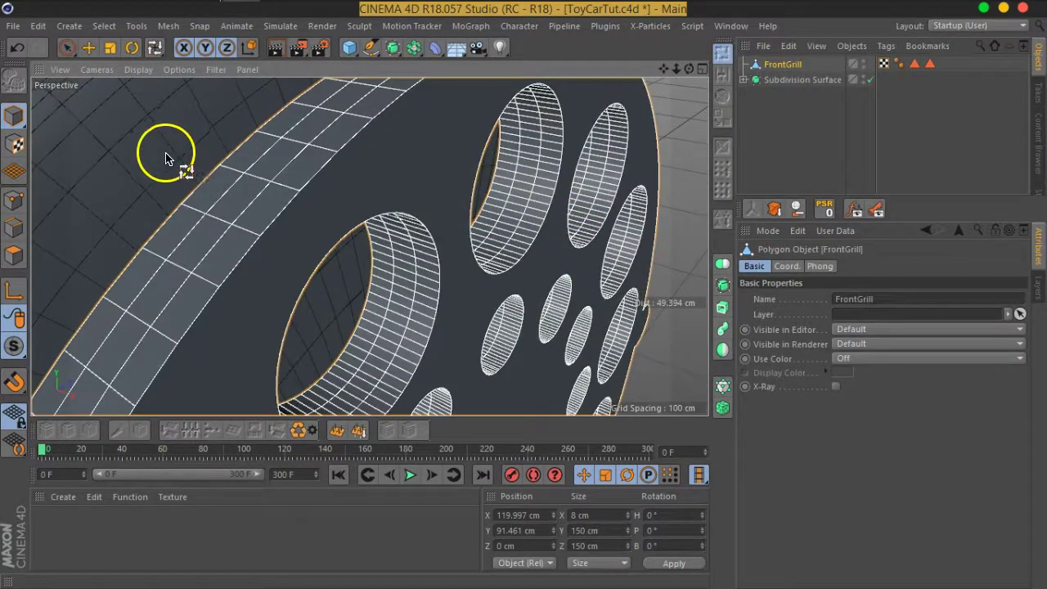
pyautogui.click(109, 27)
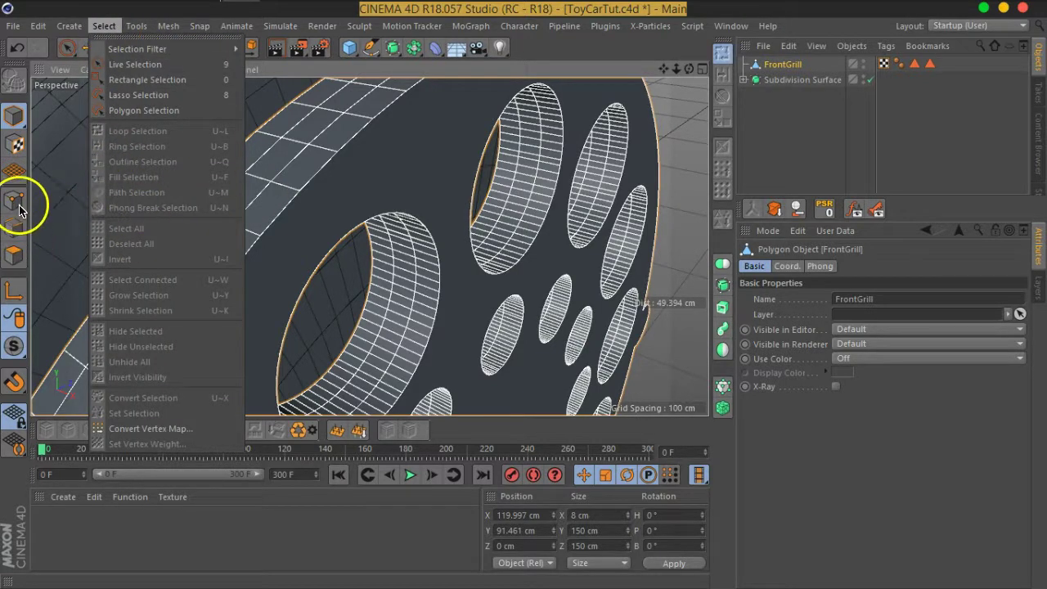
pyautogui.click(16, 235)
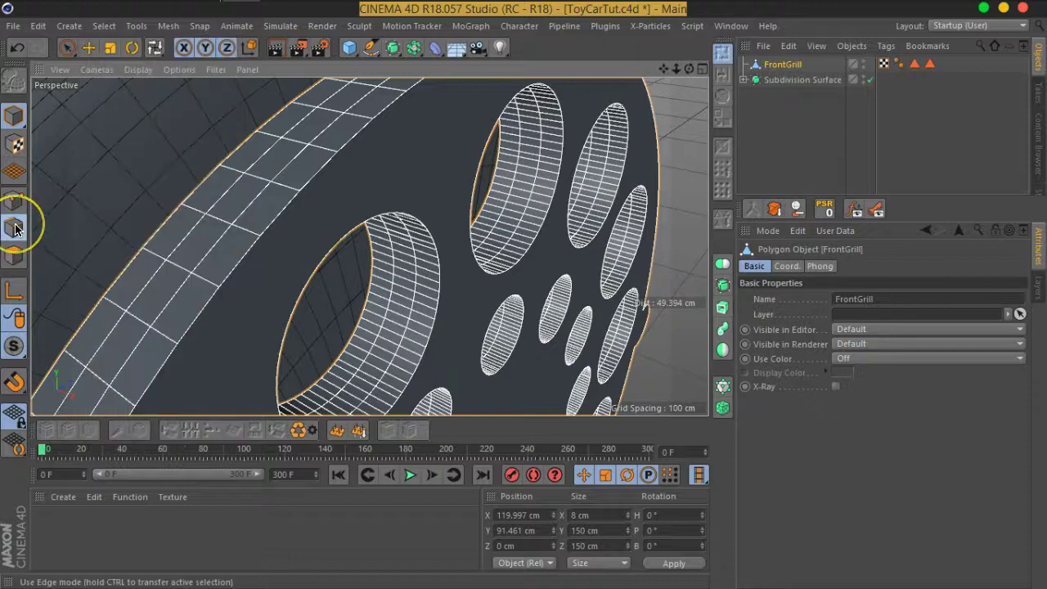
# - Go back to Edge mode on FrontGrill, clear the edge selection and bring up the Select menu
pyautogui.click(15, 228)
pyautogui.click(672, 175)
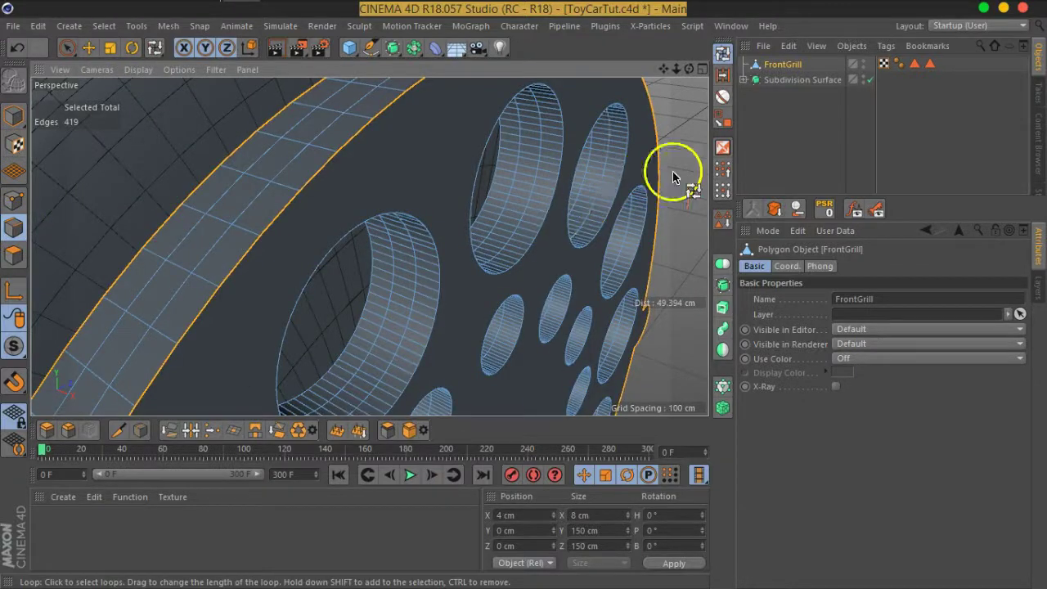
pyautogui.click(701, 133)
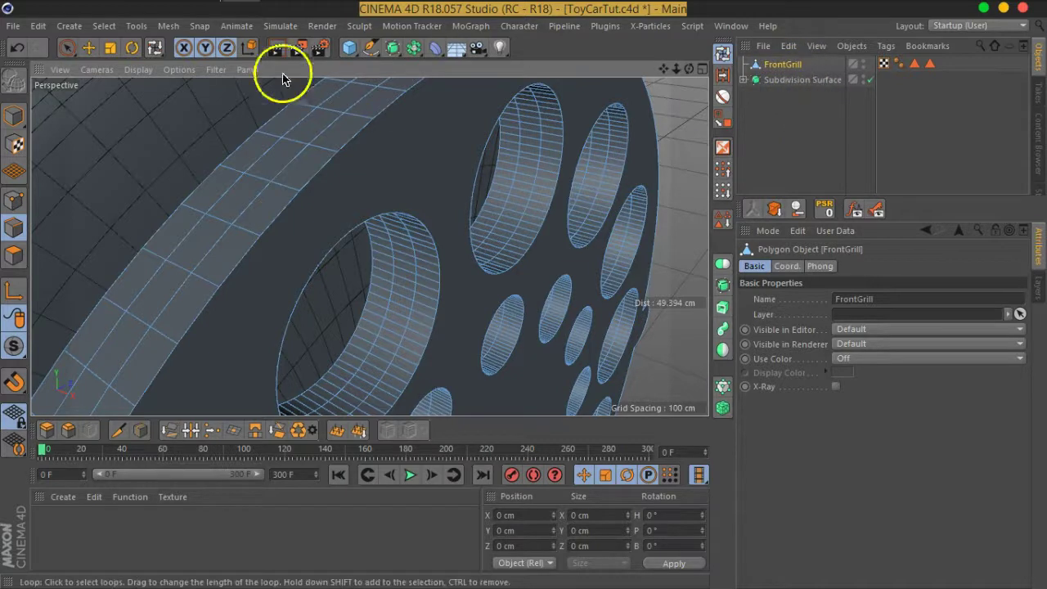
pyautogui.click(104, 26)
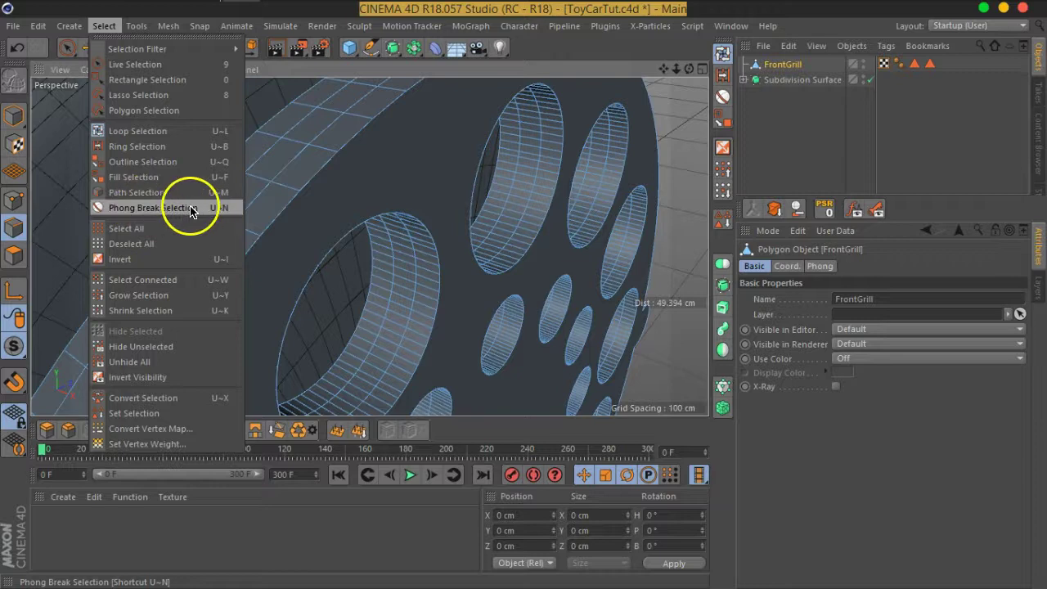
# - With Phong Break Selection, try override Phong angles from 165° down to 0° and 7.4°, then disable the override
pyautogui.click(645, 42)
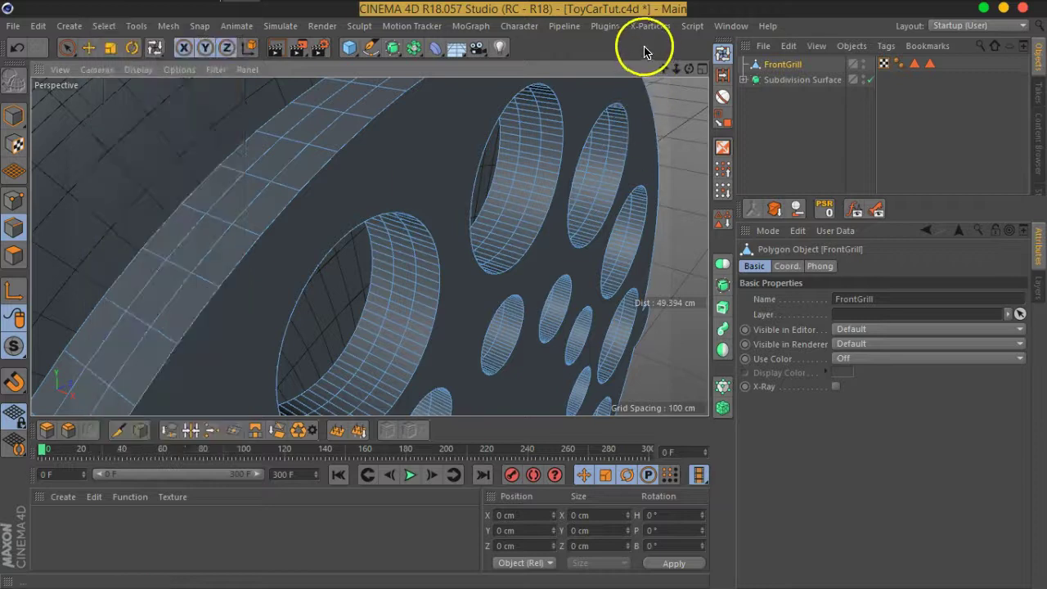
pyautogui.click(720, 99)
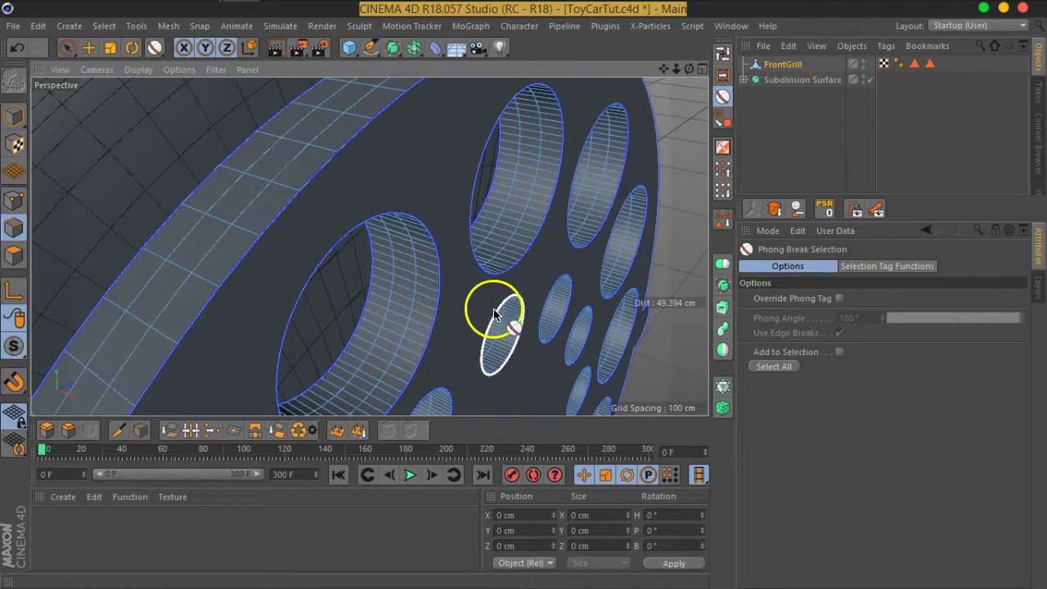
pyautogui.keyDown('alt'); pyautogui.moveTo(588, 295); pyautogui.dragTo(393, 269, button='middle'); pyautogui.keyUp('alt')
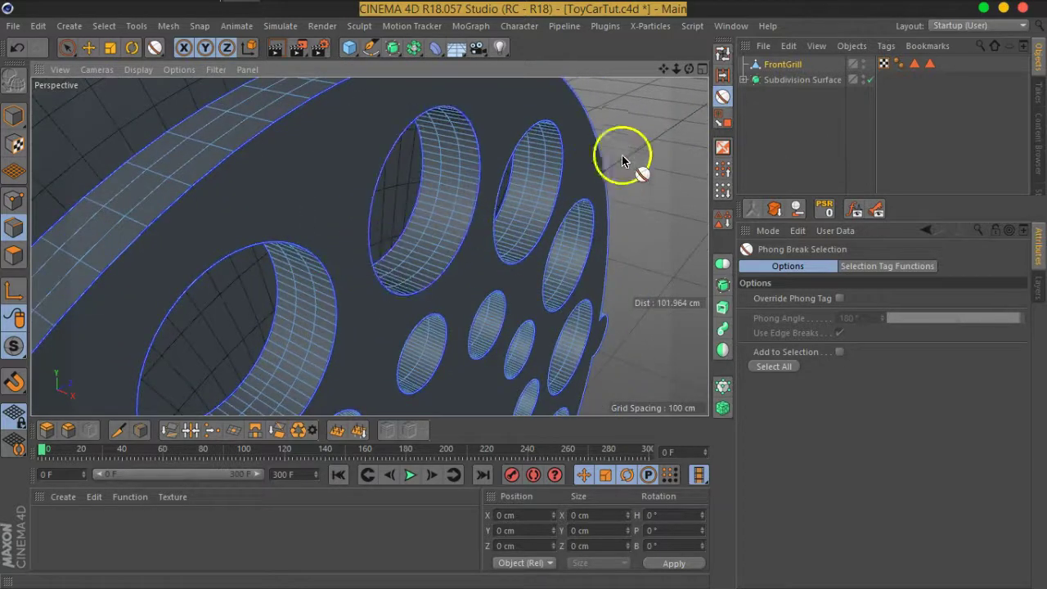
pyautogui.scroll(2, 360, 303)
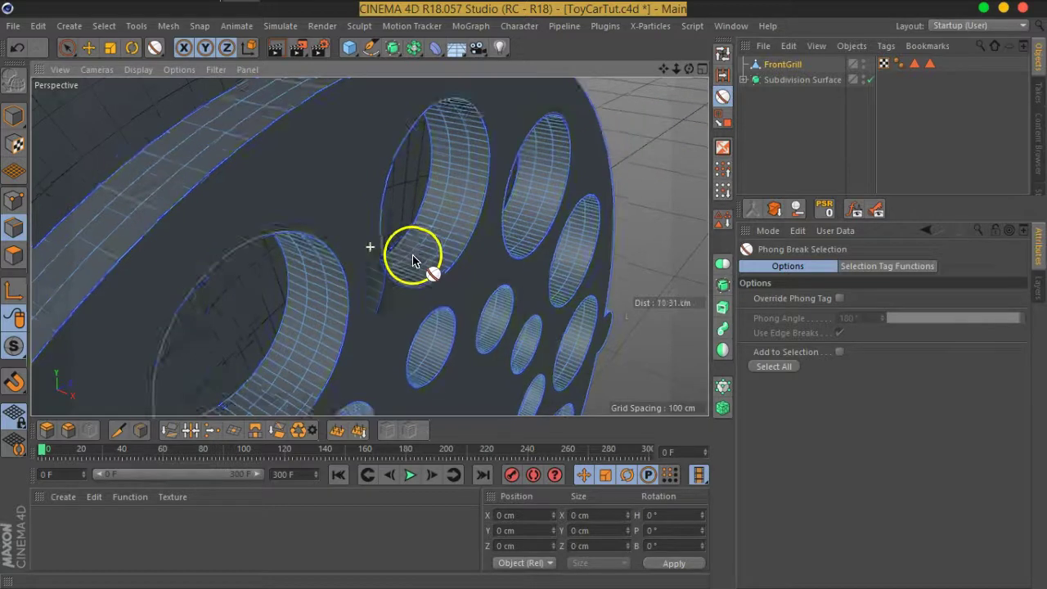
pyautogui.scroll(2, 409, 262)
pyautogui.scroll(2, 411, 272)
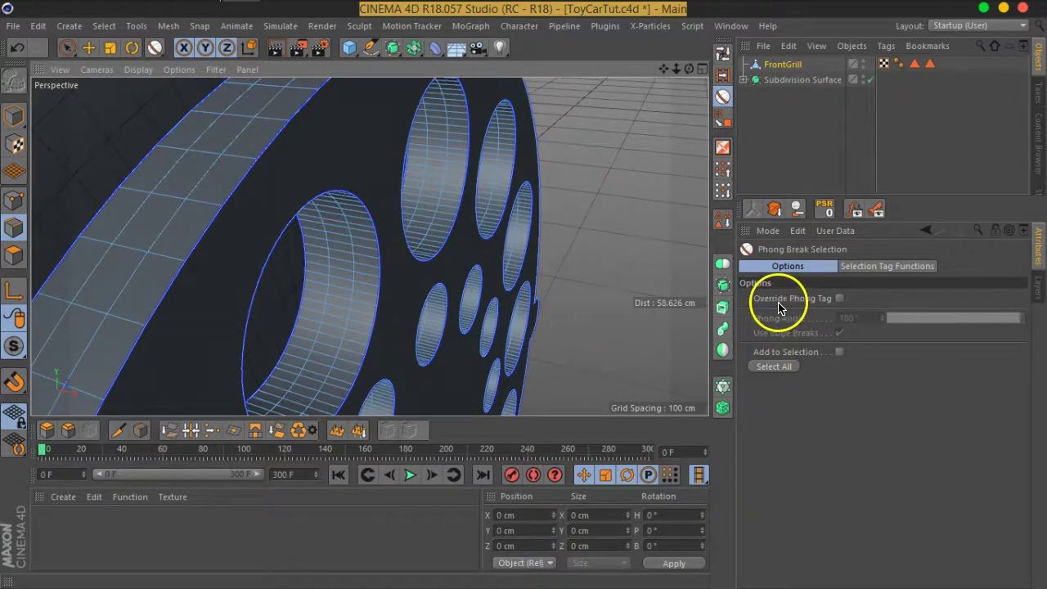
pyautogui.click(839, 298)
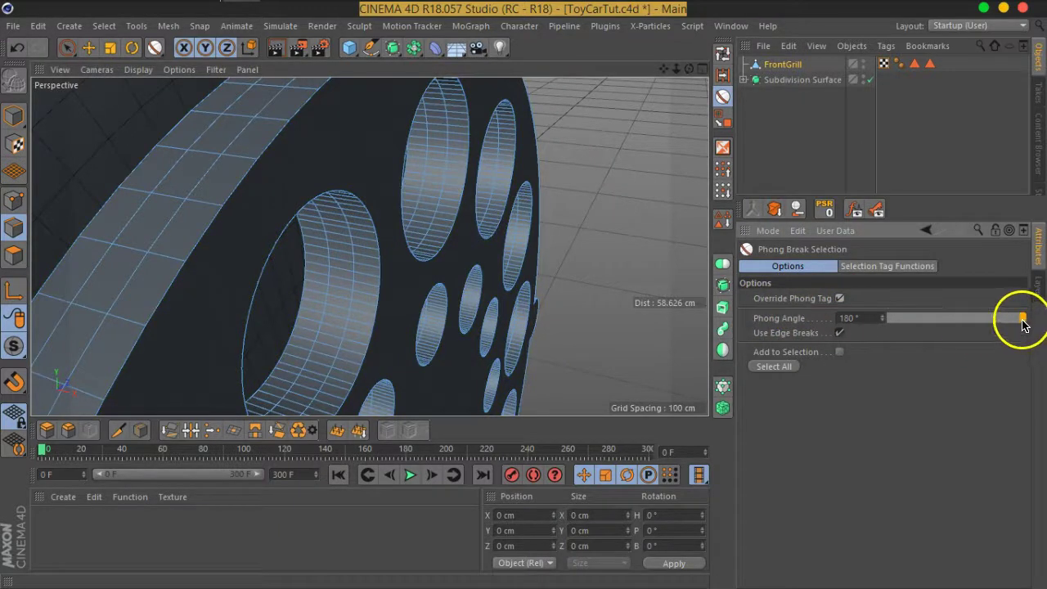
pyautogui.moveTo(1021, 323); pyautogui.dragTo(1012, 319)
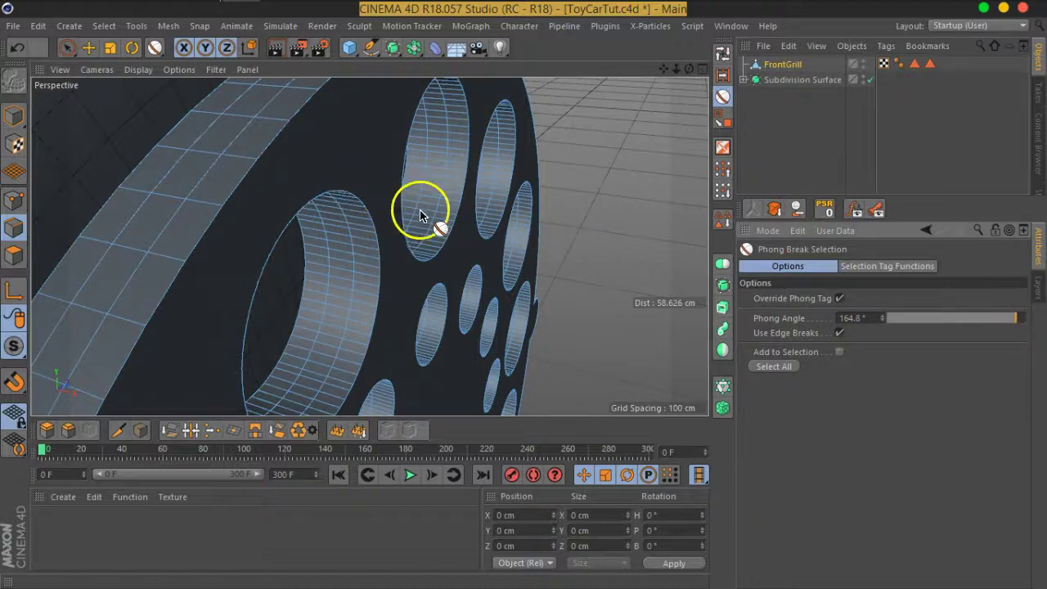
pyautogui.moveTo(1010, 317); pyautogui.dragTo(931, 321)
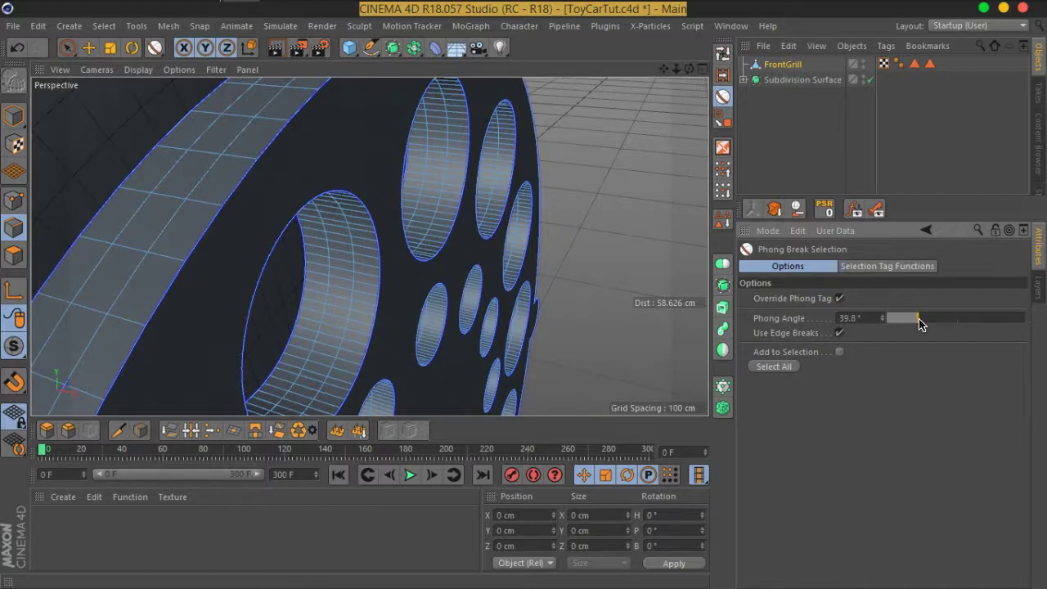
pyautogui.moveTo(917, 324); pyautogui.dragTo(888, 324)
pyautogui.click(883, 320)
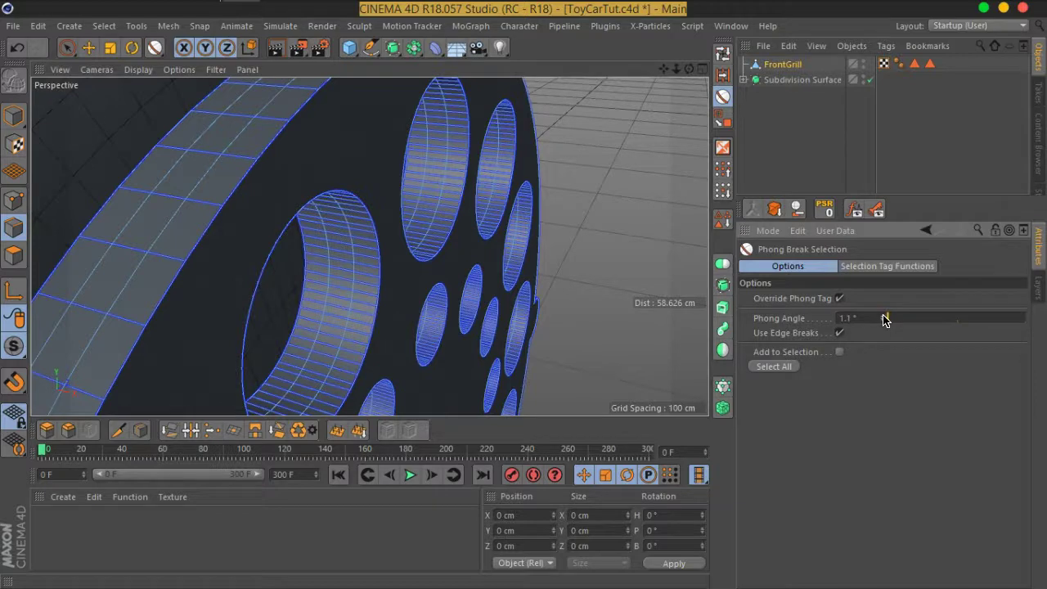
pyautogui.moveTo(884, 319); pyautogui.dragTo(884, 319)
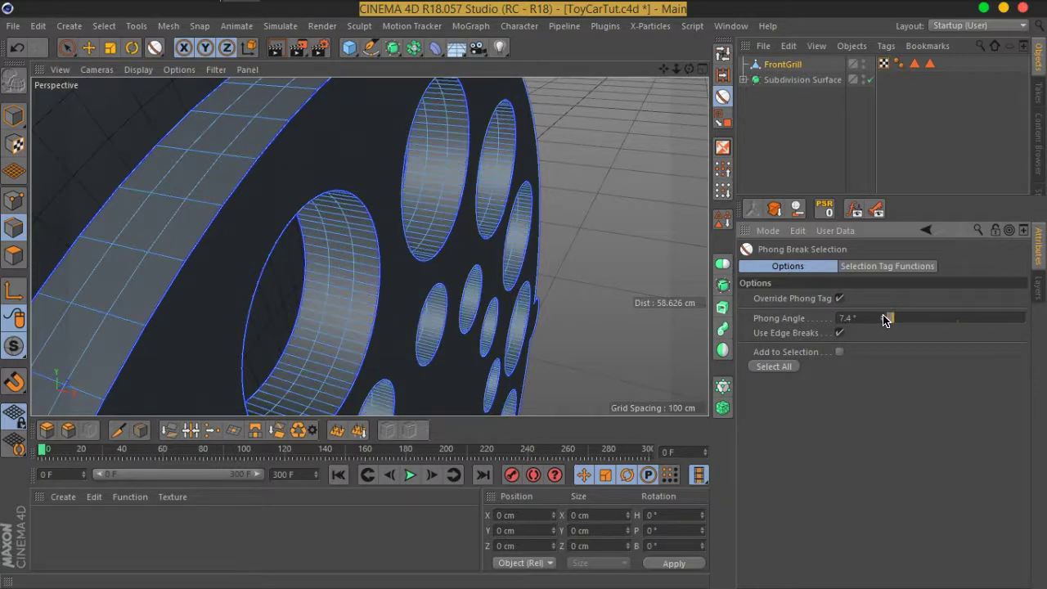
pyautogui.click(839, 299)
# - Select all 4112 phong-break edges of FrontGrill and call up the Bevel command on them
pyautogui.moveTo(278, 204)
pyautogui.keyDown('alt'); pyautogui.mouseDown()
pyautogui.moveTo(397, 287)
pyautogui.moveTo(479, 188)
pyautogui.moveTo(556, 306)
pyautogui.moveTo(524, 257)
pyautogui.moveTo(497, 253)
pyautogui.mouseUp(); pyautogui.keyUp('alt')
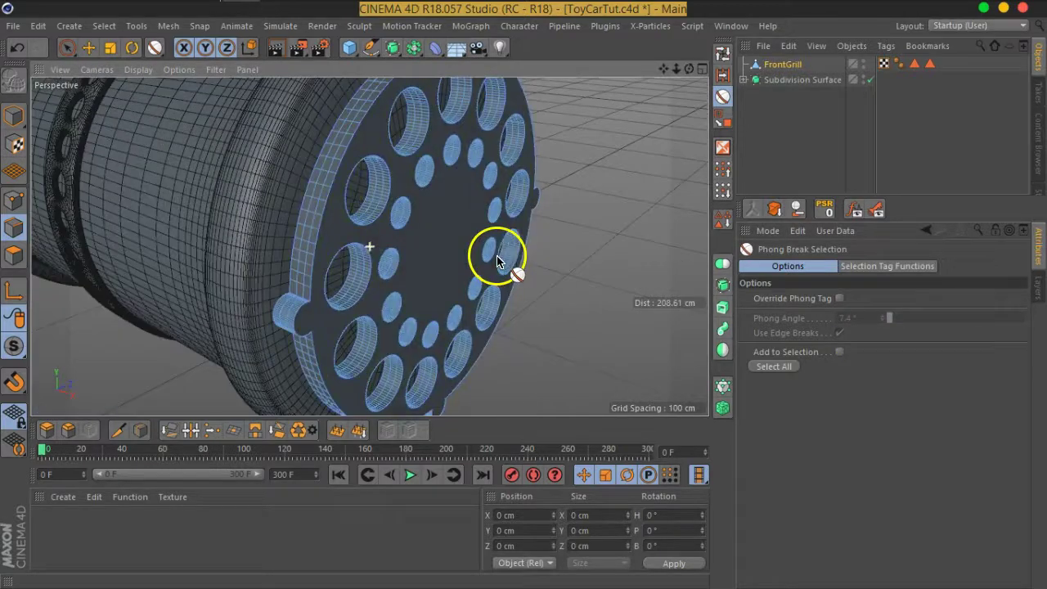
pyautogui.scroll(5, 540, 241)
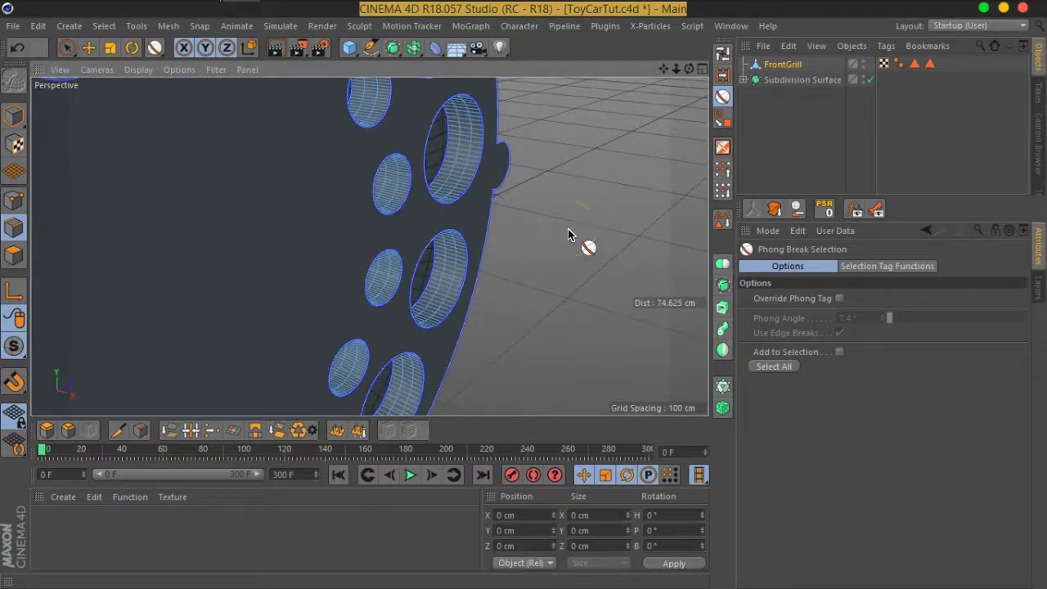
pyautogui.click(768, 370)
pyautogui.scroll(-3, 343, 306)
pyautogui.moveTo(344, 306)
pyautogui.keyDown('alt'); pyautogui.mouseDown()
pyautogui.moveTo(479, 281)
pyautogui.moveTo(395, 219)
pyautogui.mouseUp(); pyautogui.keyUp('alt')
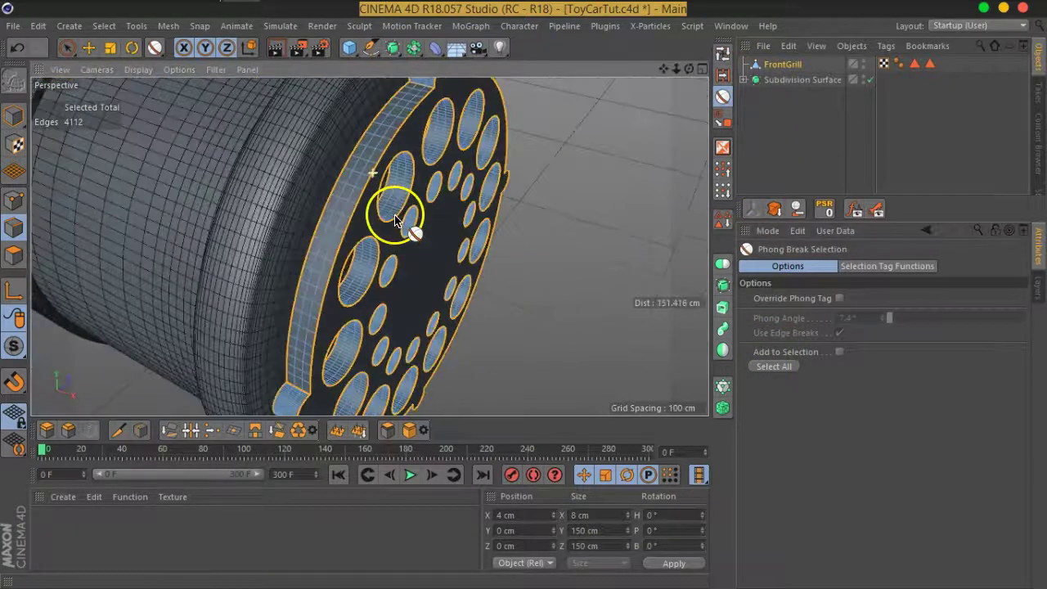
pyautogui.scroll(3, 394, 220)
pyautogui.scroll(2, 384, 192)
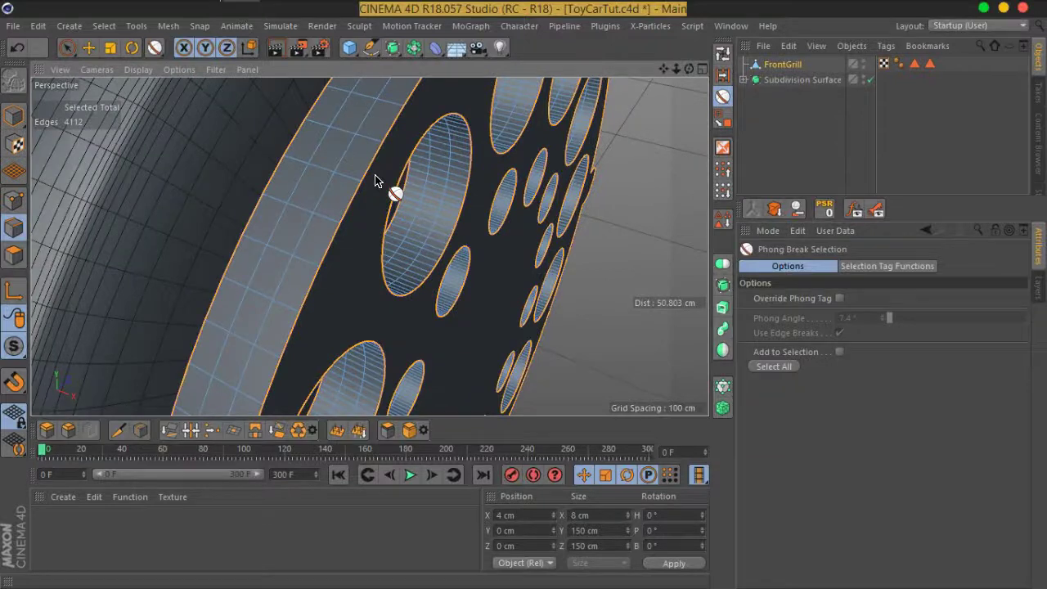
pyautogui.moveTo(374, 180)
pyautogui.keyDown('alt'); pyautogui.mouseDown()
pyautogui.moveTo(467, 145)
pyautogui.moveTo(461, 237)
pyautogui.moveTo(440, 194)
pyautogui.moveTo(463, 271)
pyautogui.mouseUp(); pyautogui.keyUp('alt')
pyautogui.scroll(2, 463, 272)
pyautogui.scroll(2, 428, 187)
pyautogui.rightClick(403, 183)
# - Bevel the selected grille edges with a 0.2 cm offset
pyautogui.click(452, 462)
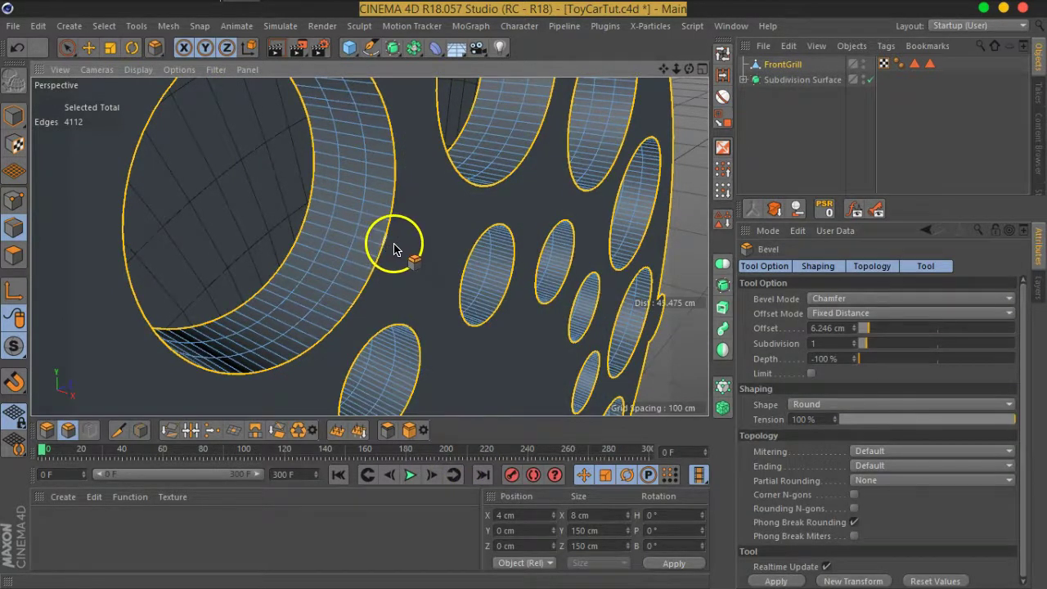
pyautogui.moveTo(402, 246)
pyautogui.mouseDown()
pyautogui.moveTo(432, 238)
pyautogui.moveTo(416, 233)
pyautogui.mouseUp()
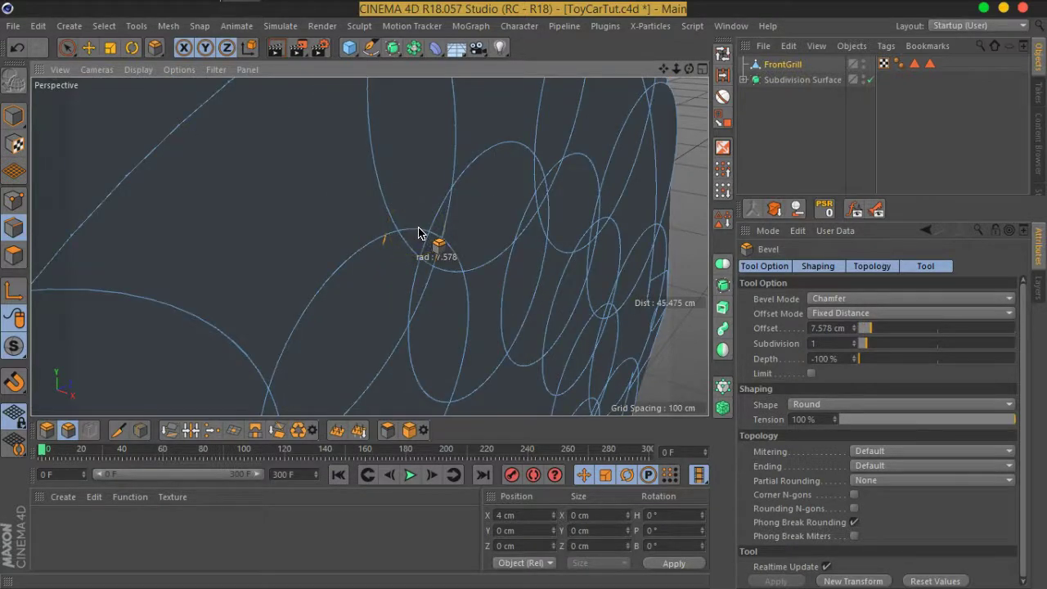
pyautogui.moveTo(854, 328); pyautogui.dragTo(814, 328)
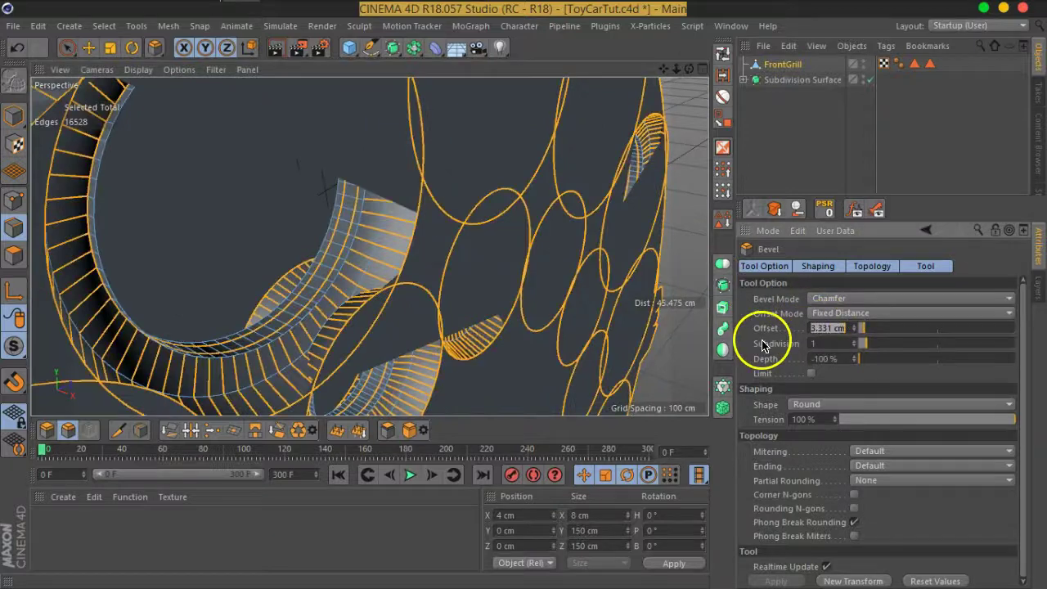
pyautogui.write('0.2')
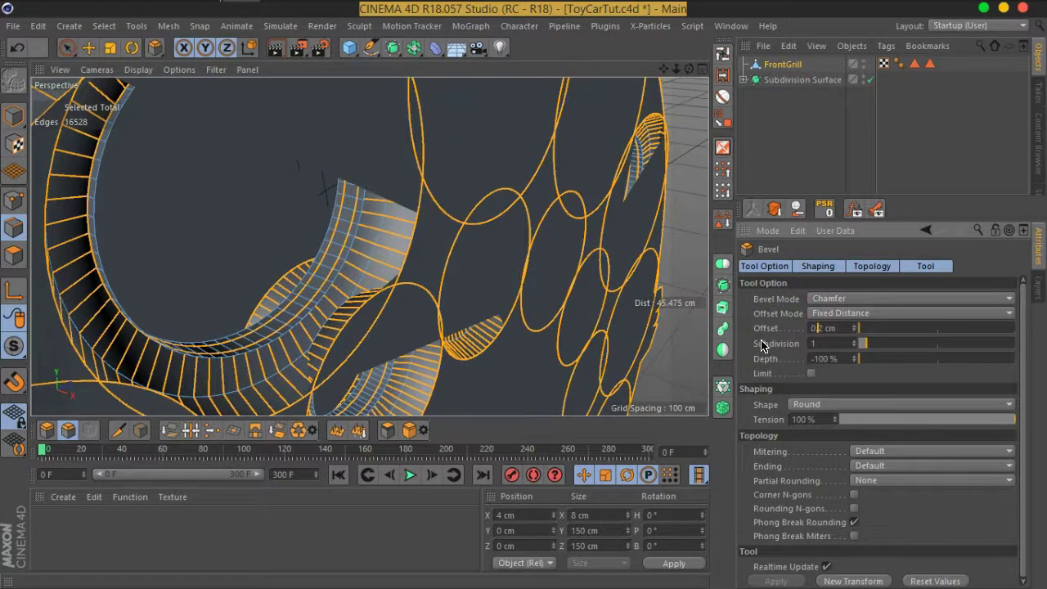
pyautogui.press('Return')
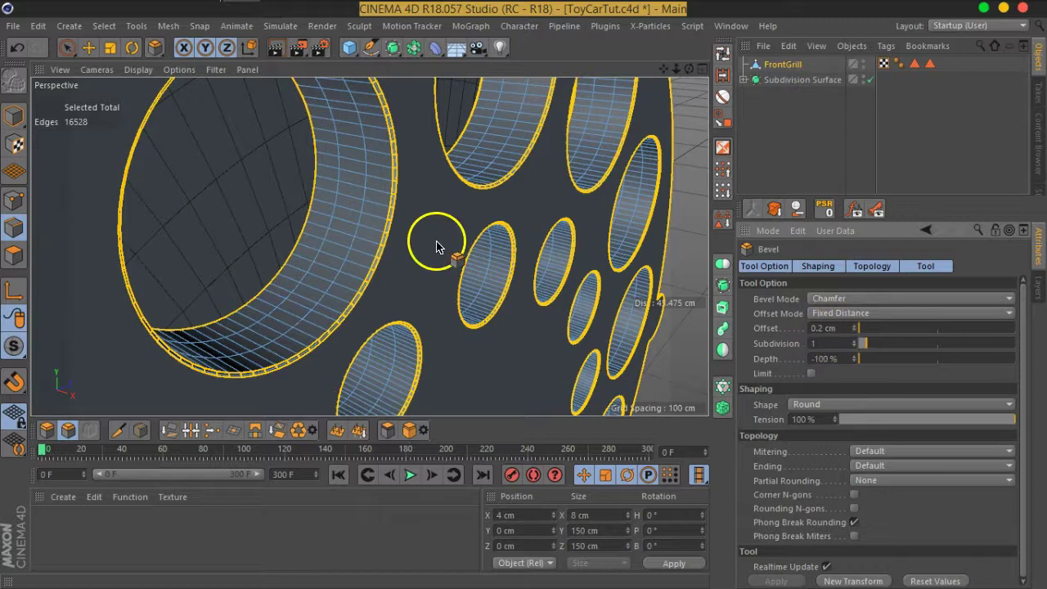
# - Turn off the Subdivision Surface and set the bevel depth to 0 % for a flat chamfer
pyautogui.moveTo(463, 182)
pyautogui.keyDown('alt'); pyautogui.mouseDown()
pyautogui.moveTo(503, 221)
pyautogui.moveTo(479, 210)
pyautogui.mouseUp(); pyautogui.keyUp('alt')
pyautogui.click(870, 79)
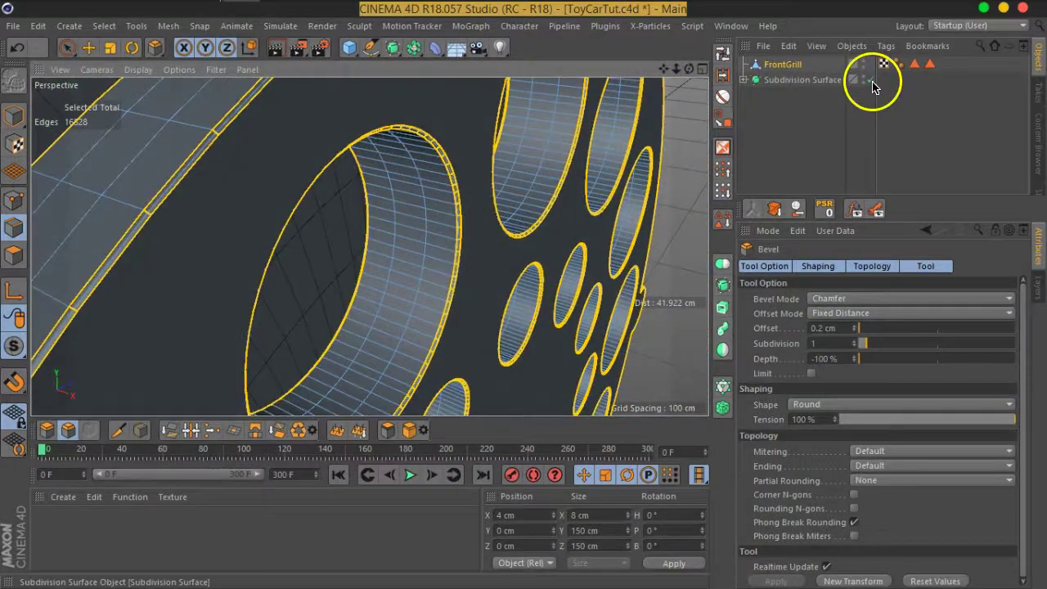
pyautogui.scroll(2, 482, 234)
pyautogui.scroll(2, 475, 245)
pyautogui.scroll(2, 460, 234)
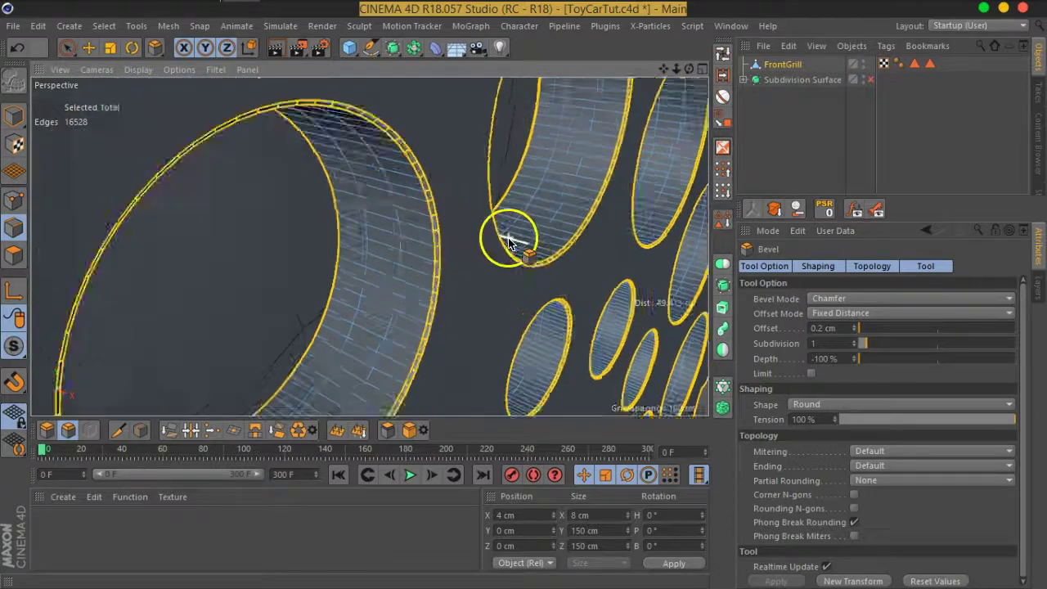
pyautogui.scroll(2, 510, 234)
pyautogui.moveTo(367, 264)
pyautogui.keyDown('alt'); pyautogui.mouseDown(button='right')
pyautogui.moveTo(444, 239)
pyautogui.moveTo(348, 247)
pyautogui.moveTo(226, 237)
pyautogui.moveTo(344, 202)
pyautogui.moveTo(373, 257)
pyautogui.moveTo(346, 245)
pyautogui.moveTo(486, 252)
pyautogui.moveTo(505, 241)
pyautogui.moveTo(304, 253)
pyautogui.mouseUp(button='right'); pyautogui.keyUp('alt')
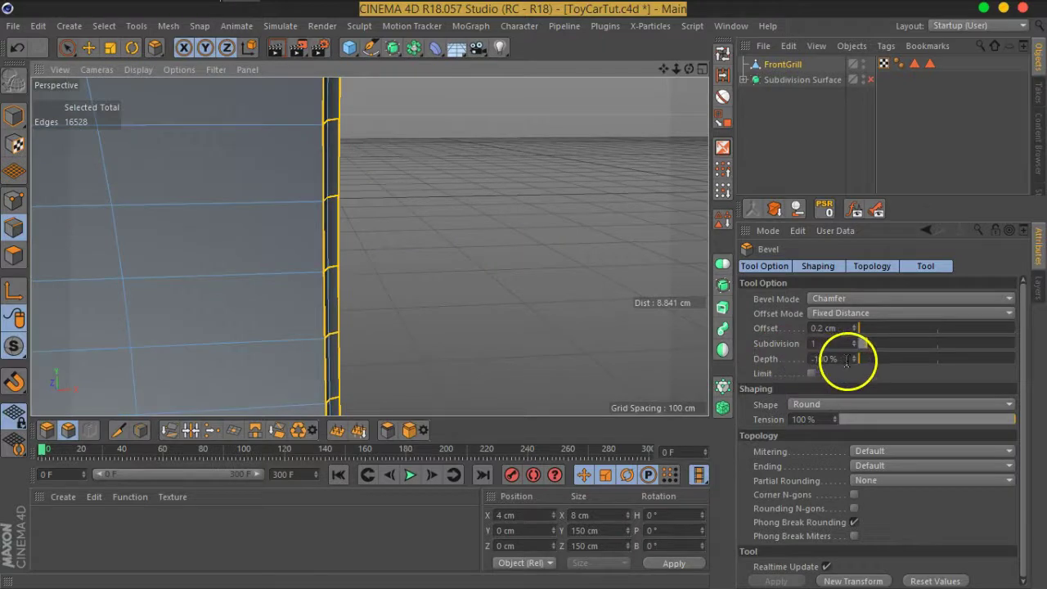
pyautogui.moveTo(844, 359); pyautogui.dragTo(804, 368)
pyautogui.write('0')
pyautogui.press('Return')
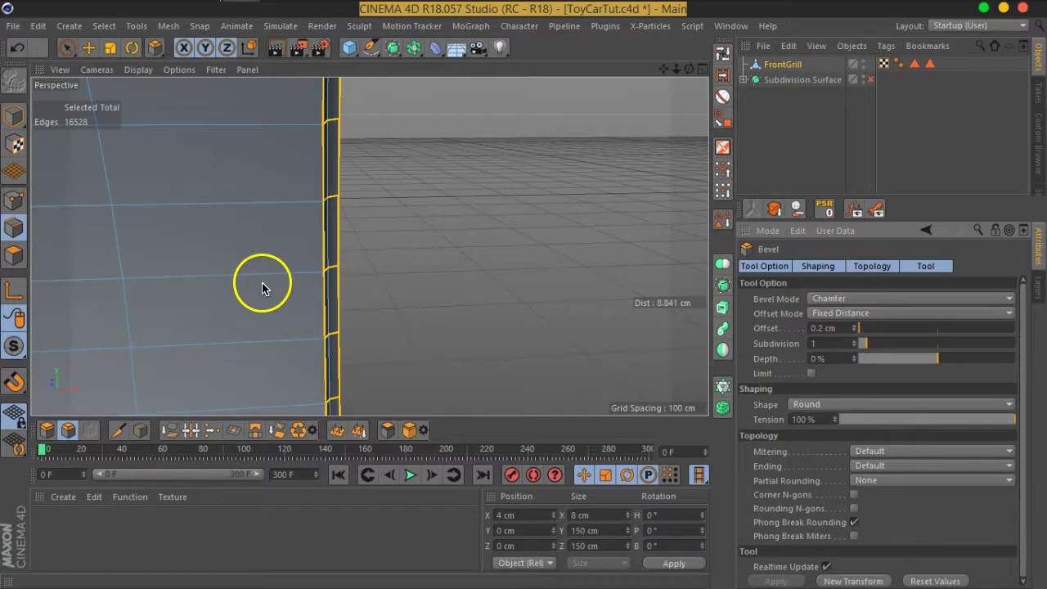
# - Inspect the grille's top close up, then deselect FrontGrill
pyautogui.scroll(-5, 467, 227)
pyautogui.scroll(-3, 461, 241)
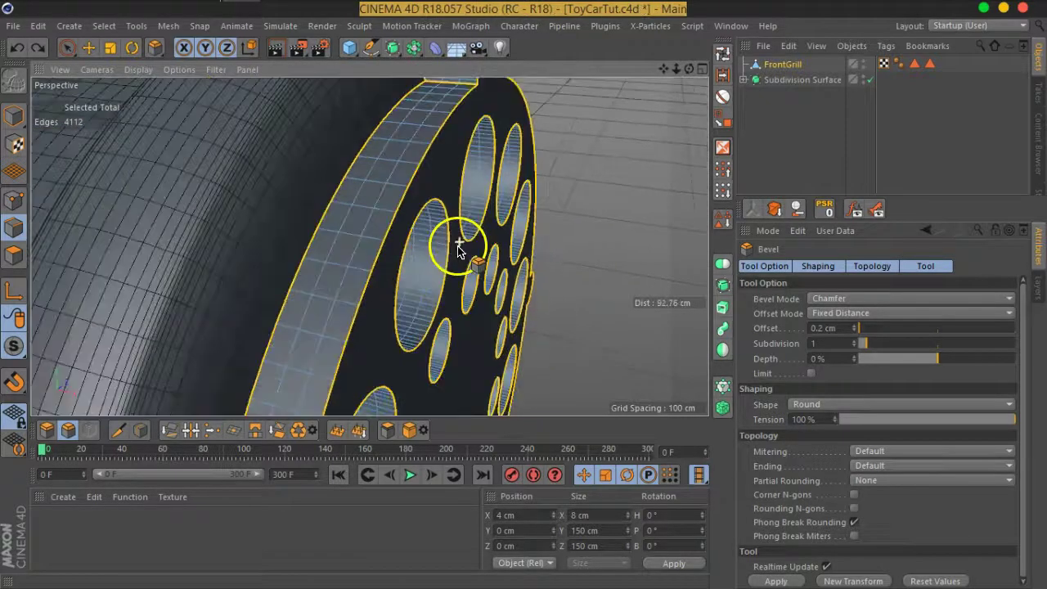
pyautogui.scroll(-2, 472, 241)
pyautogui.scroll(2, 434, 188)
pyautogui.moveTo(415, 155)
pyautogui.keyDown('alt'); pyautogui.mouseDown()
pyautogui.moveTo(467, 206)
pyautogui.moveTo(624, 140)
pyautogui.moveTo(602, 156)
pyautogui.mouseUp(); pyautogui.keyUp('alt')
pyautogui.scroll(4, 564, 120)
pyautogui.scroll(2, 569, 123)
pyautogui.scroll(3, 603, 156)
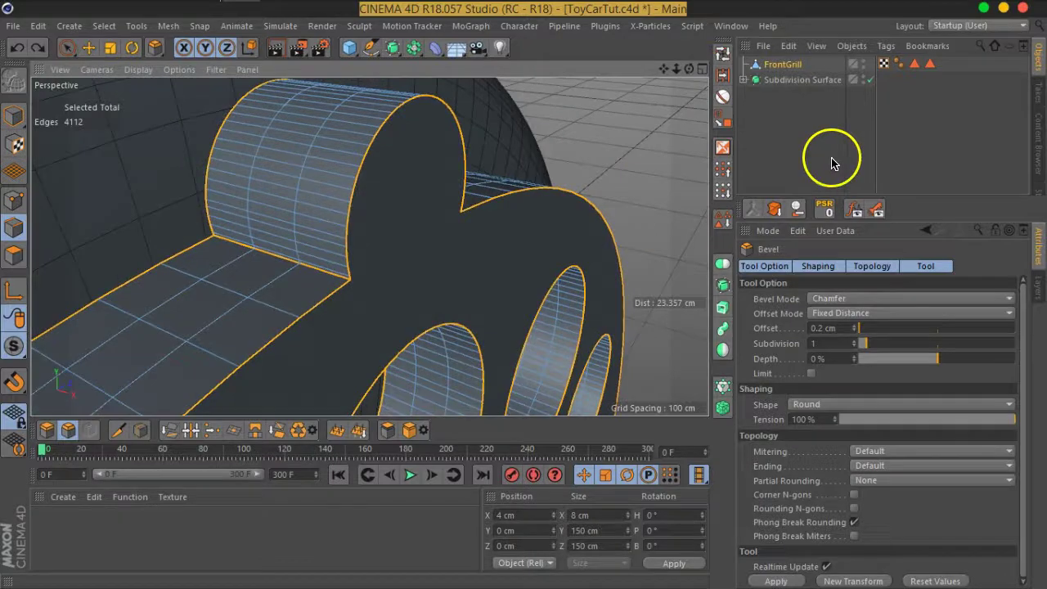
pyautogui.click(802, 131)
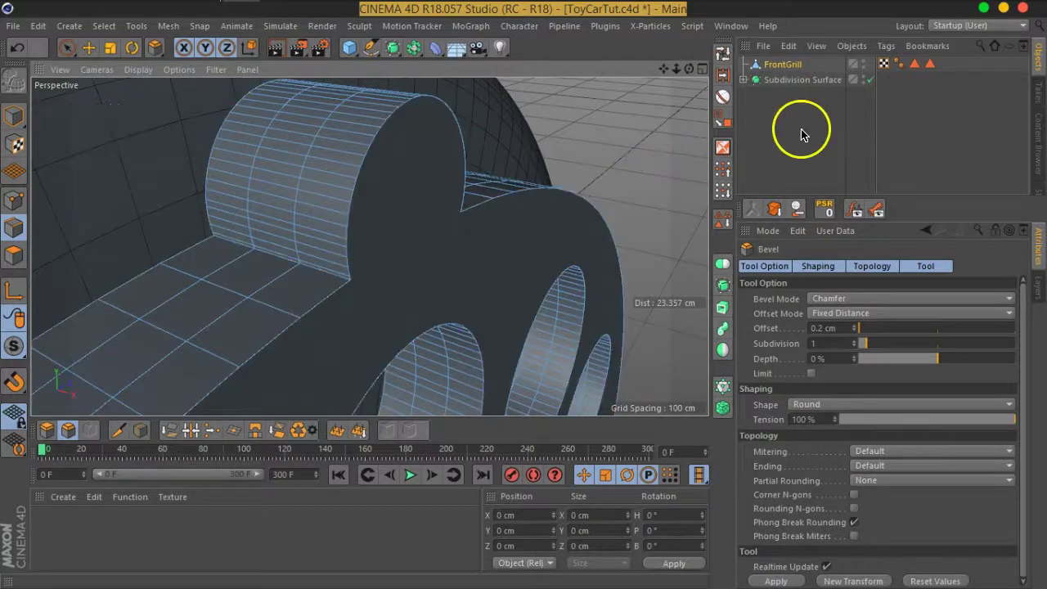
# - In Phong Break Selection, enable Override Phong Tag and try a 180° Phong angle
pyautogui.click(723, 95)
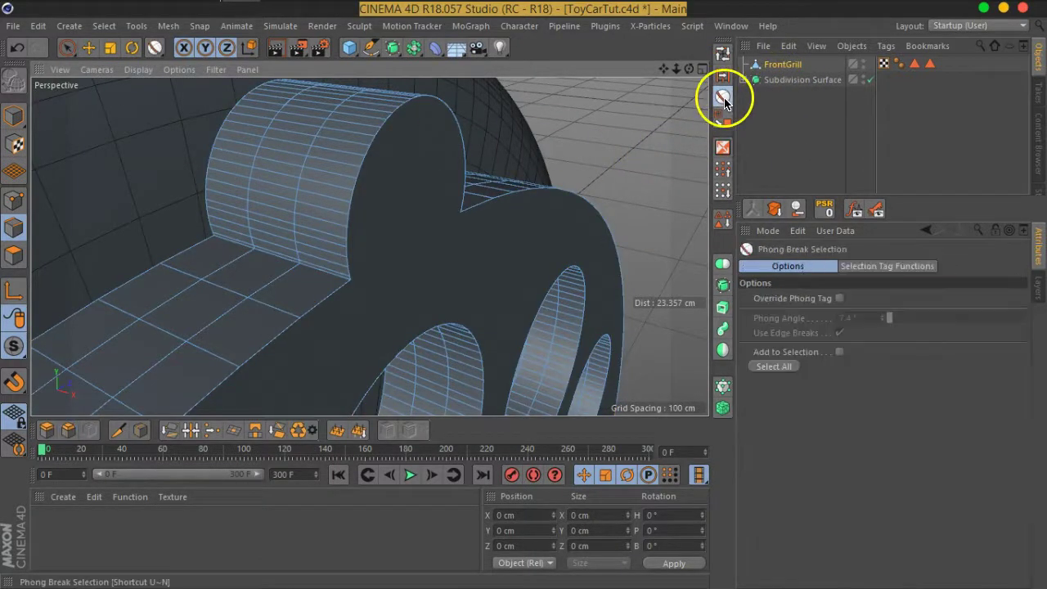
pyautogui.scroll(3, 316, 264)
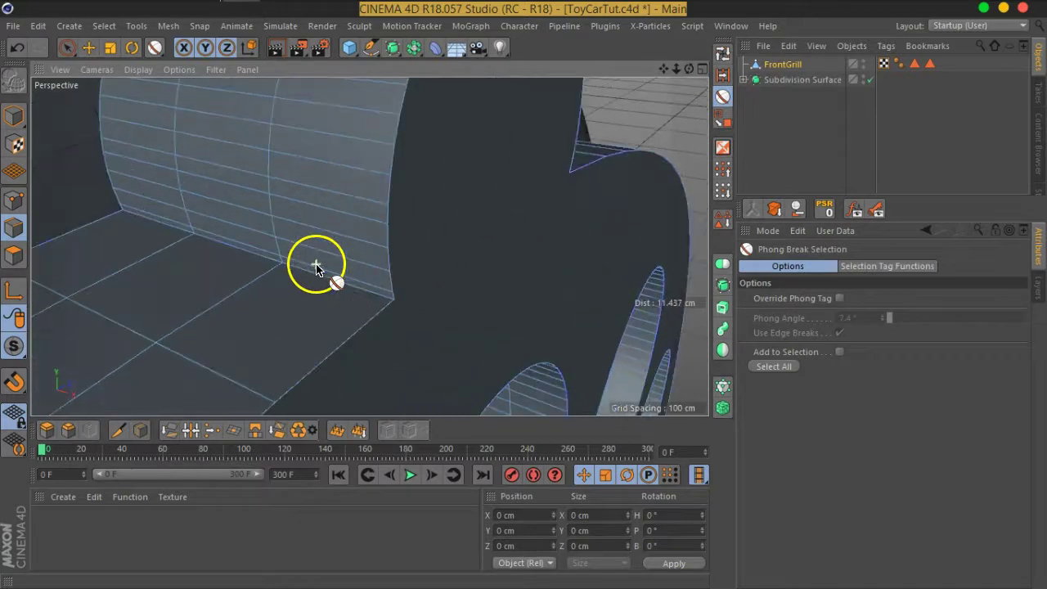
pyautogui.click(839, 298)
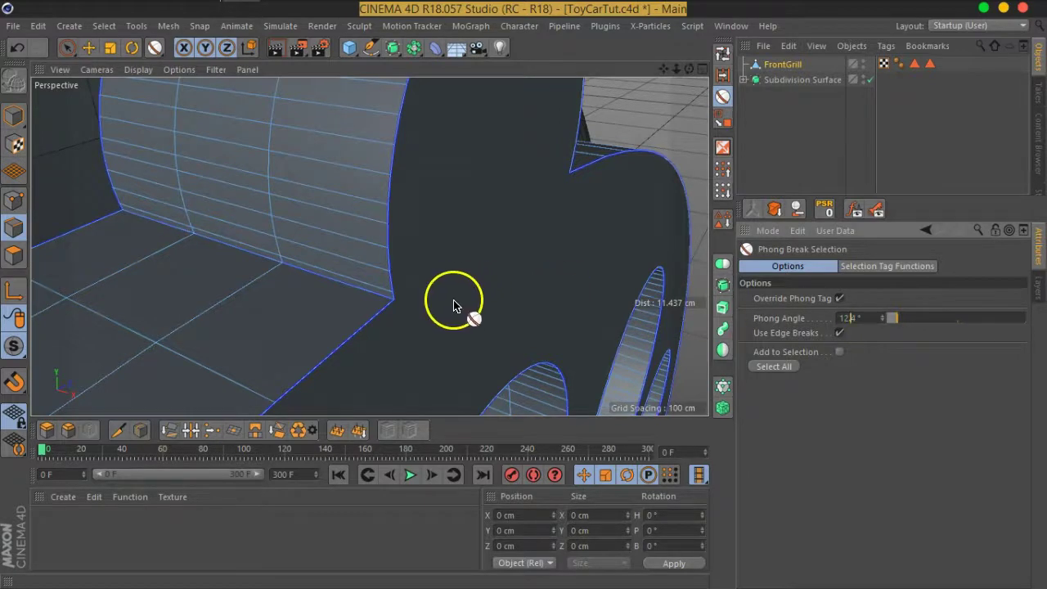
pyautogui.keyDown('alt'); pyautogui.moveTo(455, 303); pyautogui.dragTo(528, 280, button='middle'); pyautogui.keyUp('alt')
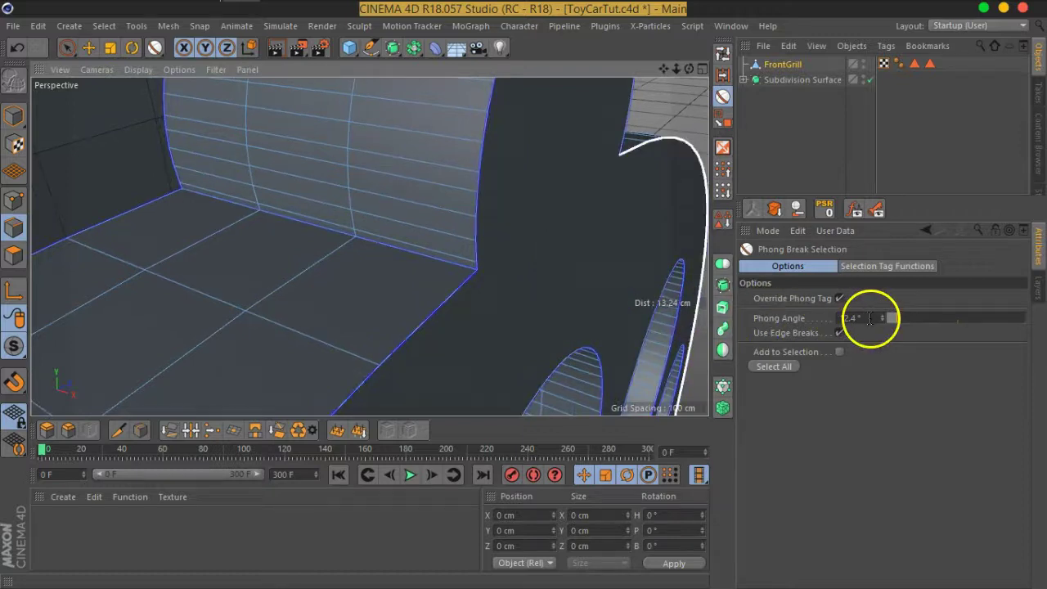
pyautogui.moveTo(893, 318); pyautogui.dragTo(1027, 317)
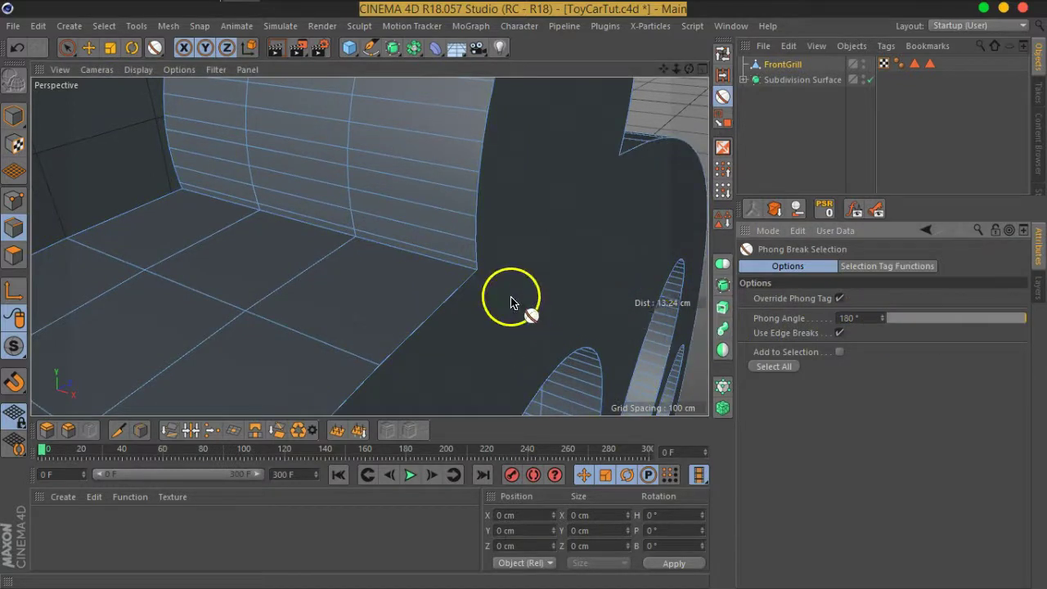
pyautogui.click(841, 299)
pyautogui.moveTo(537, 284)
pyautogui.keyDown('alt'); pyautogui.mouseDown()
pyautogui.moveTo(482, 285)
pyautogui.moveTo(544, 322)
pyautogui.moveTo(678, 346)
pyautogui.mouseUp(); pyautogui.keyUp('alt')
pyautogui.click(841, 299)
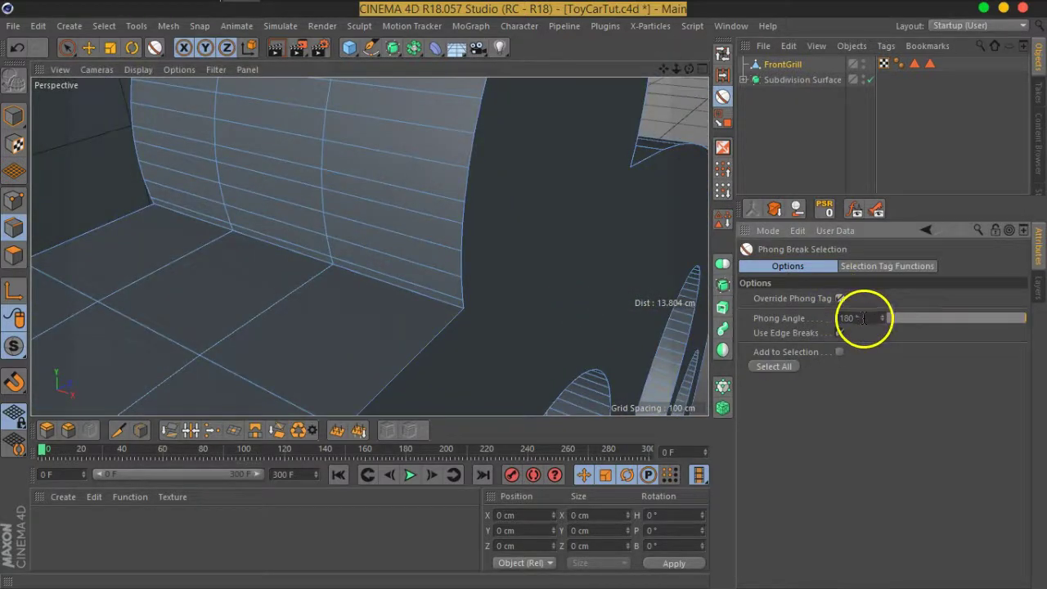
# - Lower the override Phong angle to 144.9°, then to 106.7°
pyautogui.click(855, 319)
pyautogui.click(863, 319)
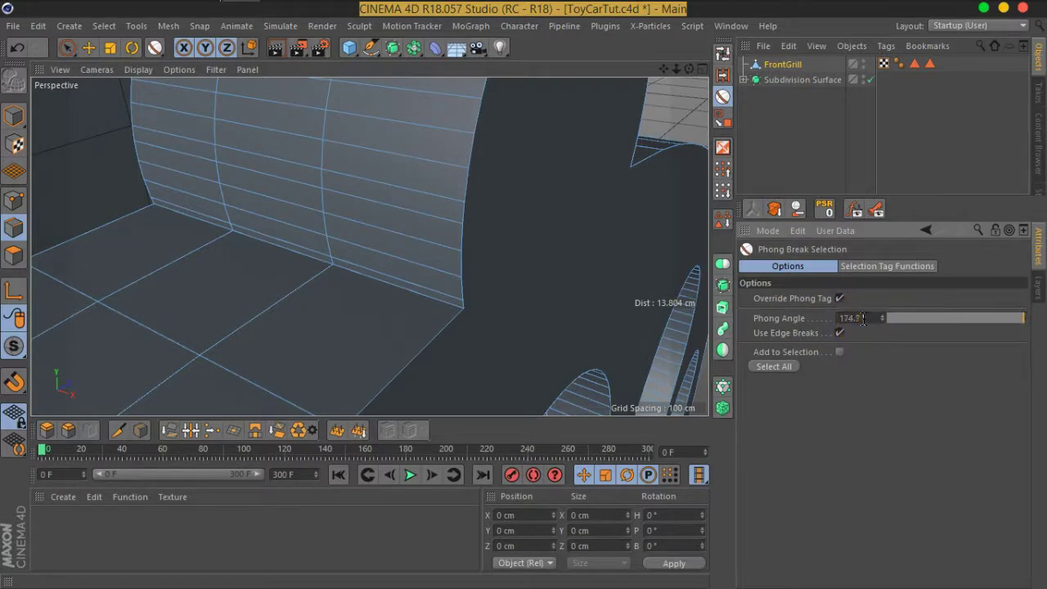
pyautogui.moveTo(453, 337)
pyautogui.keyDown('alt'); pyautogui.mouseDown()
pyautogui.moveTo(449, 327)
pyautogui.moveTo(568, 357)
pyautogui.mouseUp(); pyautogui.keyUp('alt')
pyautogui.moveTo(890, 324)
pyautogui.mouseDown()
pyautogui.moveTo(879, 351)
pyautogui.moveTo(878, 428)
pyautogui.mouseUp()
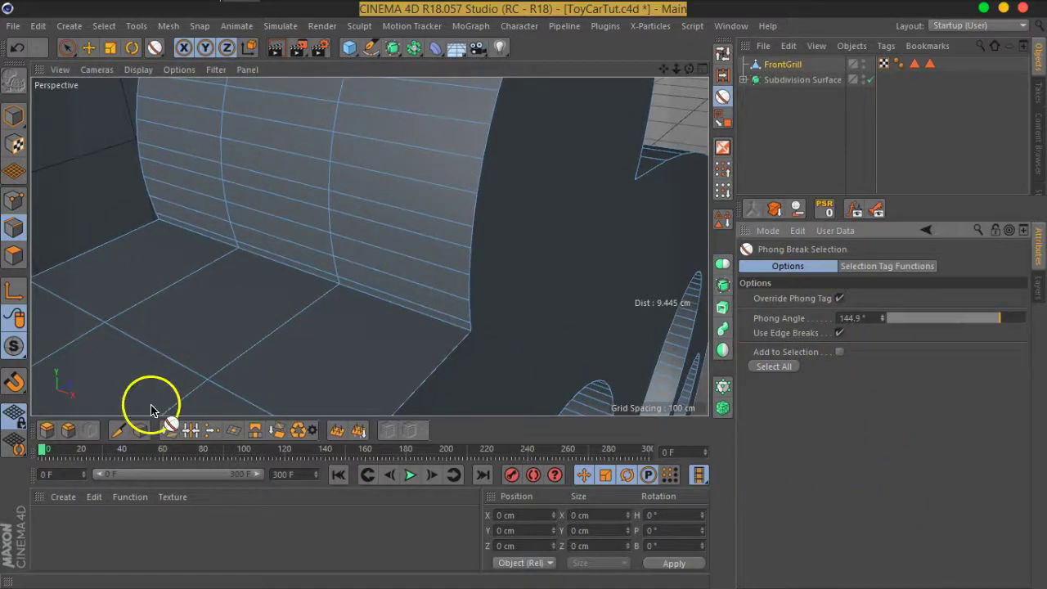
pyautogui.keyDown('alt'); pyautogui.moveTo(528, 322); pyautogui.dragTo(519, 234, button='right'); pyautogui.keyUp('alt')
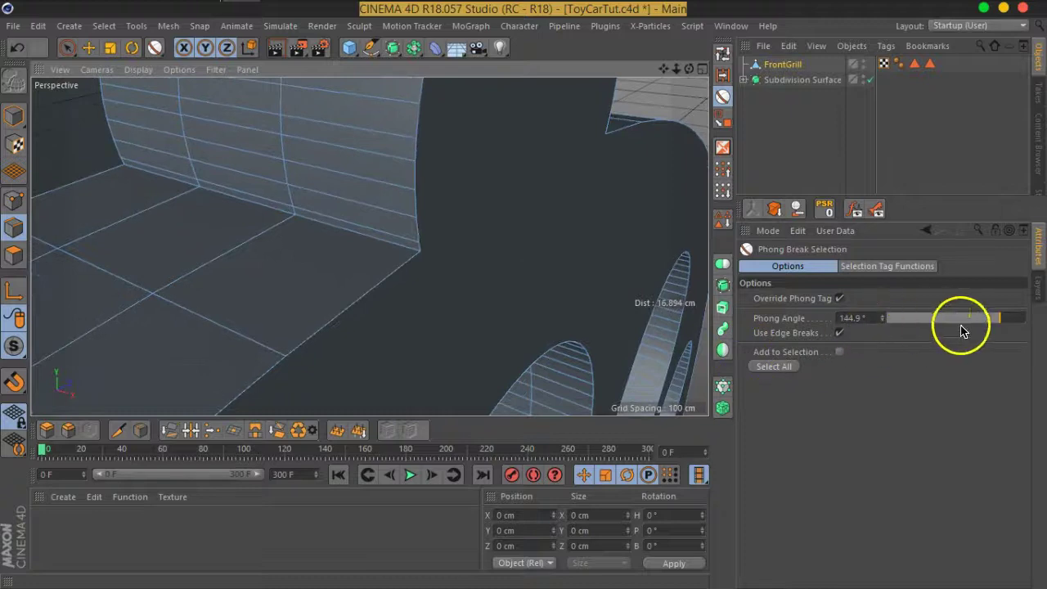
pyautogui.moveTo(962, 330); pyautogui.dragTo(970, 320)
# - Fine-tune the override Phong angle down to about 40.3° to catch the sharp rim edges
pyautogui.scroll(3, 396, 296)
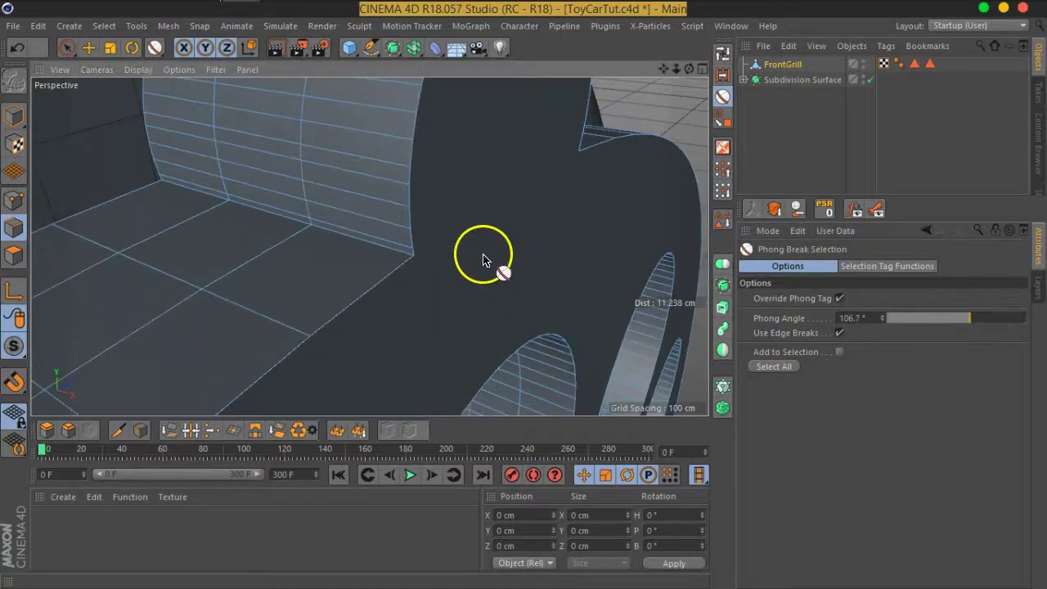
pyautogui.scroll(2, 482, 260)
pyautogui.scroll(2, 466, 276)
pyautogui.scroll(2, 446, 280)
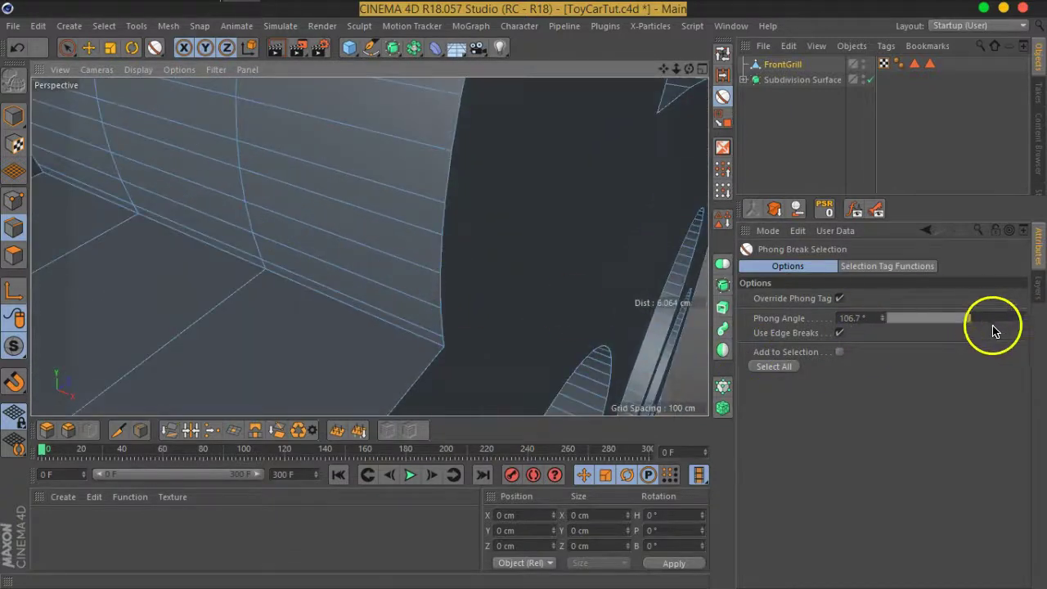
pyautogui.moveTo(993, 327); pyautogui.dragTo(946, 317)
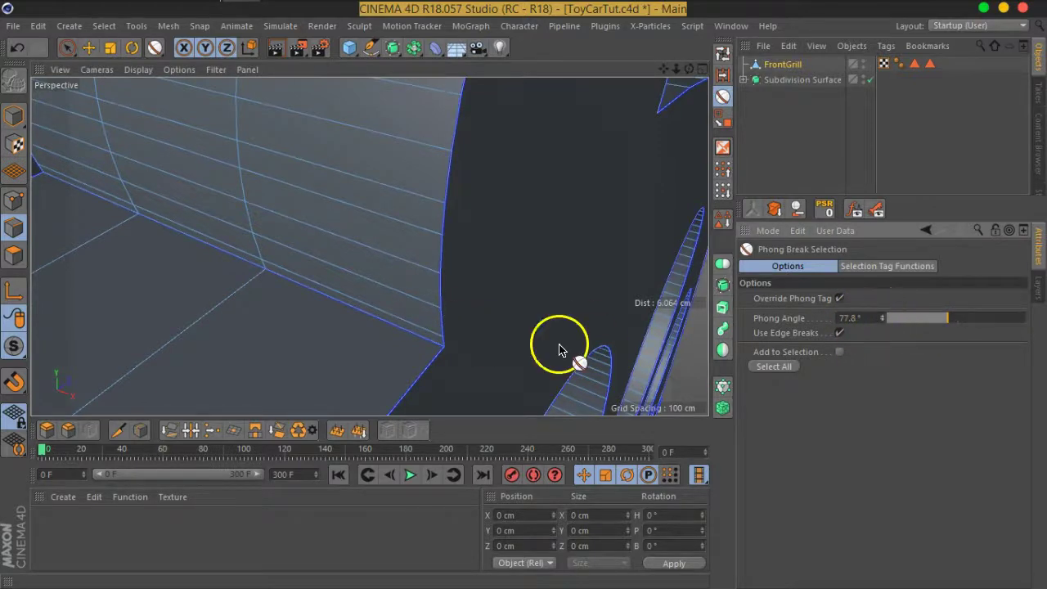
pyautogui.scroll(-1, 524, 335)
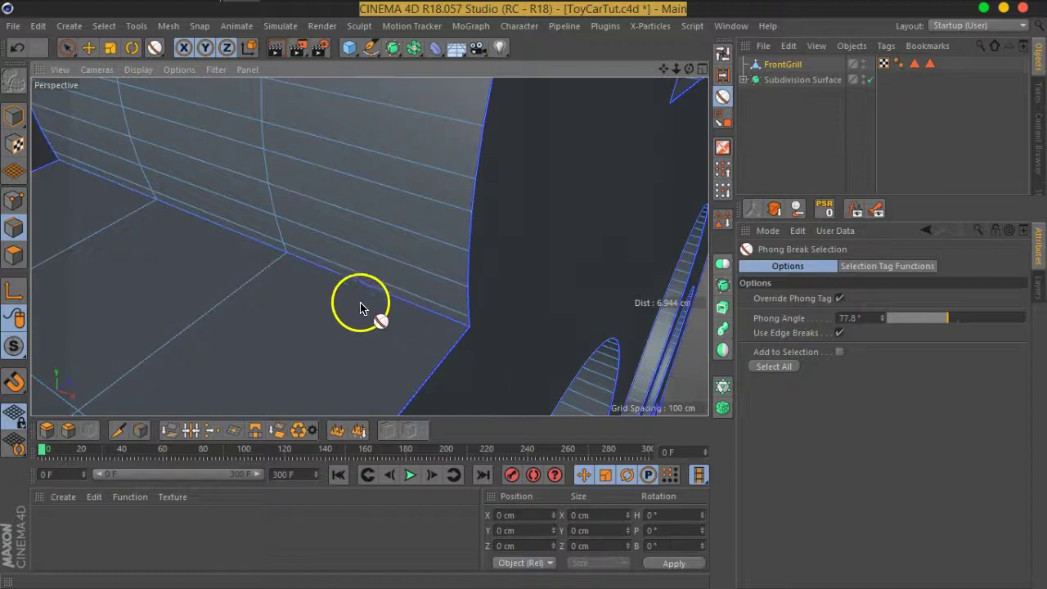
pyautogui.moveTo(882, 320); pyautogui.dragTo(884, 320)
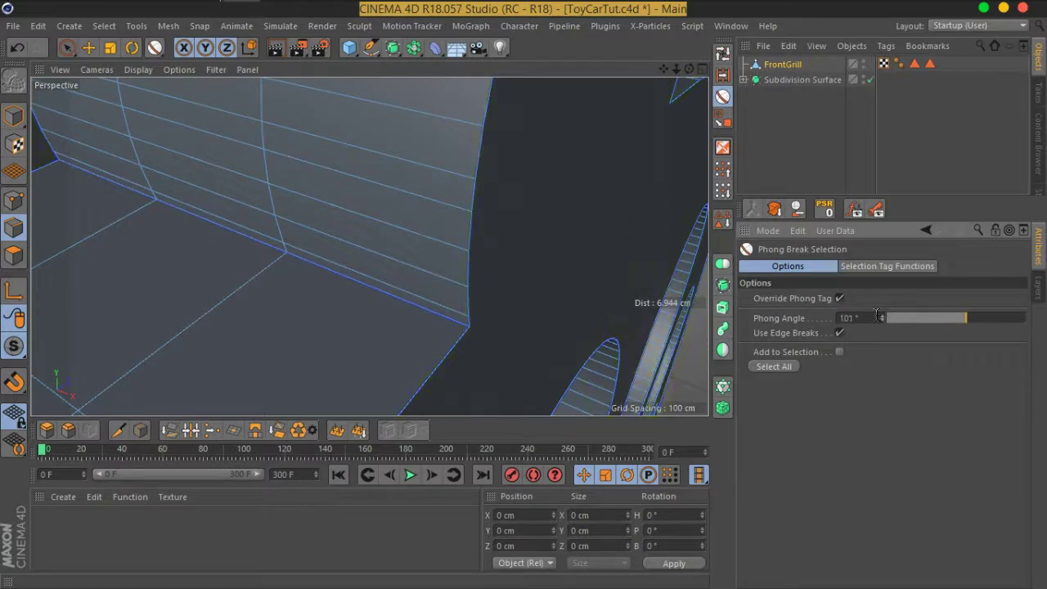
pyautogui.moveTo(863, 318); pyautogui.dragTo(883, 329)
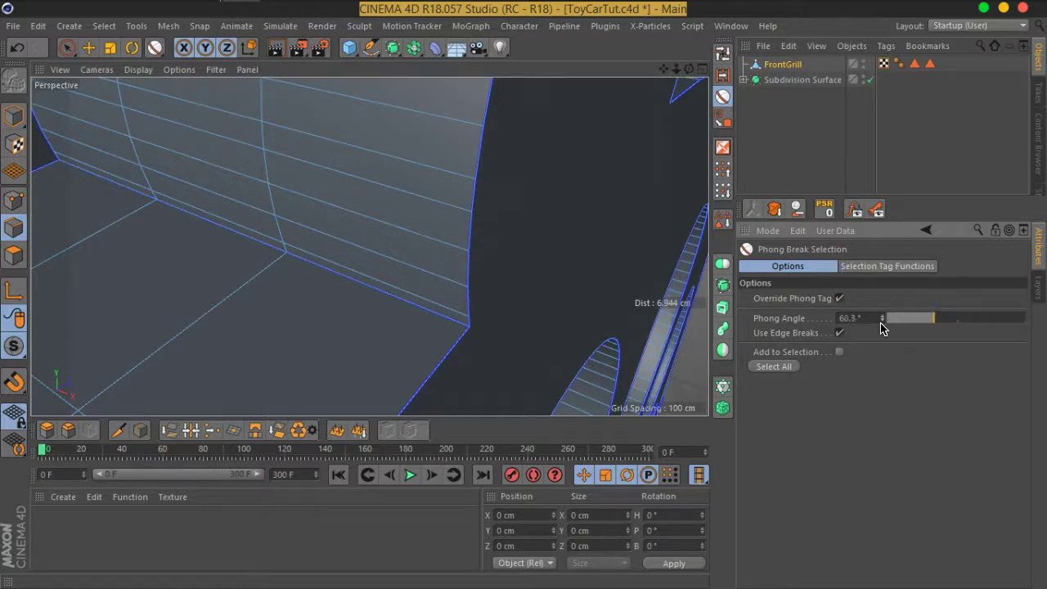
pyautogui.keyDown('alt'); pyautogui.moveTo(519, 327); pyautogui.dragTo(432, 315); pyautogui.keyUp('alt')
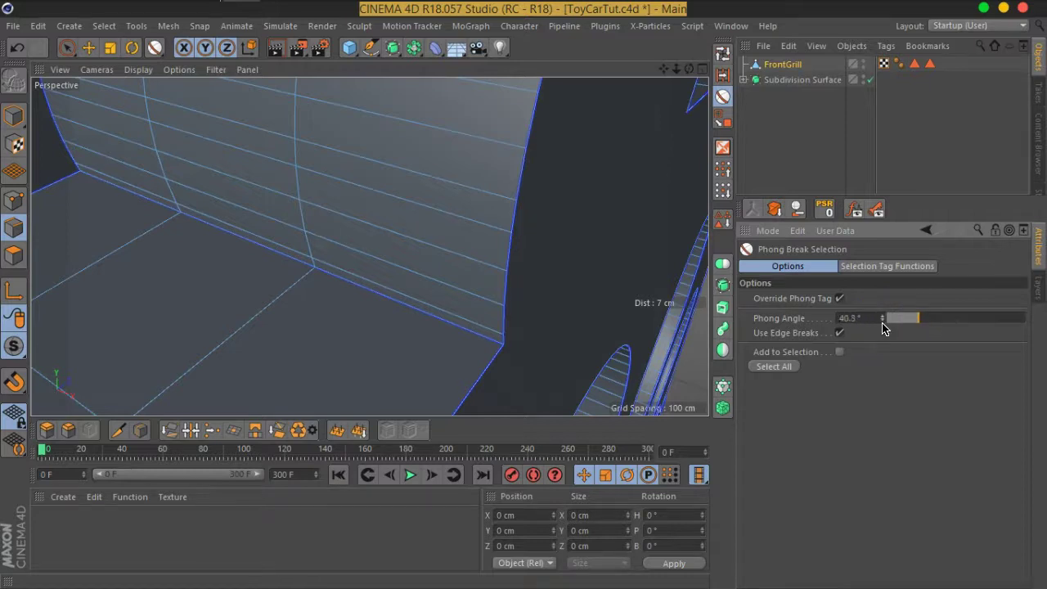
# - Examine a flat grille surface close up while adjusting the Phong angle to about 25°
pyautogui.click(420, 334)
pyautogui.scroll(-3, 436, 344)
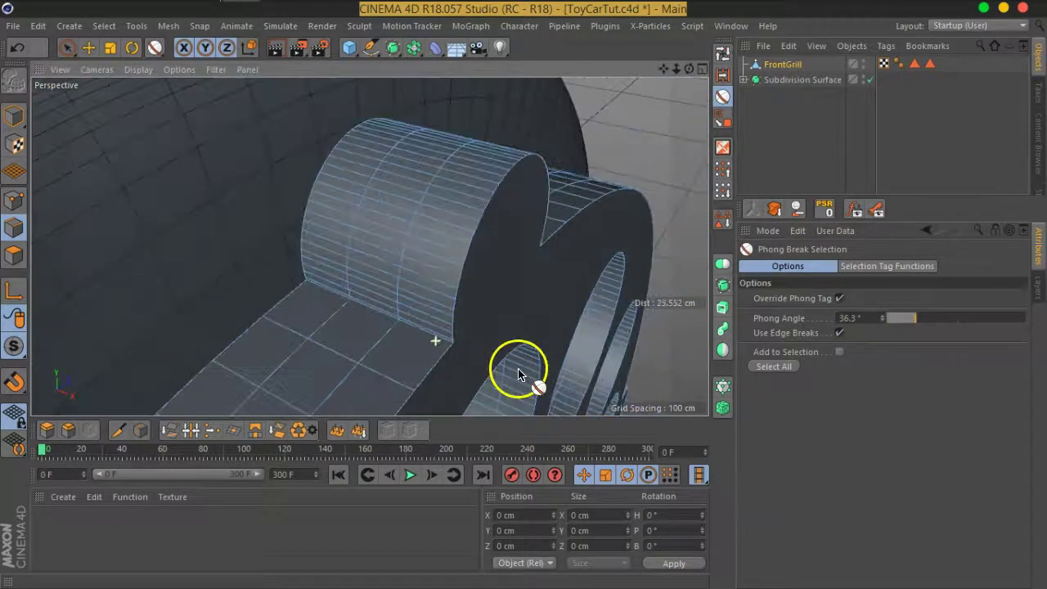
pyautogui.moveTo(613, 292)
pyautogui.keyDown('alt'); pyautogui.mouseDown()
pyautogui.moveTo(450, 304)
pyautogui.moveTo(450, 222)
pyautogui.moveTo(494, 219)
pyautogui.mouseUp(); pyautogui.keyUp('alt')
pyautogui.moveTo(358, 170)
pyautogui.keyDown('alt'); pyautogui.mouseDown()
pyautogui.moveTo(350, 218)
pyautogui.moveTo(328, 188)
pyautogui.moveTo(357, 265)
pyautogui.mouseUp(); pyautogui.keyUp('alt')
pyautogui.scroll(3, 358, 270)
pyautogui.scroll(2, 360, 270)
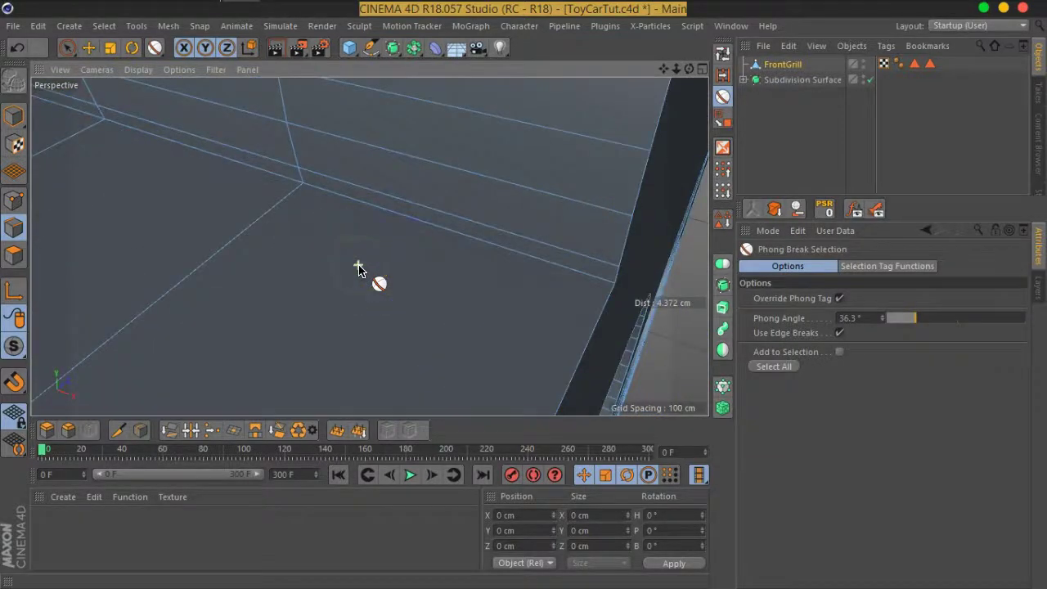
pyautogui.click(885, 326)
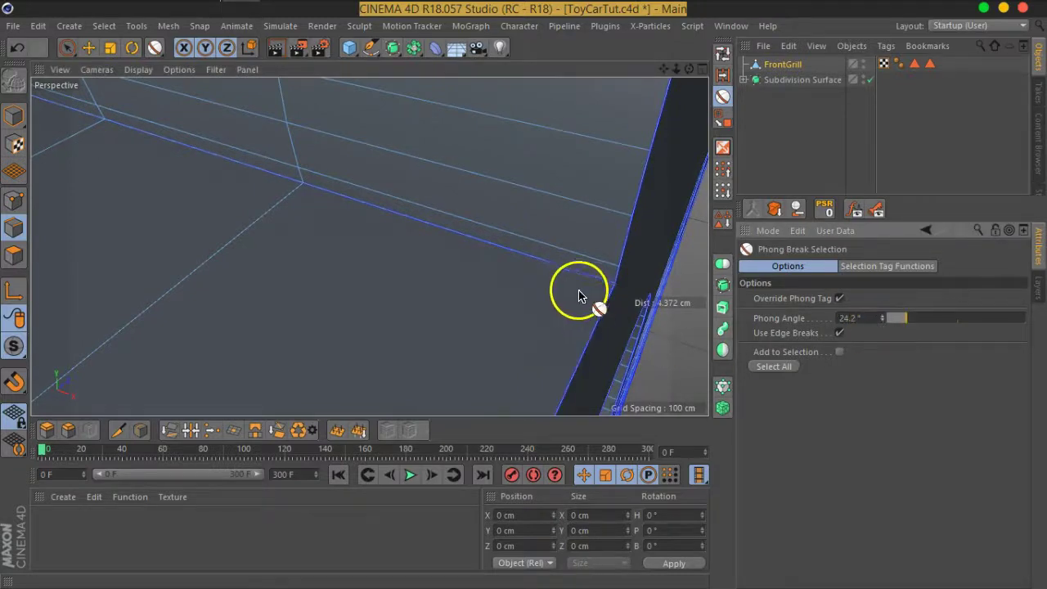
pyautogui.keyDown('alt'); pyautogui.moveTo(578, 295); pyautogui.dragTo(561, 327); pyautogui.keyUp('alt')
pyautogui.moveTo(893, 326); pyautogui.dragTo(884, 326)
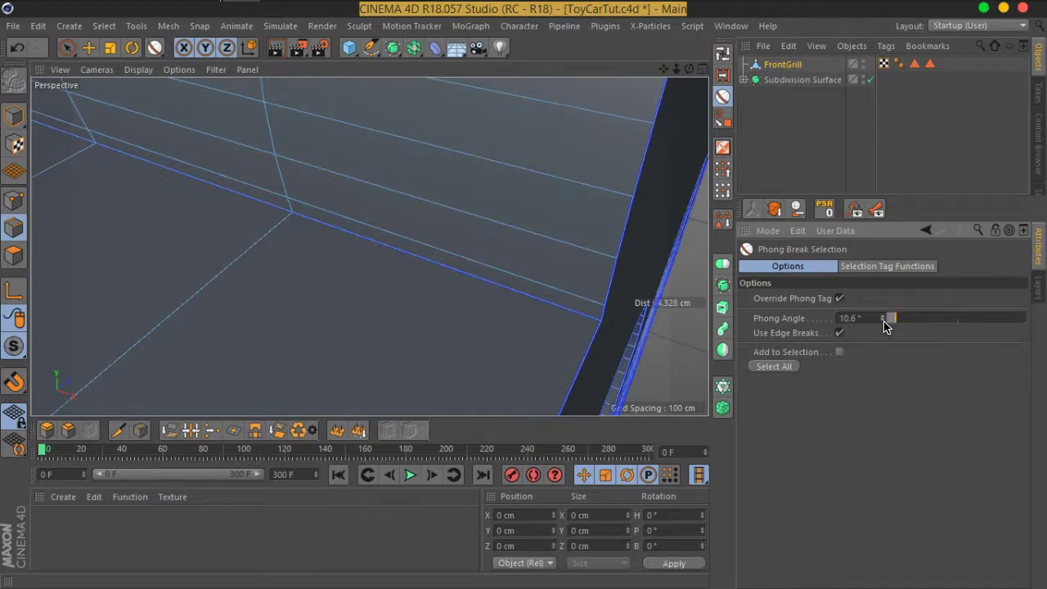
pyautogui.moveTo(579, 338)
pyautogui.keyDown('alt'); pyautogui.mouseDown()
pyautogui.moveTo(524, 313)
pyautogui.moveTo(685, 370)
pyautogui.mouseUp(); pyautogui.keyUp('alt')
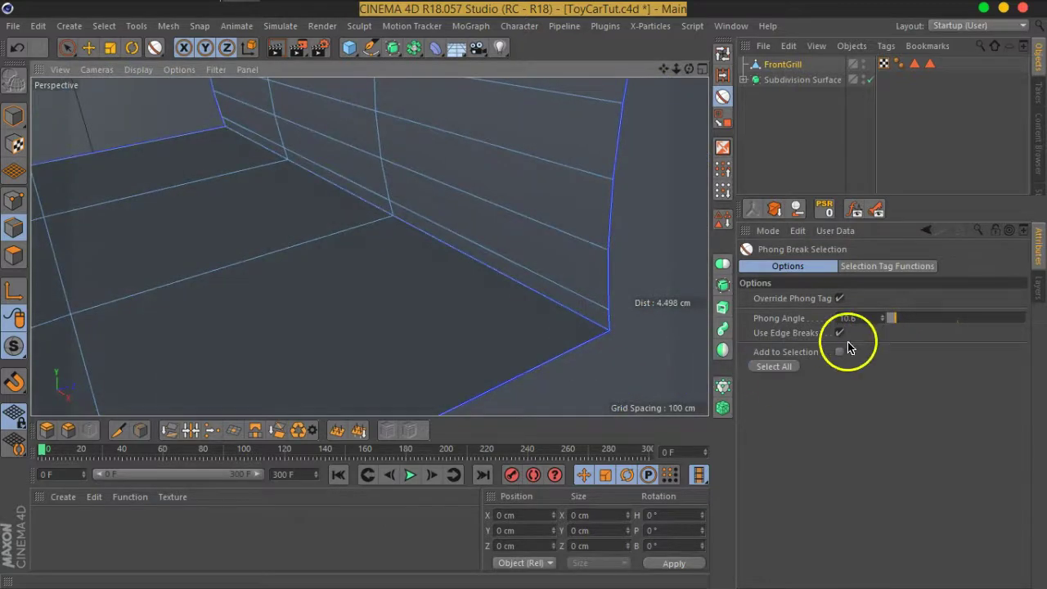
pyautogui.click(884, 324)
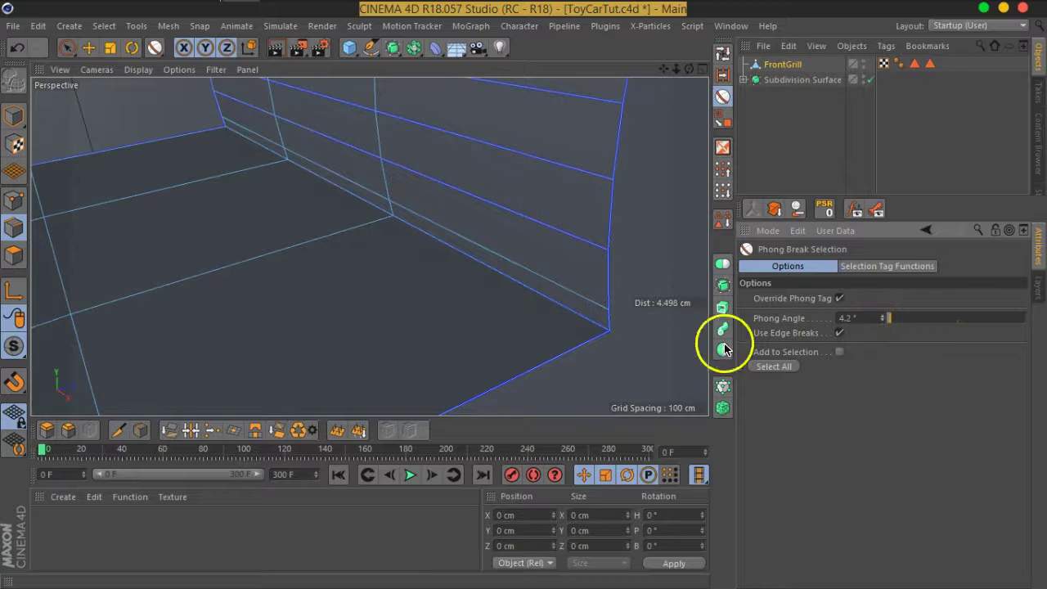
pyautogui.keyDown('alt'); pyautogui.moveTo(692, 344); pyautogui.dragTo(626, 346); pyautogui.keyUp('alt')
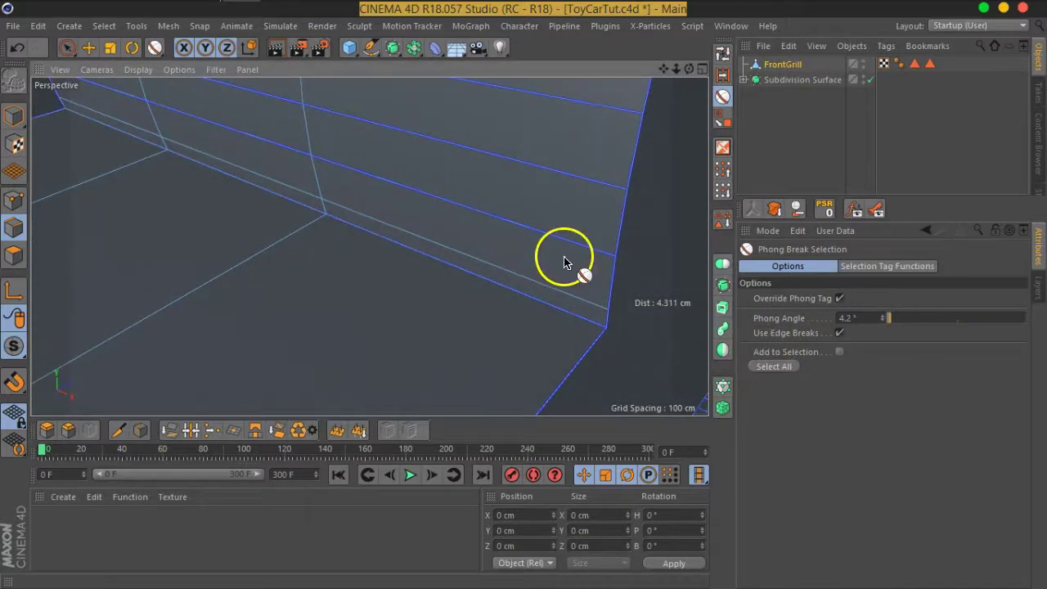
pyautogui.scroll(-5, 563, 261)
pyautogui.moveTo(890, 324); pyautogui.dragTo(865, 352)
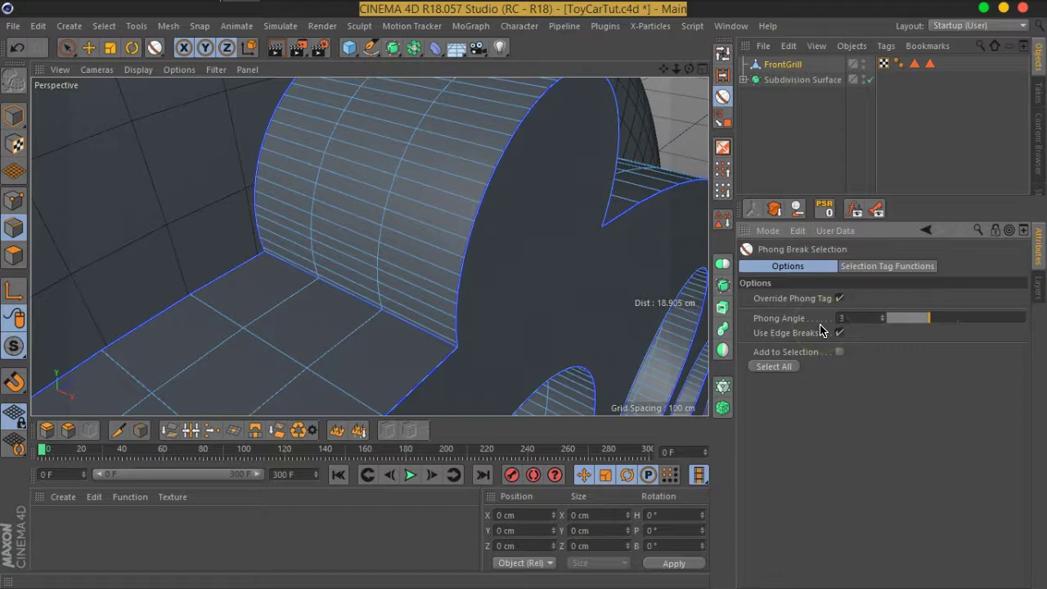
# - Uncheck Override Phong Tag and select all 4112 phong-break edges
pyautogui.click(839, 299)
pyautogui.keyDown('alt'); pyautogui.moveTo(532, 311); pyautogui.dragTo(481, 262, button='middle'); pyautogui.keyUp('alt')
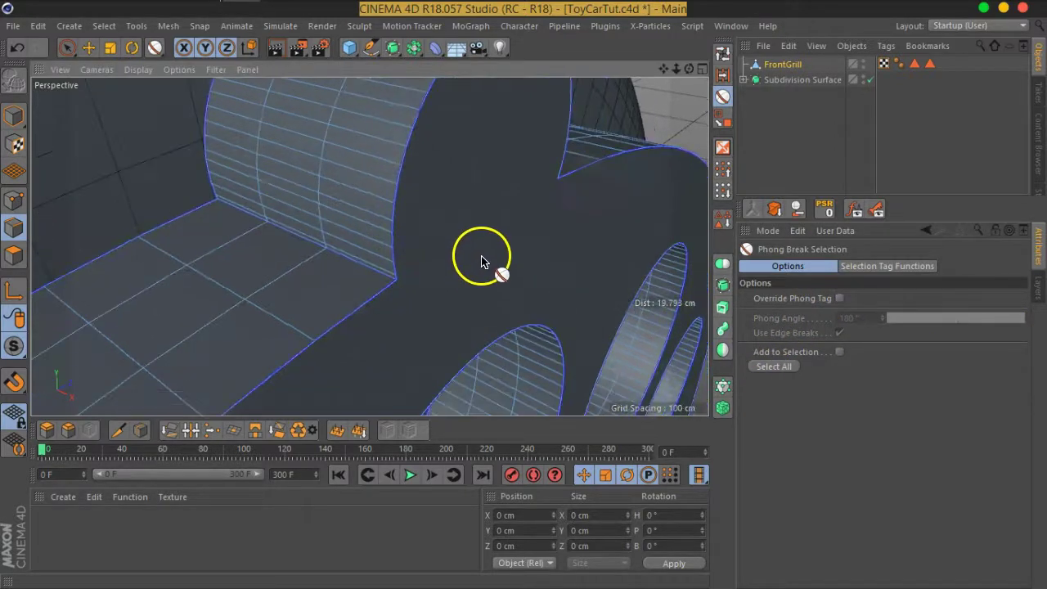
pyautogui.scroll(-5, 554, 282)
pyautogui.moveTo(551, 276)
pyautogui.keyDown('alt'); pyautogui.mouseDown()
pyautogui.moveTo(580, 346)
pyautogui.moveTo(554, 241)
pyautogui.moveTo(553, 270)
pyautogui.moveTo(573, 241)
pyautogui.mouseUp(); pyautogui.keyUp('alt')
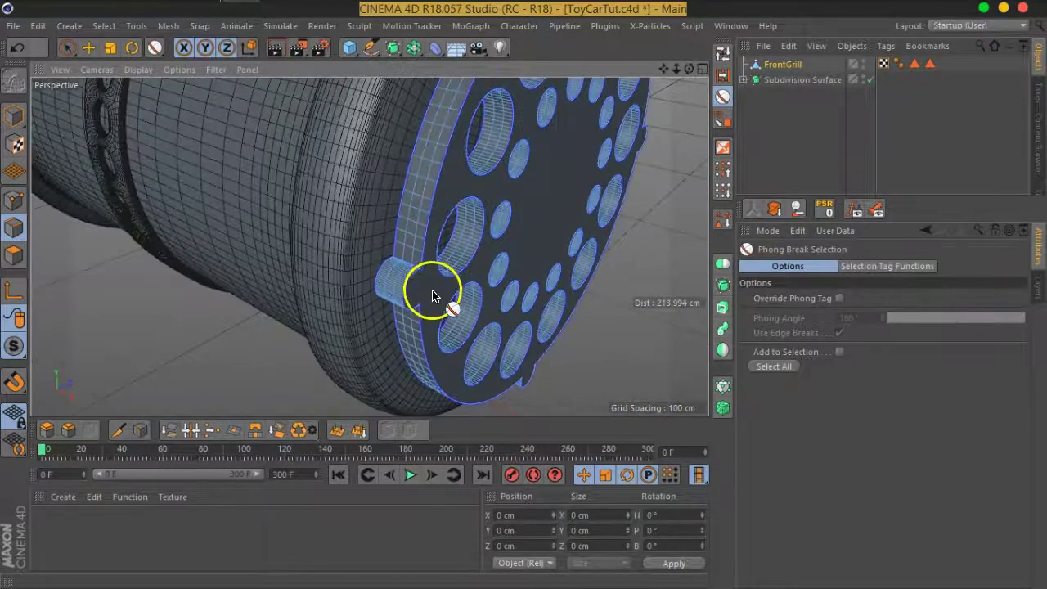
pyautogui.scroll(3, 409, 257)
pyautogui.scroll(3, 413, 257)
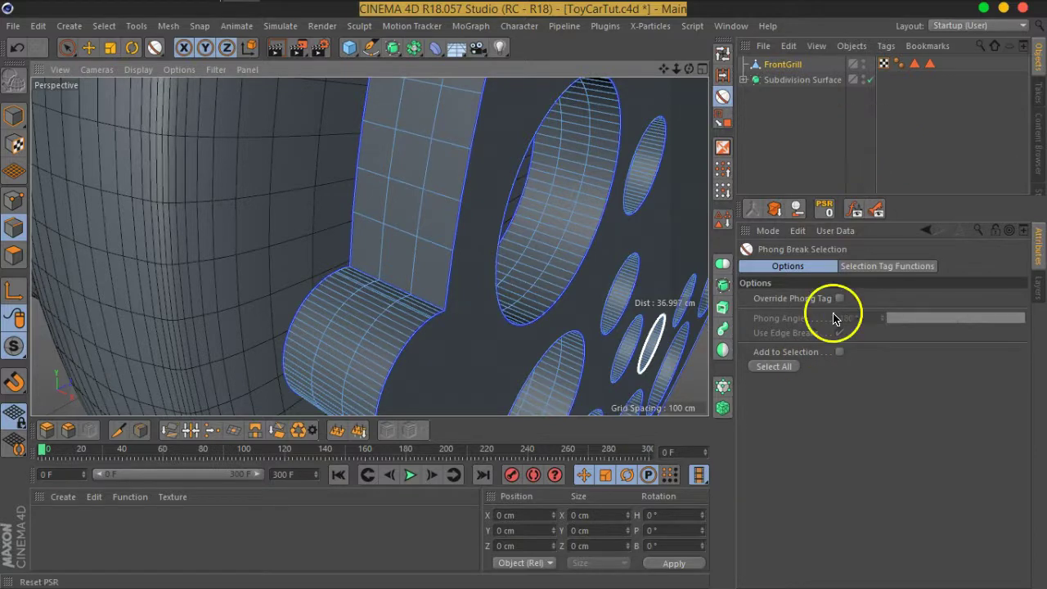
pyautogui.click(787, 368)
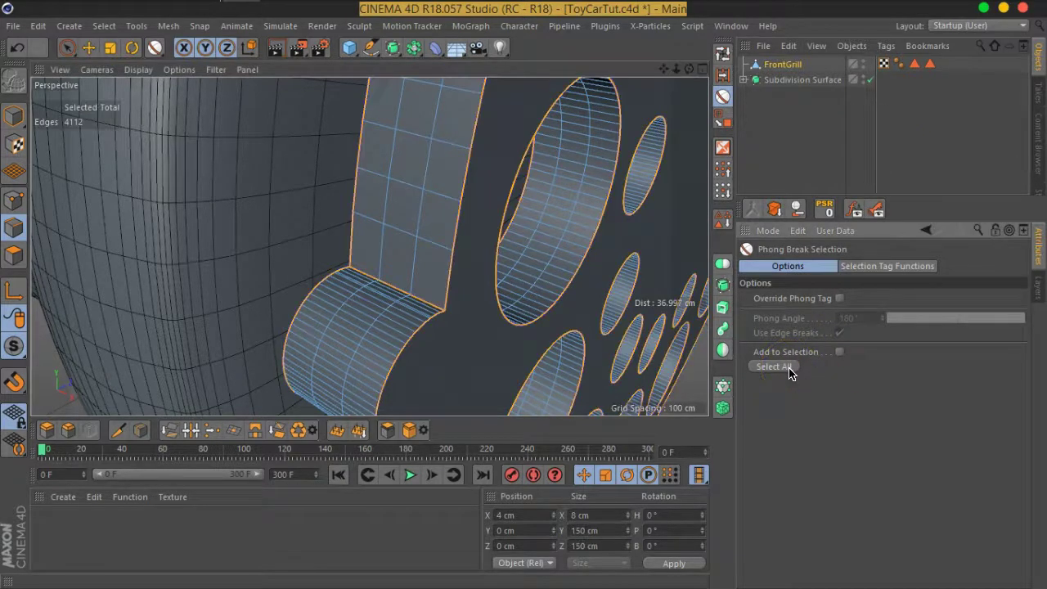
# - With Live Selection, remove the stray edges on the cylinder's top rim and the grill tab
pyautogui.click(68, 47)
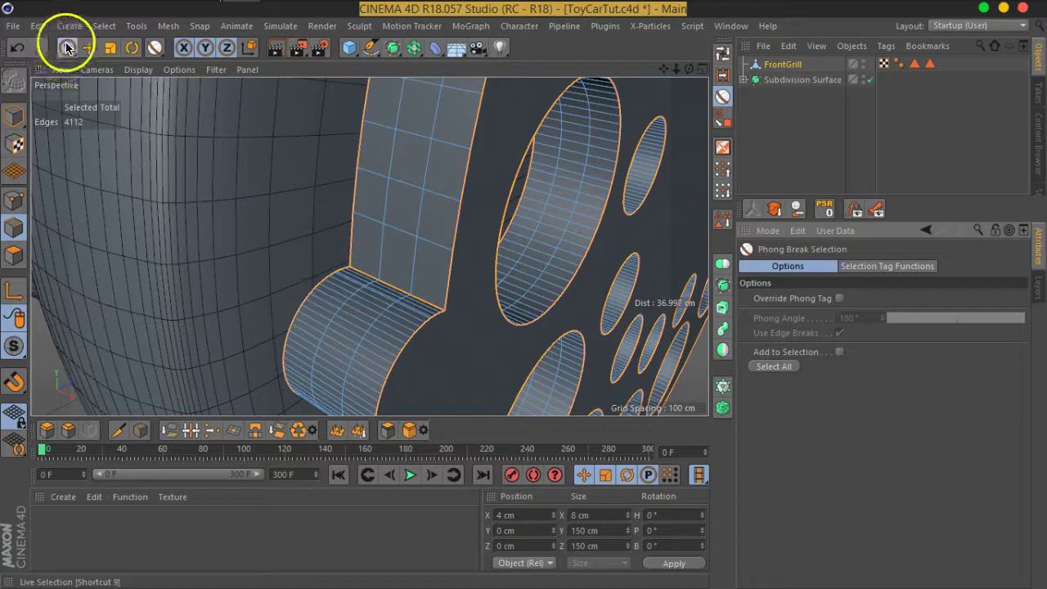
pyautogui.scroll(2, 391, 258)
pyautogui.scroll(2, 391, 258)
pyautogui.moveTo(446, 324)
pyautogui.keyDown('ctrl'); pyautogui.mouseDown()
pyautogui.moveTo(372, 307)
pyautogui.moveTo(352, 393)
pyautogui.mouseUp(); pyautogui.keyUp('ctrl')
pyautogui.scroll(-3, 347, 296)
pyautogui.scroll(-3, 455, 351)
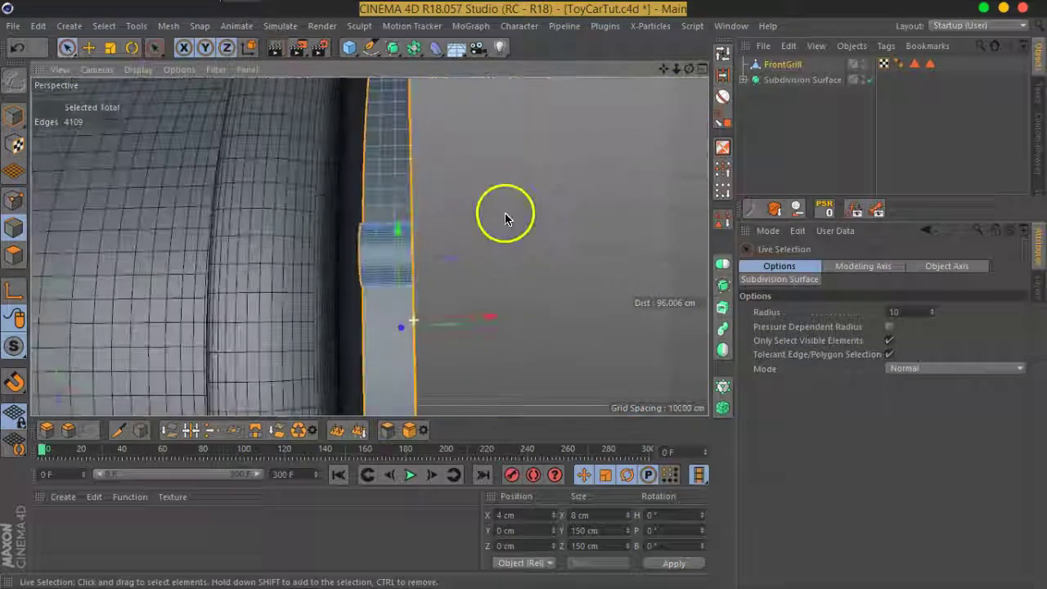
pyautogui.scroll(5, 374, 303)
pyautogui.scroll(5, 409, 282)
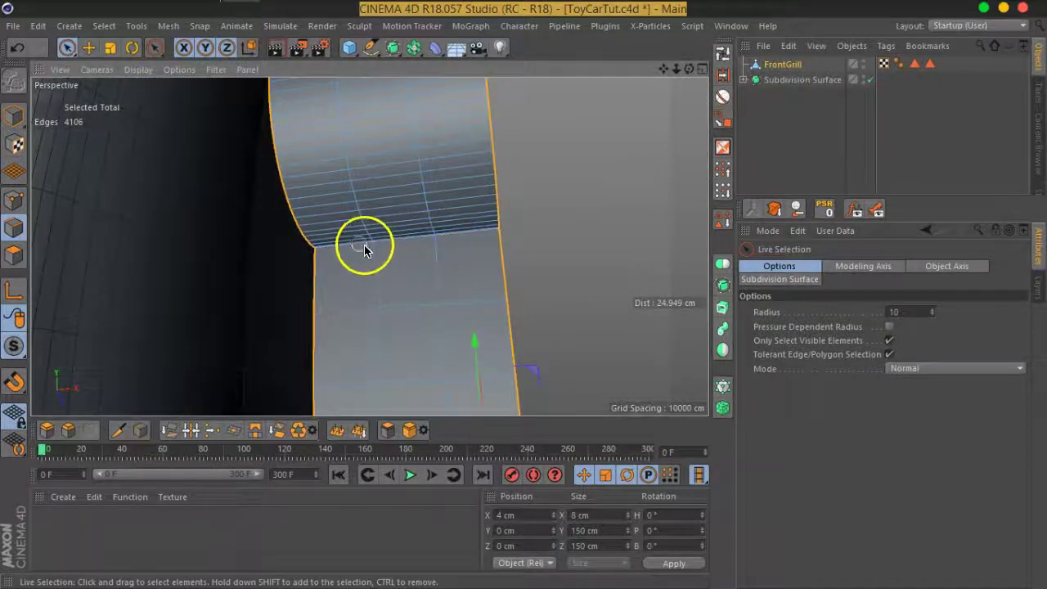
pyautogui.scroll(-5, 364, 250)
pyautogui.moveTo(350, 240)
pyautogui.keyDown('alt'); pyautogui.mouseDown()
pyautogui.moveTo(526, 315)
pyautogui.moveTo(401, 363)
pyautogui.moveTo(372, 354)
pyautogui.moveTo(467, 304)
pyautogui.mouseUp(); pyautogui.keyUp('alt')
pyautogui.scroll(3, 463, 303)
pyautogui.scroll(3, 409, 311)
pyautogui.scroll(2, 392, 295)
pyautogui.keyDown('ctrl'); pyautogui.click(361, 275); pyautogui.keyUp('ctrl')
# - Check the tab from other angles, leaving 4088 edges selected, and save ToyCarTut.c4d
pyautogui.moveTo(321, 299)
pyautogui.keyDown('alt'); pyautogui.mouseDown()
pyautogui.moveTo(484, 324)
pyautogui.moveTo(358, 330)
pyautogui.moveTo(506, 229)
pyautogui.moveTo(385, 304)
pyautogui.moveTo(445, 346)
pyautogui.moveTo(401, 384)
pyautogui.mouseUp(); pyautogui.keyUp('alt')
pyautogui.scroll(-3, 500, 212)
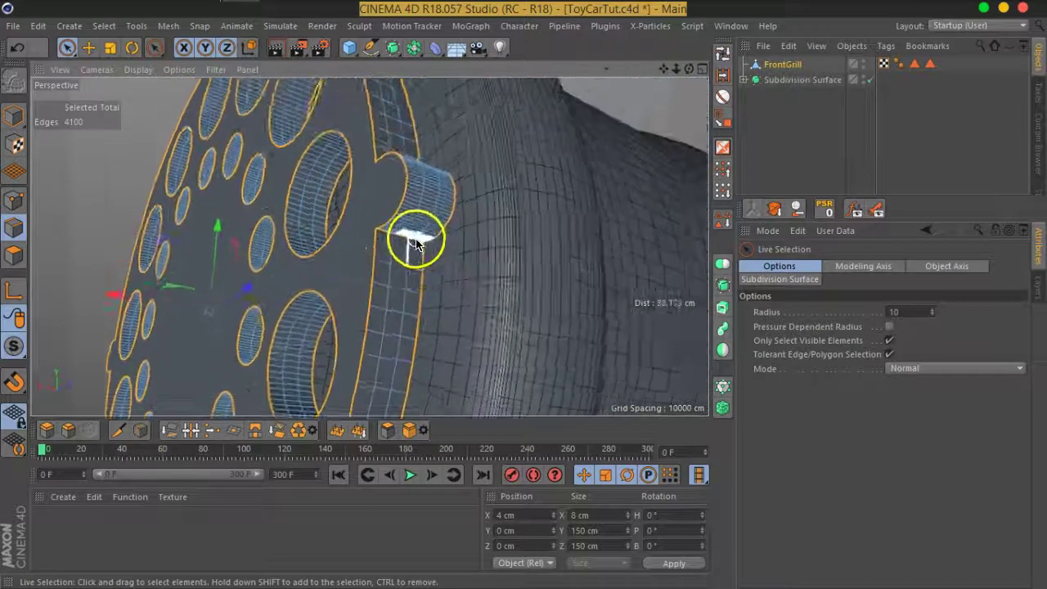
pyautogui.scroll(4, 418, 243)
pyautogui.keyDown('alt'); pyautogui.moveTo(433, 167); pyautogui.dragTo(453, 299); pyautogui.keyUp('alt')
pyautogui.moveTo(319, 264)
pyautogui.keyDown('alt'); pyautogui.mouseDown()
pyautogui.moveTo(374, 117)
pyautogui.moveTo(344, 158)
pyautogui.moveTo(430, 362)
pyautogui.moveTo(414, 335)
pyautogui.mouseUp(); pyautogui.keyUp('alt')
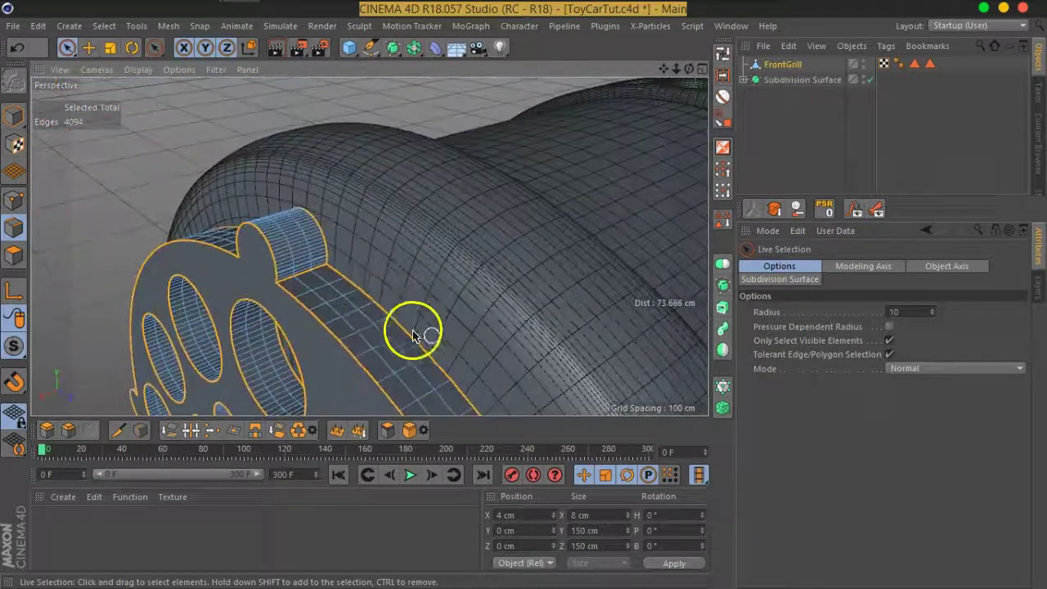
pyautogui.scroll(4, 315, 288)
pyautogui.moveTo(204, 276)
pyautogui.keyDown('alt'); pyautogui.mouseDown()
pyautogui.moveTo(227, 330)
pyautogui.moveTo(542, 246)
pyautogui.moveTo(491, 250)
pyautogui.moveTo(479, 281)
pyautogui.moveTo(517, 212)
pyautogui.moveTo(530, 140)
pyautogui.moveTo(552, 188)
pyautogui.moveTo(484, 274)
pyautogui.moveTo(524, 213)
pyautogui.moveTo(505, 191)
pyautogui.mouseUp(); pyautogui.keyUp('alt')
pyautogui.scroll(-6, 458, 229)
pyautogui.hotkey('ctrl', 's')
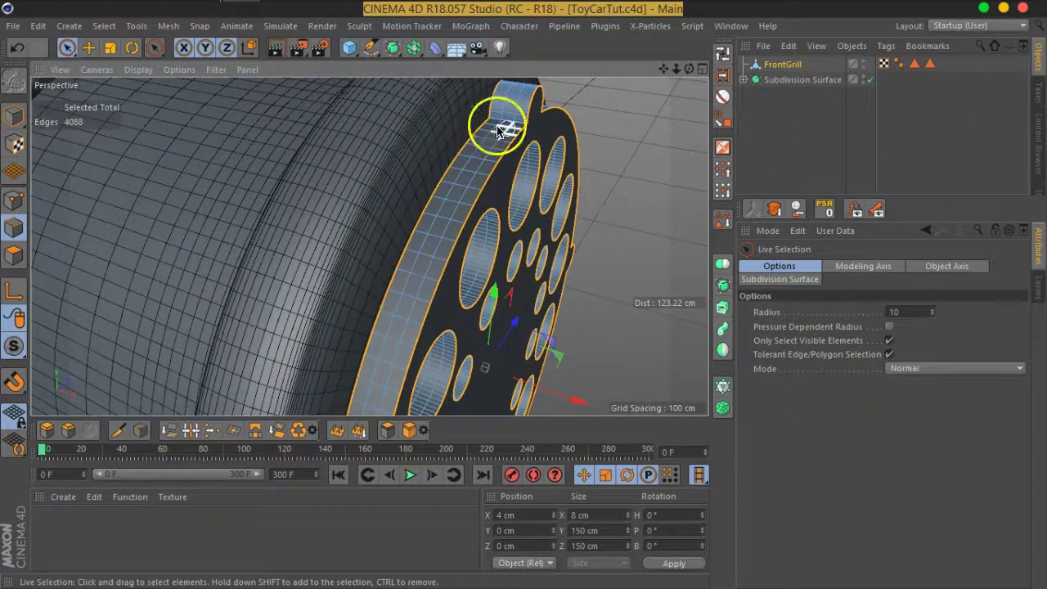
# - Try a 0.269 cm chamfer bevel on the 4088 selected grill edges, then undo it
pyautogui.click(67, 429)
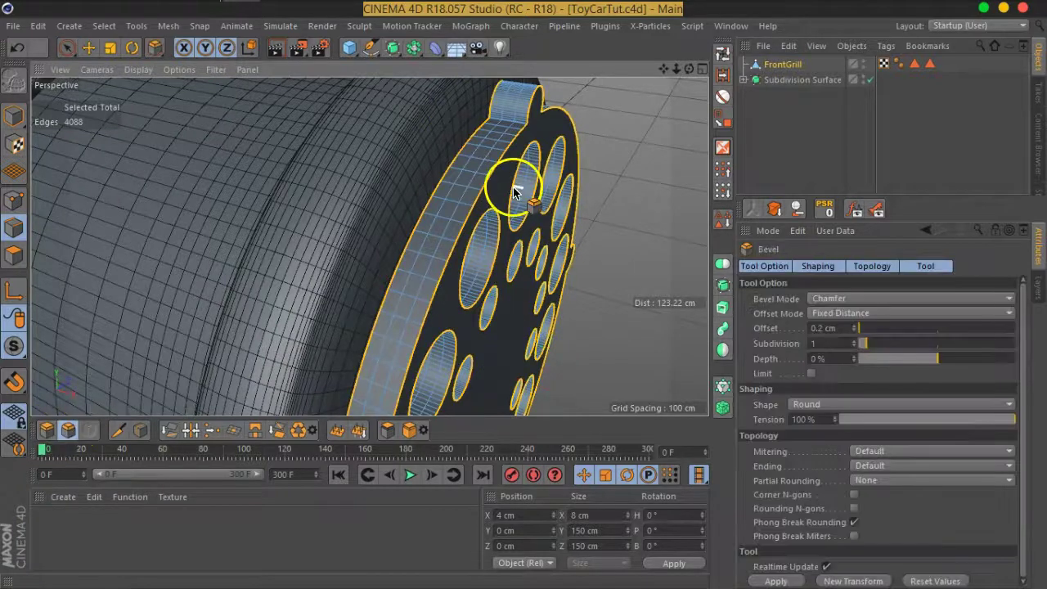
pyautogui.scroll(3, 501, 179)
pyautogui.moveTo(500, 178)
pyautogui.keyDown('alt'); pyautogui.mouseDown()
pyautogui.moveTo(513, 207)
pyautogui.moveTo(491, 263)
pyautogui.moveTo(526, 234)
pyautogui.moveTo(242, 294)
pyautogui.mouseUp(); pyautogui.keyUp('alt')
pyautogui.scroll(2, 515, 205)
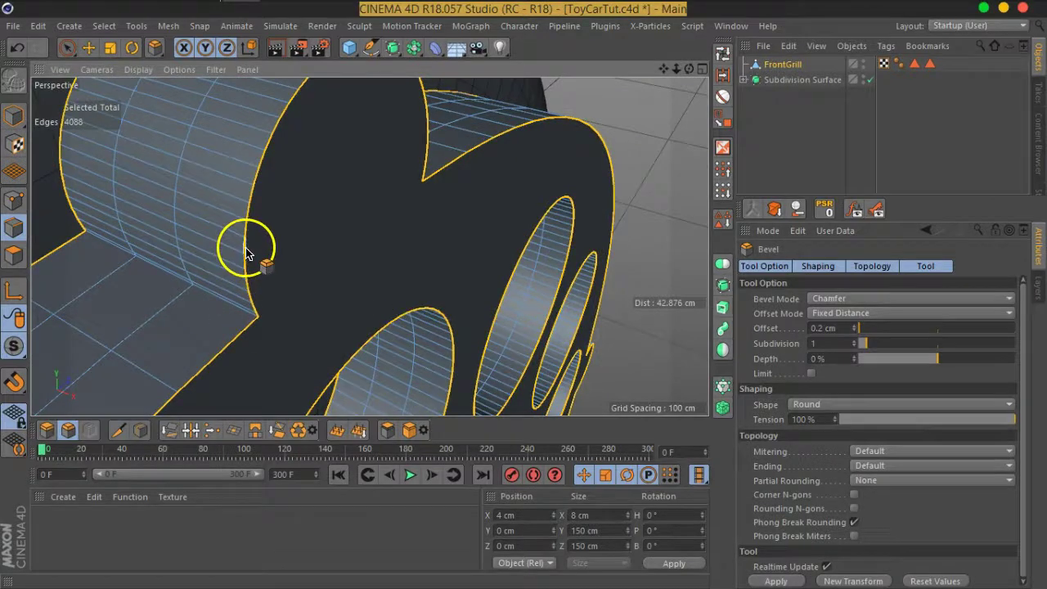
pyautogui.moveTo(251, 255)
pyautogui.mouseDown()
pyautogui.moveTo(414, 286)
pyautogui.moveTo(441, 157)
pyautogui.moveTo(362, 303)
pyautogui.moveTo(486, 381)
pyautogui.moveTo(451, 169)
pyautogui.moveTo(476, 143)
pyautogui.moveTo(456, 191)
pyautogui.moveTo(545, 152)
pyautogui.moveTo(456, 182)
pyautogui.moveTo(414, 266)
pyautogui.moveTo(416, 257)
pyautogui.moveTo(475, 306)
pyautogui.moveTo(496, 281)
pyautogui.moveTo(110, 264)
pyautogui.moveTo(311, 227)
pyautogui.moveTo(402, 243)
pyautogui.moveTo(412, 283)
pyautogui.moveTo(472, 234)
pyautogui.moveTo(500, 312)
pyautogui.mouseUp()
pyautogui.scroll(-2, 413, 282)
pyautogui.scroll(1, 440, 157)
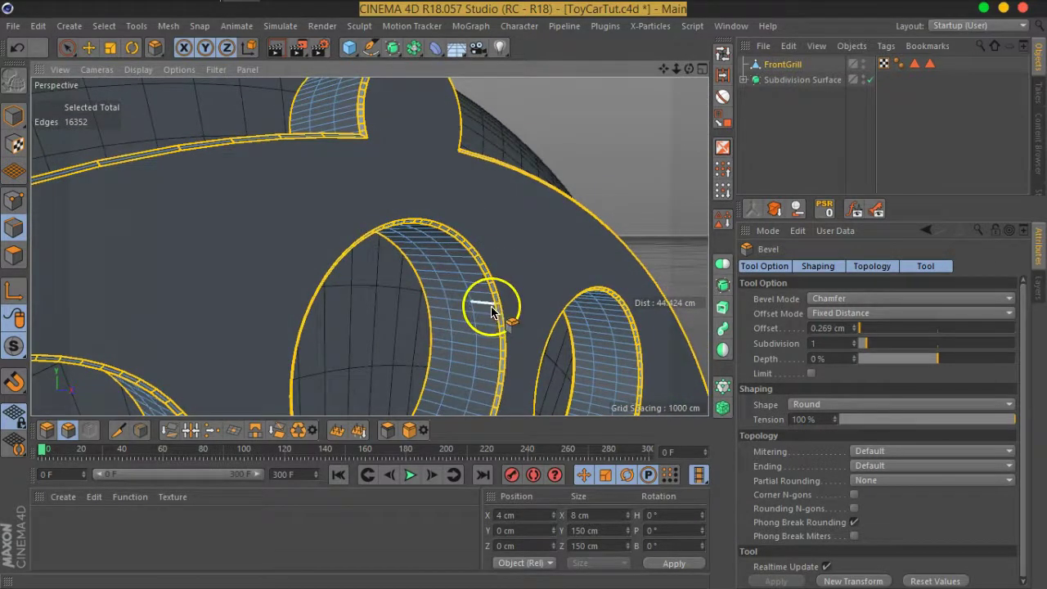
pyautogui.hotkey('ctrl', 'z')
pyautogui.moveTo(480, 249)
pyautogui.keyDown('alt'); pyautogui.mouseDown()
pyautogui.moveTo(498, 292)
pyautogui.moveTo(444, 175)
pyautogui.moveTo(484, 183)
pyautogui.moveTo(444, 190)
pyautogui.mouseUp(); pyautogui.keyUp('alt')
pyautogui.scroll(3, 444, 189)
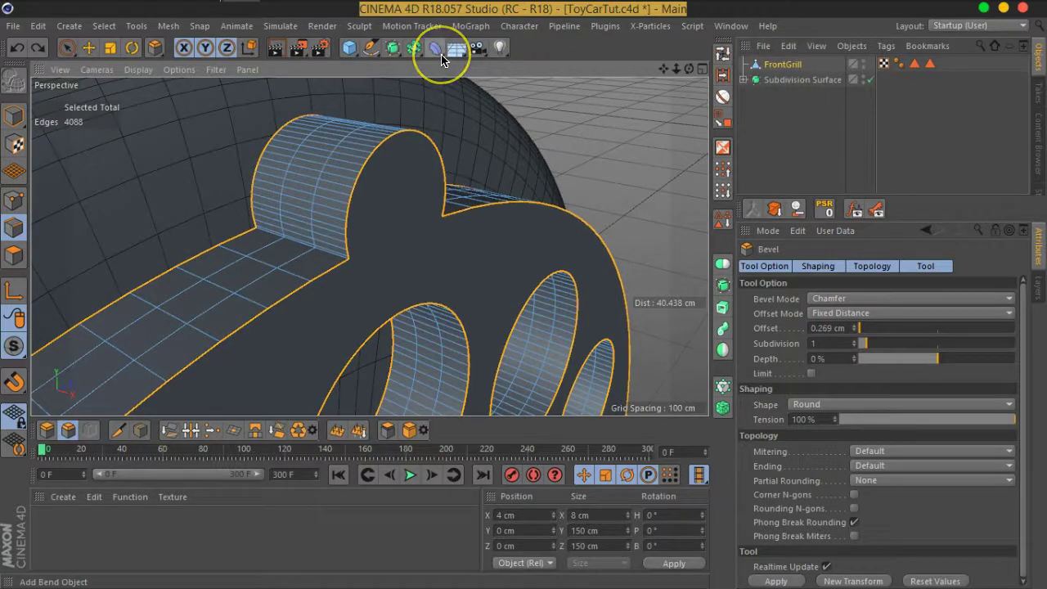
pyautogui.moveTo(851, 64); pyautogui.dragTo(403, 168)
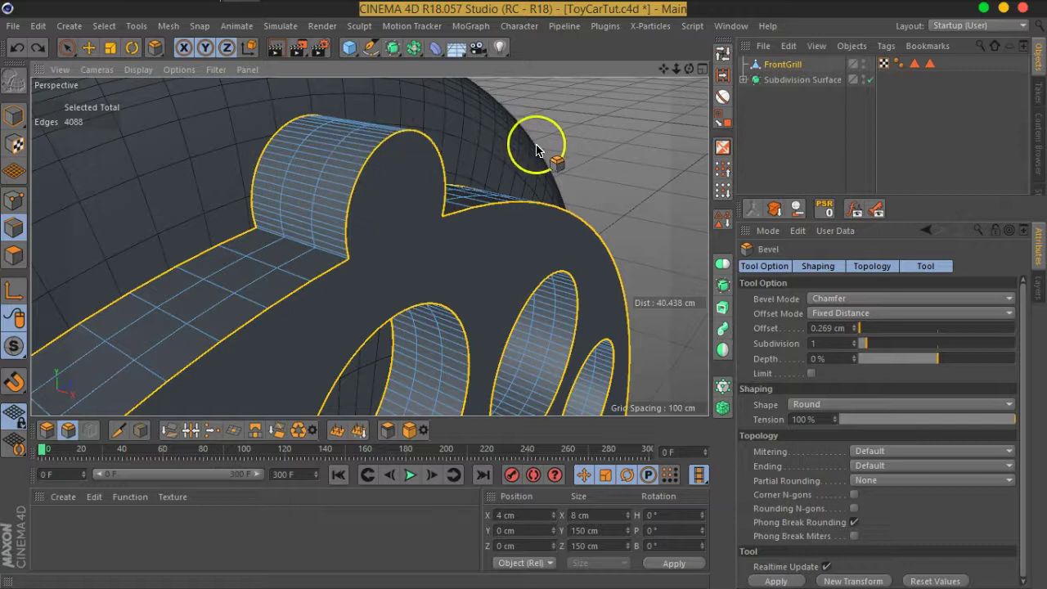
# - Store FrontGrill's selected edges in an Edge Selection tag and reselect FrontGrill
pyautogui.click(714, 217)
pyautogui.click(947, 65)
pyautogui.doubleClick(947, 65)
pyautogui.click(911, 151)
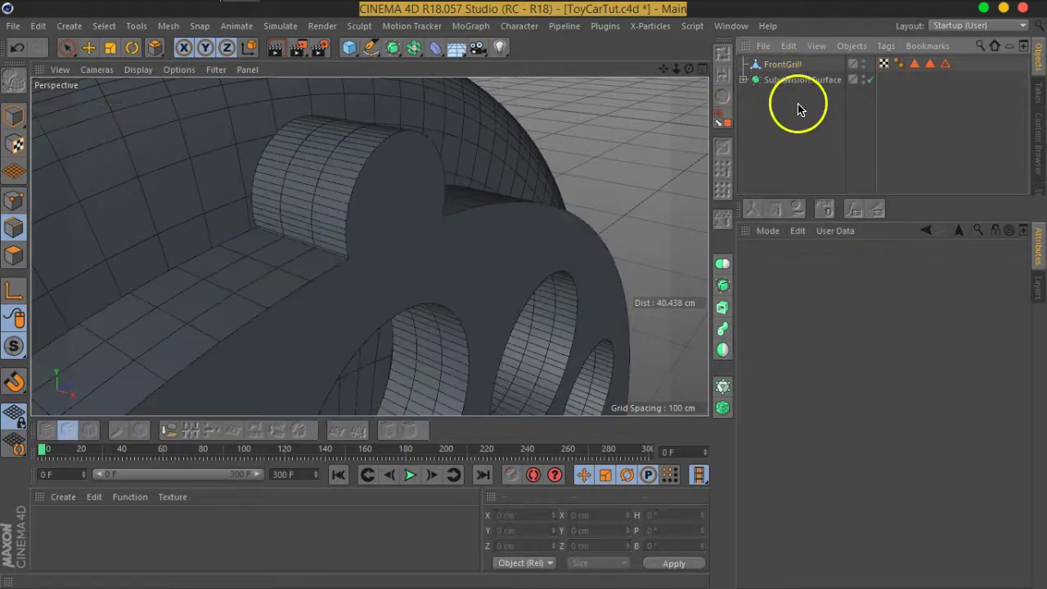
pyautogui.click(788, 64)
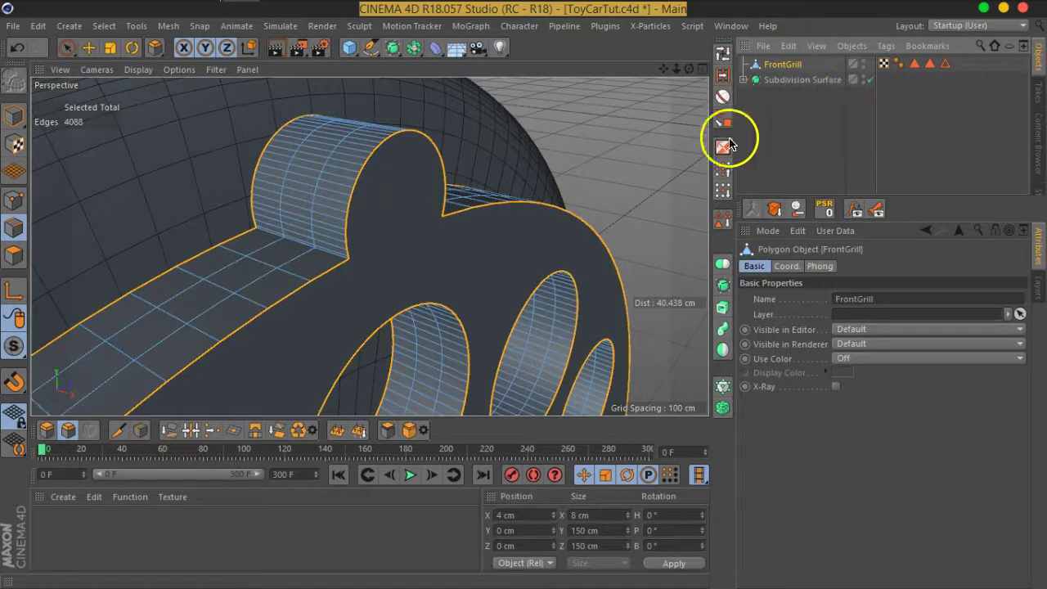
# - Add a Bevel deformer and nest it under FrontGrill
pyautogui.click(436, 57)
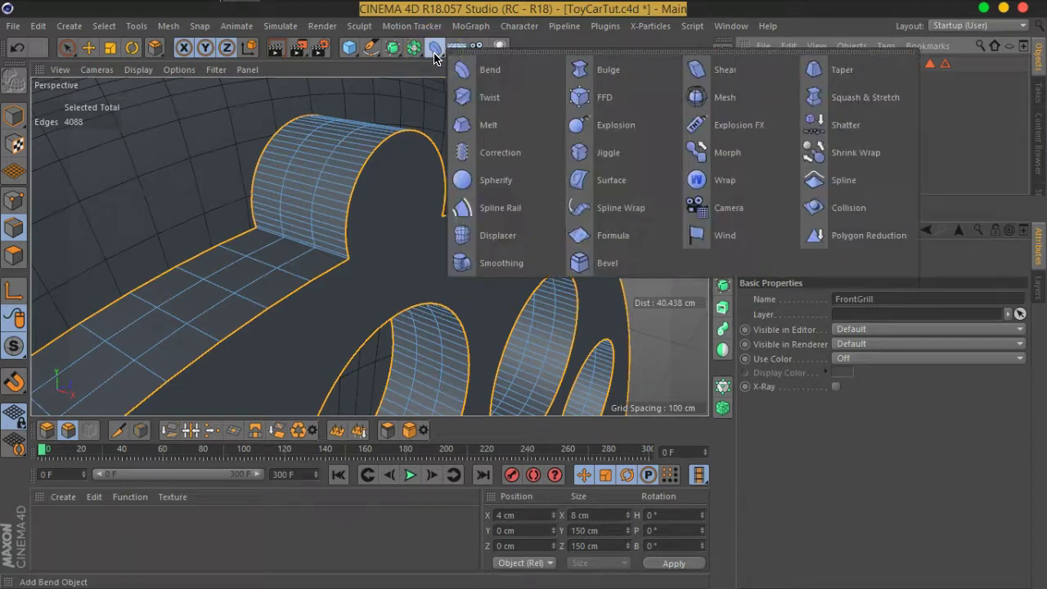
pyautogui.click(597, 263)
pyautogui.click(783, 79)
pyautogui.click(778, 64)
pyautogui.moveTo(772, 80); pyautogui.dragTo(777, 90)
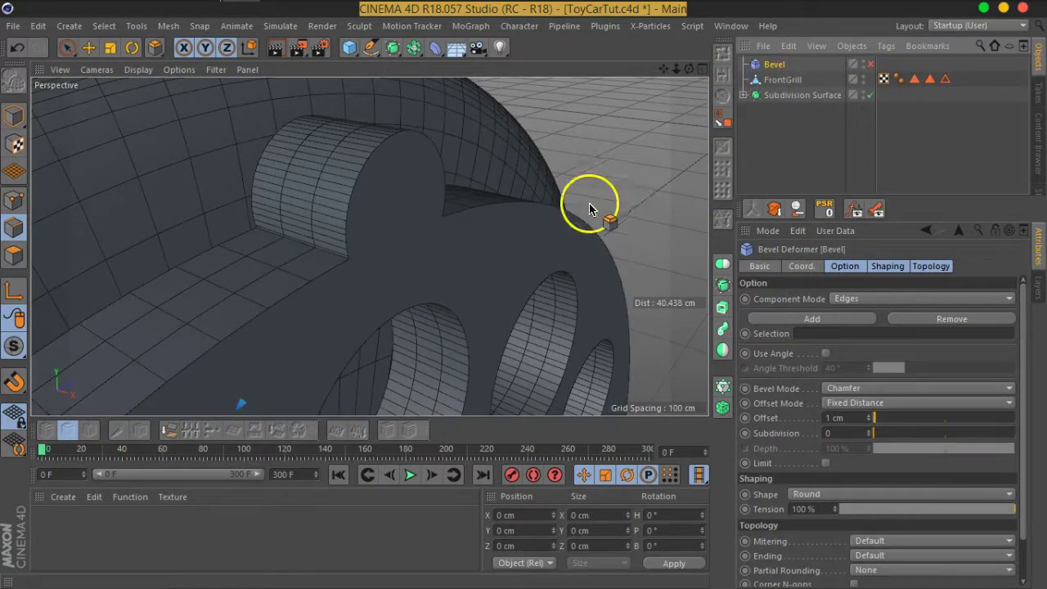
# - Parent the Bevel deformer under FrontGrill and limit it to the grill's Edge Selection tag
pyautogui.moveTo(475, 379)
pyautogui.keyDown('alt'); pyautogui.mouseDown()
pyautogui.moveTo(507, 255)
pyautogui.moveTo(497, 276)
pyautogui.moveTo(555, 243)
pyautogui.moveTo(543, 159)
pyautogui.moveTo(547, 300)
pyautogui.mouseUp(); pyautogui.keyUp('alt')
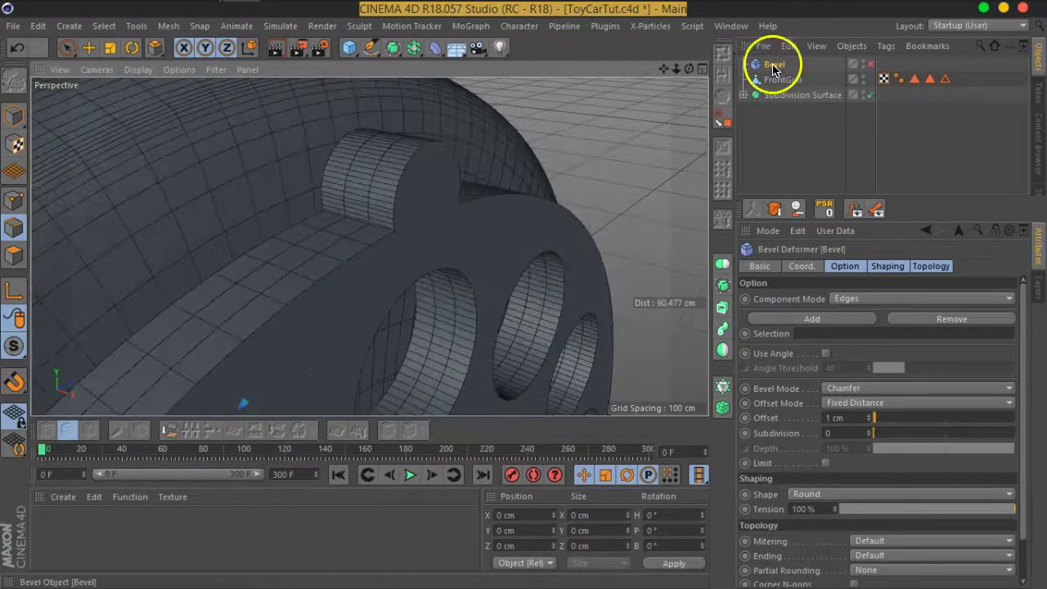
pyautogui.moveTo(773, 65); pyautogui.dragTo(773, 80)
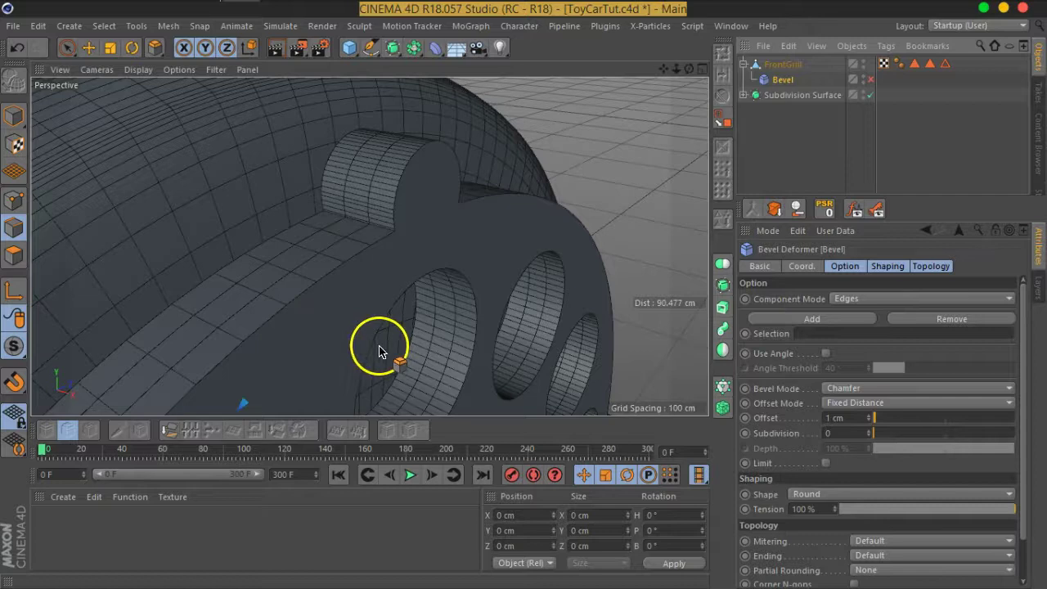
pyautogui.moveTo(945, 63); pyautogui.dragTo(918, 168)
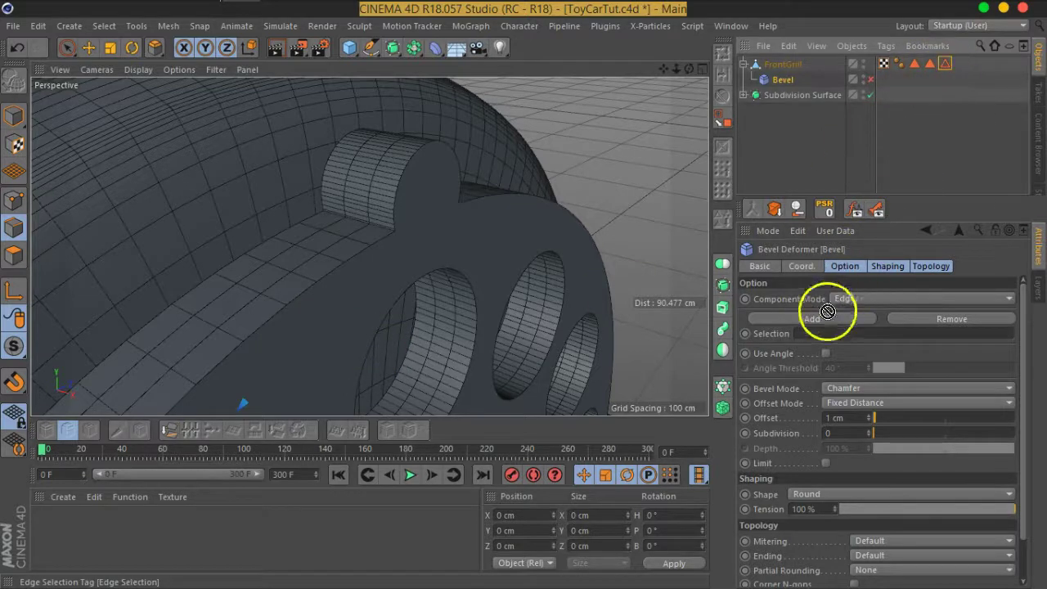
pyautogui.moveTo(822, 337); pyautogui.dragTo(823, 335)
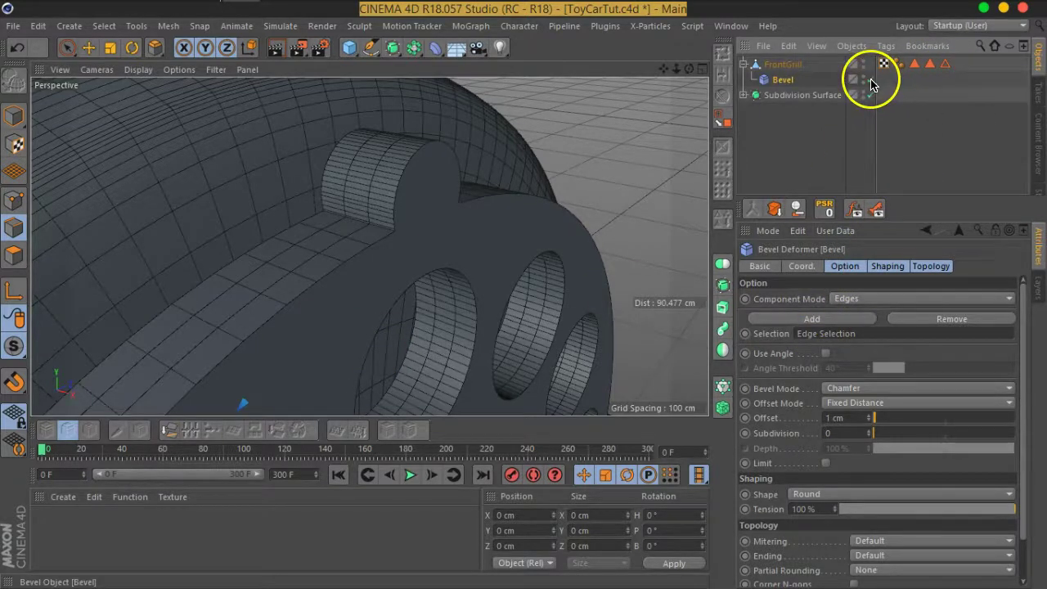
# - Set the Bevel offset to 0.5 cm with 1 subdivision
pyautogui.moveTo(451, 312)
pyautogui.keyDown('alt'); pyautogui.mouseDown()
pyautogui.moveTo(549, 231)
pyautogui.moveTo(505, 221)
pyautogui.moveTo(515, 246)
pyautogui.moveTo(601, 304)
pyautogui.moveTo(524, 269)
pyautogui.mouseUp(); pyautogui.keyUp('alt')
pyautogui.scroll(2, 467, 240)
pyautogui.scroll(2, 458, 224)
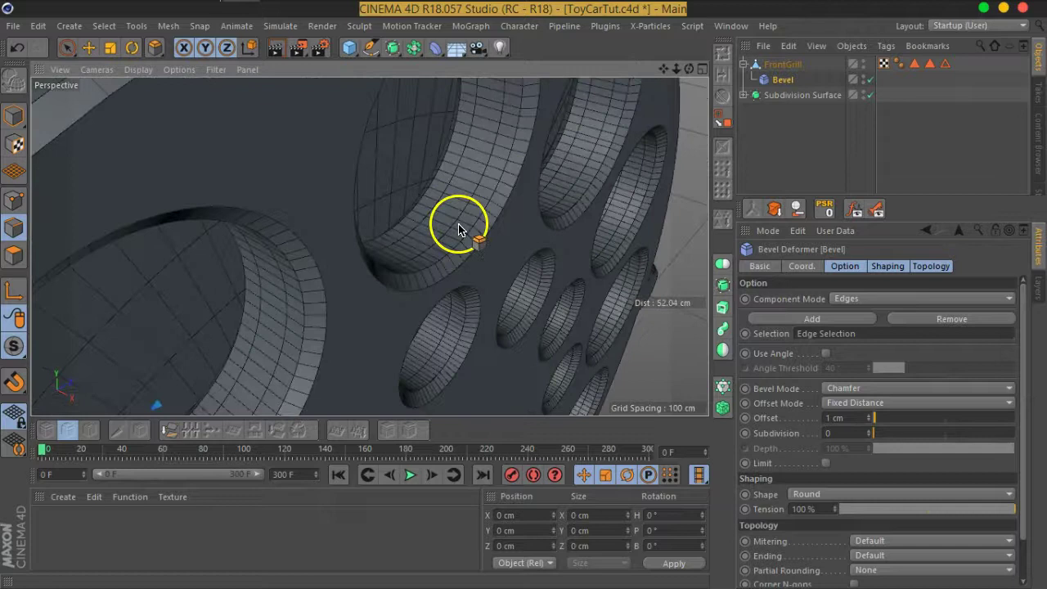
pyautogui.scroll(2, 485, 243)
pyautogui.doubleClick(858, 419)
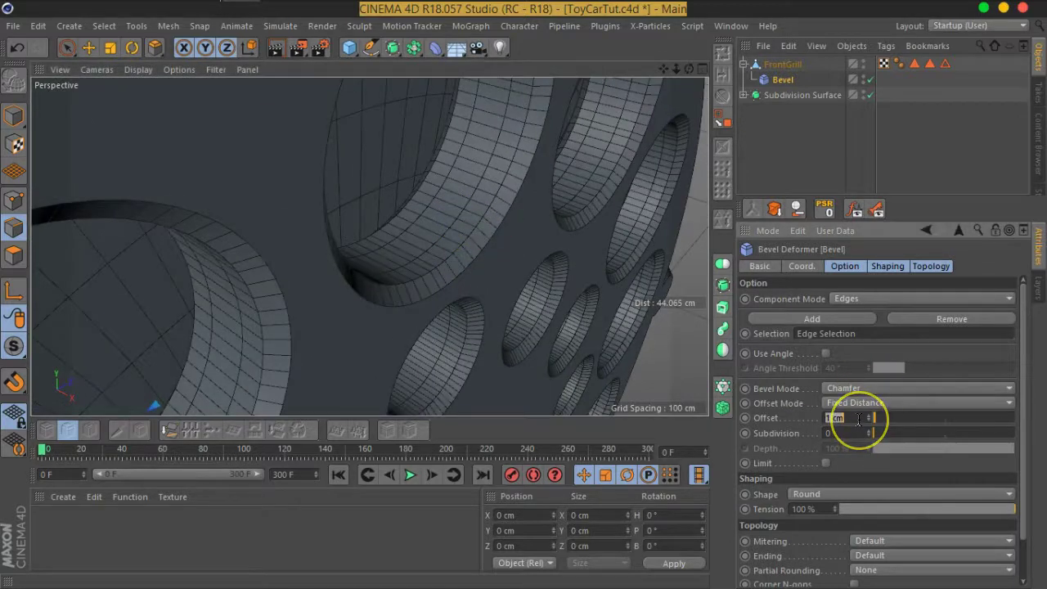
pyautogui.write('0.5')
pyautogui.press('Return')
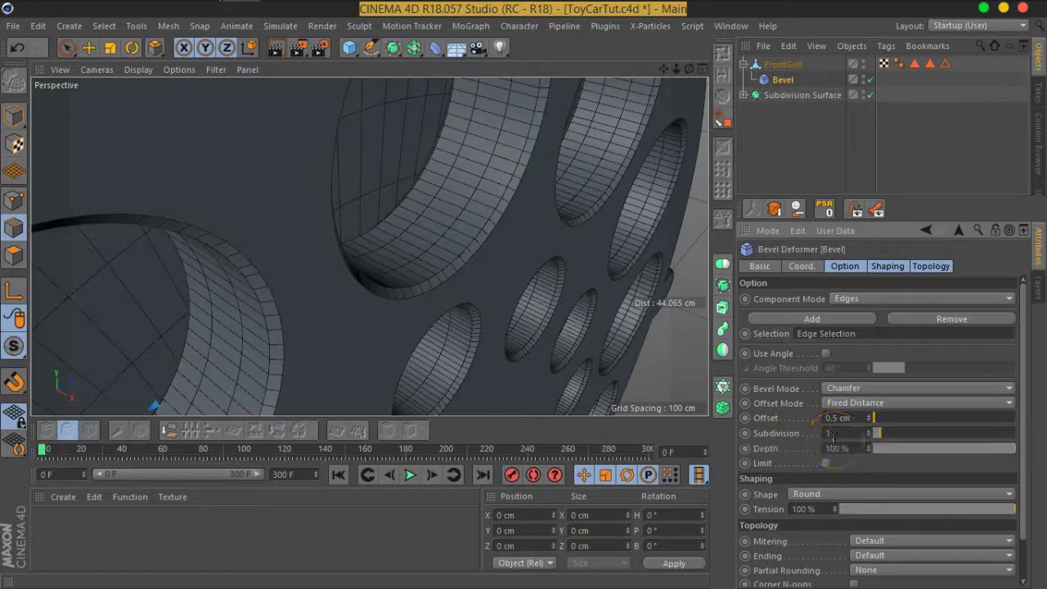
pyautogui.moveTo(479, 295)
pyautogui.keyDown('alt'); pyautogui.mouseDown()
pyautogui.moveTo(444, 292)
pyautogui.moveTo(510, 187)
pyautogui.moveTo(531, 200)
pyautogui.moveTo(648, 185)
pyautogui.mouseUp(); pyautogui.keyUp('alt')
pyautogui.click(749, 135)
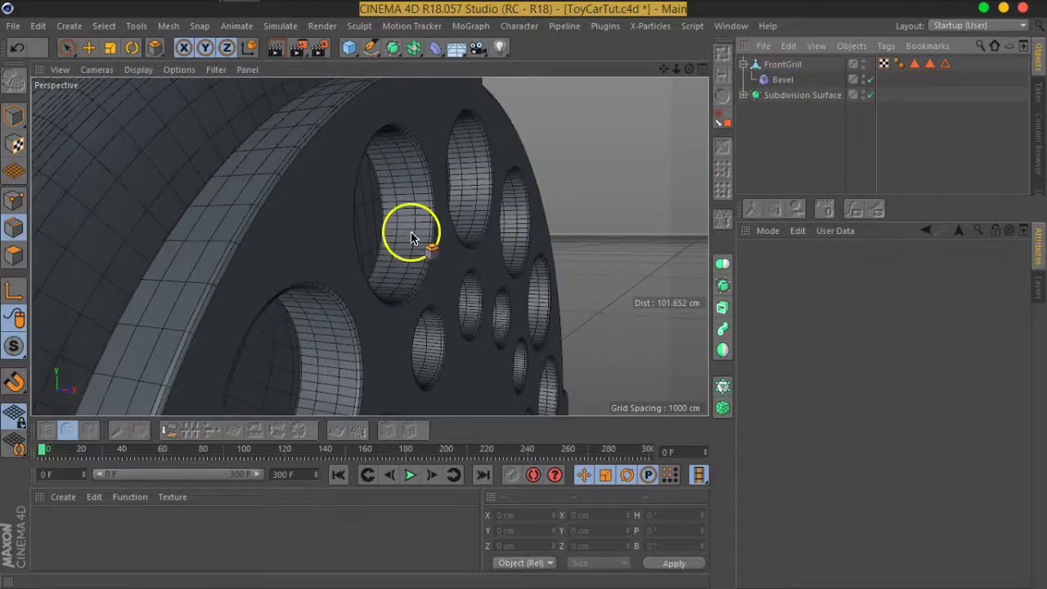
# - Switch the viewport from Gouraud Shading (Lines) to plain Gouraud Shading
pyautogui.scroll(-5, 405, 236)
pyautogui.moveTo(398, 234)
pyautogui.keyDown('alt'); pyautogui.mouseDown()
pyautogui.moveTo(467, 265)
pyautogui.moveTo(416, 304)
pyautogui.moveTo(481, 238)
pyautogui.moveTo(425, 240)
pyautogui.mouseUp(); pyautogui.keyUp('alt')
pyautogui.click(177, 70)
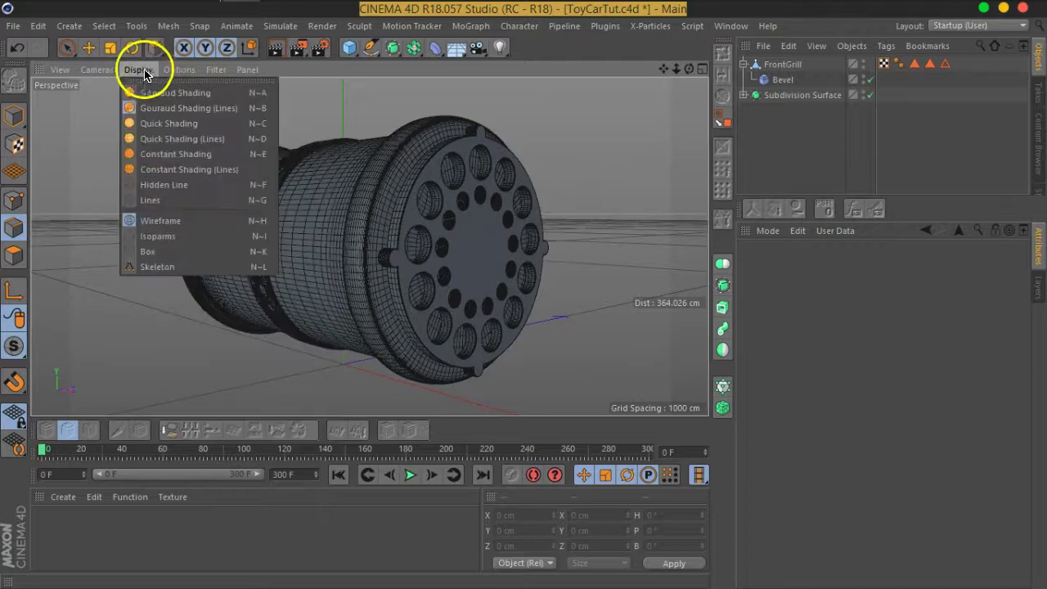
pyautogui.click(169, 221)
pyautogui.moveTo(160, 236)
pyautogui.keyDown('alt'); pyautogui.mouseDown()
pyautogui.moveTo(554, 311)
pyautogui.moveTo(285, 303)
pyautogui.moveTo(463, 363)
pyautogui.moveTo(559, 344)
pyautogui.moveTo(524, 339)
pyautogui.mouseUp(); pyautogui.keyUp('alt')
pyautogui.click(149, 72)
pyautogui.click(153, 97)
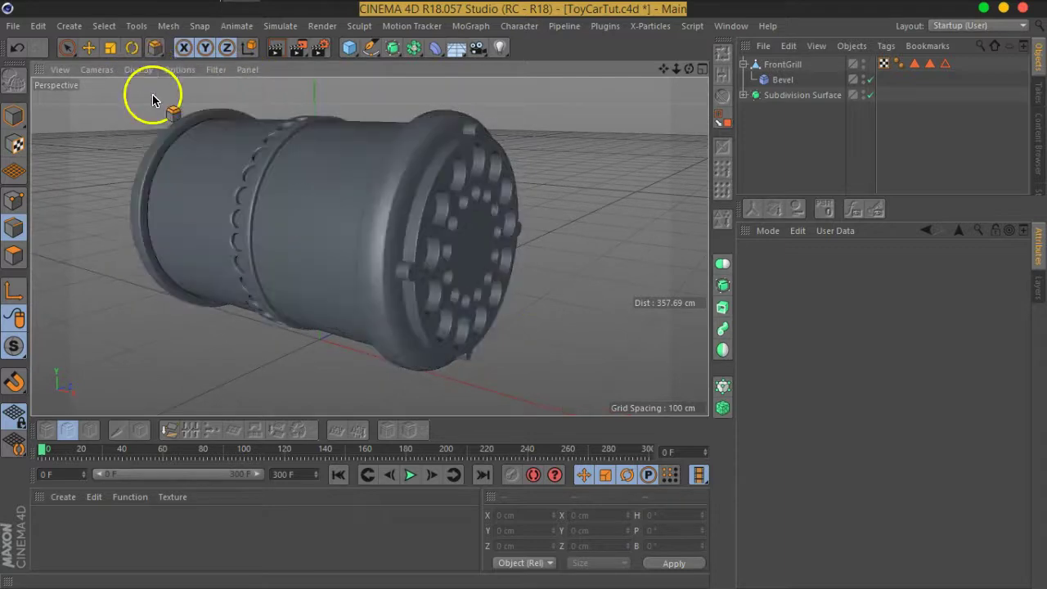
pyautogui.moveTo(636, 301)
pyautogui.keyDown('alt'); pyautogui.mouseDown()
pyautogui.moveTo(479, 293)
pyautogui.moveTo(391, 273)
pyautogui.moveTo(351, 245)
pyautogui.moveTo(521, 260)
pyautogui.moveTo(657, 238)
pyautogui.moveTo(657, 281)
pyautogui.moveTo(631, 301)
pyautogui.mouseUp(); pyautogui.keyUp('alt')
# - Move the FrontGrill object about 2.4 cm along X
pyautogui.click(782, 64)
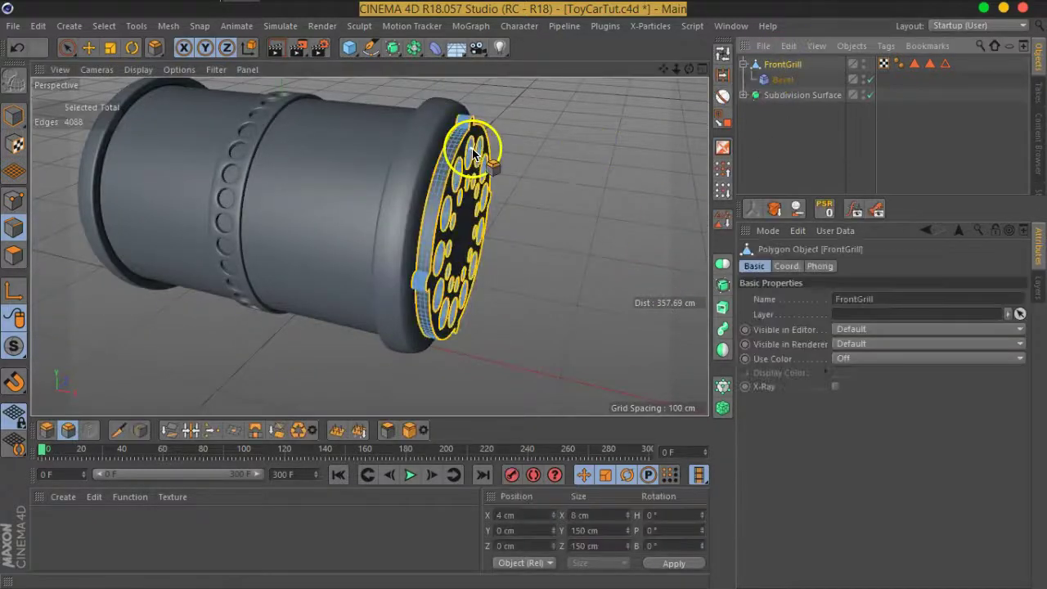
pyautogui.click(13, 115)
pyautogui.click(88, 47)
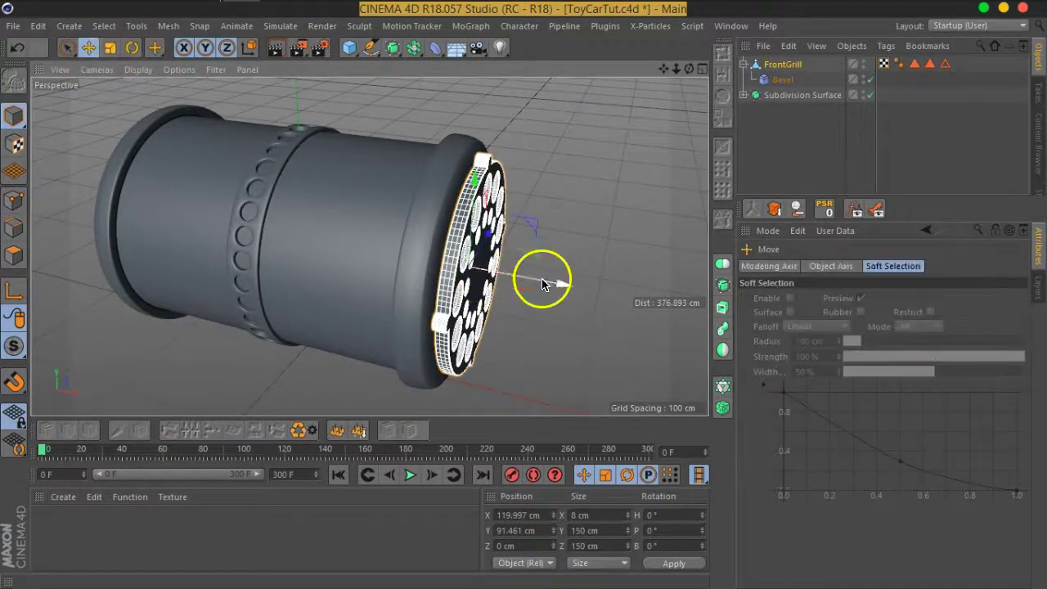
pyautogui.scroll(6, 531, 282)
pyautogui.moveTo(528, 282)
pyautogui.keyDown('alt'); pyautogui.mouseDown()
pyautogui.moveTo(240, 243)
pyautogui.moveTo(367, 283)
pyautogui.moveTo(348, 234)
pyautogui.moveTo(399, 268)
pyautogui.mouseUp(); pyautogui.keyUp('alt')
pyautogui.moveTo(456, 246)
pyautogui.mouseDown()
pyautogui.moveTo(437, 245)
pyautogui.moveTo(445, 254)
pyautogui.mouseUp()
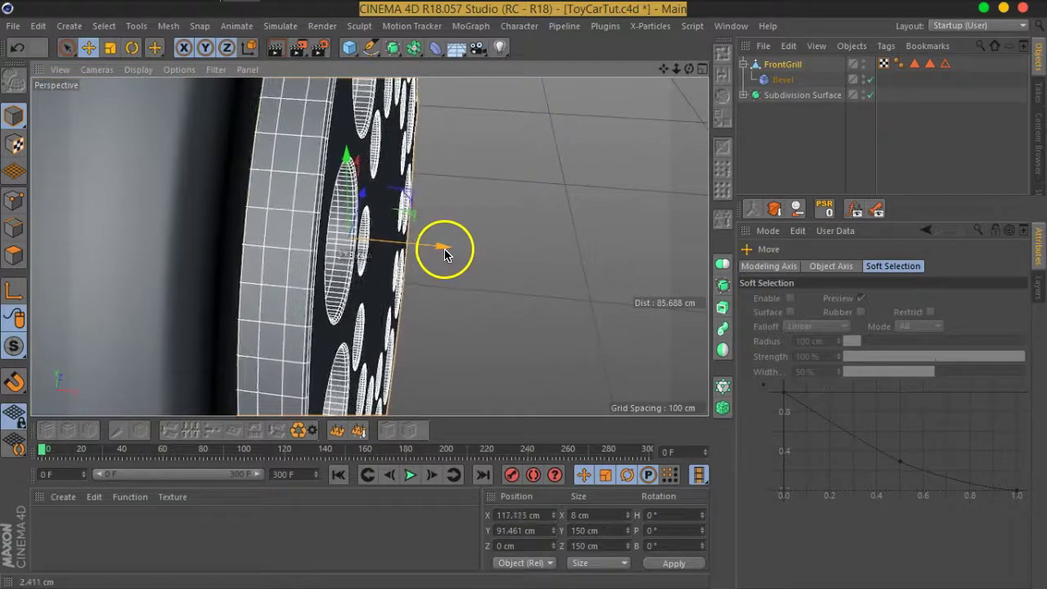
pyautogui.click(764, 196)
pyautogui.moveTo(323, 180)
pyautogui.keyDown('alt'); pyautogui.mouseDown()
pyautogui.moveTo(406, 236)
pyautogui.moveTo(213, 196)
pyautogui.moveTo(289, 178)
pyautogui.moveTo(351, 203)
pyautogui.moveTo(311, 201)
pyautogui.moveTo(360, 191)
pyautogui.moveTo(424, 234)
pyautogui.moveTo(451, 266)
pyautogui.moveTo(449, 299)
pyautogui.moveTo(333, 272)
pyautogui.mouseUp(); pyautogui.keyUp('alt')
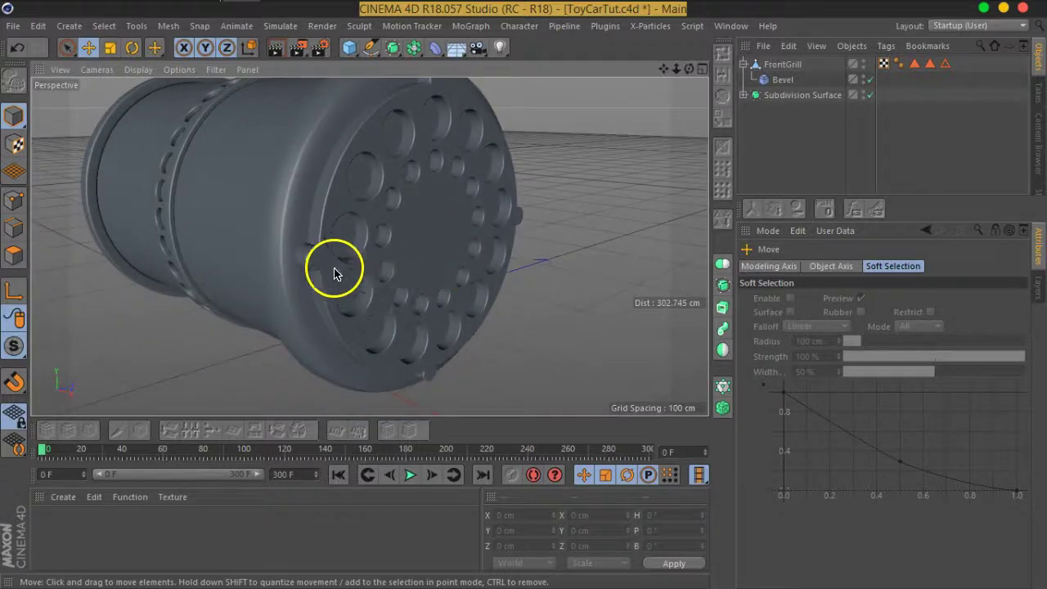
# - Save ToyCarTut.c4d and minimise Cinema 4D to the desktop
pyautogui.scroll(5, 334, 273)
pyautogui.hotkey('ctrl', 's')
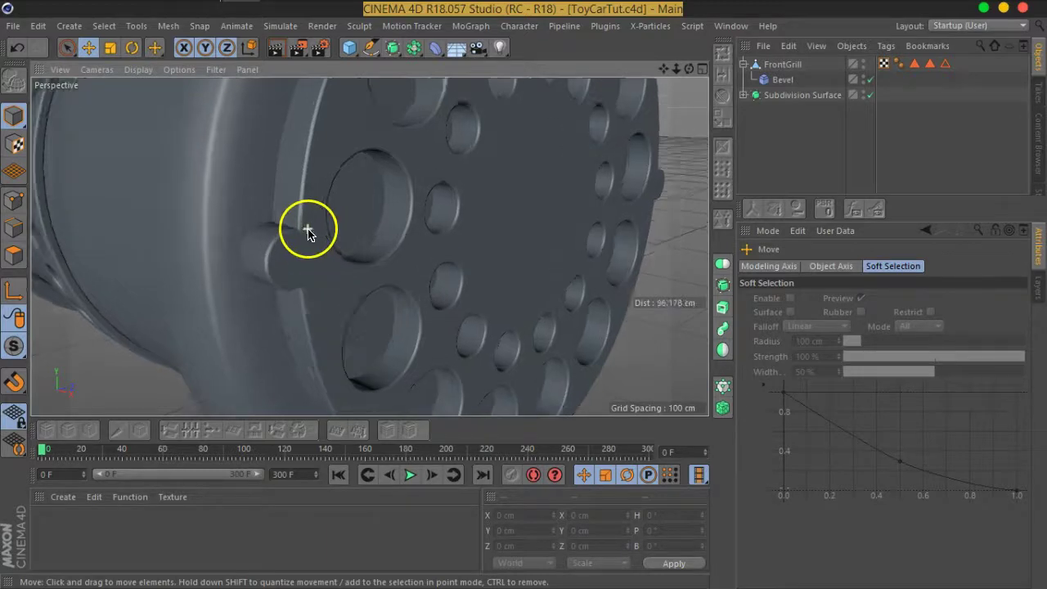
pyautogui.scroll(3, 303, 229)
pyautogui.scroll(-3, 322, 256)
pyautogui.moveTo(304, 210)
pyautogui.keyDown('alt'); pyautogui.mouseDown()
pyautogui.moveTo(423, 229)
pyautogui.moveTo(446, 243)
pyautogui.mouseUp(); pyautogui.keyUp('alt')
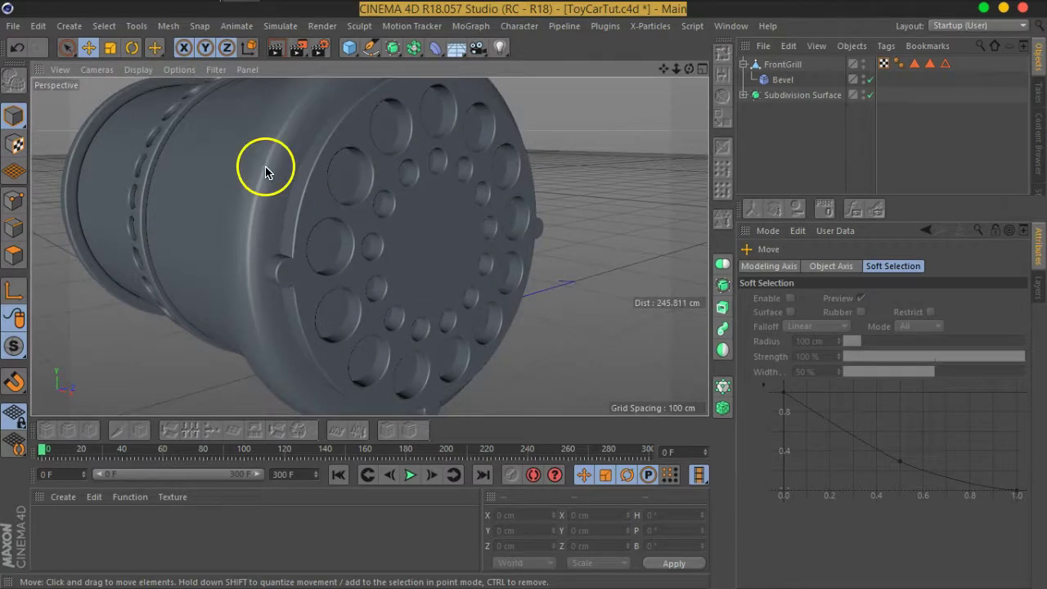
pyautogui.hotkey('ctrl', 's')
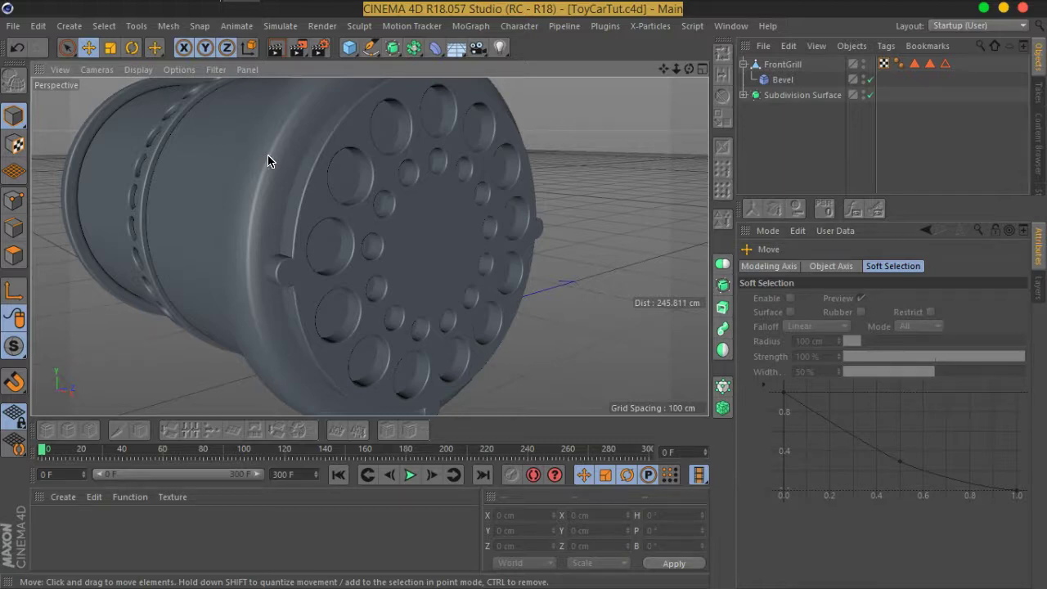
pyautogui.press('super+d')
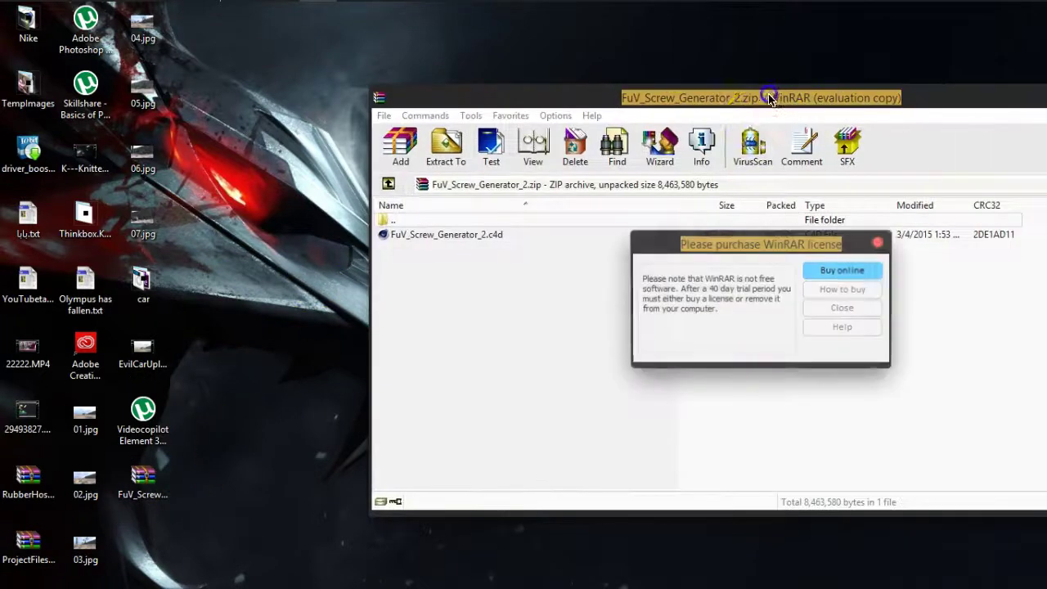
# - Dismiss the WinRAR licence reminder and drag FuV_Screw_Generator_2.c4d out onto the desktop
pyautogui.click(858, 310)
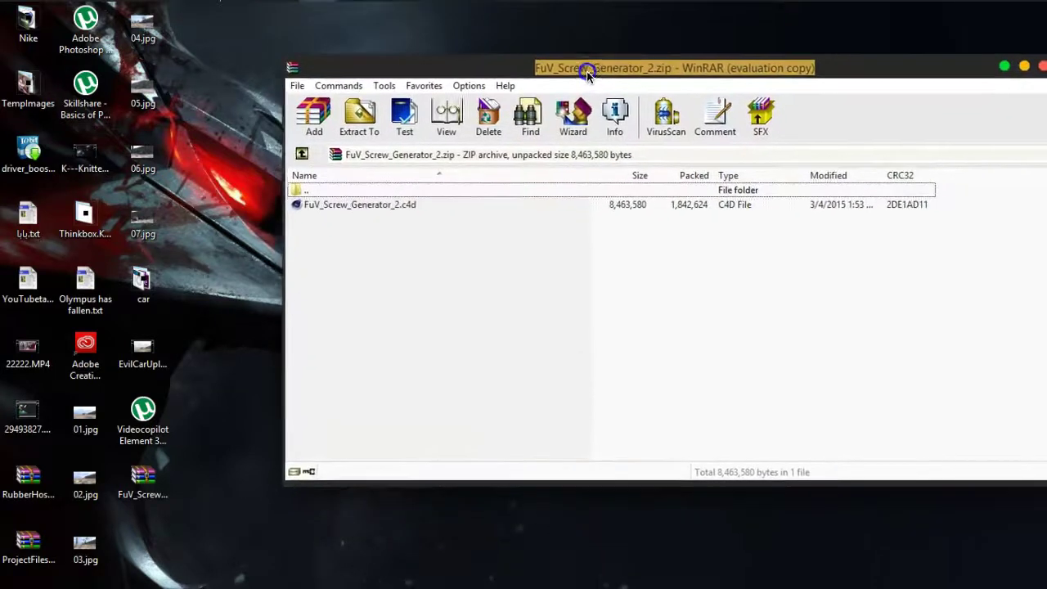
pyautogui.moveTo(588, 74); pyautogui.dragTo(580, 65)
pyautogui.click(405, 196)
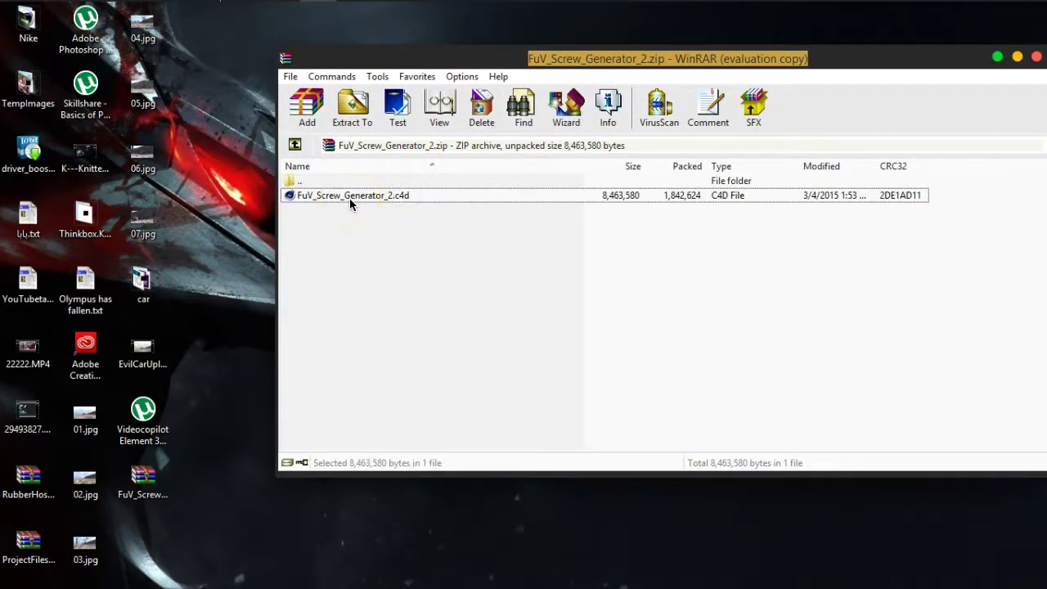
pyautogui.click(287, 206)
pyautogui.moveTo(290, 199); pyautogui.dragTo(250, 429)
pyautogui.moveTo(180, 536); pyautogui.dragTo(180, 536)
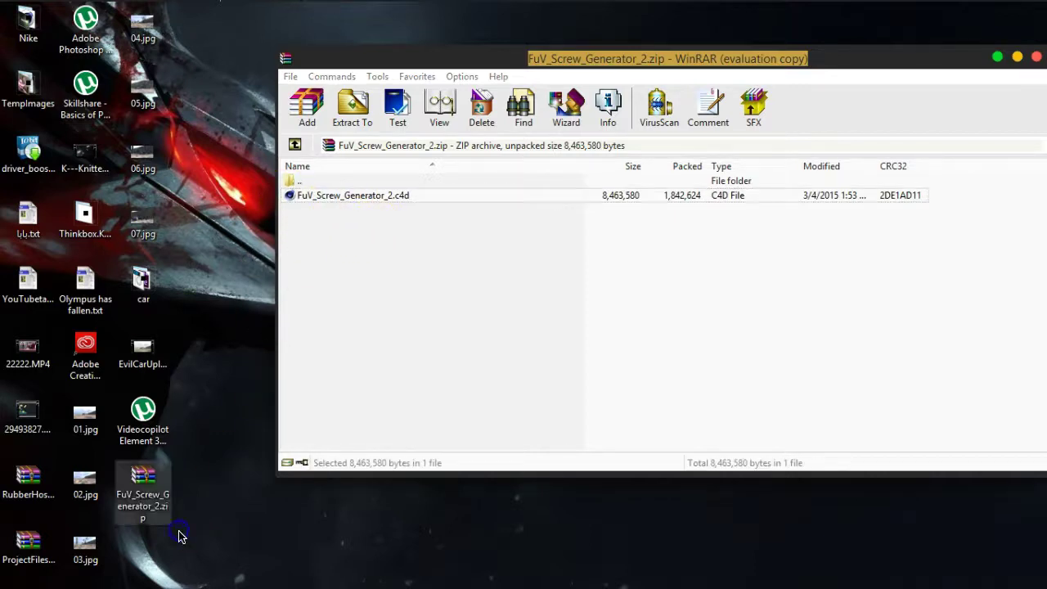
pyautogui.click(937, 124)
# - Close WinRAR and copy the extracted FuV_Screw_Generator_2.c4d from the desktop
pyautogui.click(1037, 60)
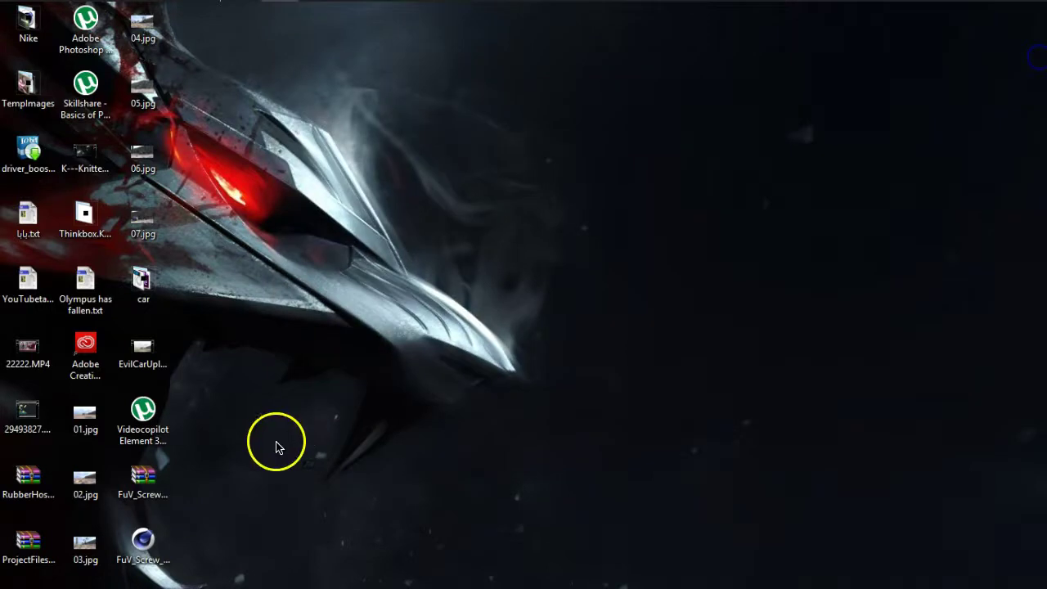
pyautogui.rightClick(145, 547)
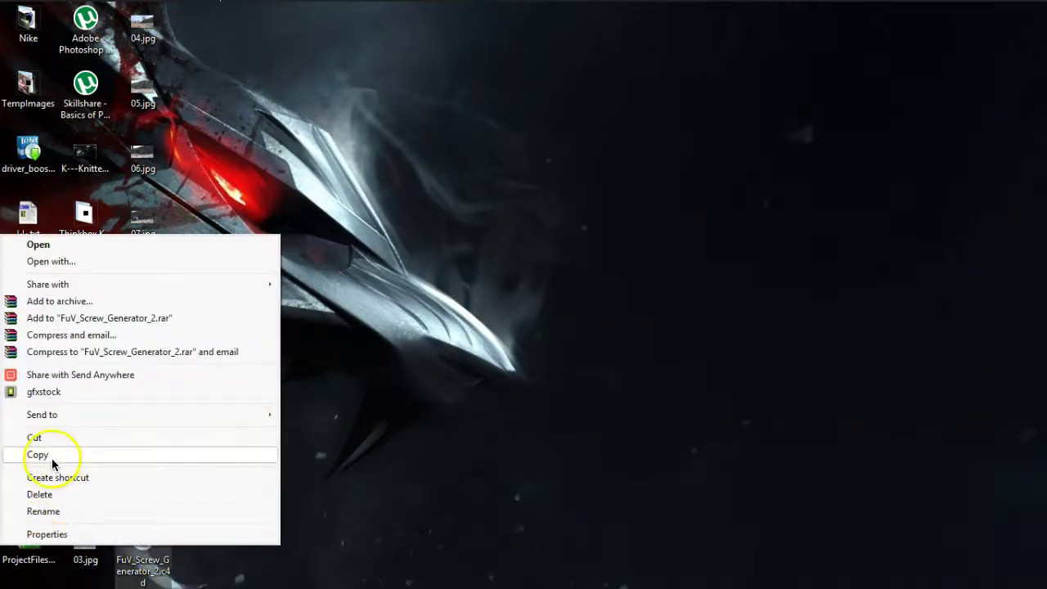
pyautogui.click(52, 456)
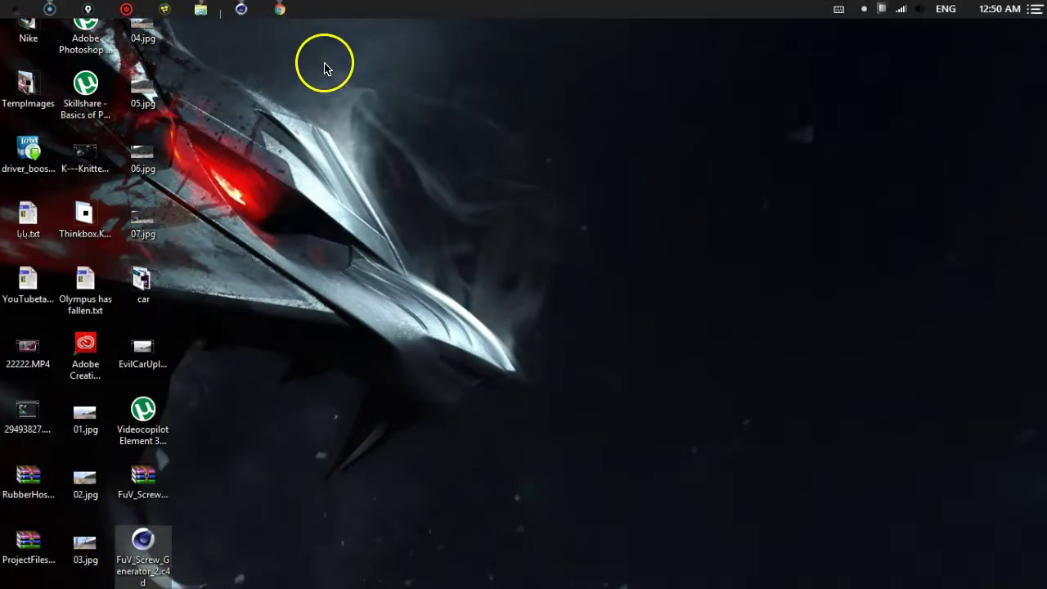
pyautogui.click(275, 98)
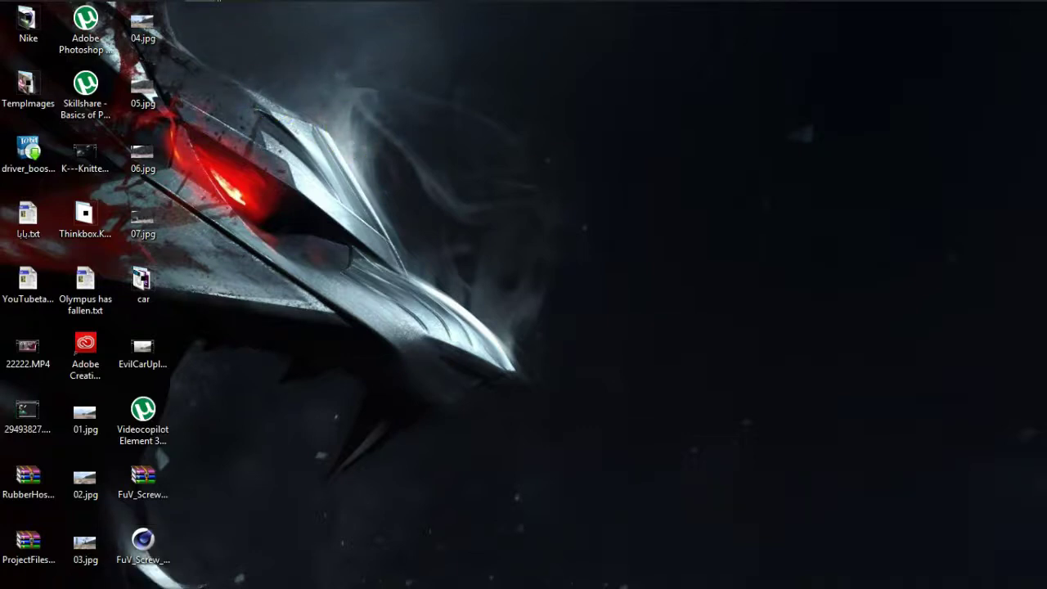
# - Browse to C:\Program Files\MAXON\CINEMA 4D R18\library in File Explorer
pyautogui.press('super+e')
pyautogui.doubleClick(432, 82)
pyautogui.doubleClick(234, 222)
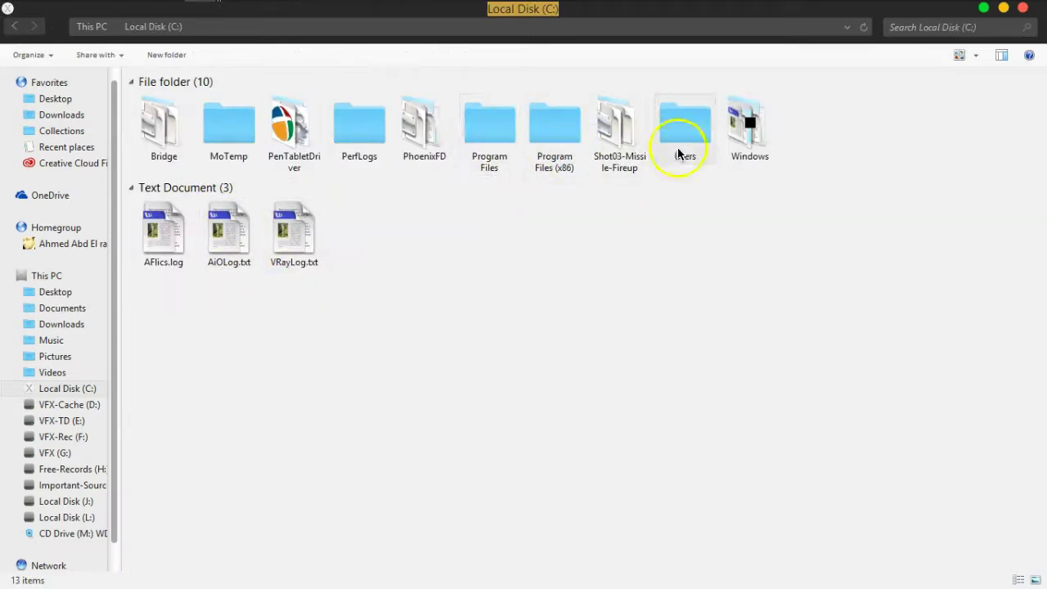
pyautogui.doubleClick(474, 145)
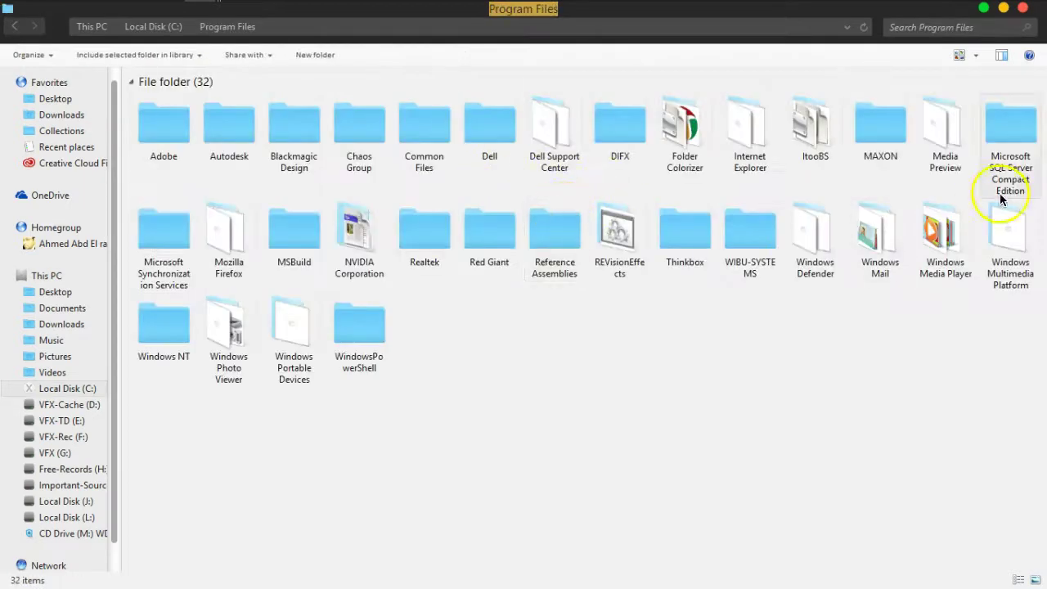
pyautogui.doubleClick(891, 135)
pyautogui.doubleClick(160, 131)
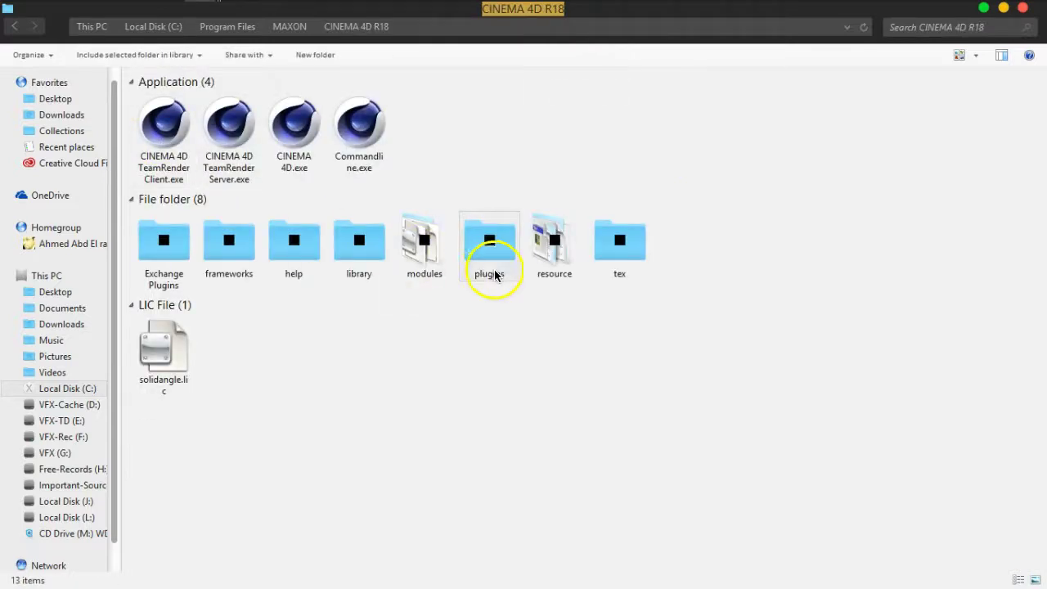
pyautogui.doubleClick(362, 252)
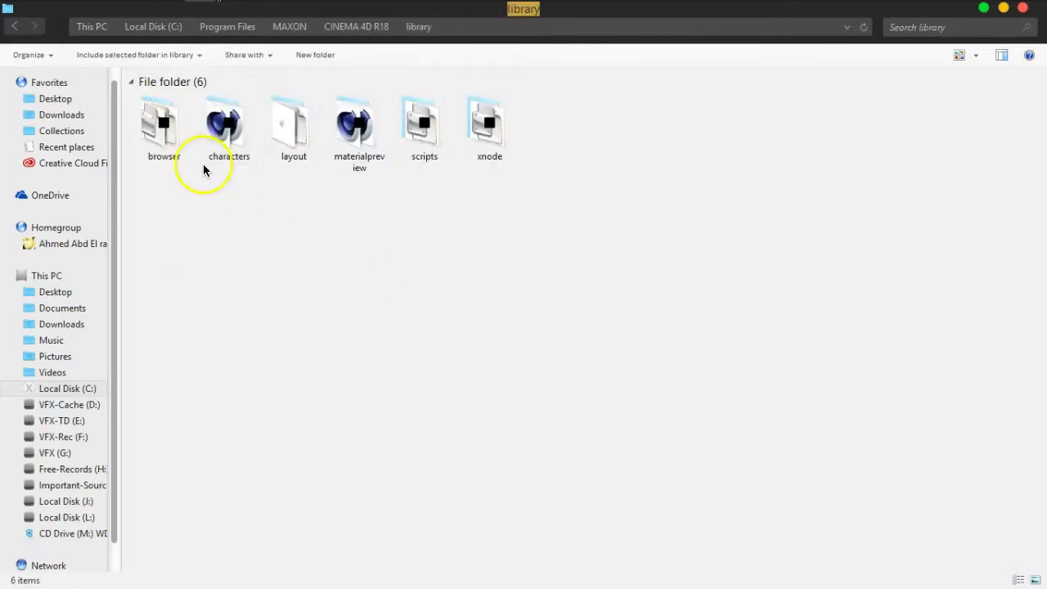
pyautogui.doubleClick(170, 137)
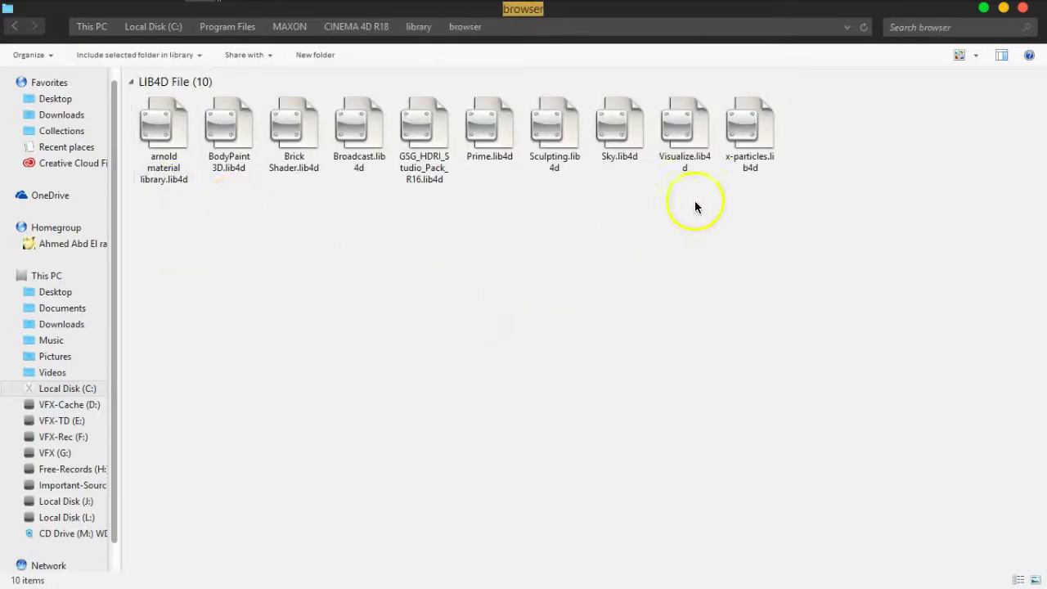
pyautogui.click(418, 27)
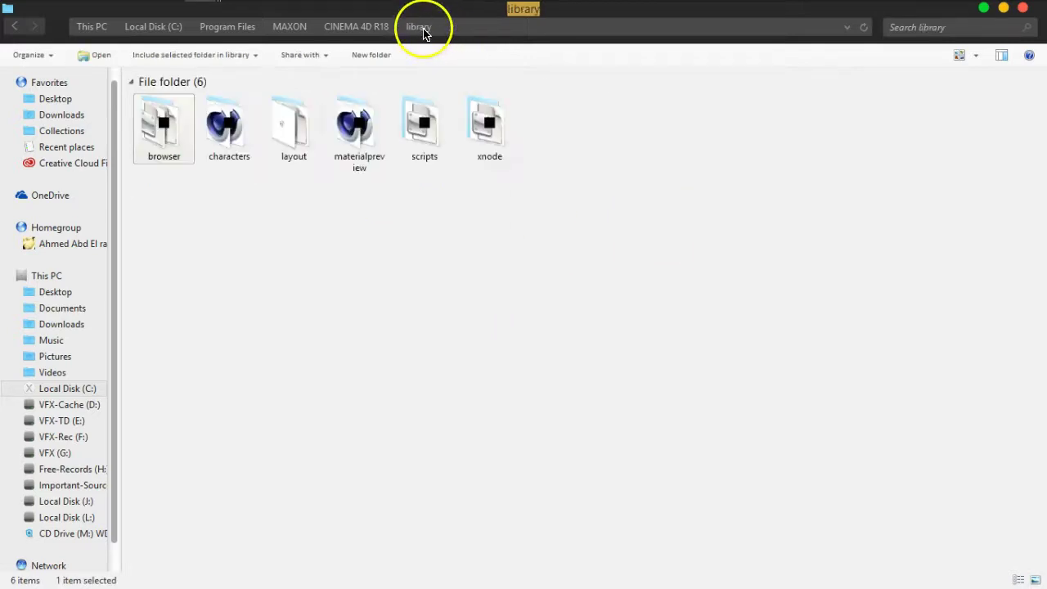
pyautogui.click(438, 221)
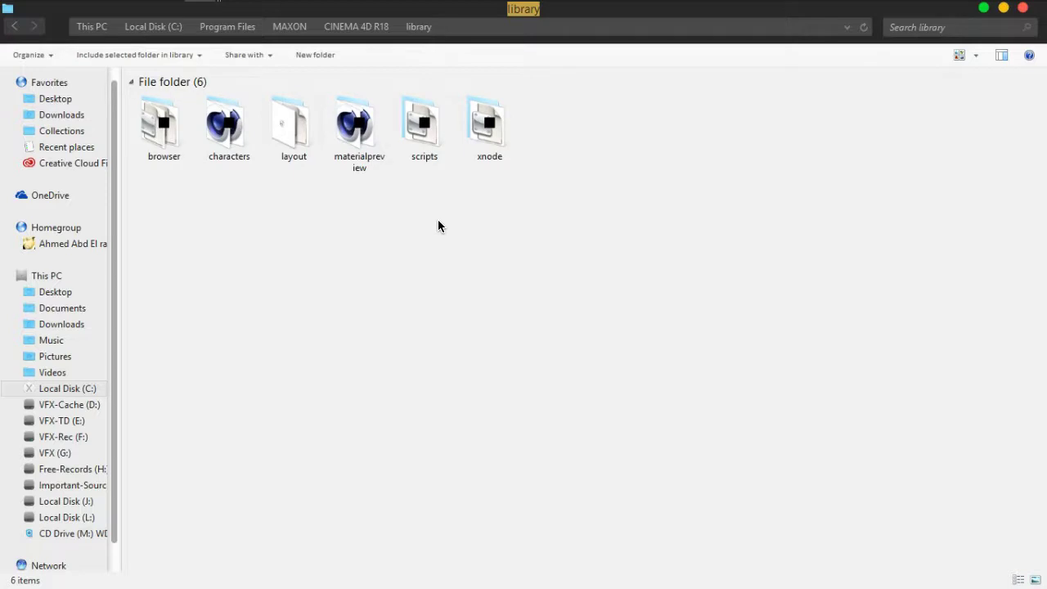
pyautogui.click(367, 211)
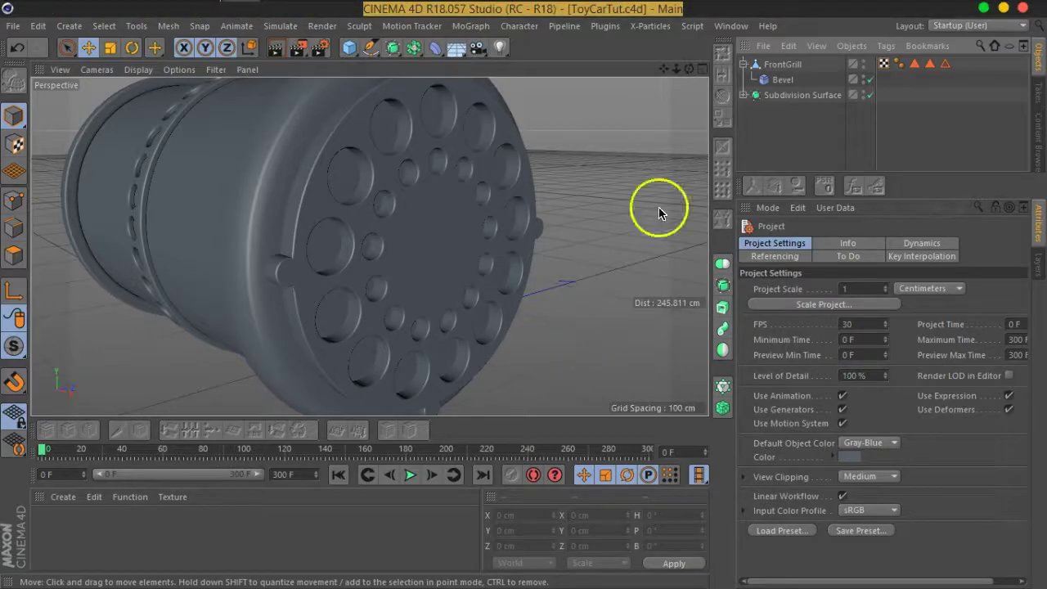
# - Open FuV_Screw_Generator_2.c4d from the Desktop in Cinema 4D
pyautogui.click(13, 25)
pyautogui.click(37, 64)
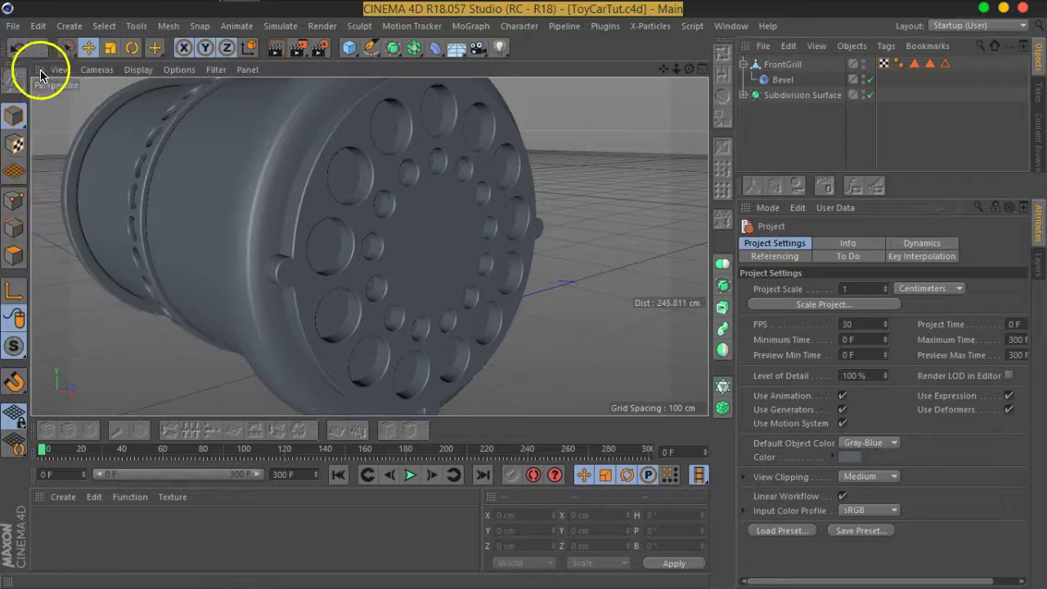
pyautogui.click(178, 322)
pyautogui.doubleClick(282, 282)
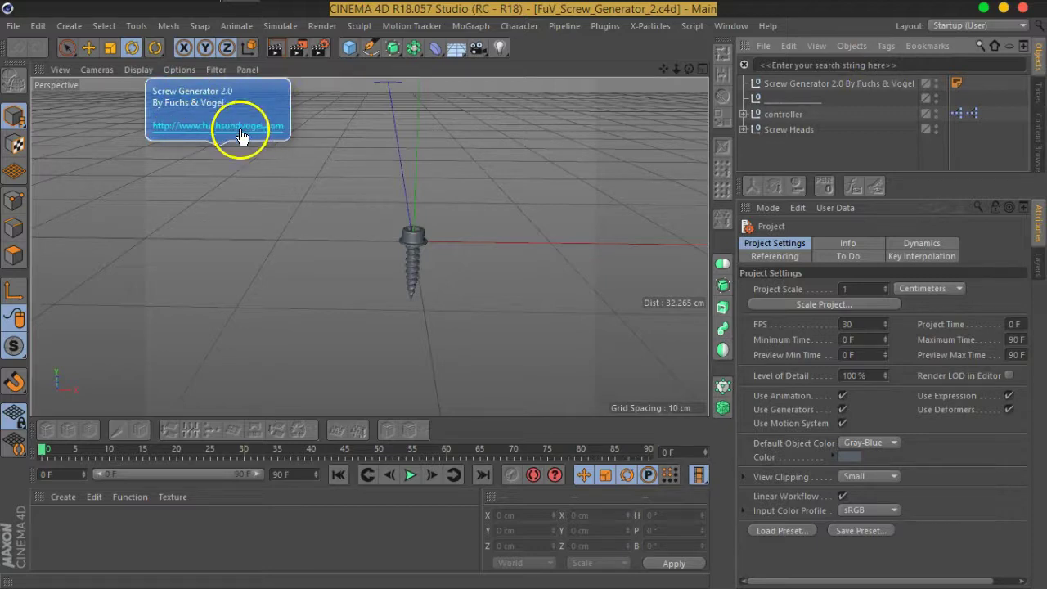
# - Delete the Screw Generator 2.0 credit null and the empty null
pyautogui.click(806, 85)
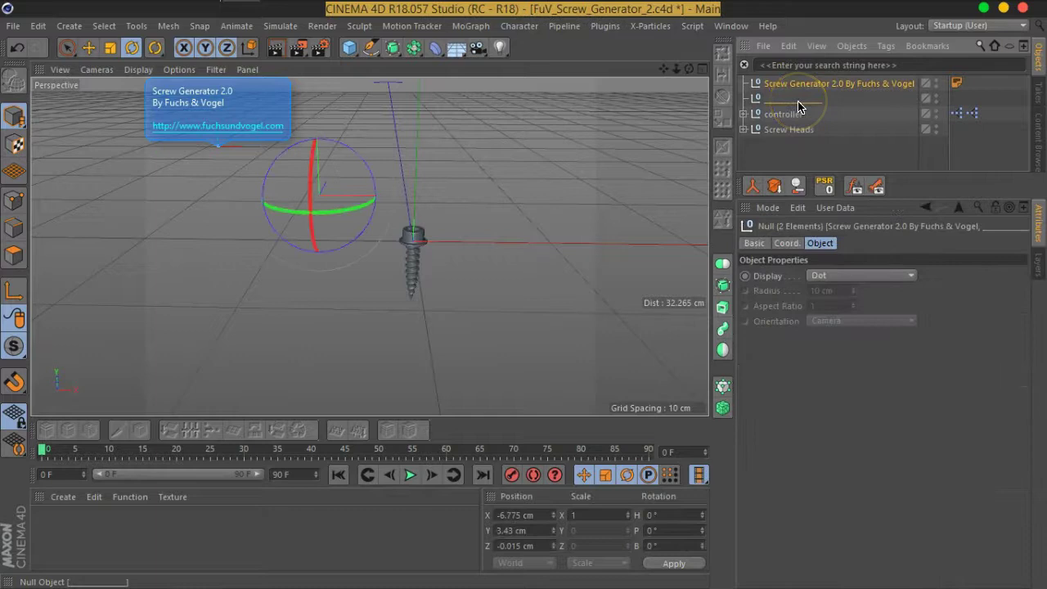
pyautogui.press('Delete')
pyautogui.click(773, 85)
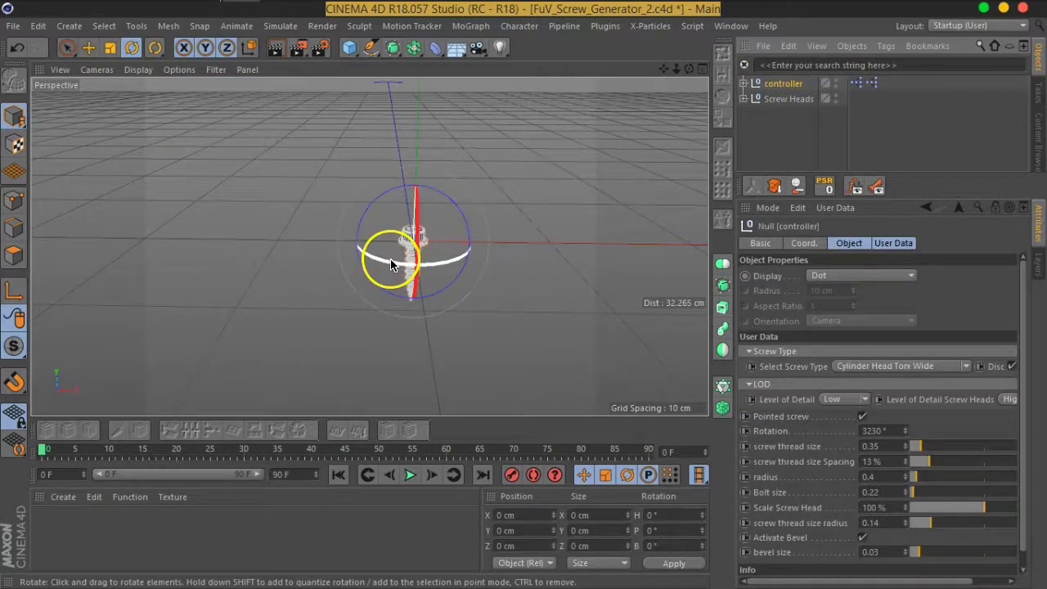
# - Try the Hex Head Torx Wide, Hex Head Allen and Round Head Slotted screw types
pyautogui.moveTo(391, 264)
pyautogui.keyDown('alt'); pyautogui.mouseDown()
pyautogui.moveTo(417, 243)
pyautogui.moveTo(543, 322)
pyautogui.mouseUp(); pyautogui.keyUp('alt')
pyautogui.scroll(3, 420, 249)
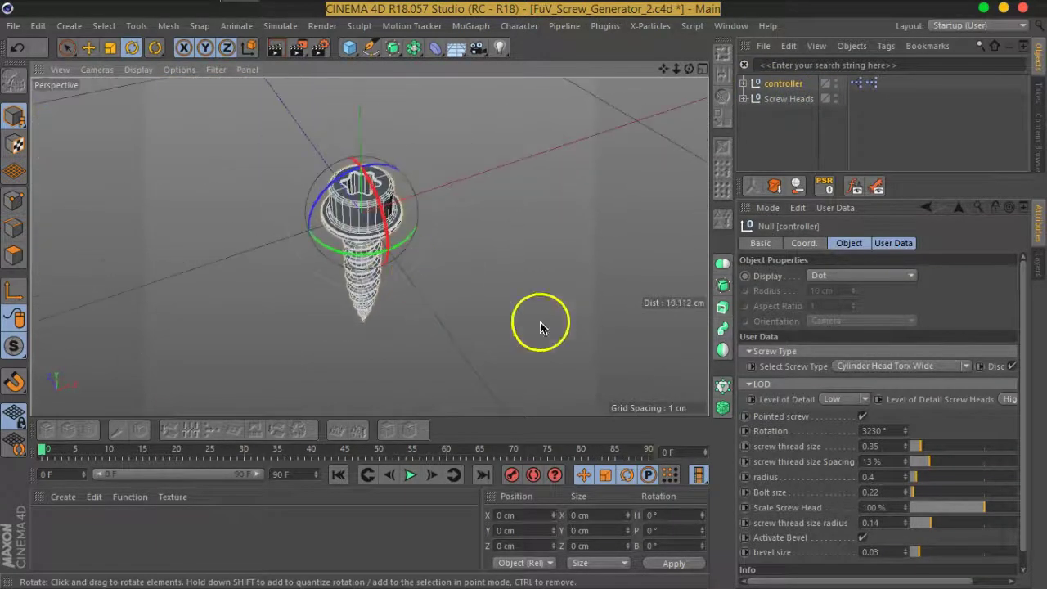
pyautogui.click(967, 373)
pyautogui.click(928, 365)
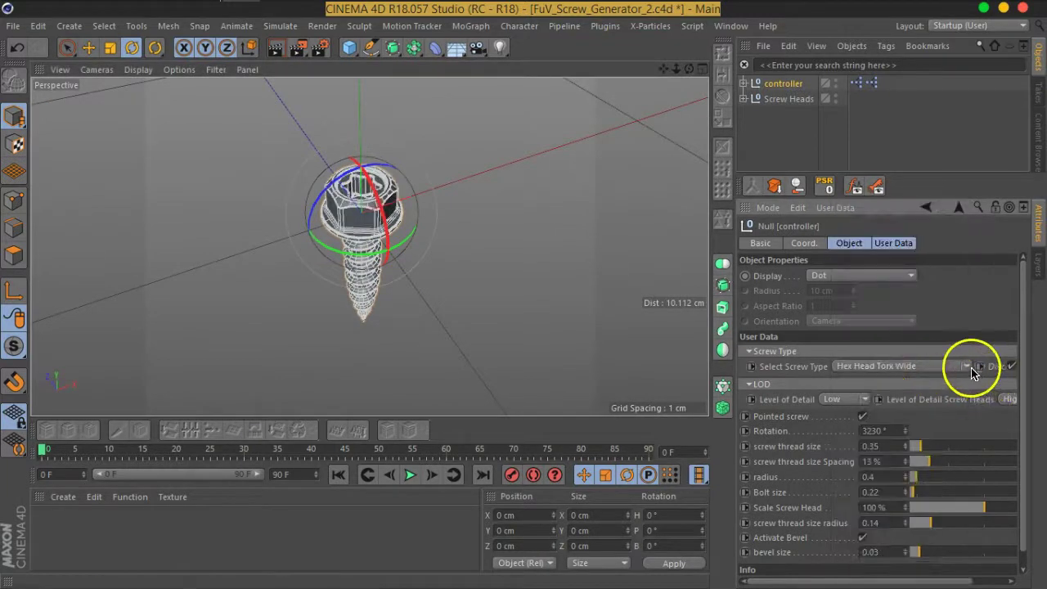
pyautogui.click(970, 370)
pyautogui.click(928, 426)
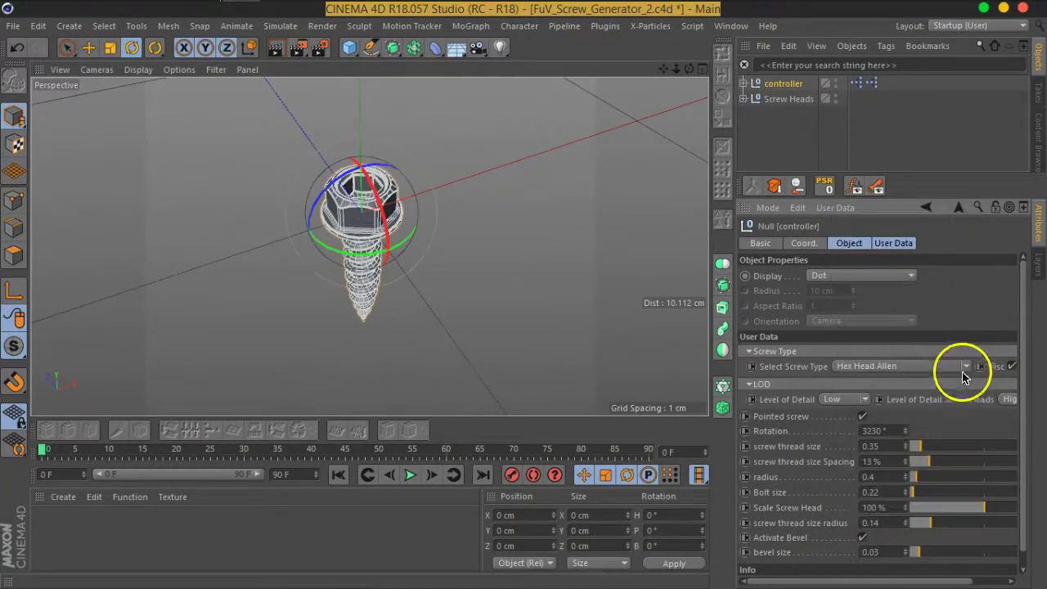
pyautogui.click(964, 368)
pyautogui.click(907, 474)
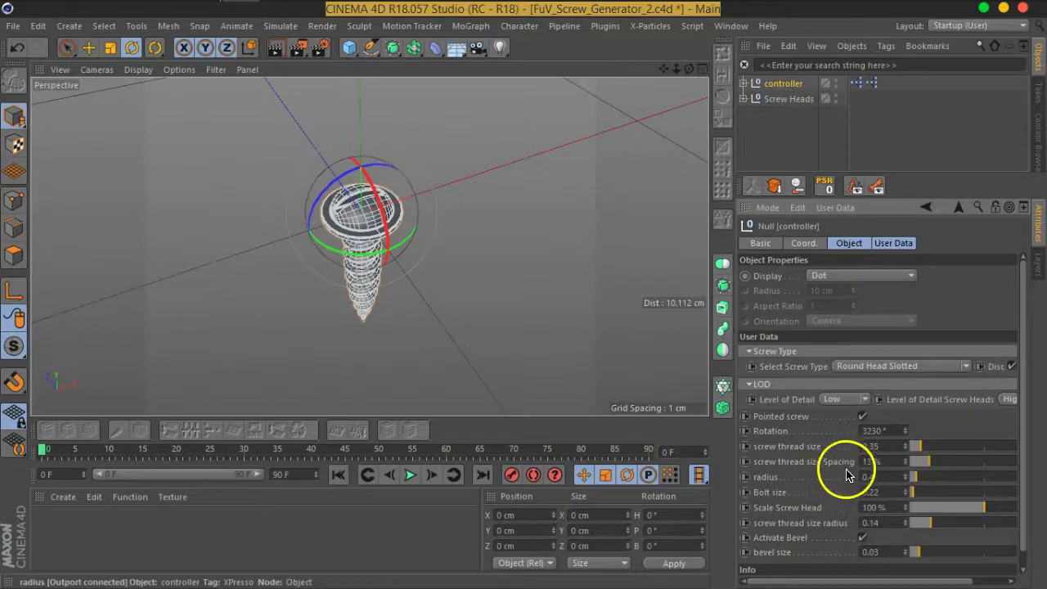
# - Increase the thread size and radius, adjust head scale, and thicken the shaft radius
pyautogui.moveTo(912, 447); pyautogui.dragTo(944, 467)
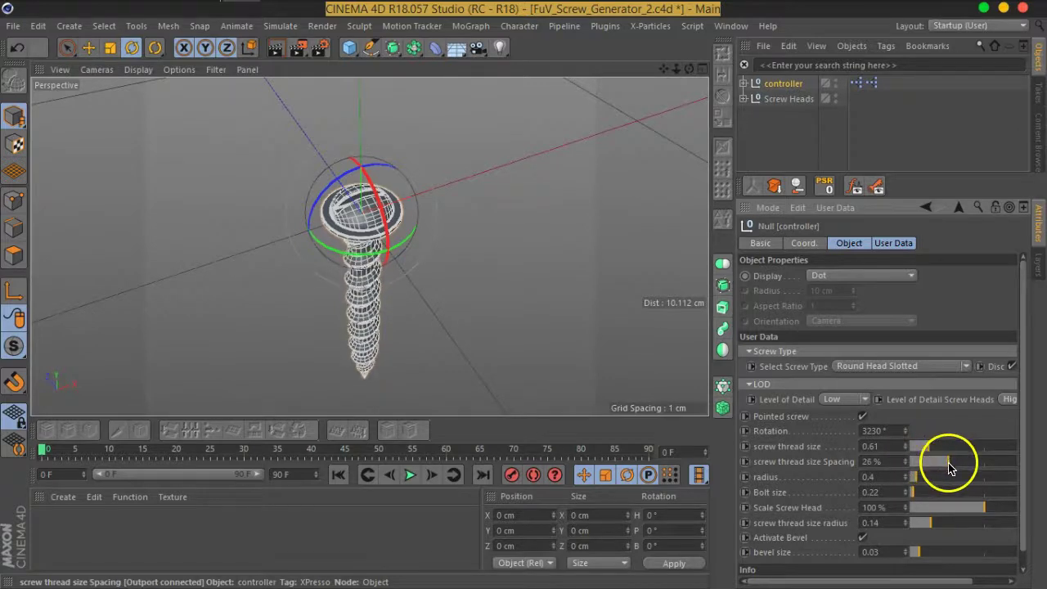
pyautogui.moveTo(917, 479); pyautogui.dragTo(953, 501)
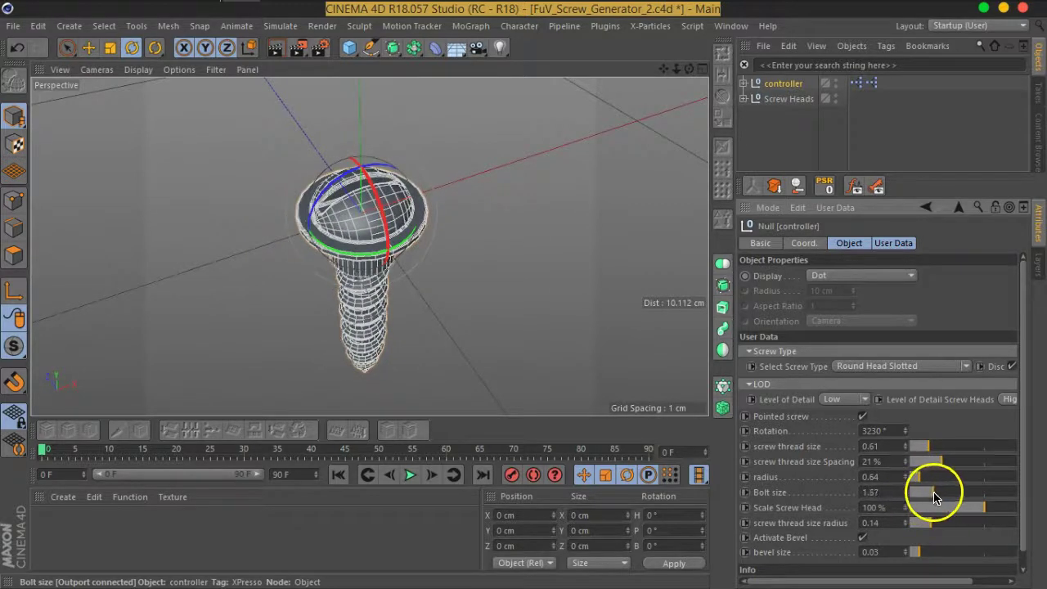
pyautogui.moveTo(524, 344)
pyautogui.keyDown('alt'); pyautogui.mouseDown()
pyautogui.moveTo(481, 292)
pyautogui.moveTo(475, 240)
pyautogui.moveTo(451, 335)
pyautogui.moveTo(456, 382)
pyautogui.mouseUp(); pyautogui.keyUp('alt')
pyautogui.moveTo(984, 509)
pyautogui.mouseDown()
pyautogui.moveTo(965, 511)
pyautogui.moveTo(987, 507)
pyautogui.mouseUp()
pyautogui.moveTo(928, 542)
pyautogui.mouseDown()
pyautogui.moveTo(935, 530)
pyautogui.moveTo(919, 519)
pyautogui.moveTo(946, 532)
pyautogui.moveTo(935, 526)
pyautogui.moveTo(929, 555)
pyautogui.mouseUp()
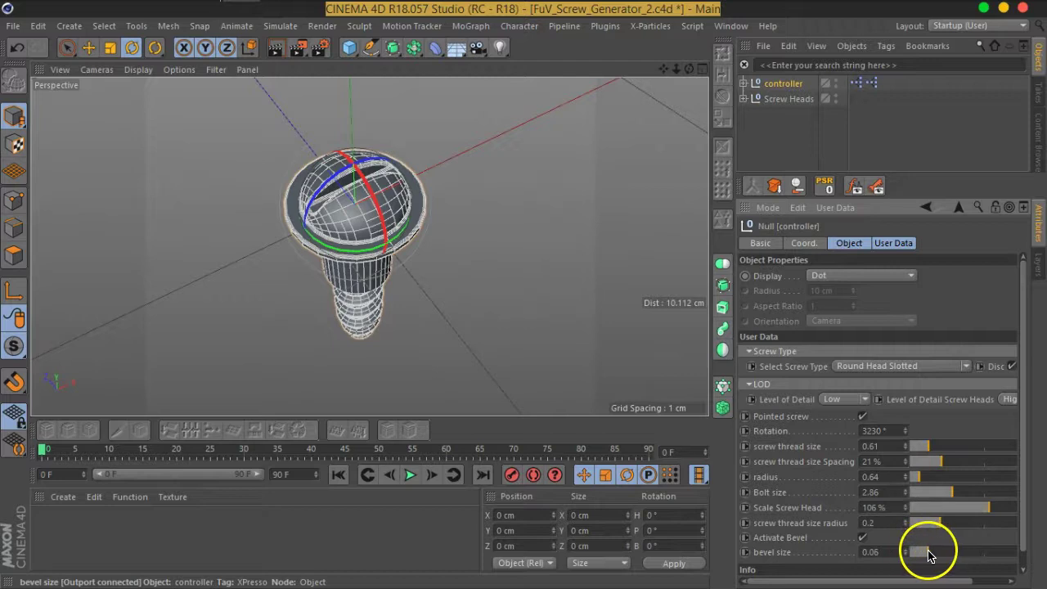
# - Set the screw type to Hex Head Border Torx and raise Bolt size to 3.99
pyautogui.click(958, 366)
pyautogui.click(910, 304)
pyautogui.moveTo(339, 234)
pyautogui.keyDown('alt'); pyautogui.mouseDown()
pyautogui.moveTo(458, 270)
pyautogui.moveTo(549, 140)
pyautogui.moveTo(523, 89)
pyautogui.moveTo(376, 169)
pyautogui.moveTo(374, 210)
pyautogui.mouseUp(); pyautogui.keyUp('alt')
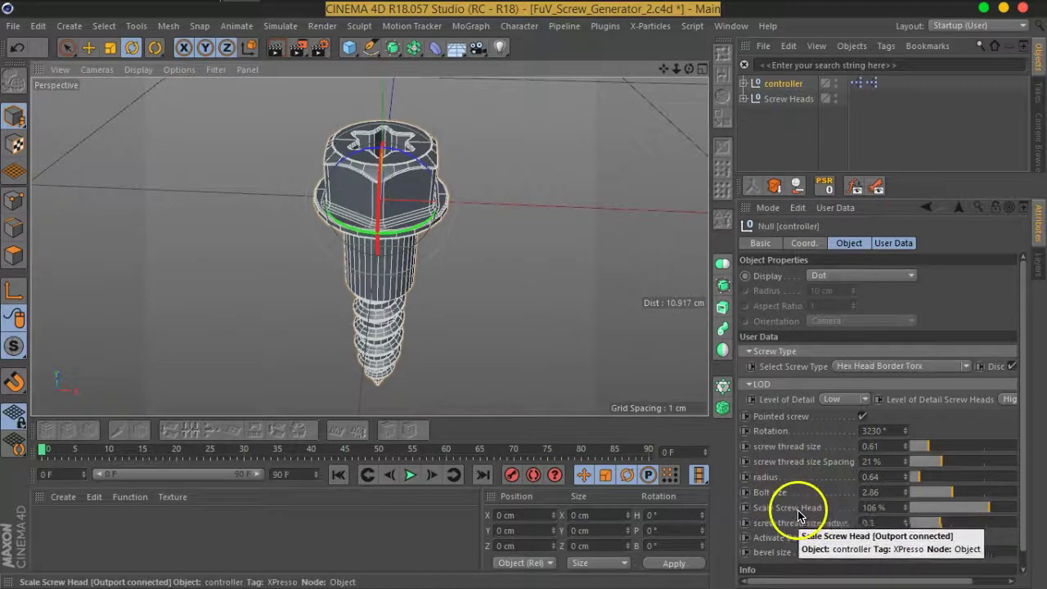
pyautogui.moveTo(946, 492)
pyautogui.mouseDown()
pyautogui.moveTo(976, 491)
pyautogui.moveTo(968, 492)
pyautogui.mouseUp()
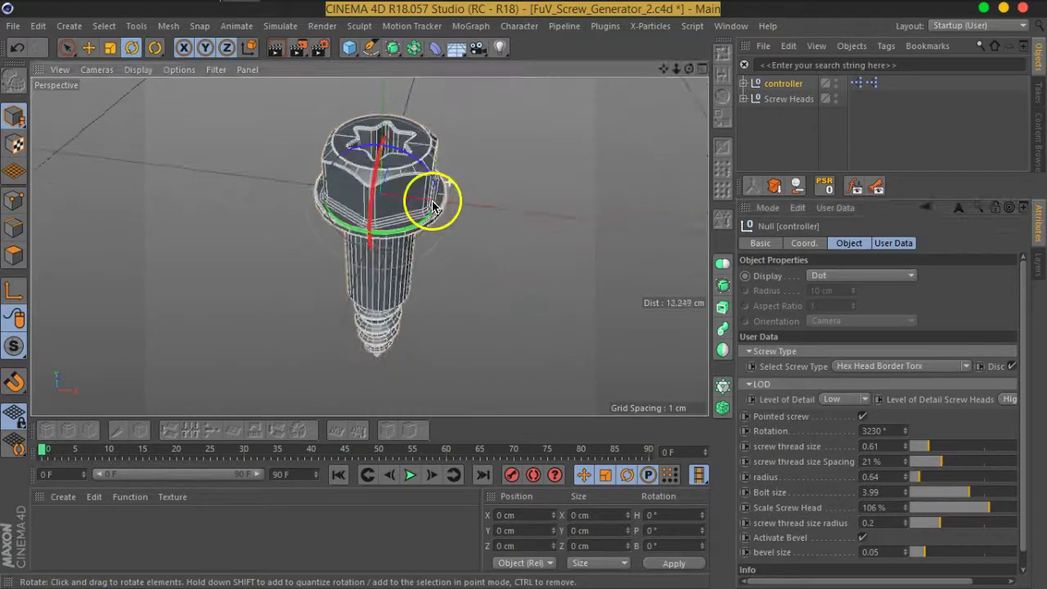
pyautogui.keyDown('alt'); pyautogui.moveTo(433, 199); pyautogui.dragTo(545, 250); pyautogui.keyUp('alt')
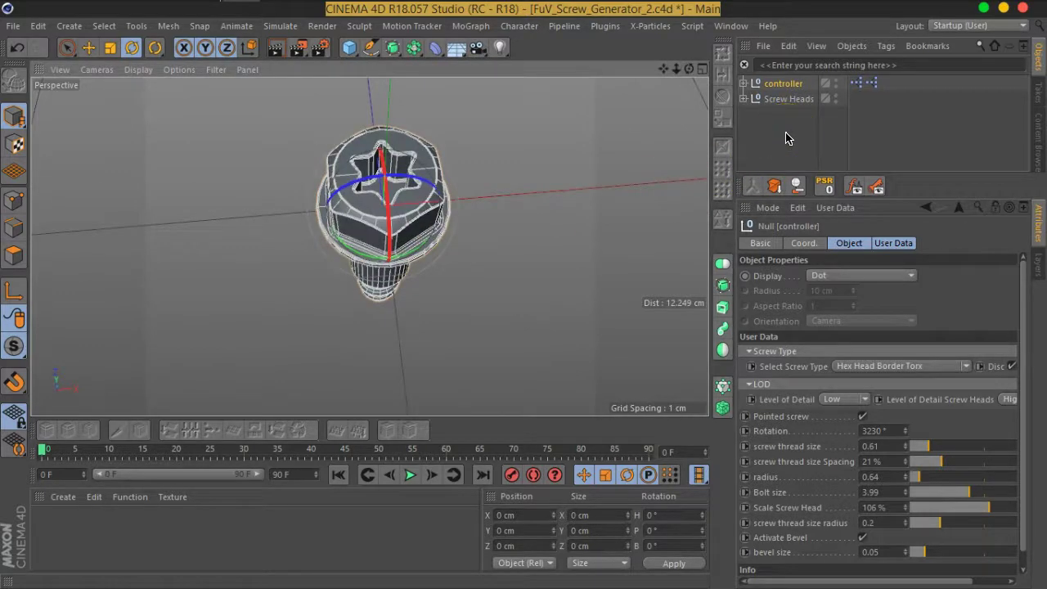
# - Save the torx controller as a StarHead object preset, then switch to Hex Head Border Torx Wide
pyautogui.click(763, 45)
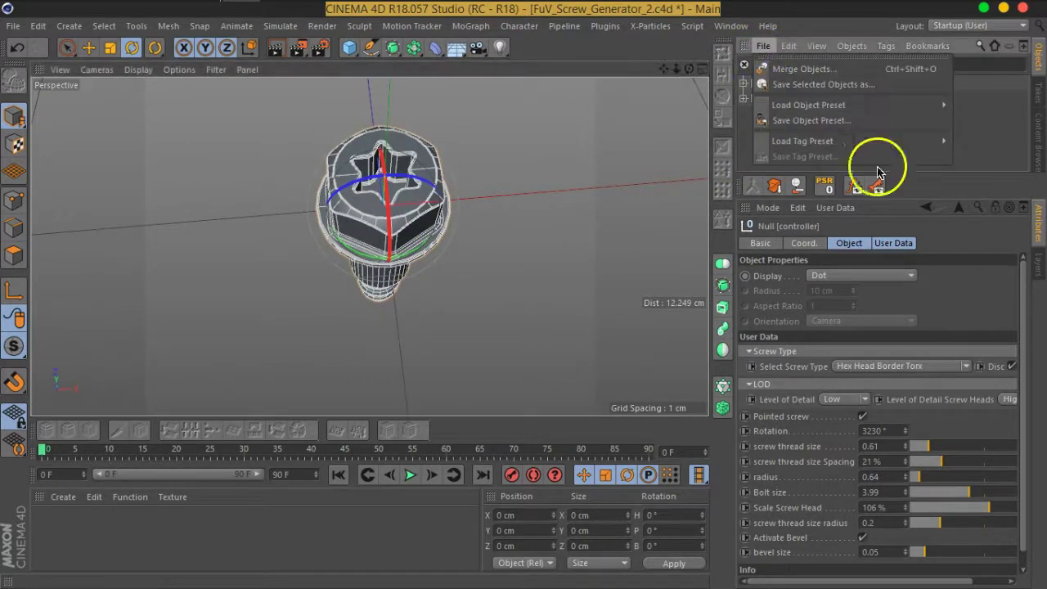
pyautogui.click(878, 172)
pyautogui.click(763, 45)
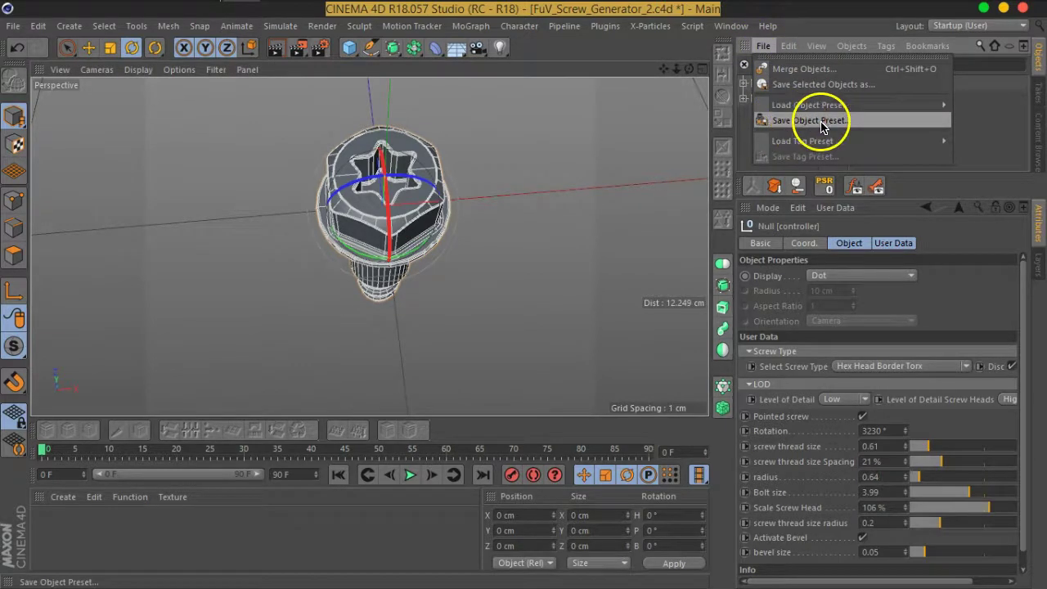
pyautogui.click(816, 120)
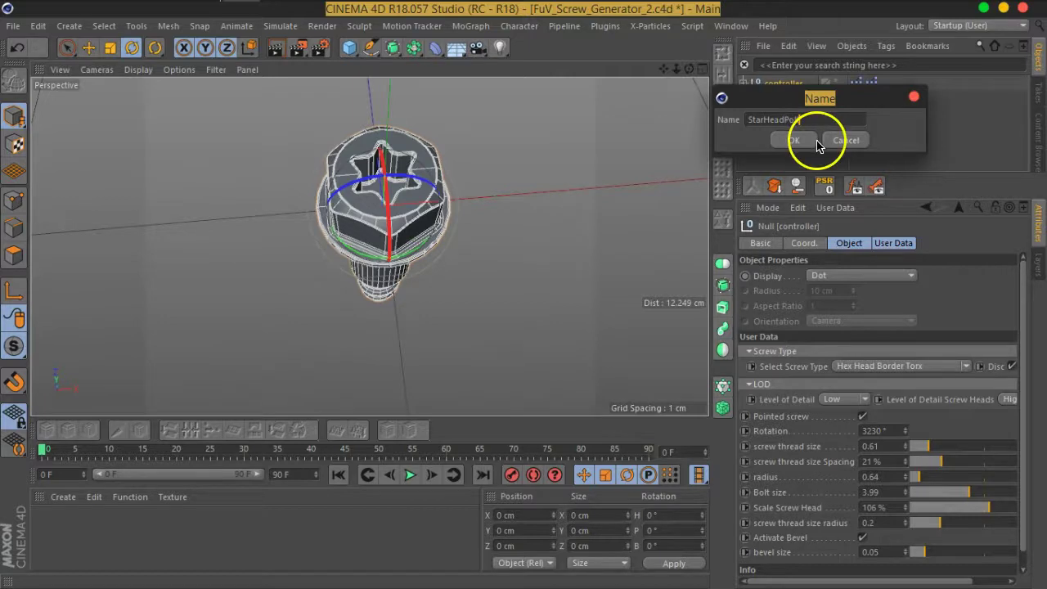
pyautogui.click(815, 143)
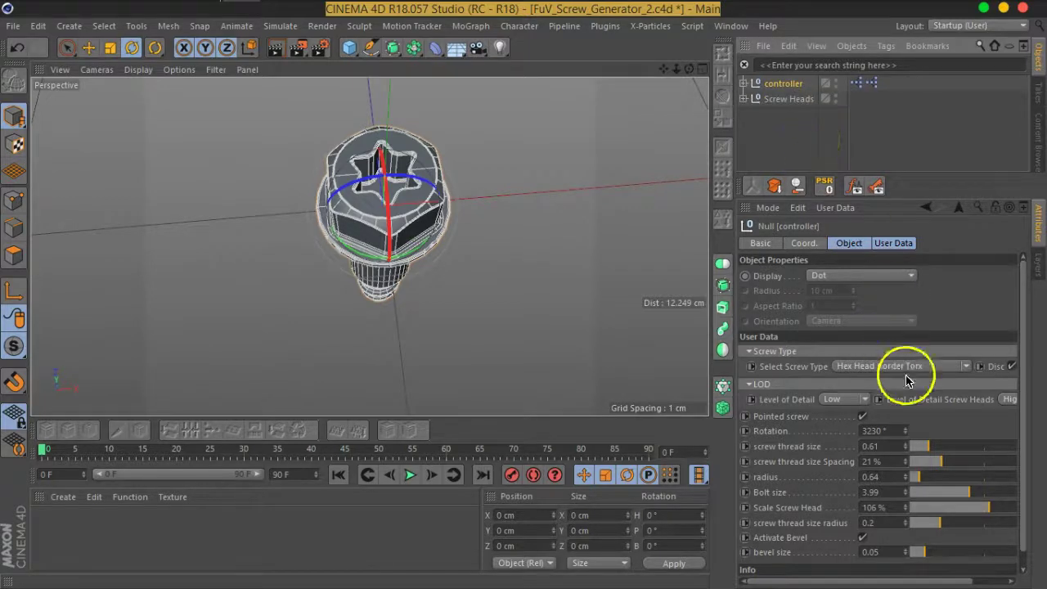
pyautogui.click(964, 366)
pyautogui.click(911, 290)
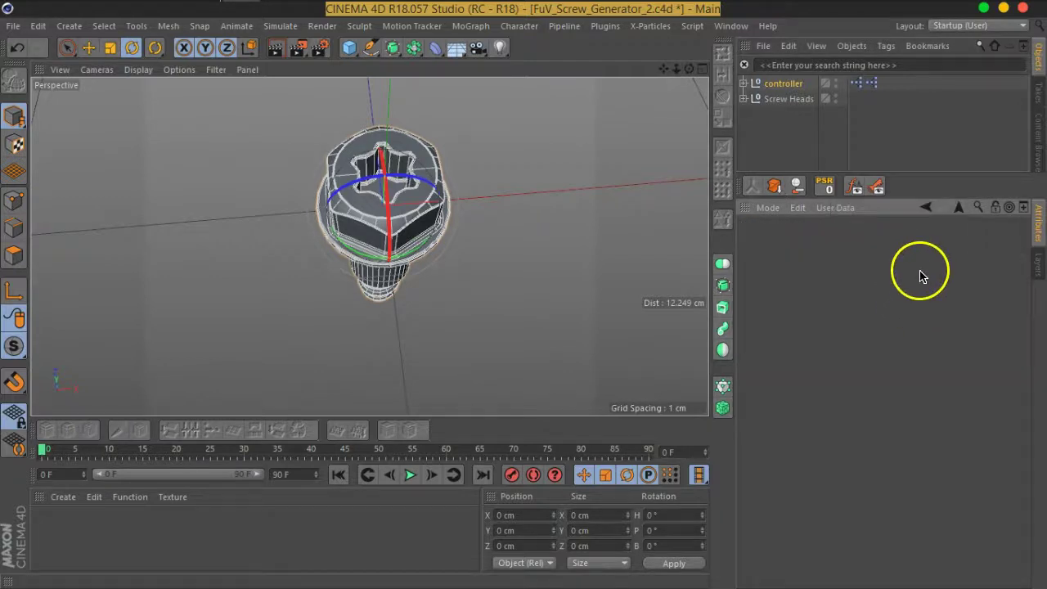
# - Try Countersunk Head Torx, then settle on the Hex Head Border Slotted screw type
pyautogui.click(794, 84)
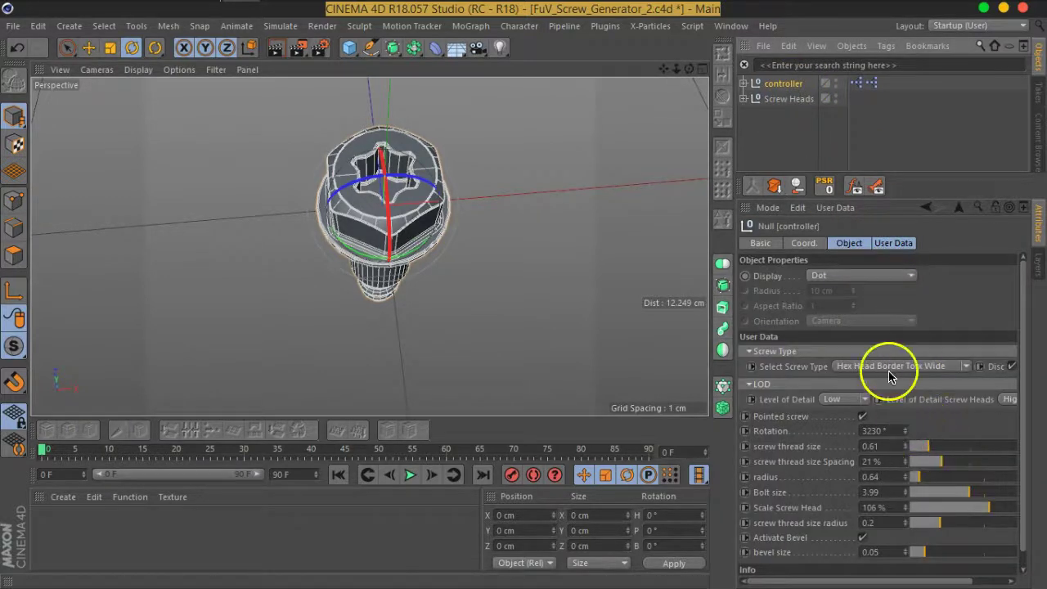
pyautogui.click(967, 367)
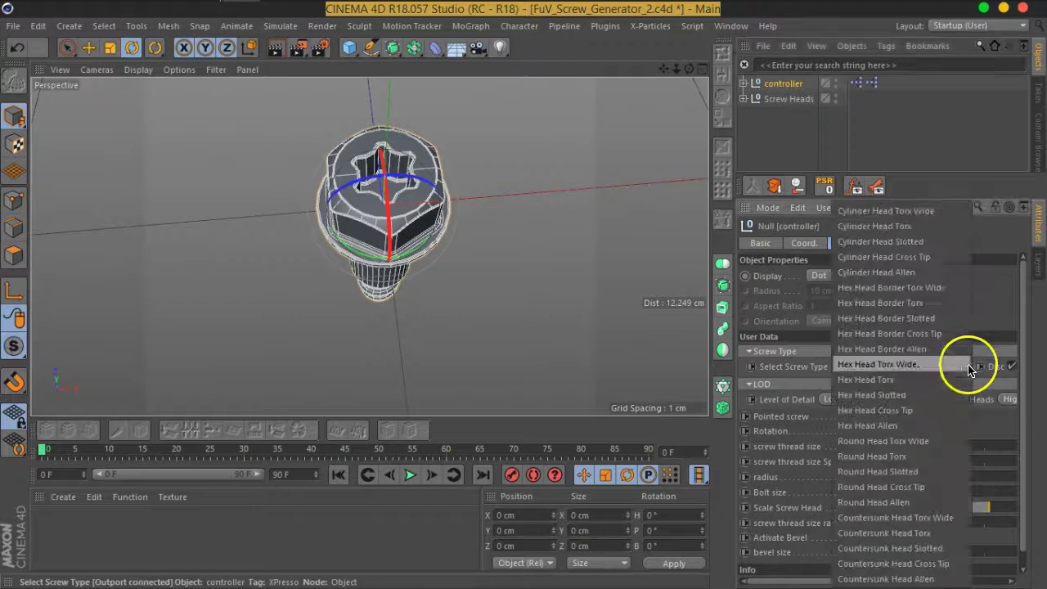
pyautogui.click(912, 532)
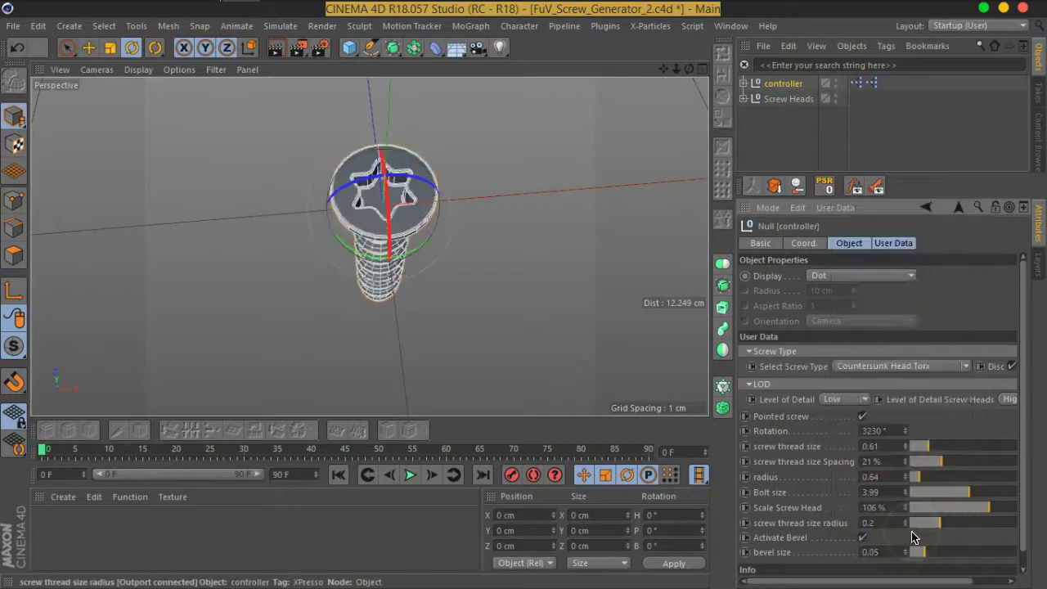
pyautogui.click(966, 368)
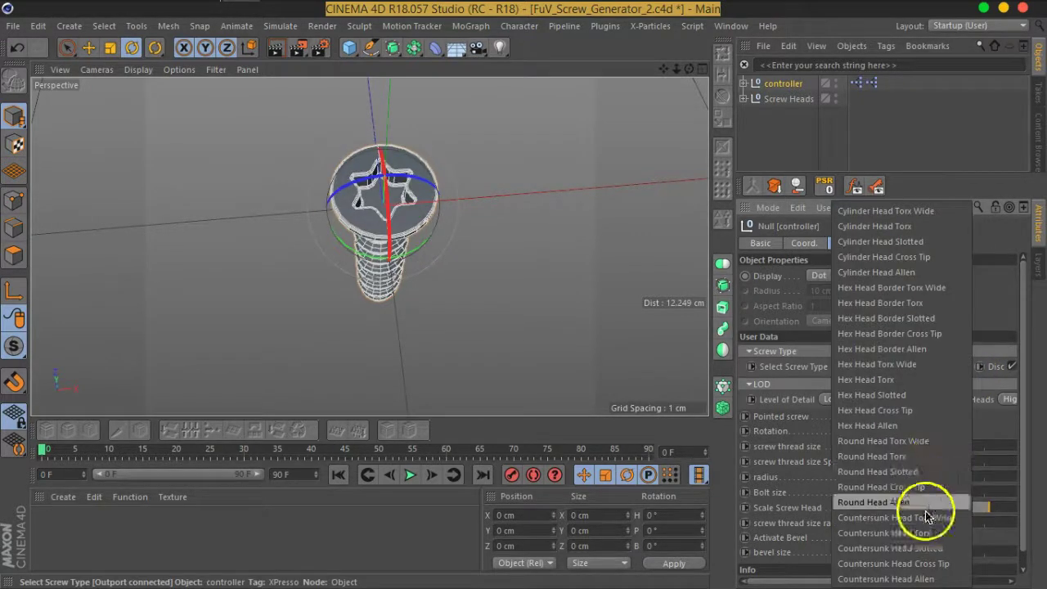
pyautogui.click(906, 319)
pyautogui.moveTo(484, 320)
pyautogui.keyDown('alt'); pyautogui.mouseDown()
pyautogui.moveTo(520, 213)
pyautogui.moveTo(456, 262)
pyautogui.moveTo(469, 270)
pyautogui.mouseUp(); pyautogui.keyUp('alt')
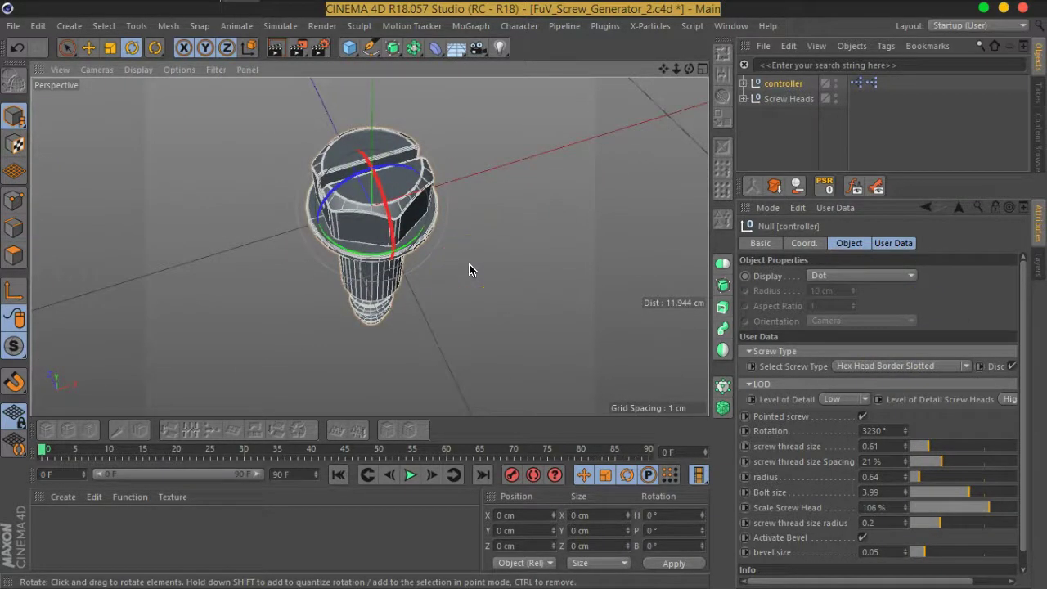
# - Save the slotted hex-head screw controller as an object preset whose name begins 'HexH'
pyautogui.click(769, 84)
pyautogui.click(762, 45)
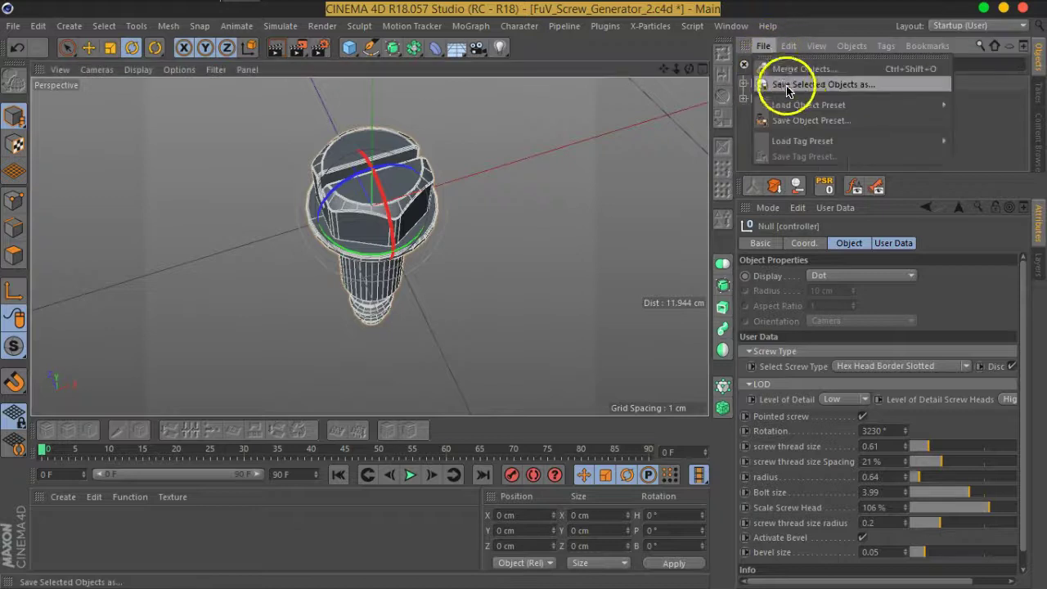
pyautogui.click(808, 121)
pyautogui.write('HexHcutPolt')
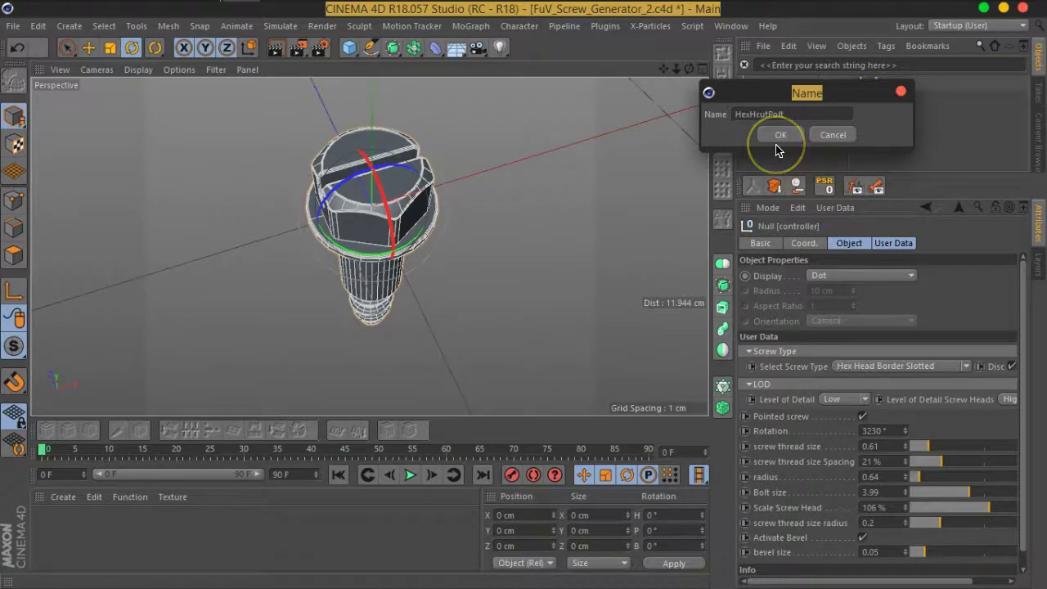
pyautogui.click(778, 136)
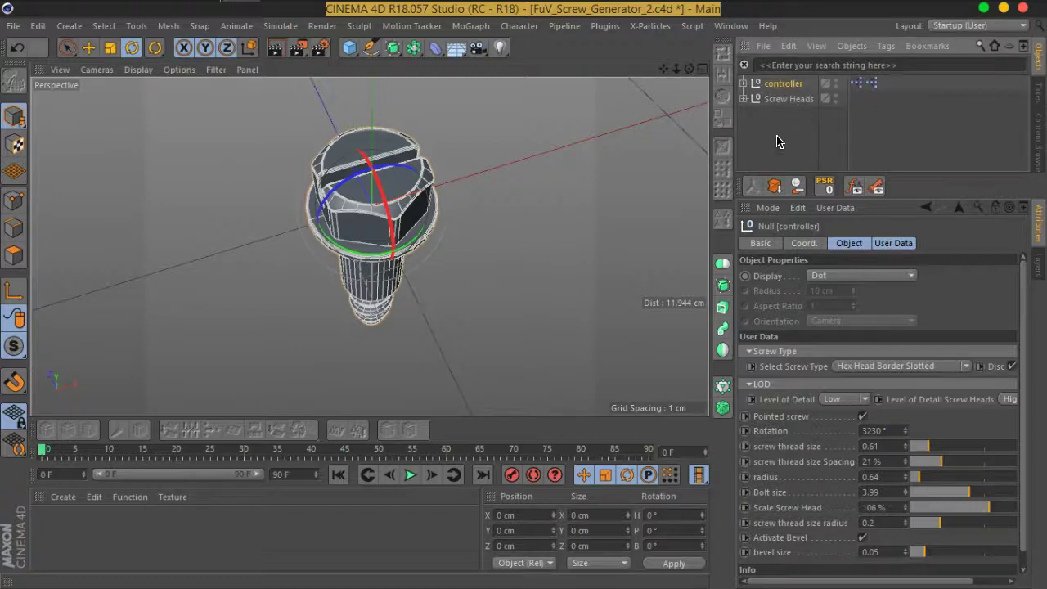